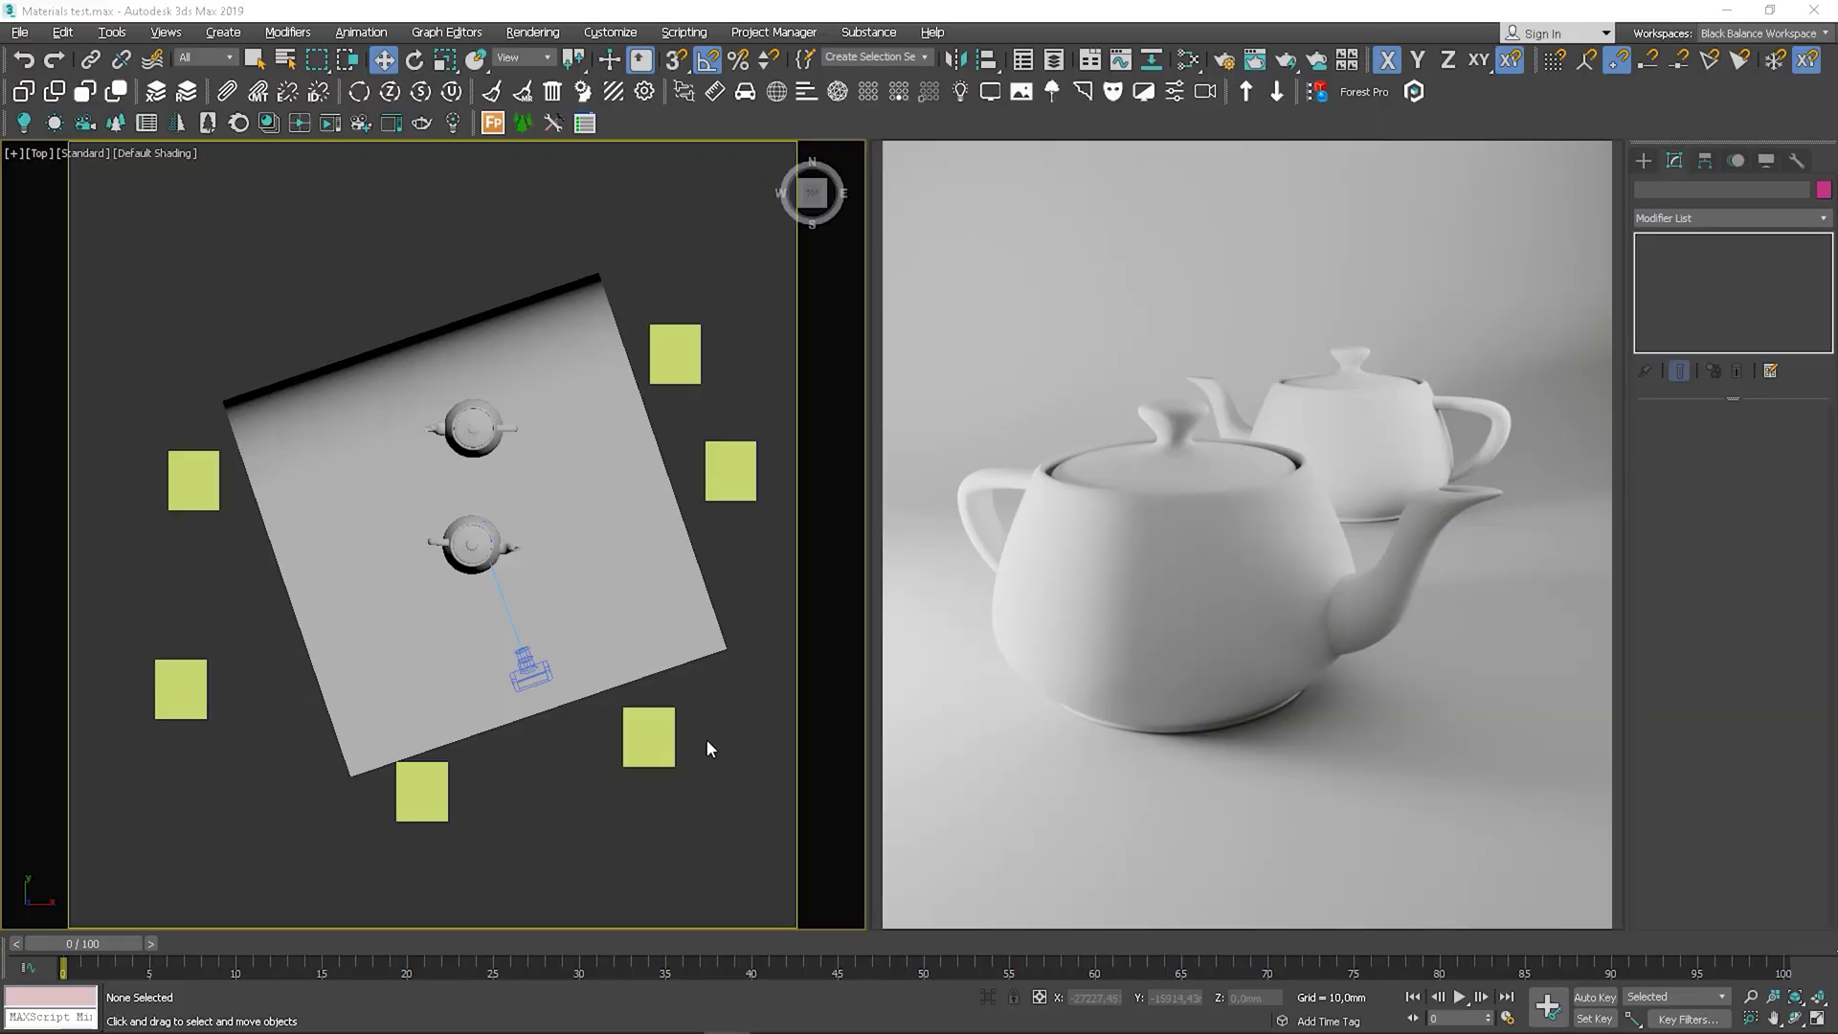
- Select the front teapot and open the Slate Material Editor with M
click(460, 554)
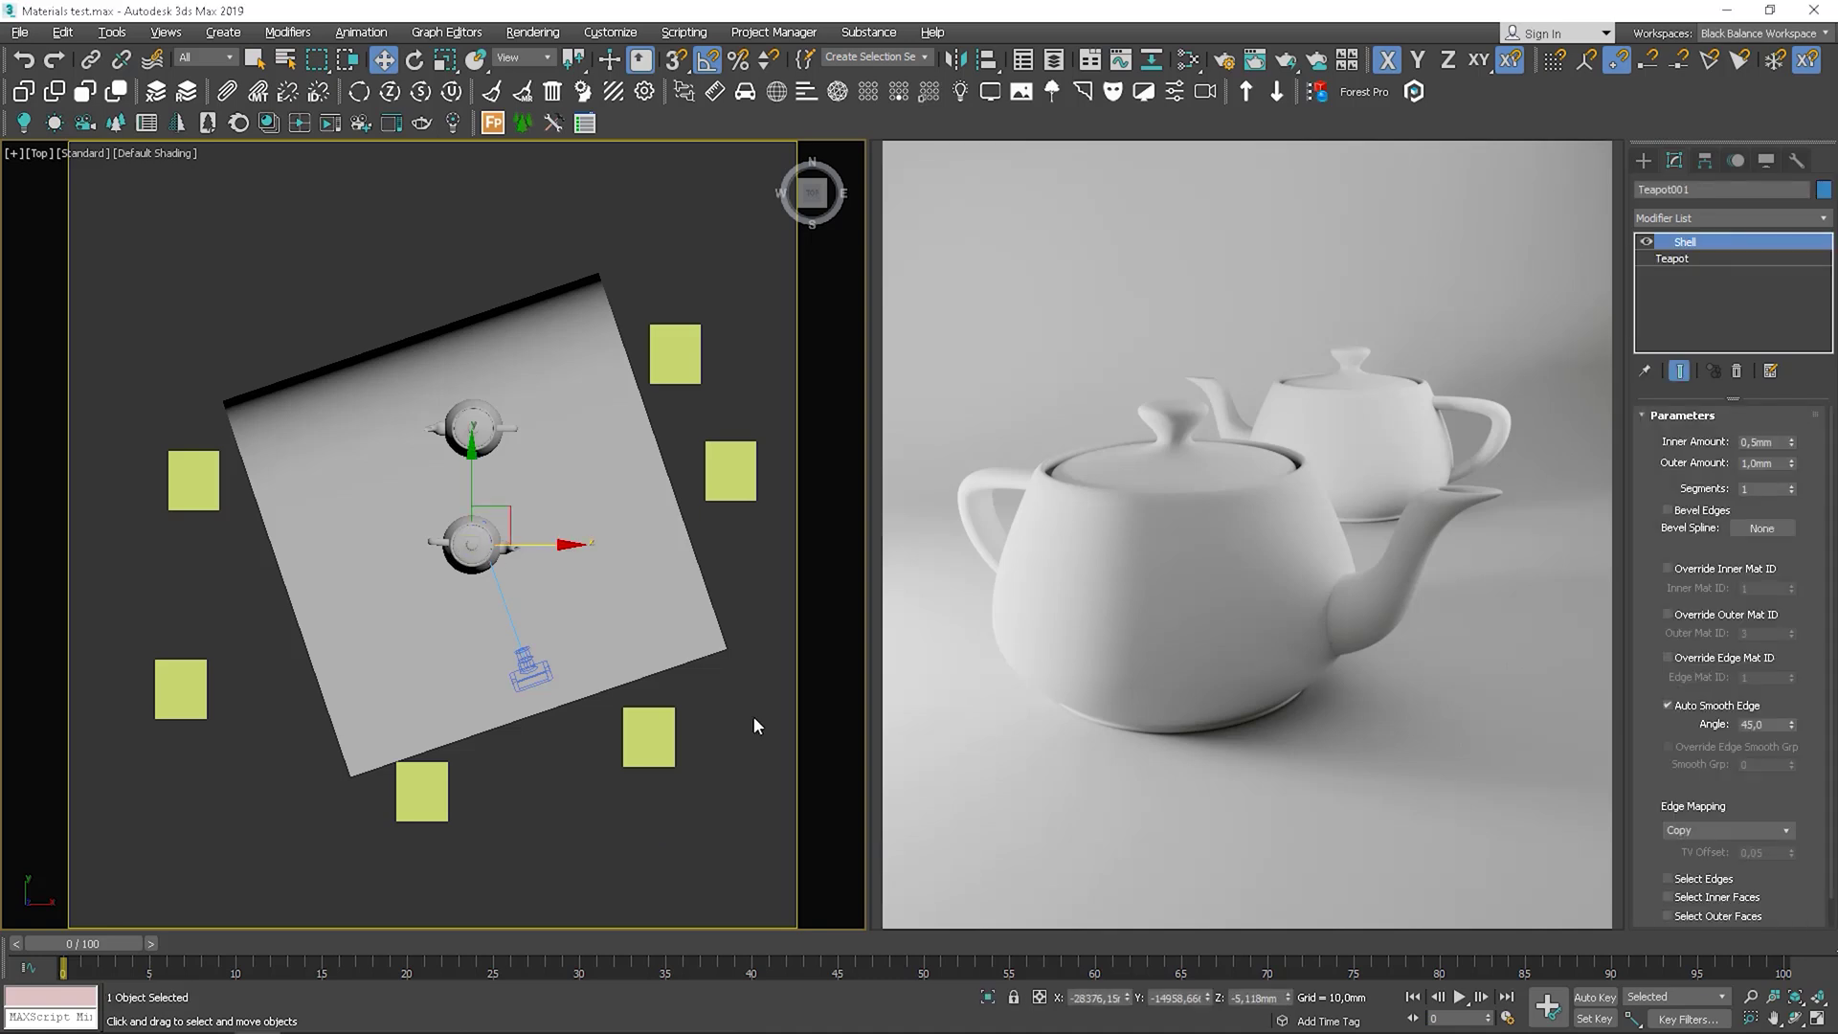
key(m)
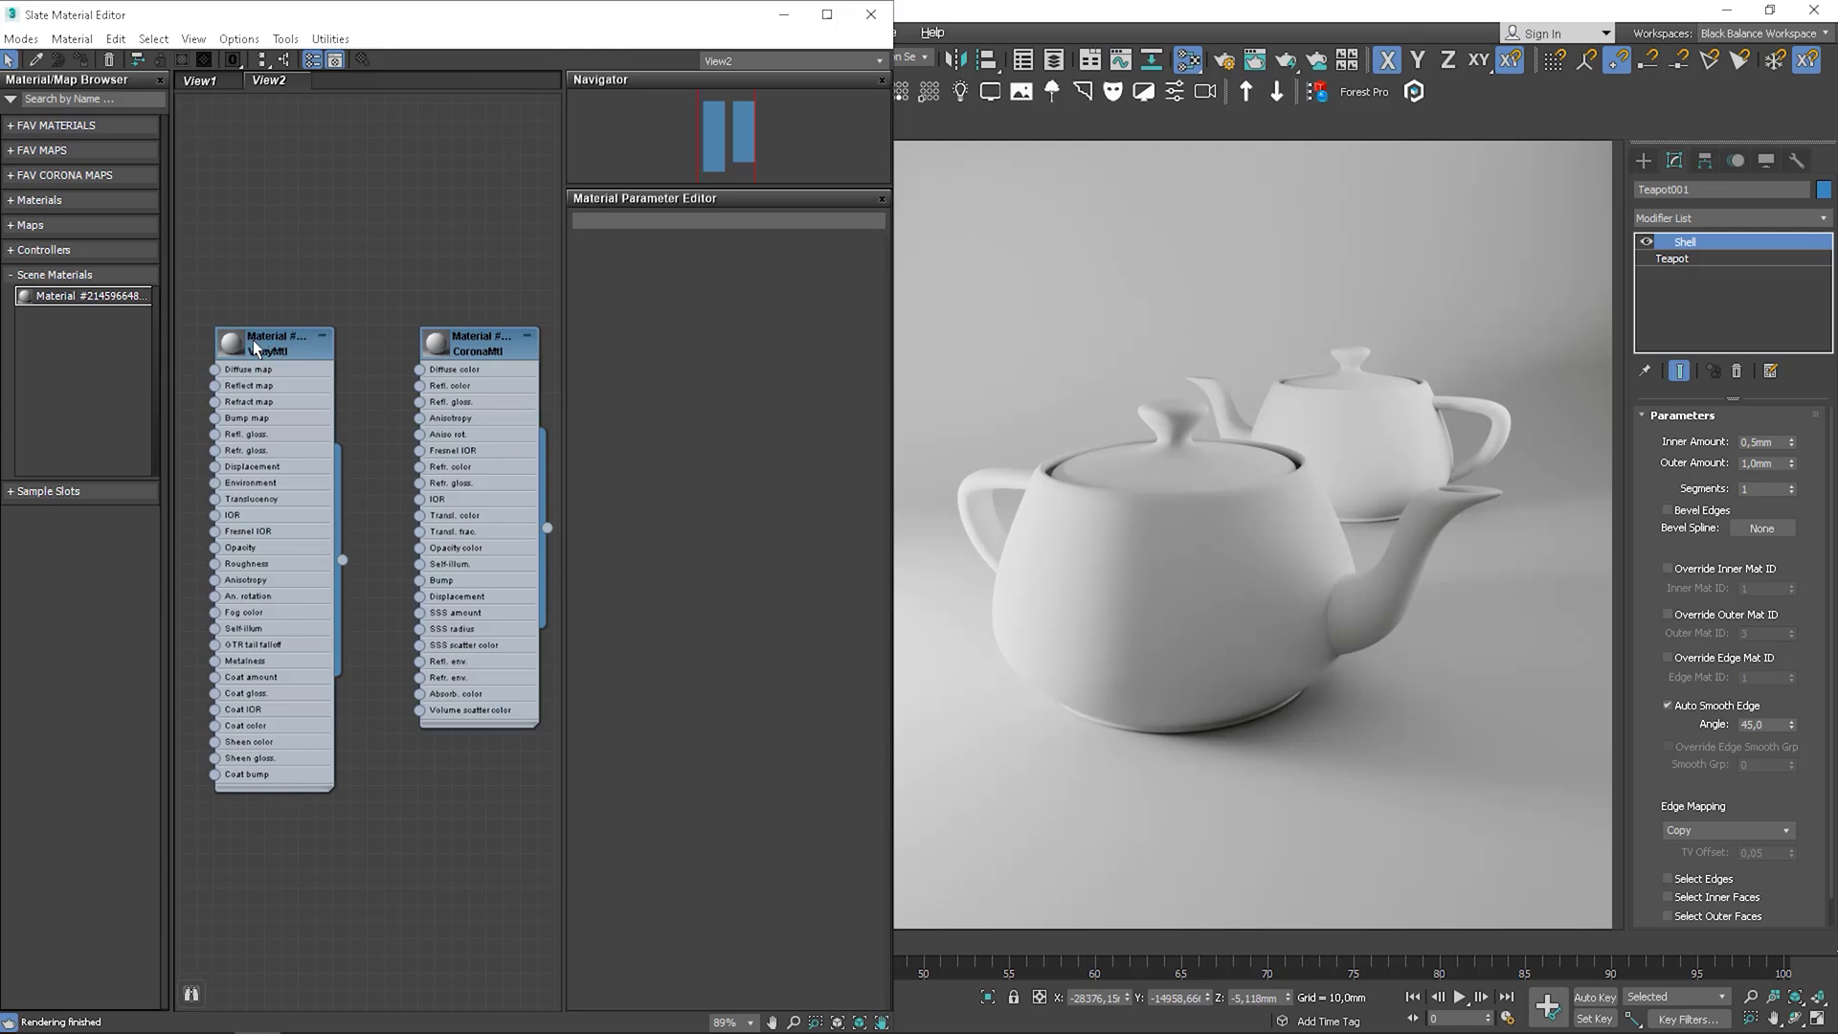
- Assign the CoronaMtl to the front teapot and show its parameters with the Maps rollout collapsed
click(480, 345)
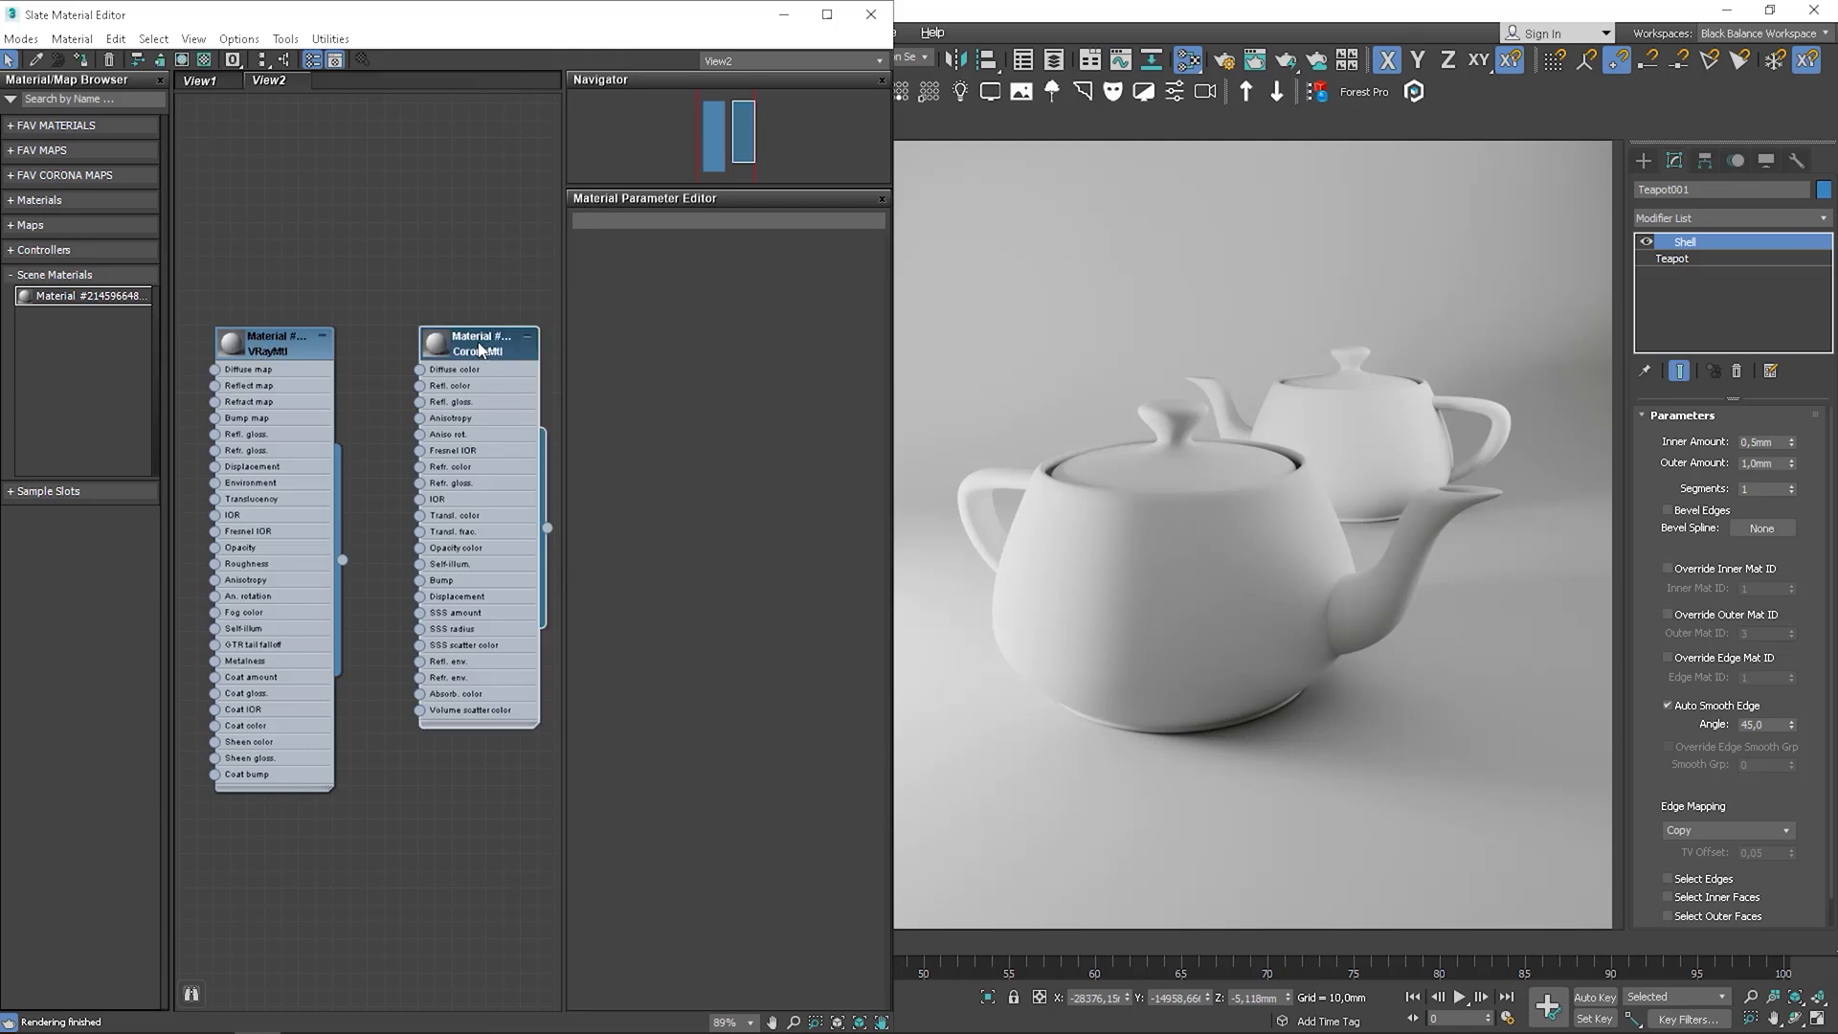
double_click(480, 350)
click(83, 60)
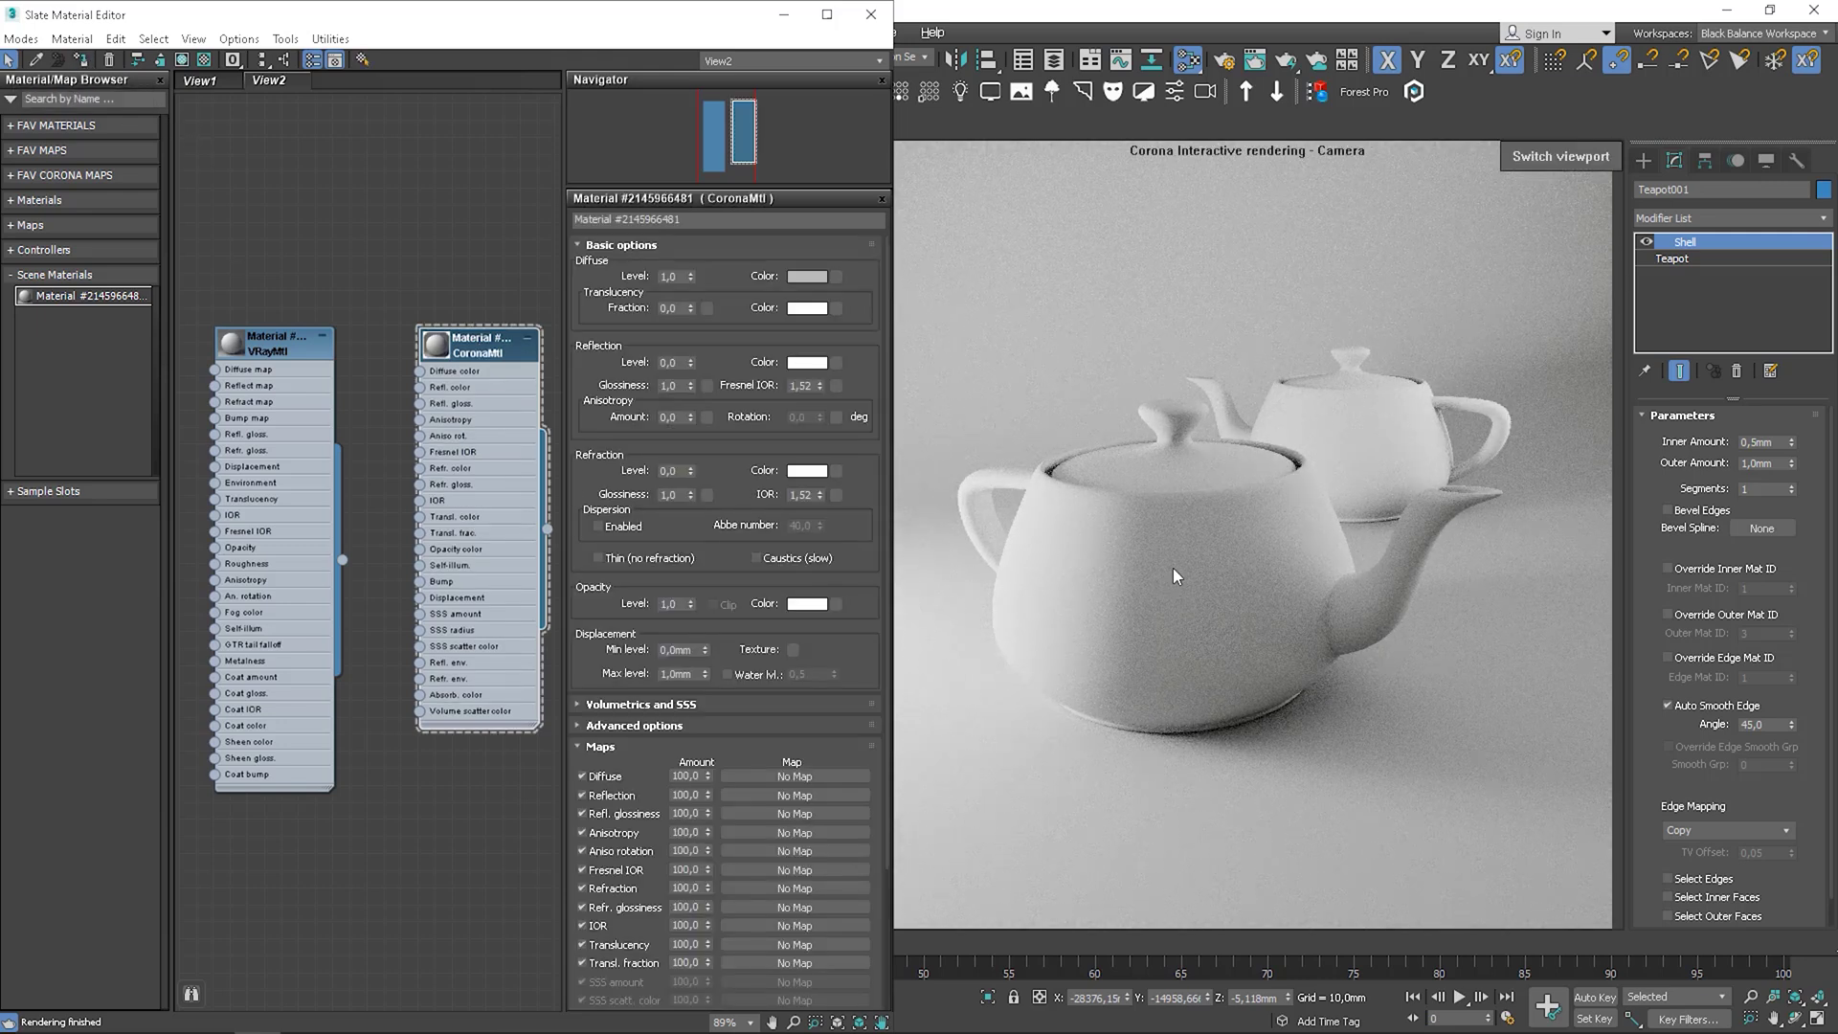
click(642, 747)
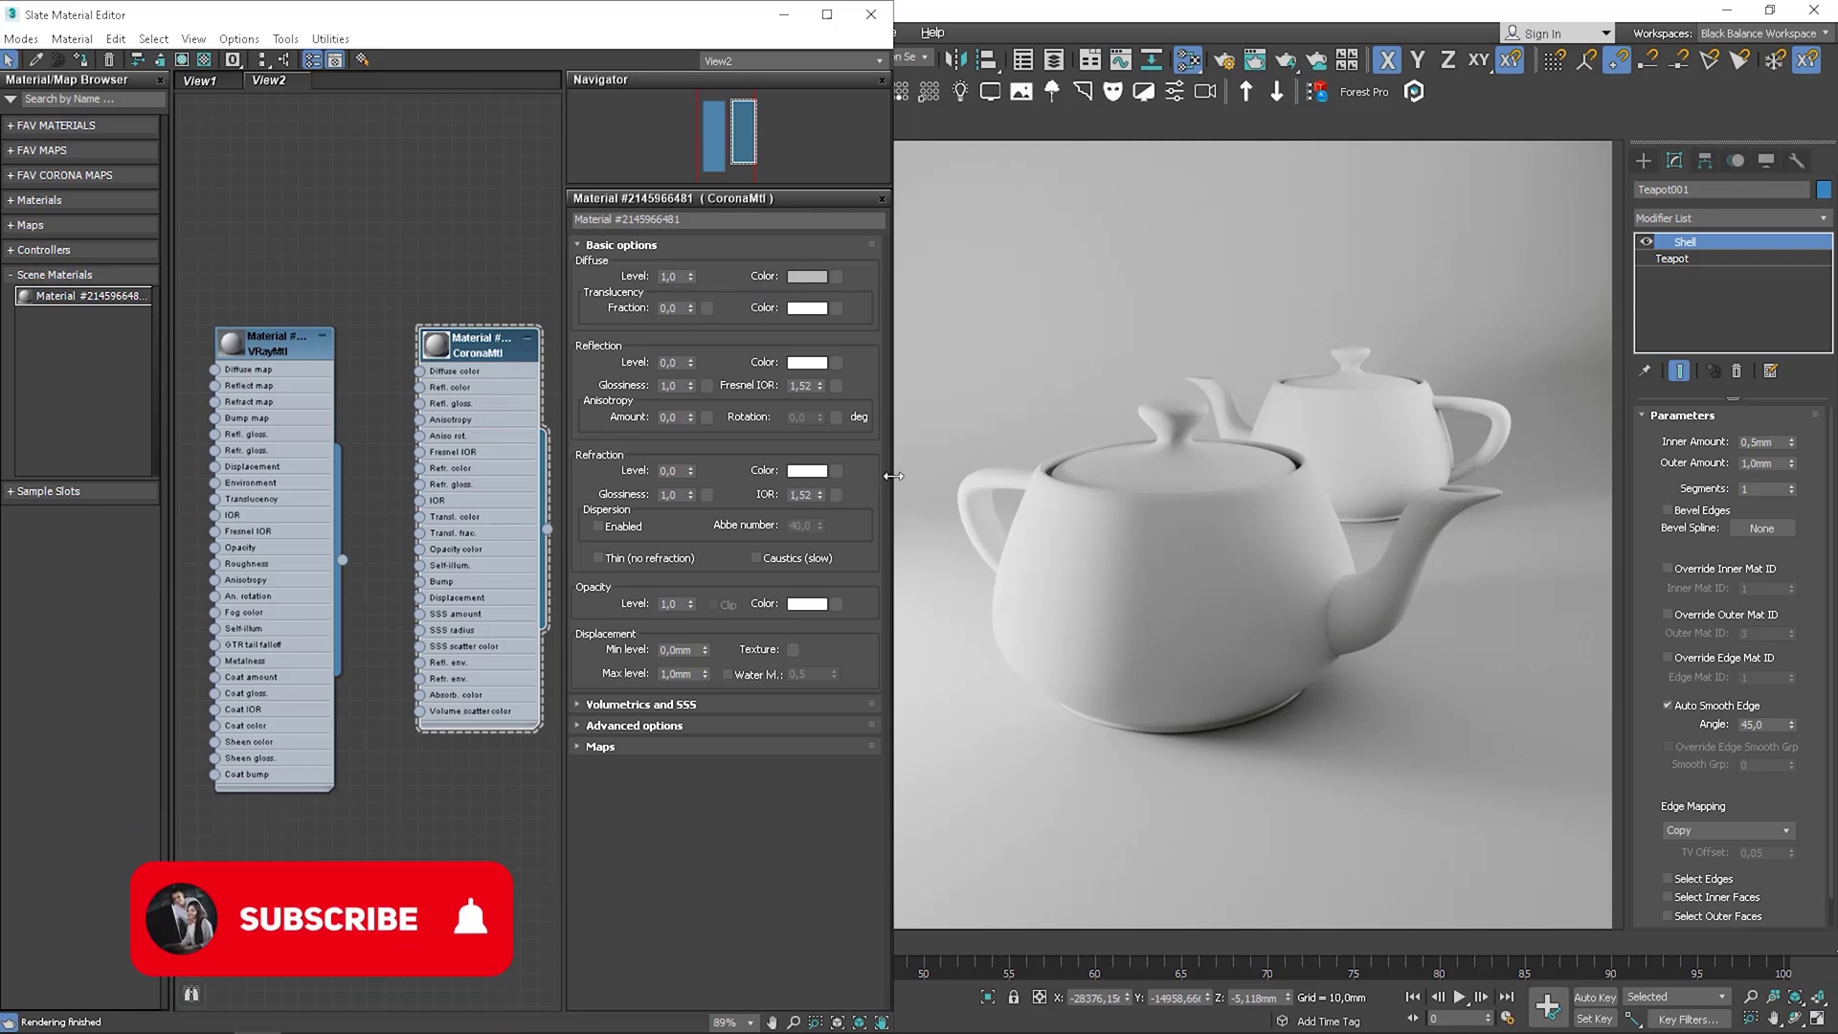
- Try light green, dark, white, blue and sampled grey diffuse colours in the Color Selector
click(802, 276)
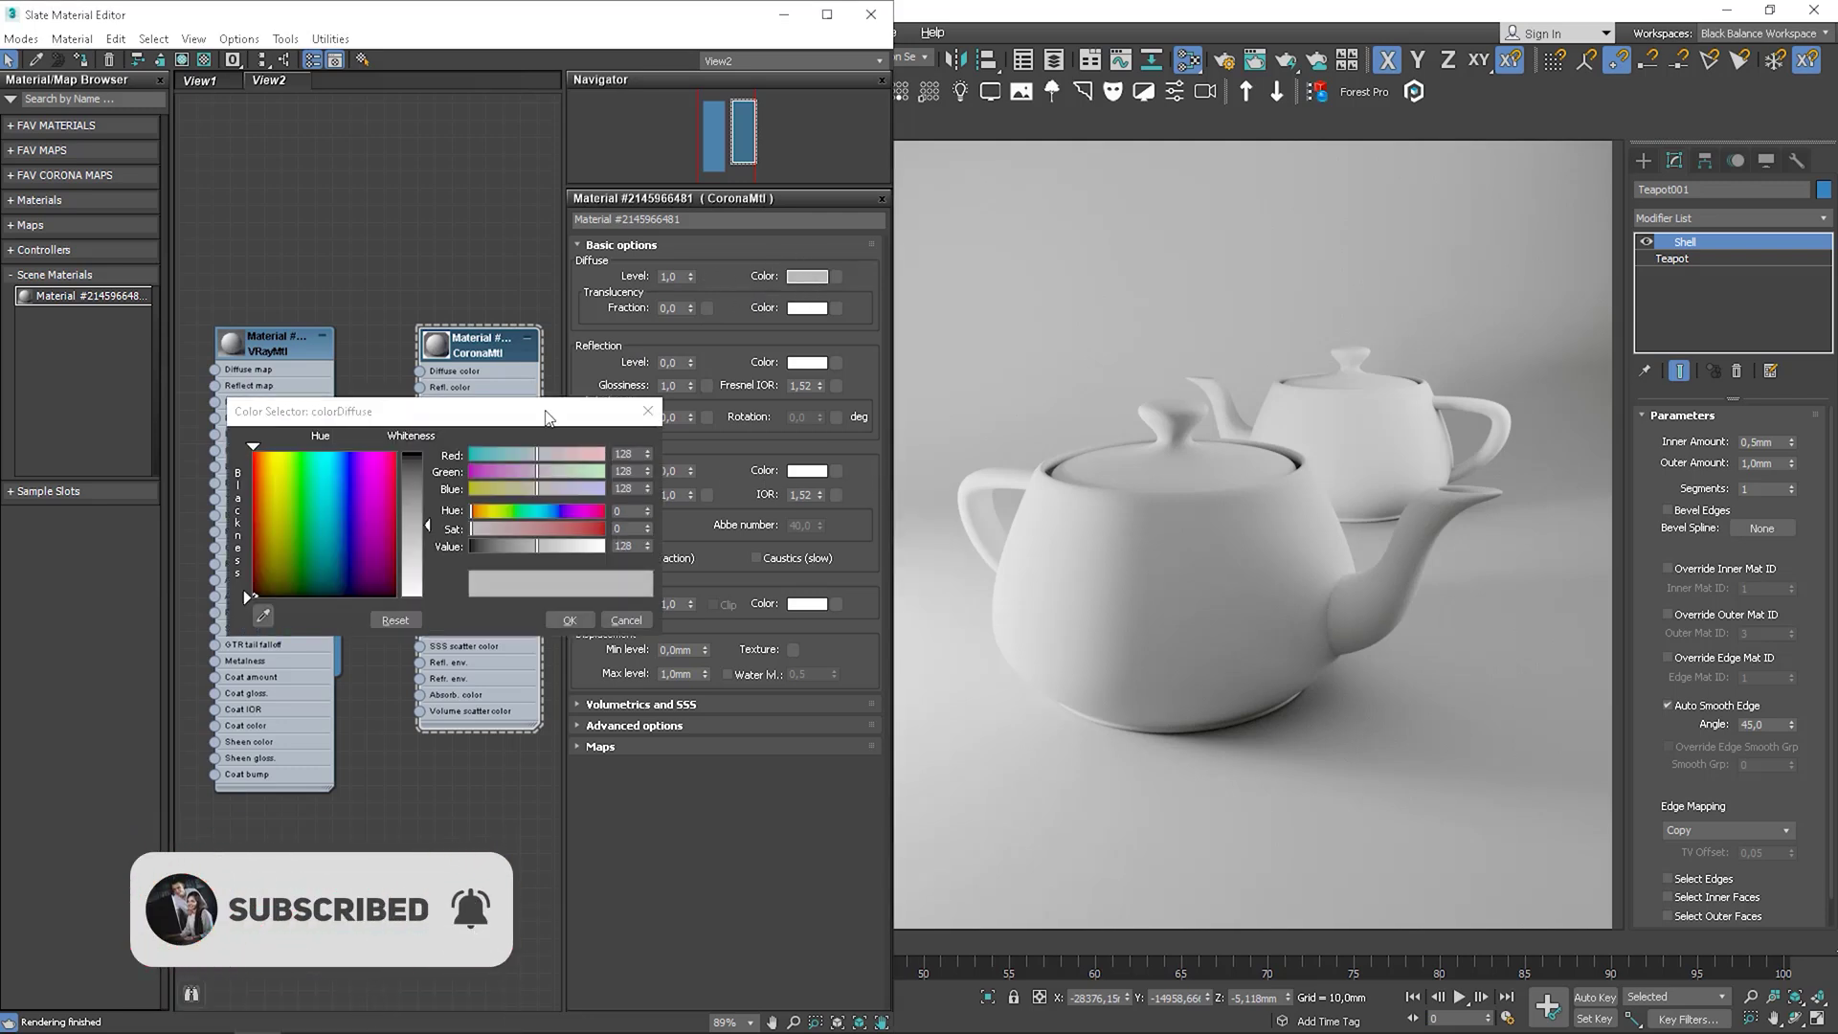
drag(549, 418, 1242, 106)
mouse_move(1034, 168)
mouse_down()
mouse_move(992, 160)
mouse_move(1039, 256)
mouse_move(1108, 191)
mouse_up()
drag(1236, 231, 1246, 141)
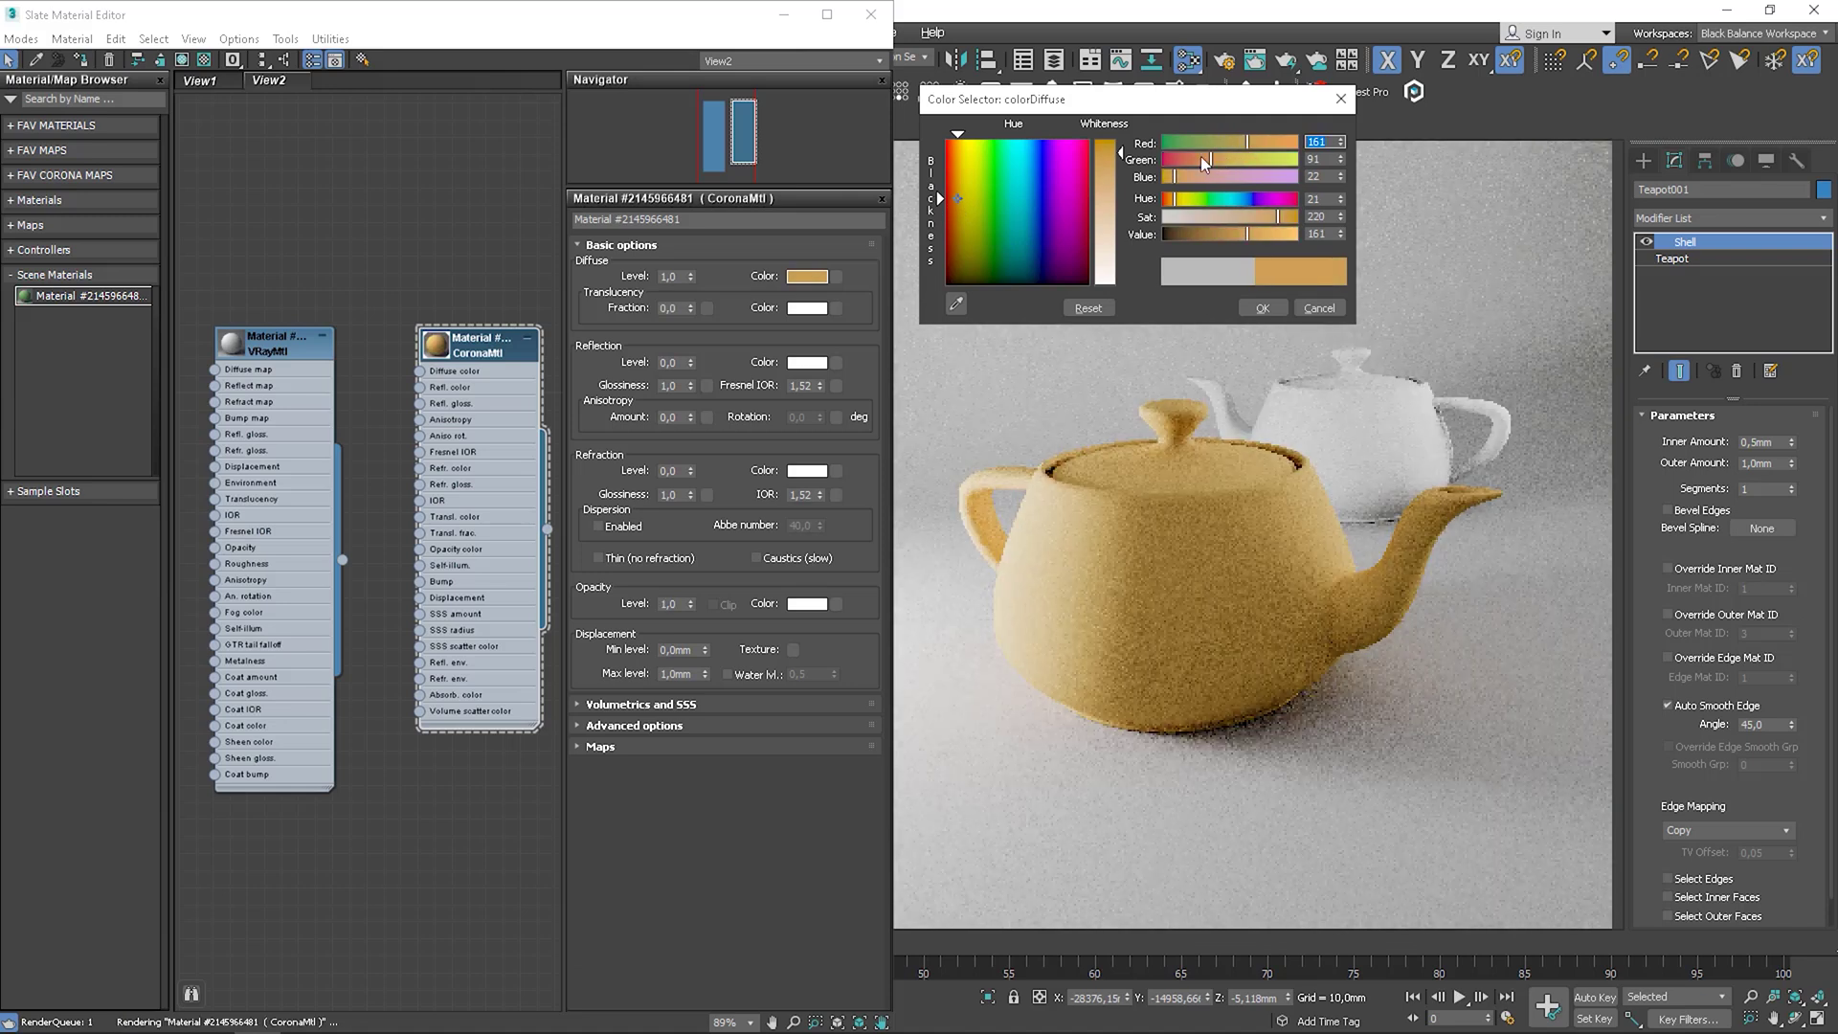
mouse_move(1124, 161)
mouse_down()
mouse_move(1122, 204)
mouse_move(1122, 153)
mouse_up()
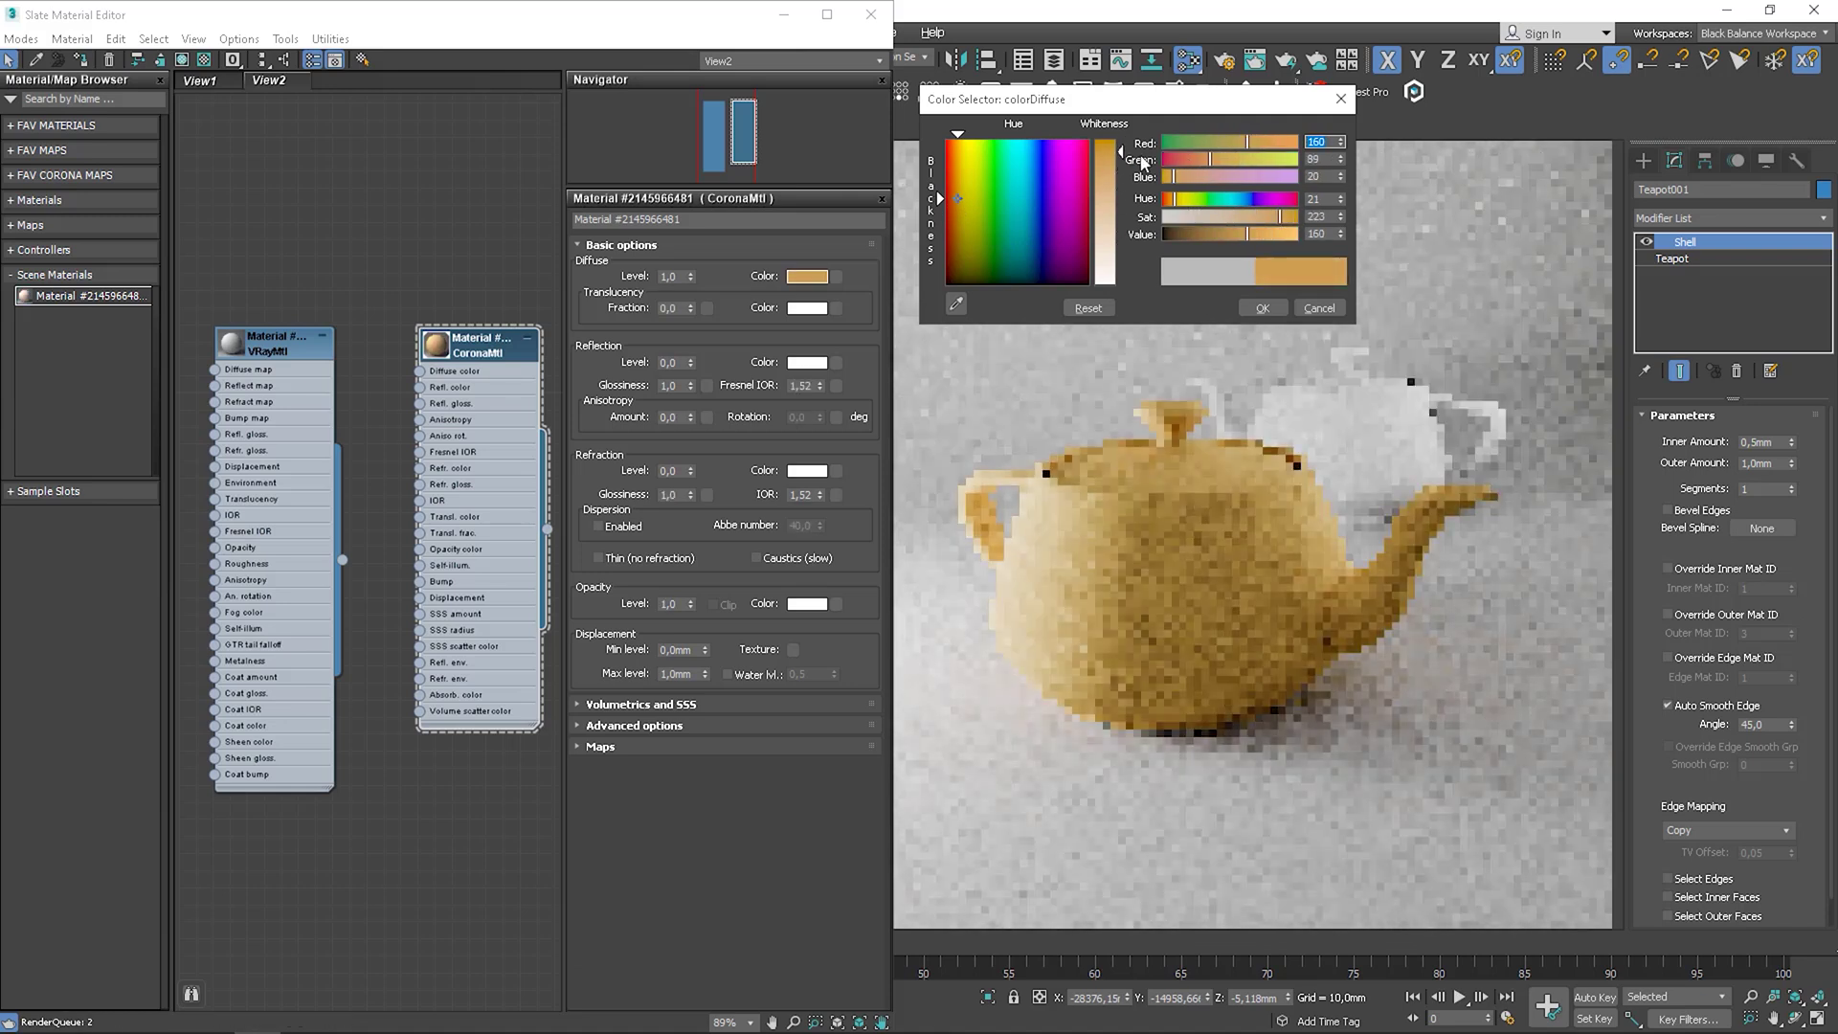
drag(1231, 197, 1205, 163)
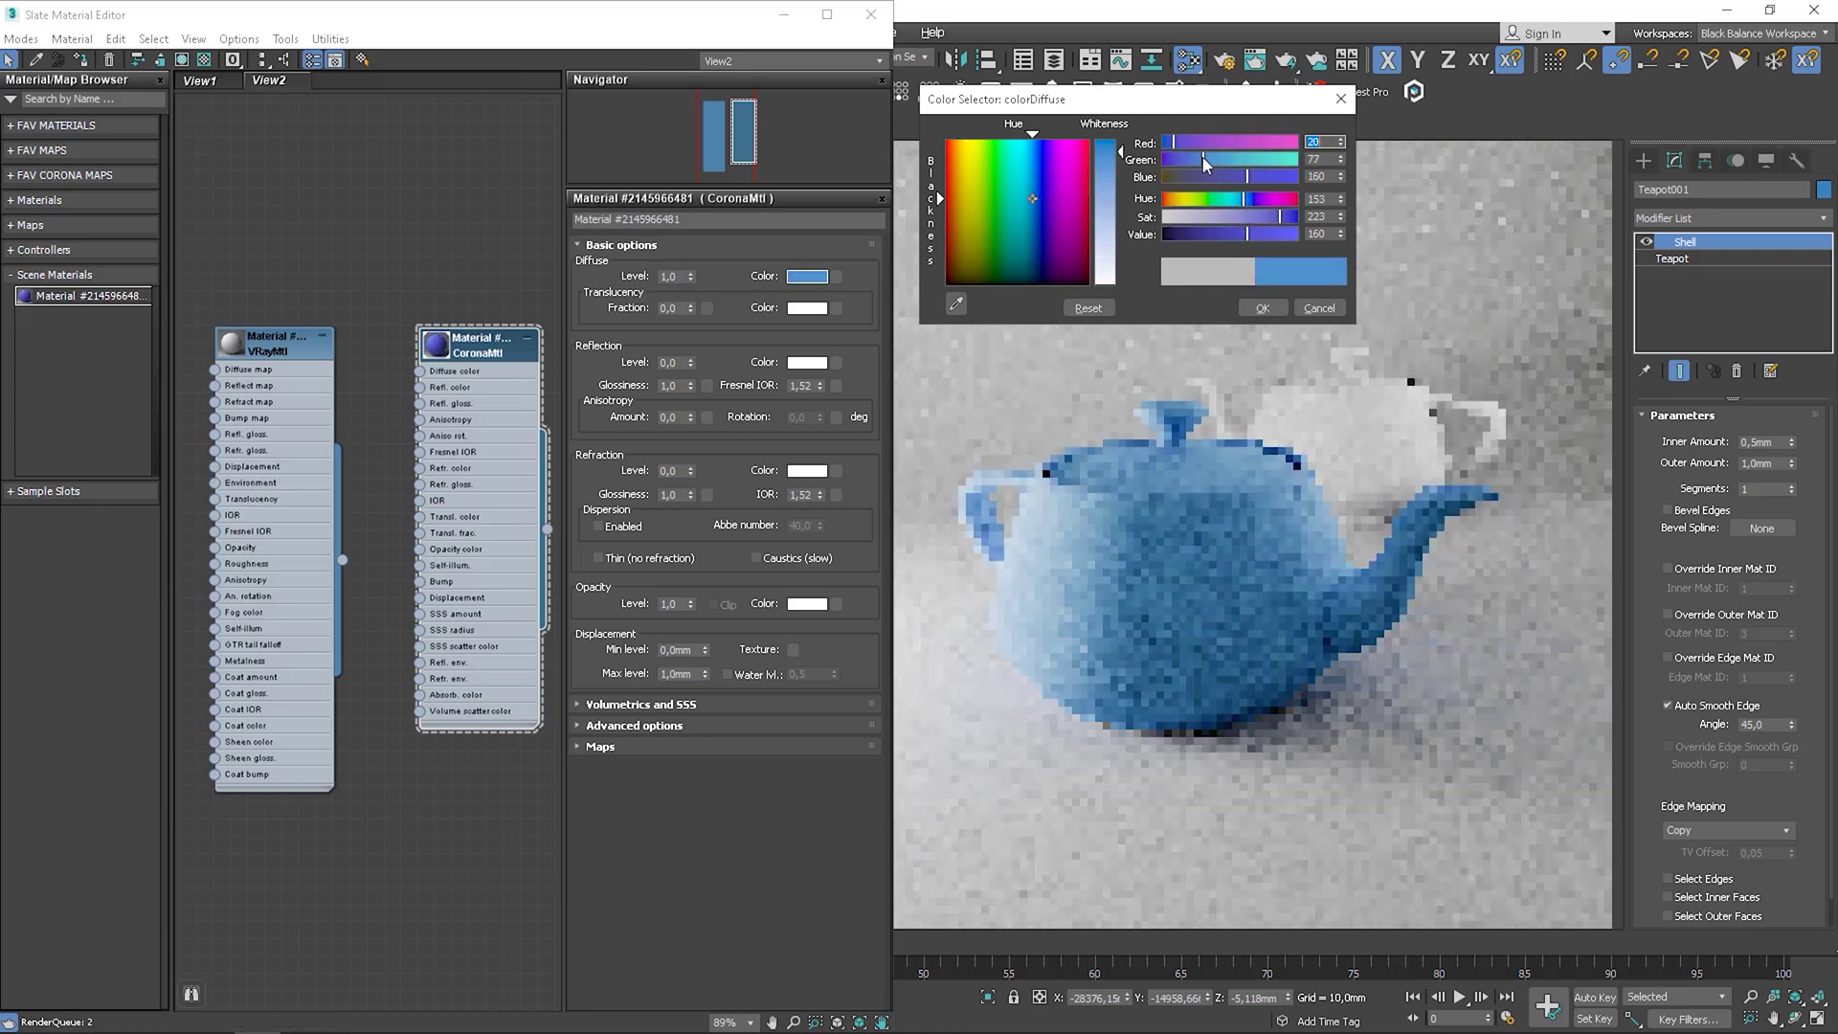
click(955, 304)
click(1465, 376)
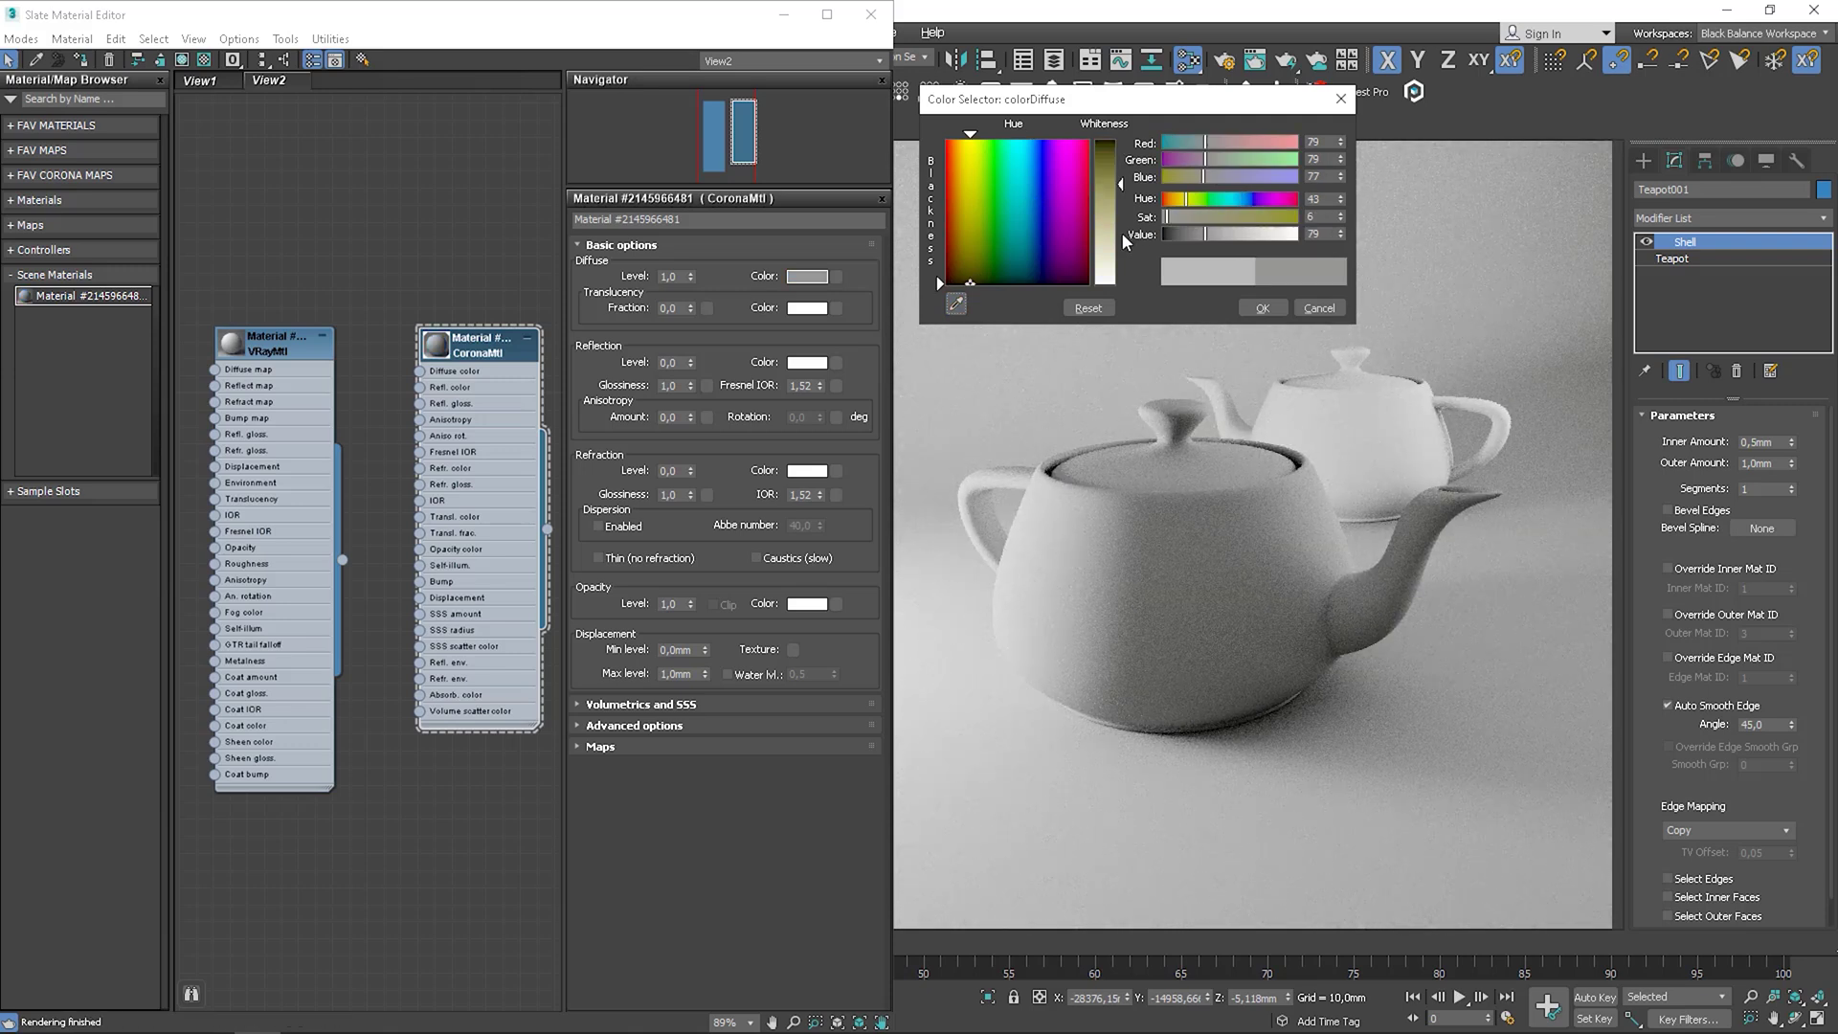
- Settle on a vivid blue diffuse (7,36,179), then drop the diffuse level to 0.0
click(1256, 198)
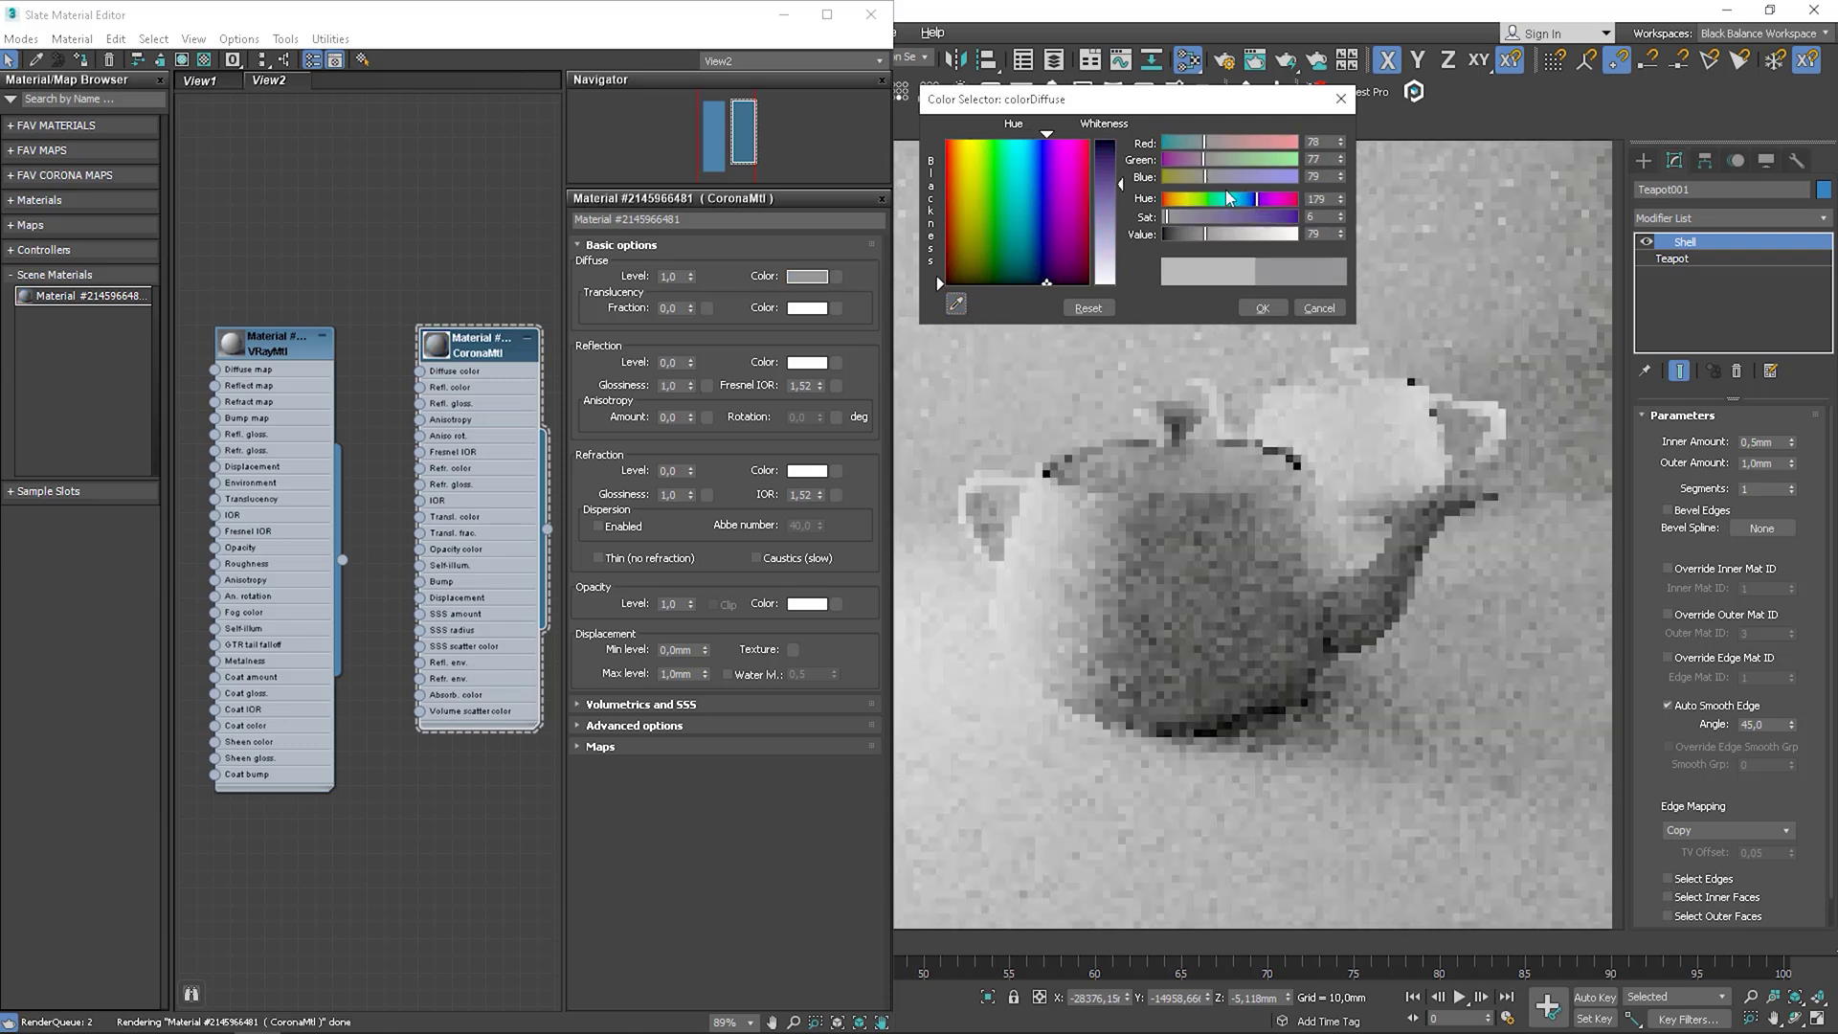
click(936, 276)
click(1280, 217)
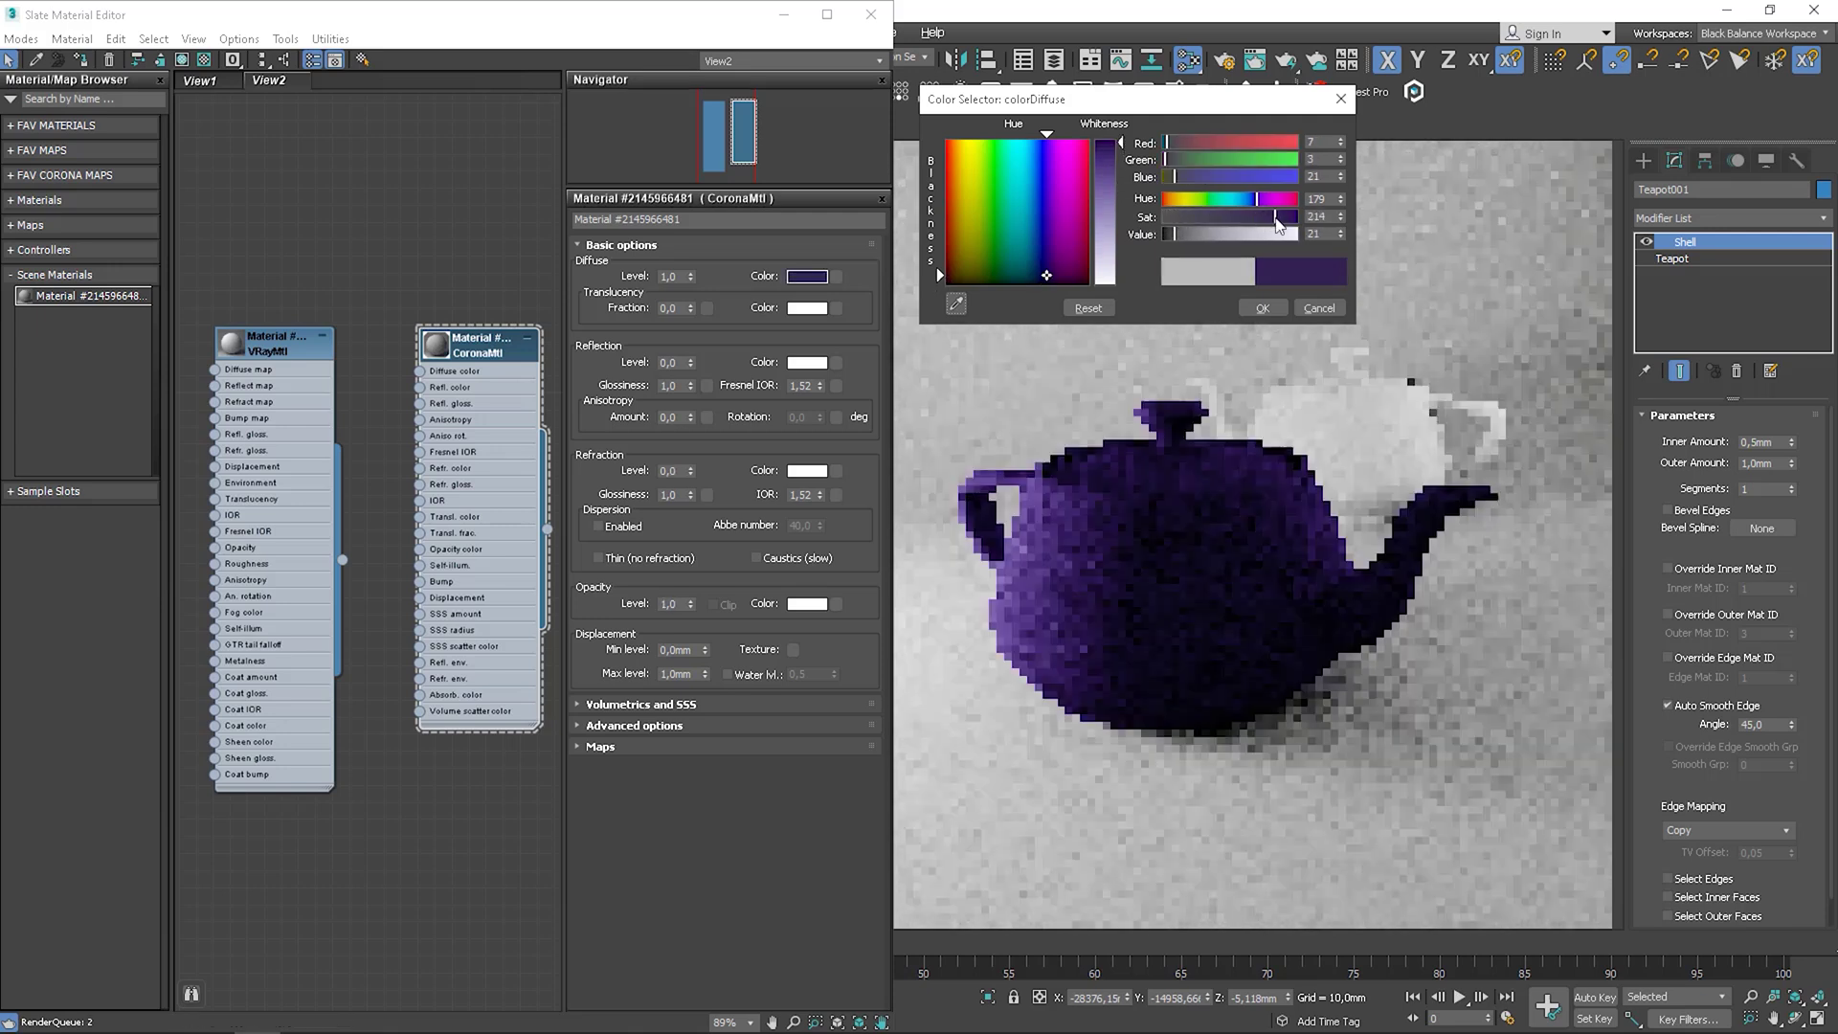
click(1257, 177)
click(1182, 159)
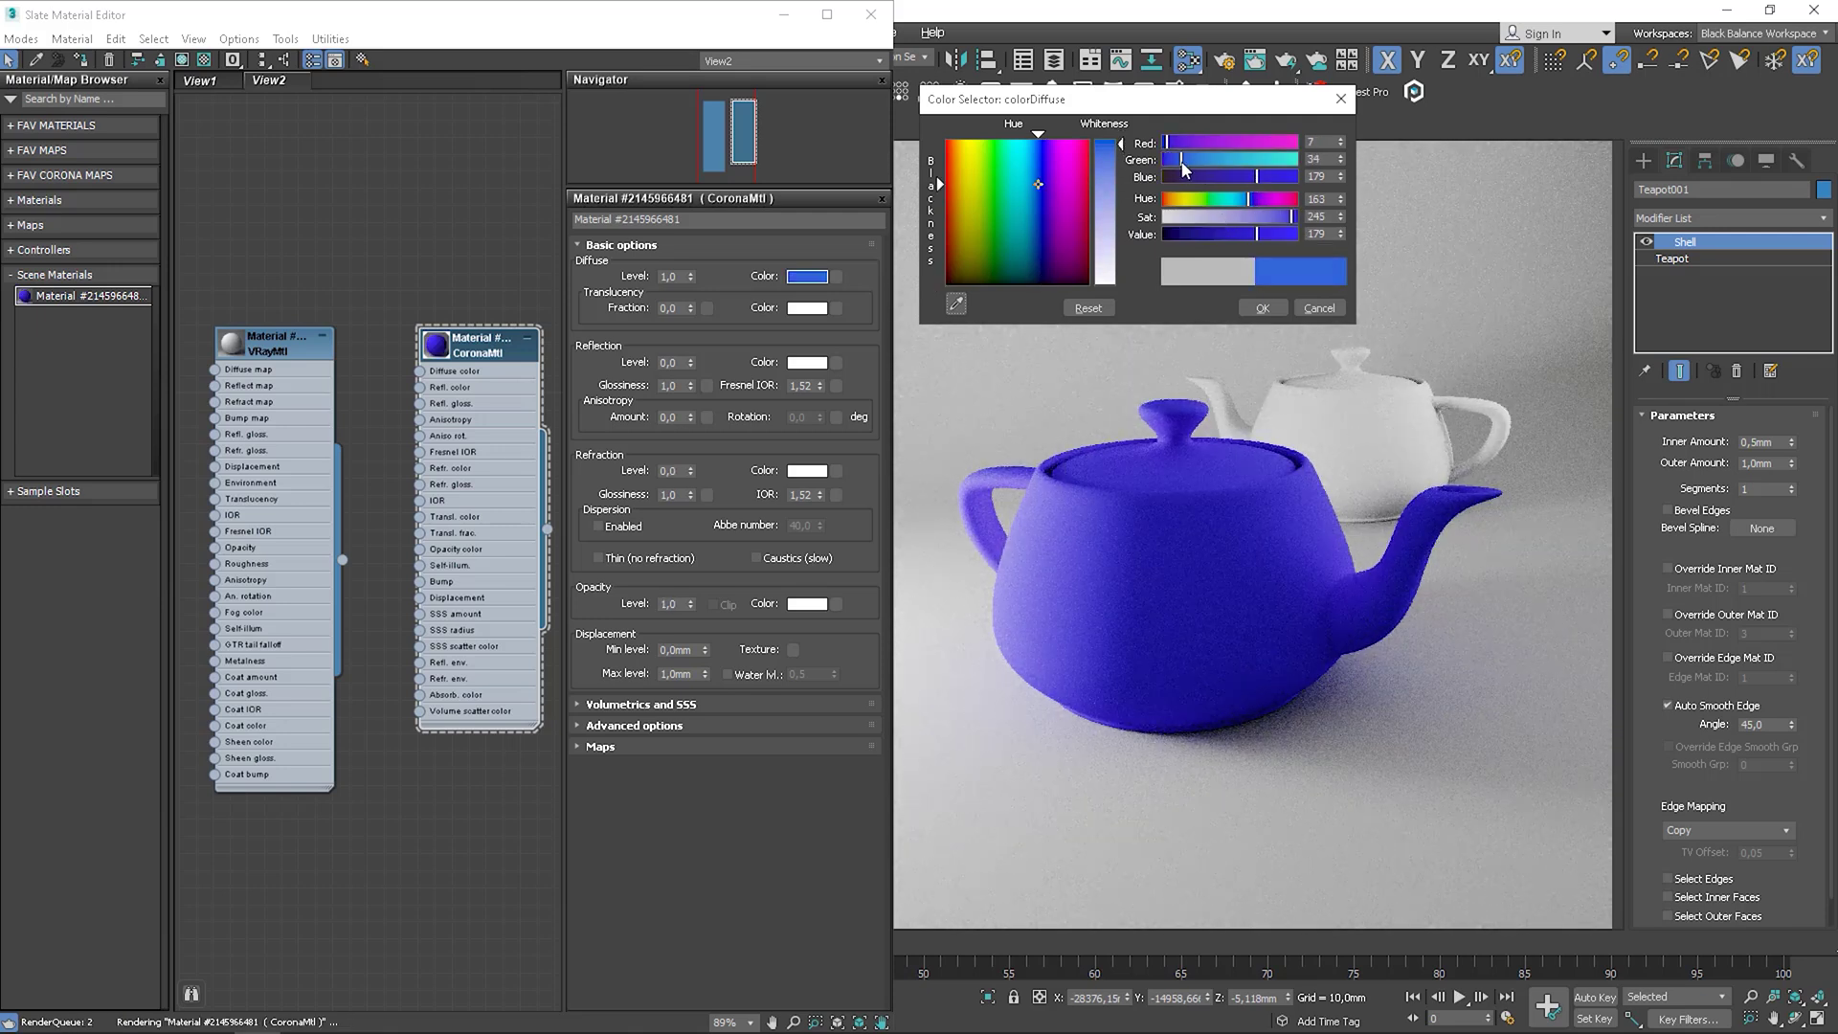
click(1262, 308)
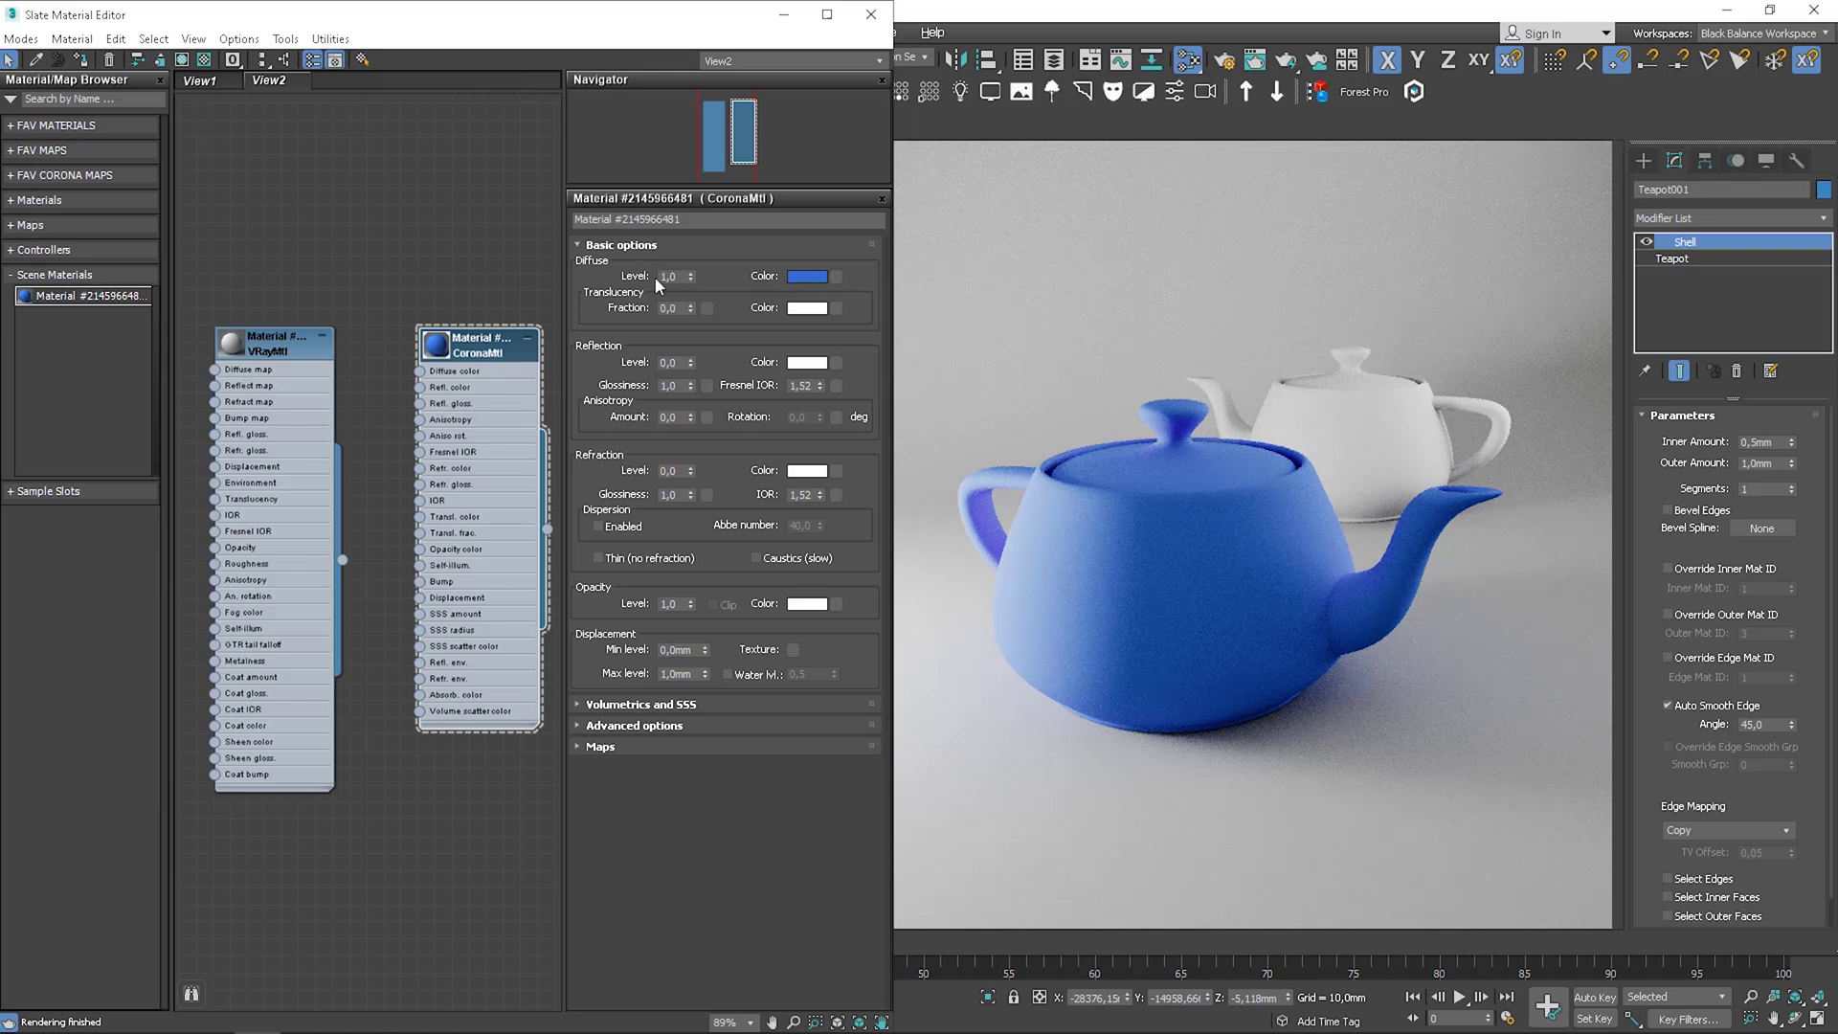
drag(691, 278, 689, 372)
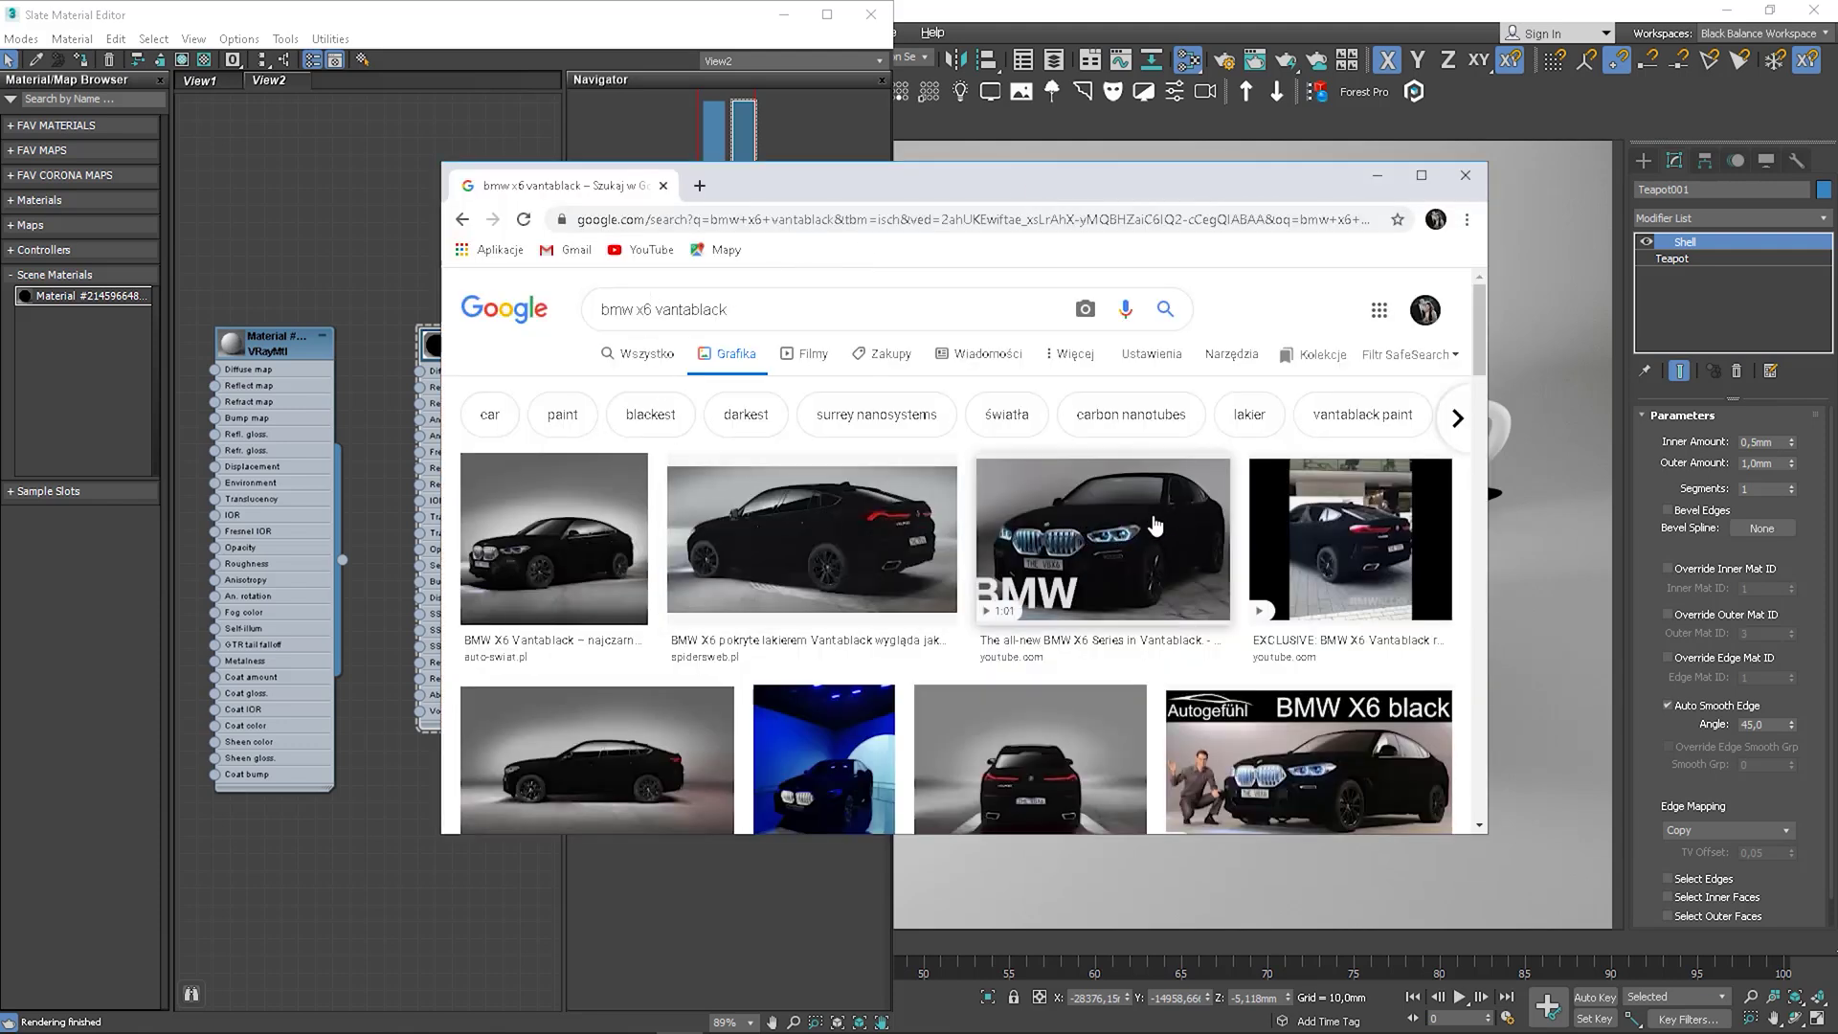
- Browse the 'bmw x6 vantablack' image results in Chrome, scrolling down and back up
scroll(1150, 532, down, 2)
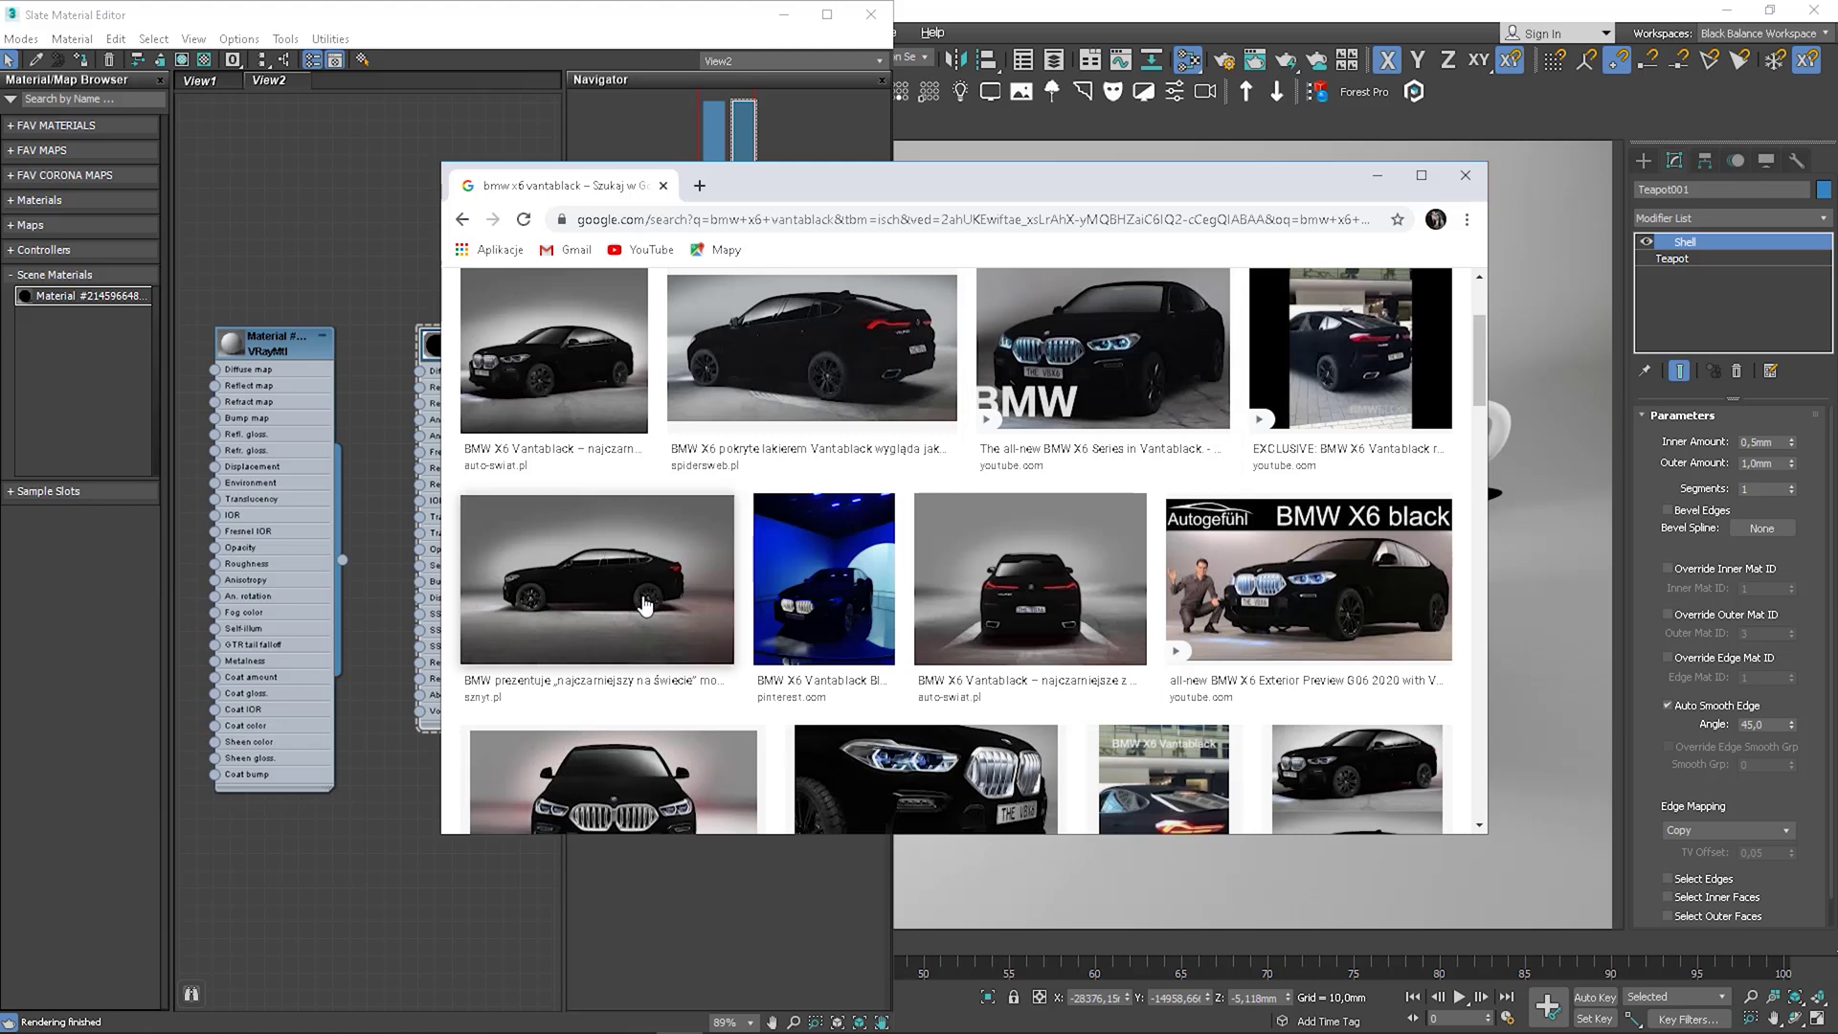
scroll(658, 565, up, 2)
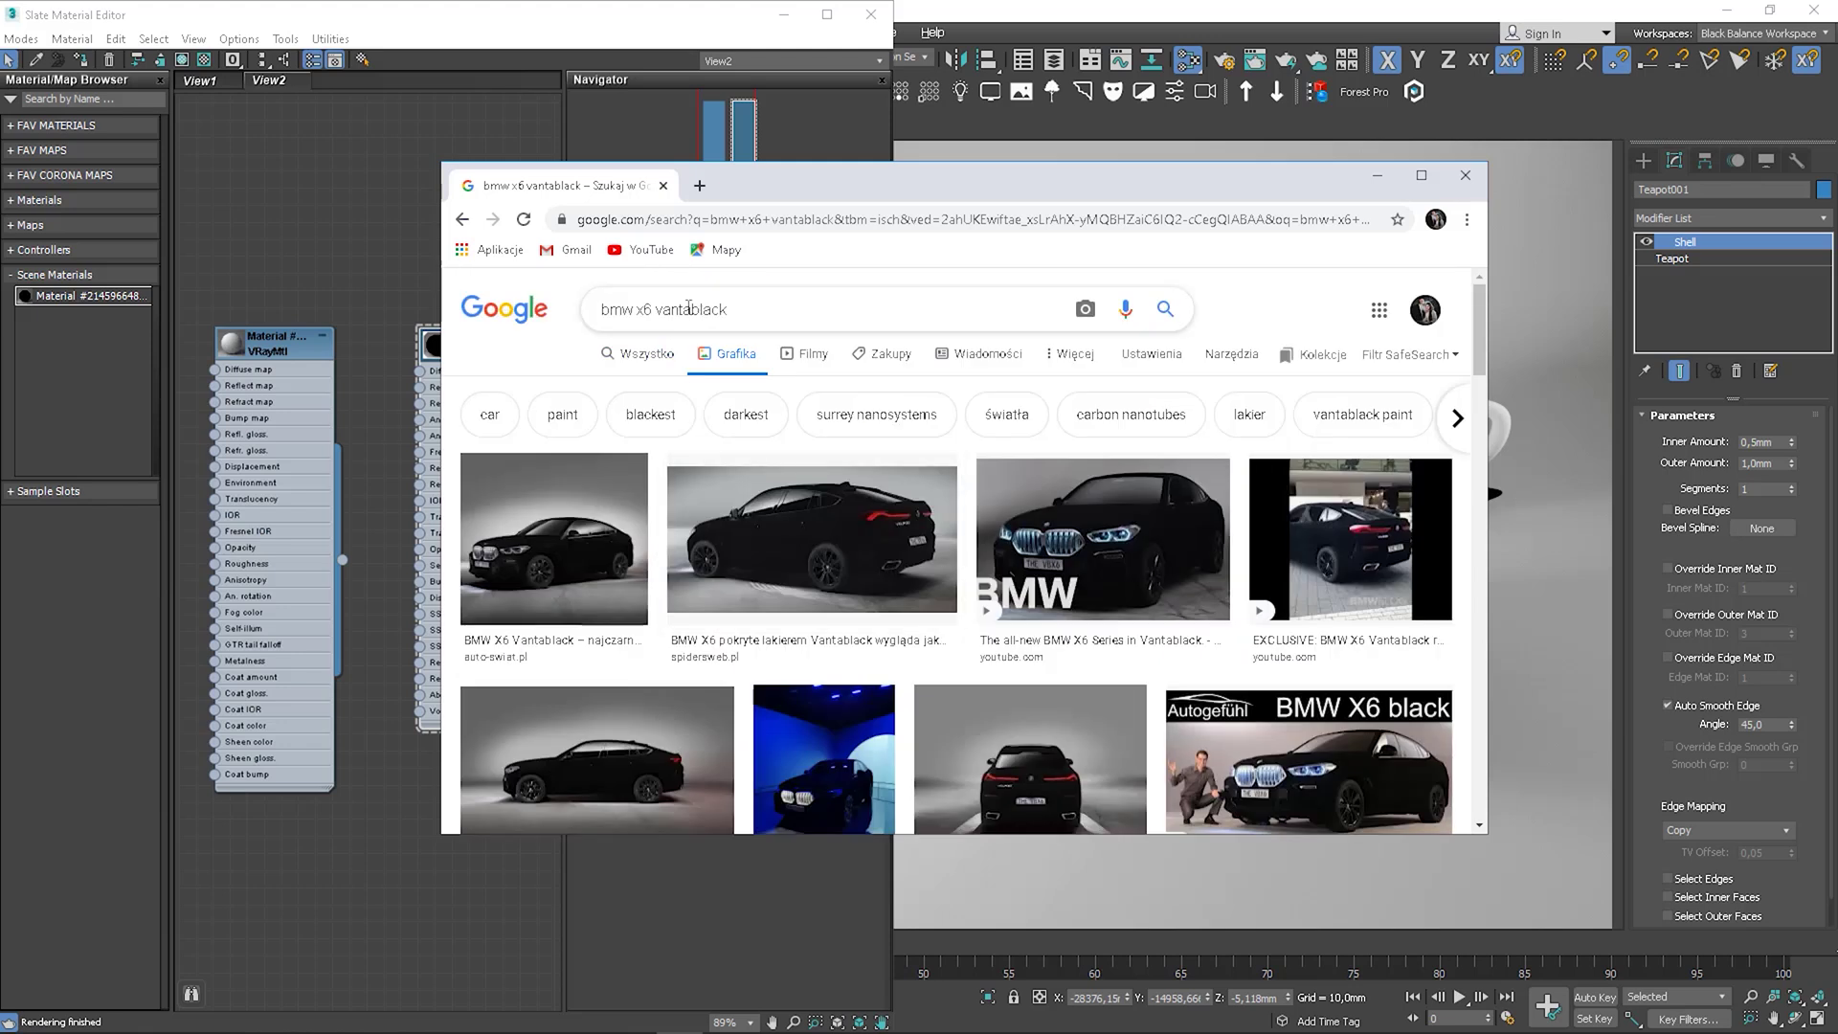
mouse_move(839, 180)
mouse_down()
mouse_move(1179, 237)
mouse_move(839, 180)
mouse_up()
- Restore the diffuse level to 1,0, test black and white values, then cancel to keep blue
key(alt+Tab)
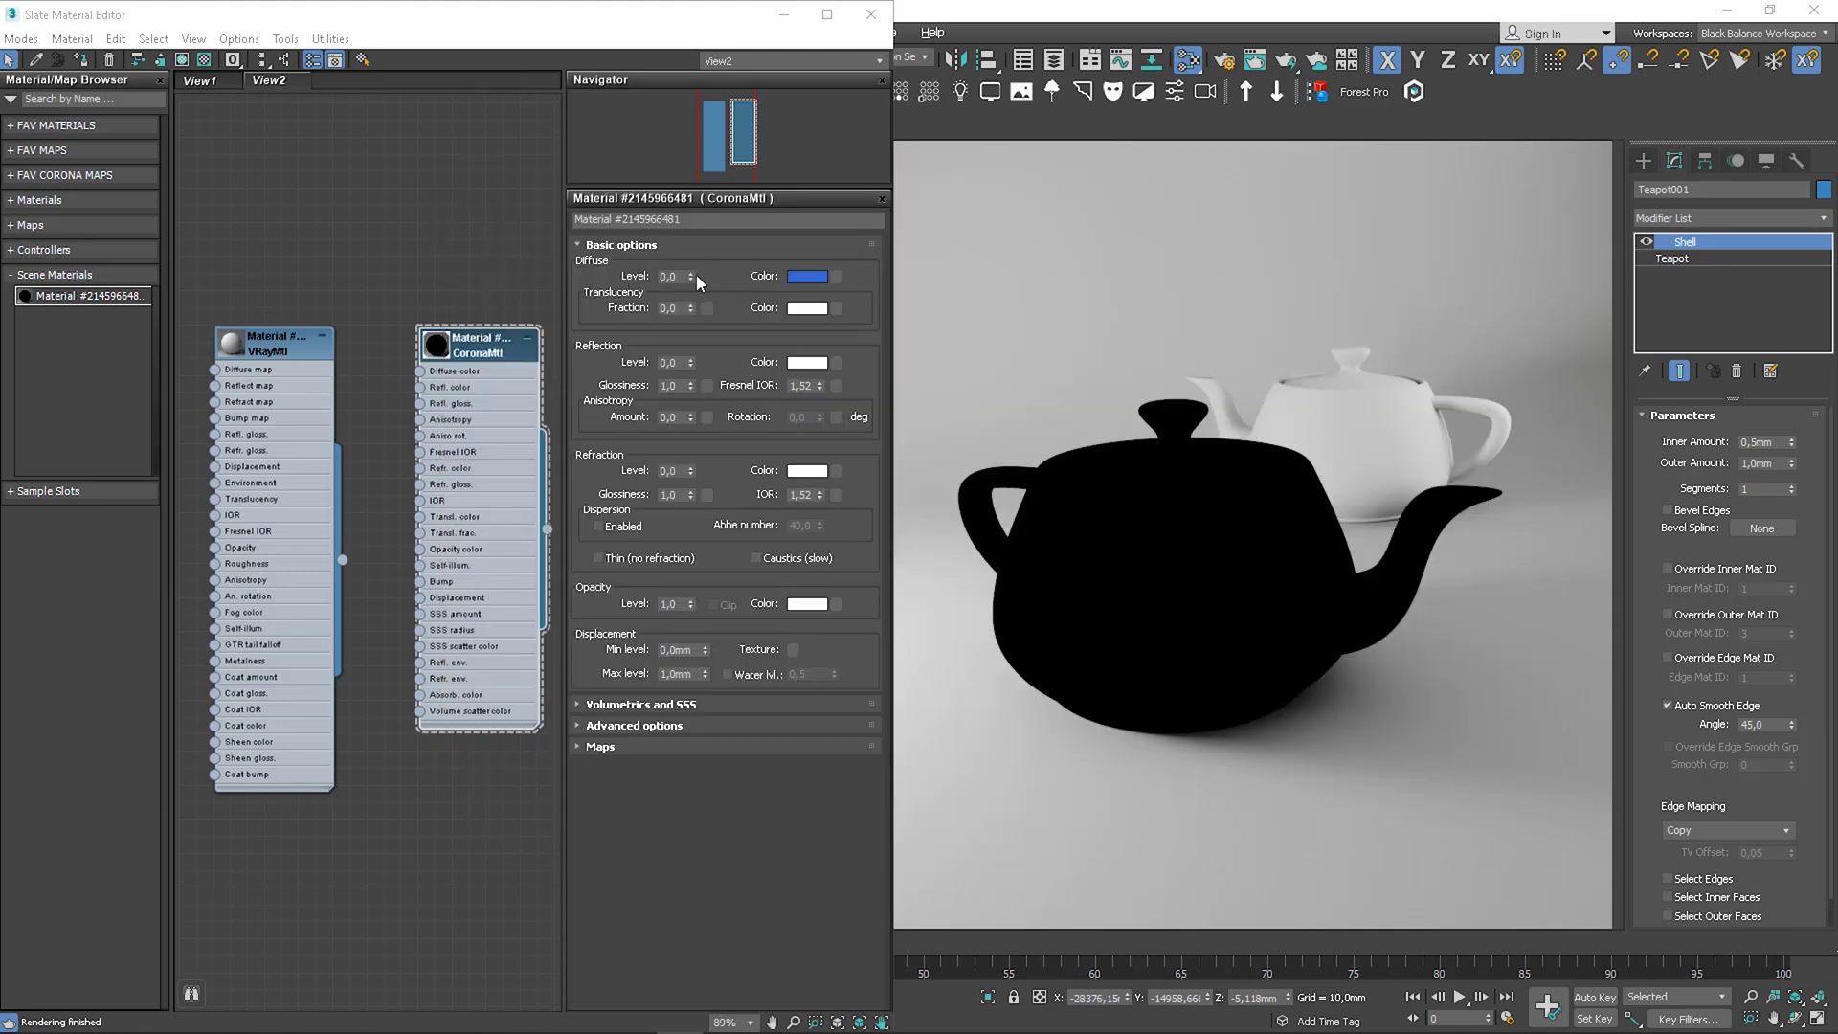
drag(693, 274, 691, 192)
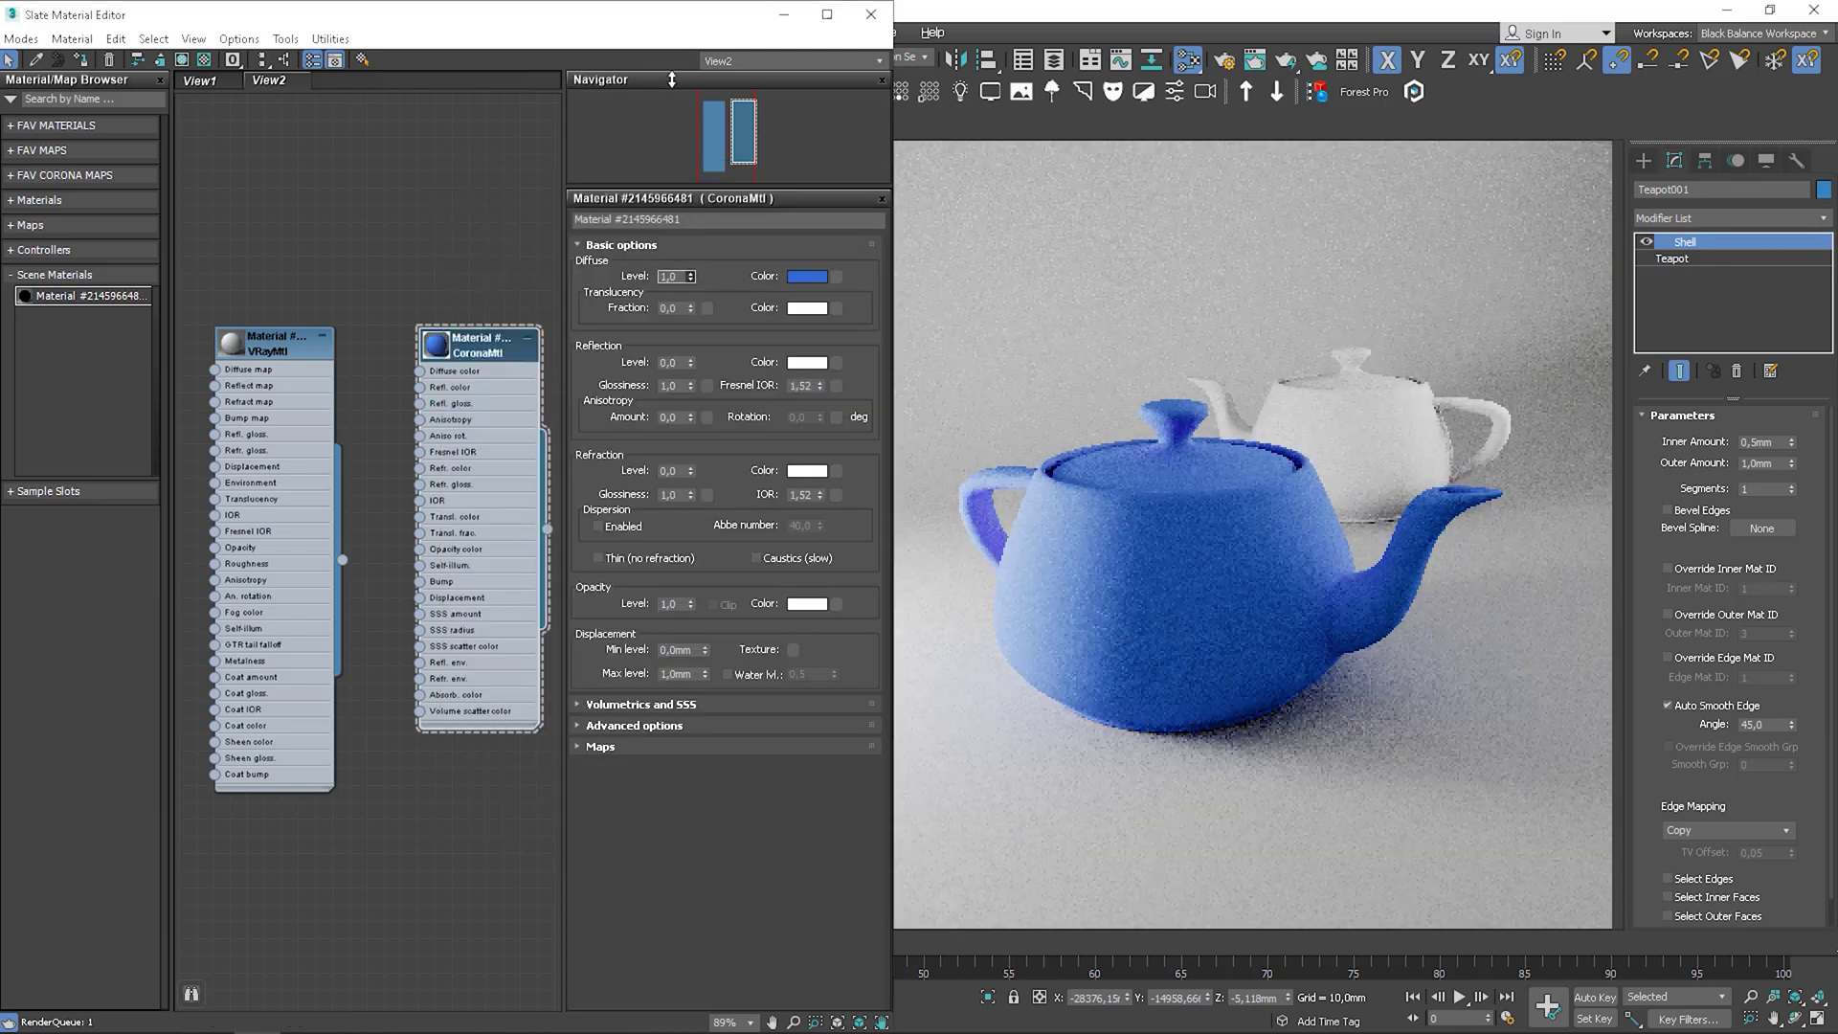
click(810, 277)
drag(479, 545, 457, 546)
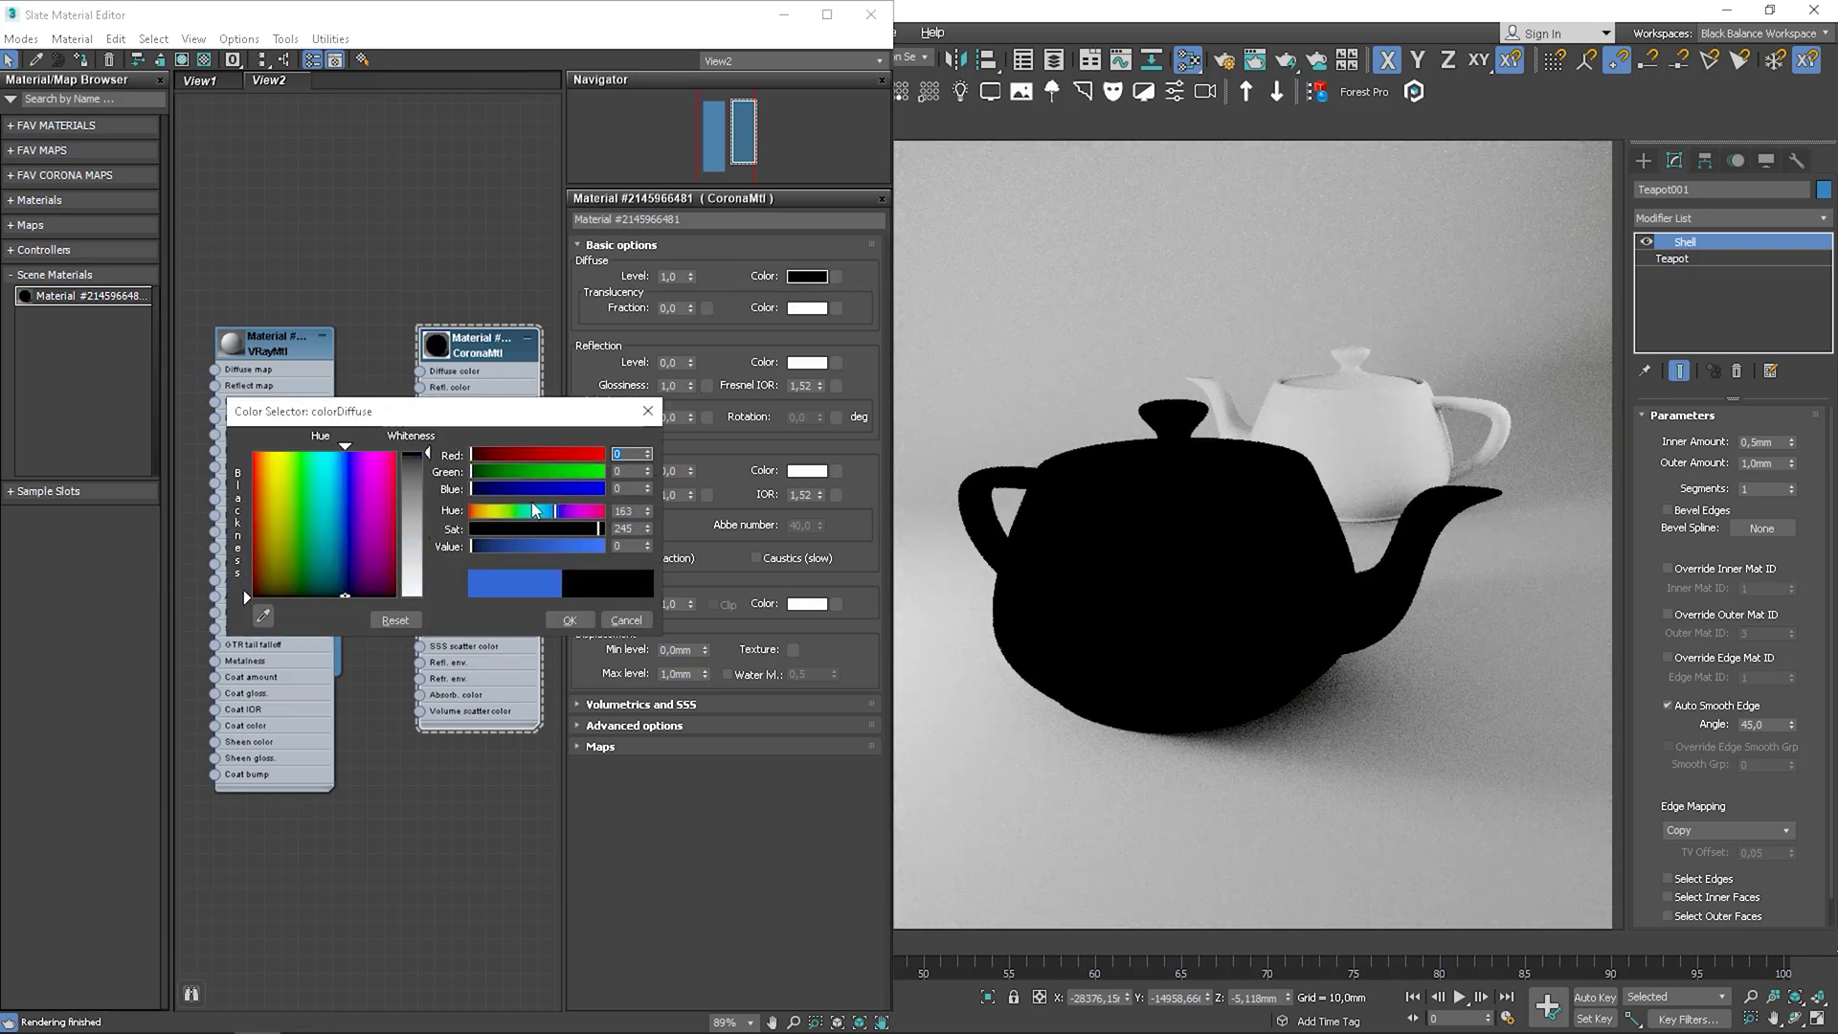
key(Tab)
key(Tab)
key(Tab)
key(Tab)
key(Tab)
text(255)
key(Return)
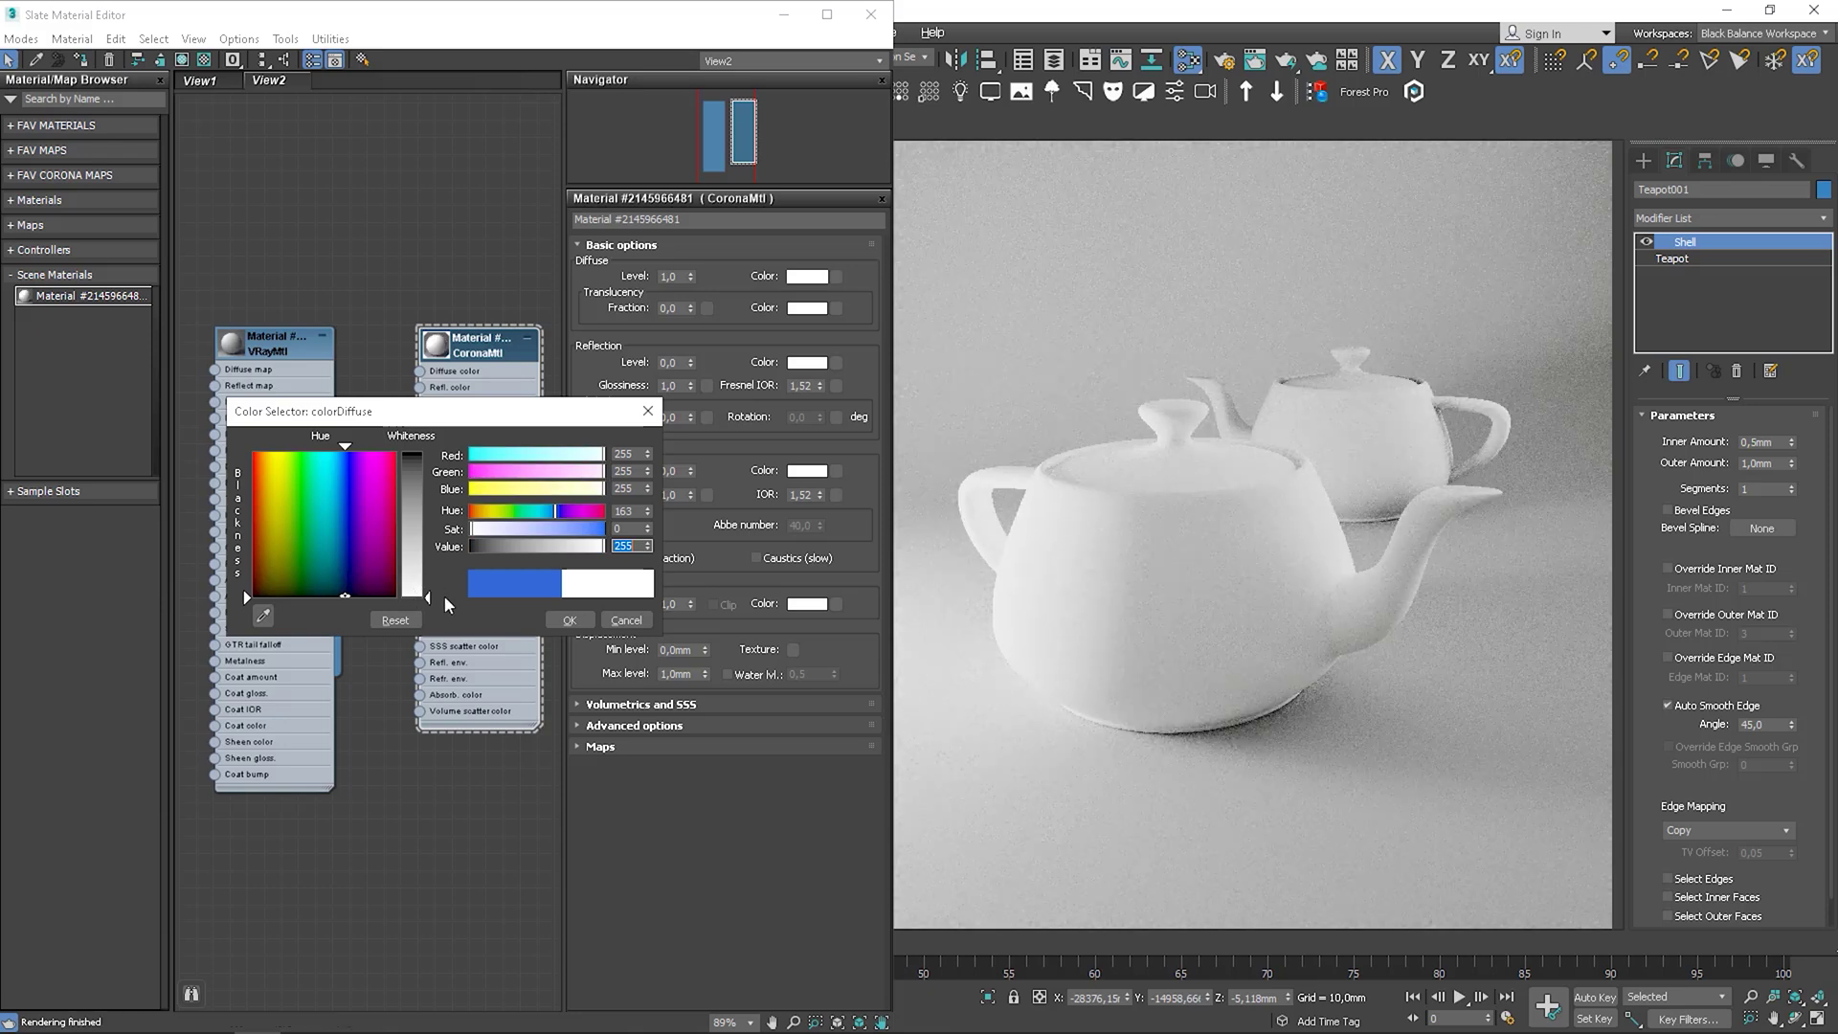
click(626, 622)
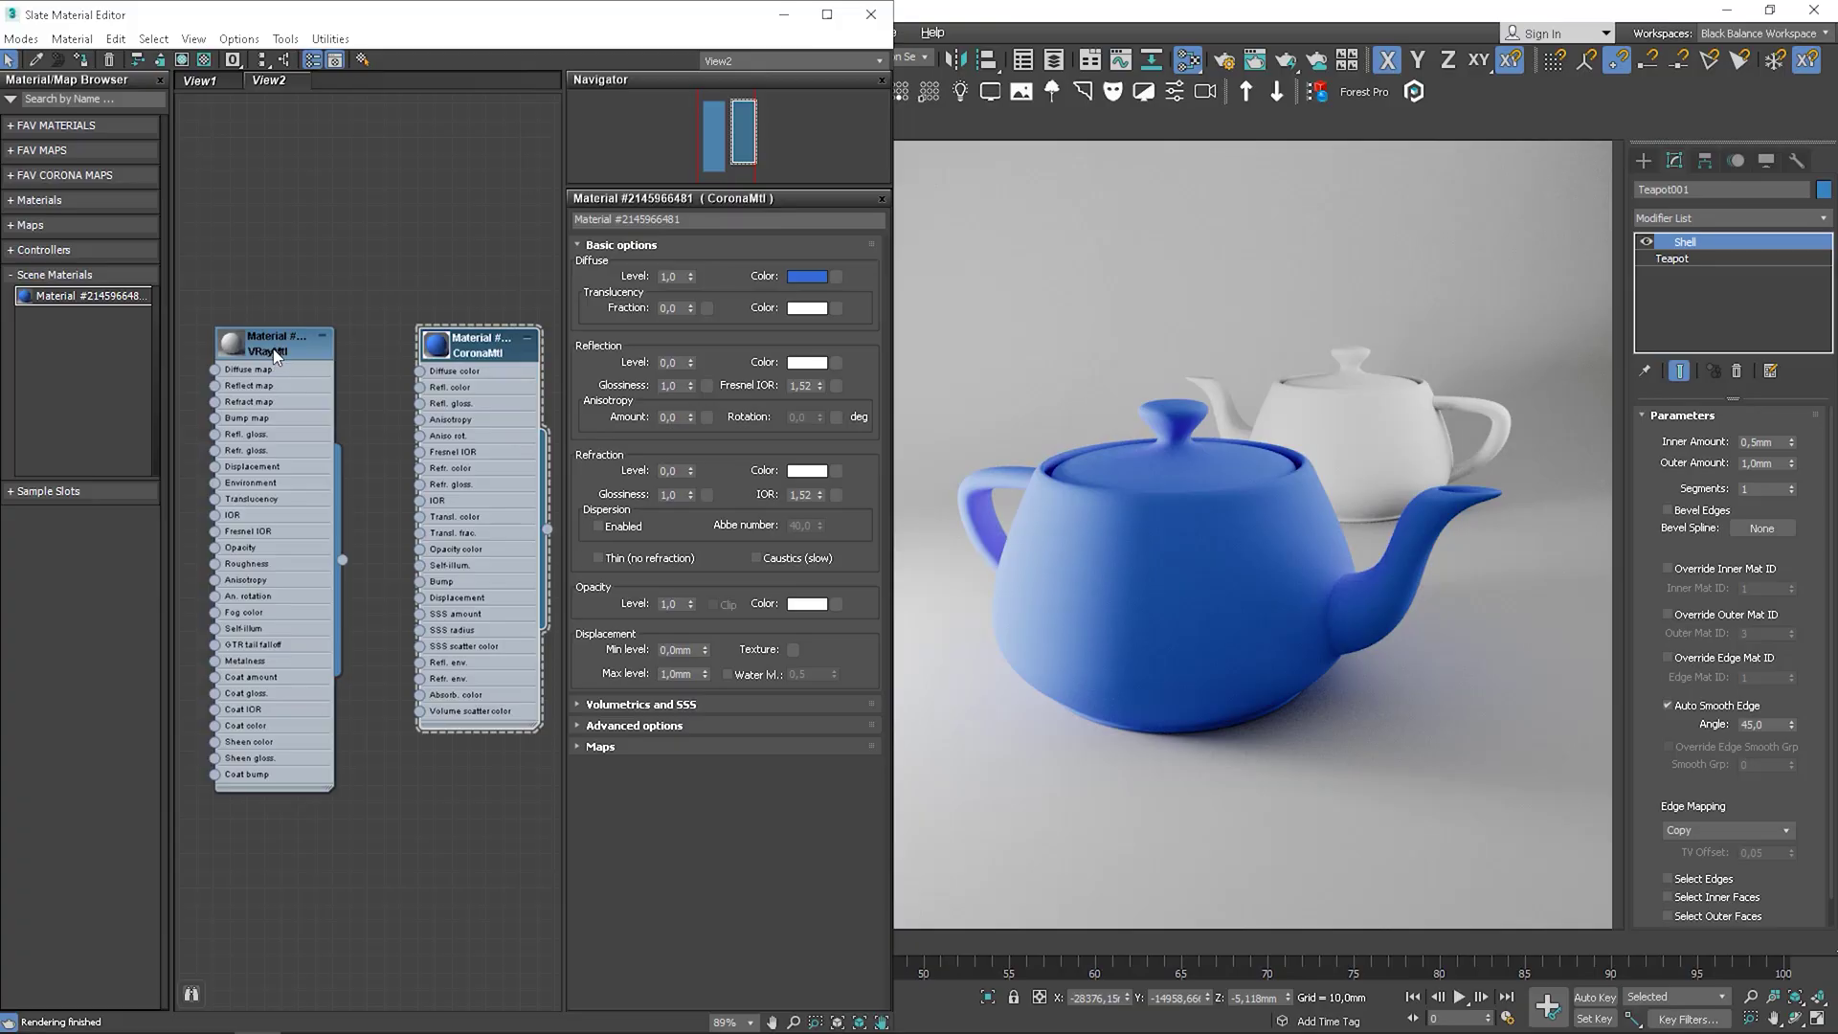
- Assign the VRayMtl to the front teapot and give it a deep blue diffuse (0, 8, 153)
double_click(273, 348)
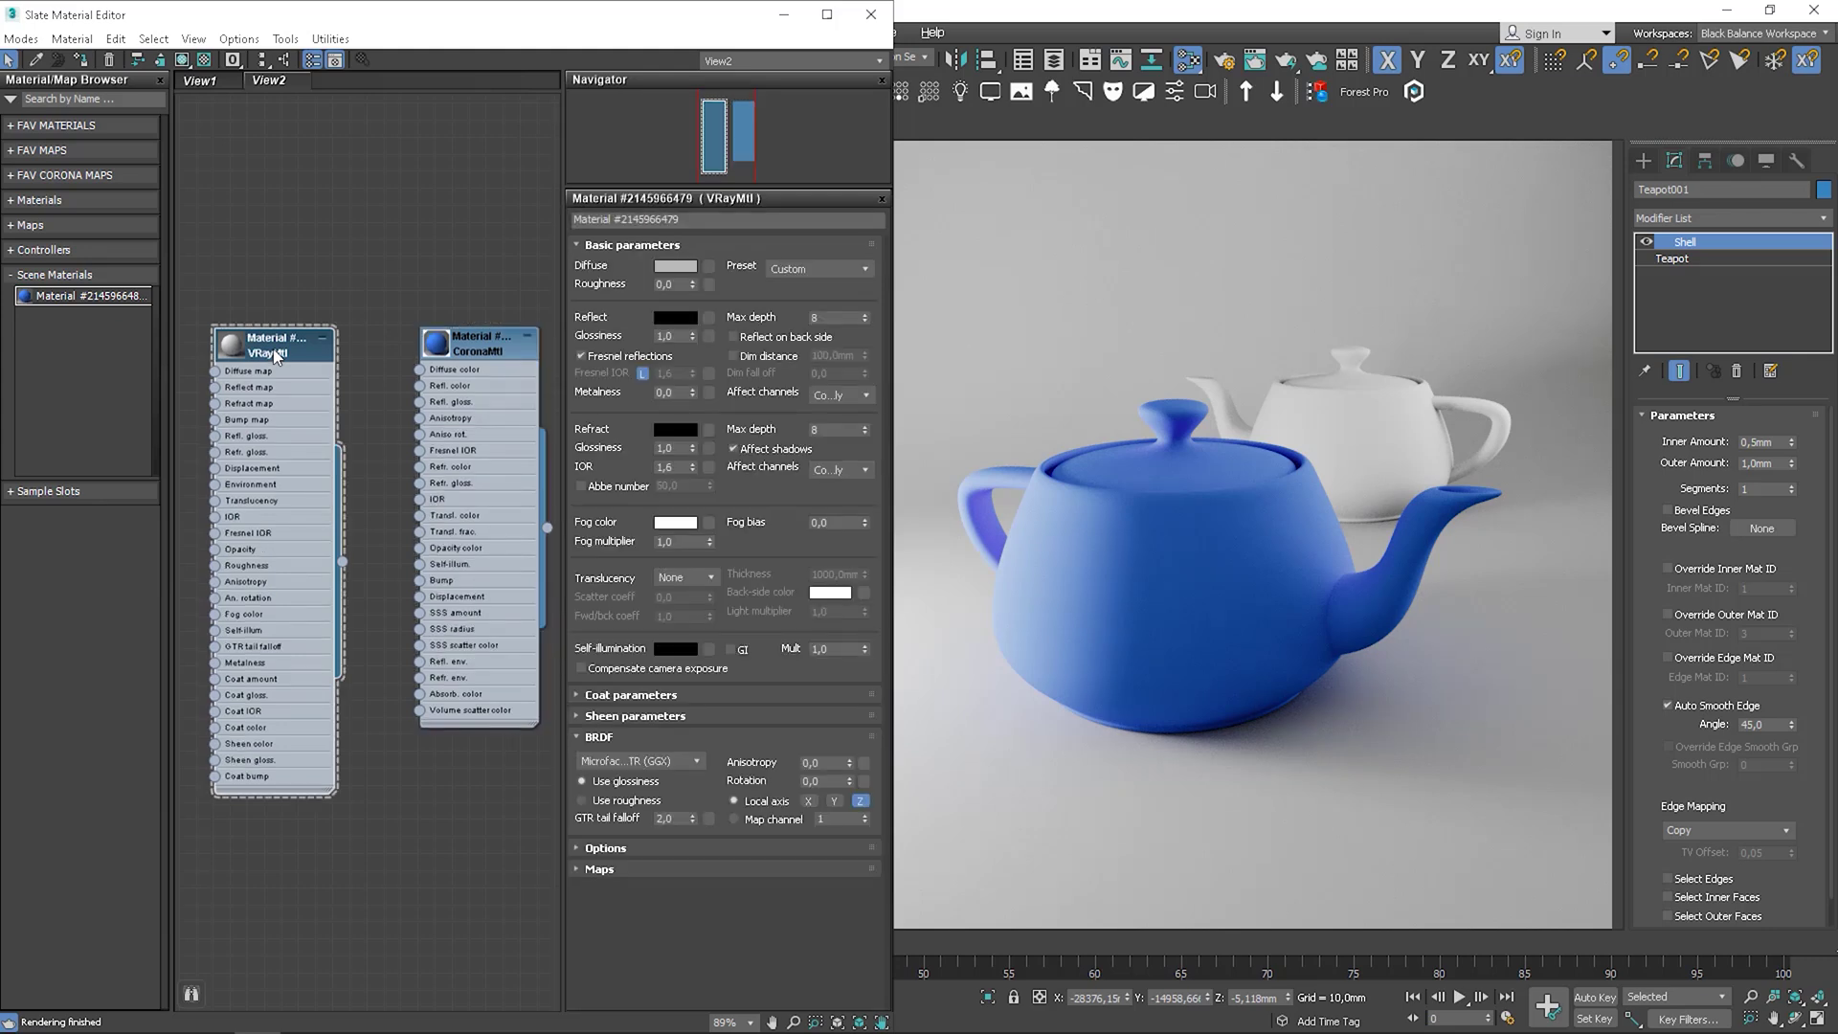
click(81, 64)
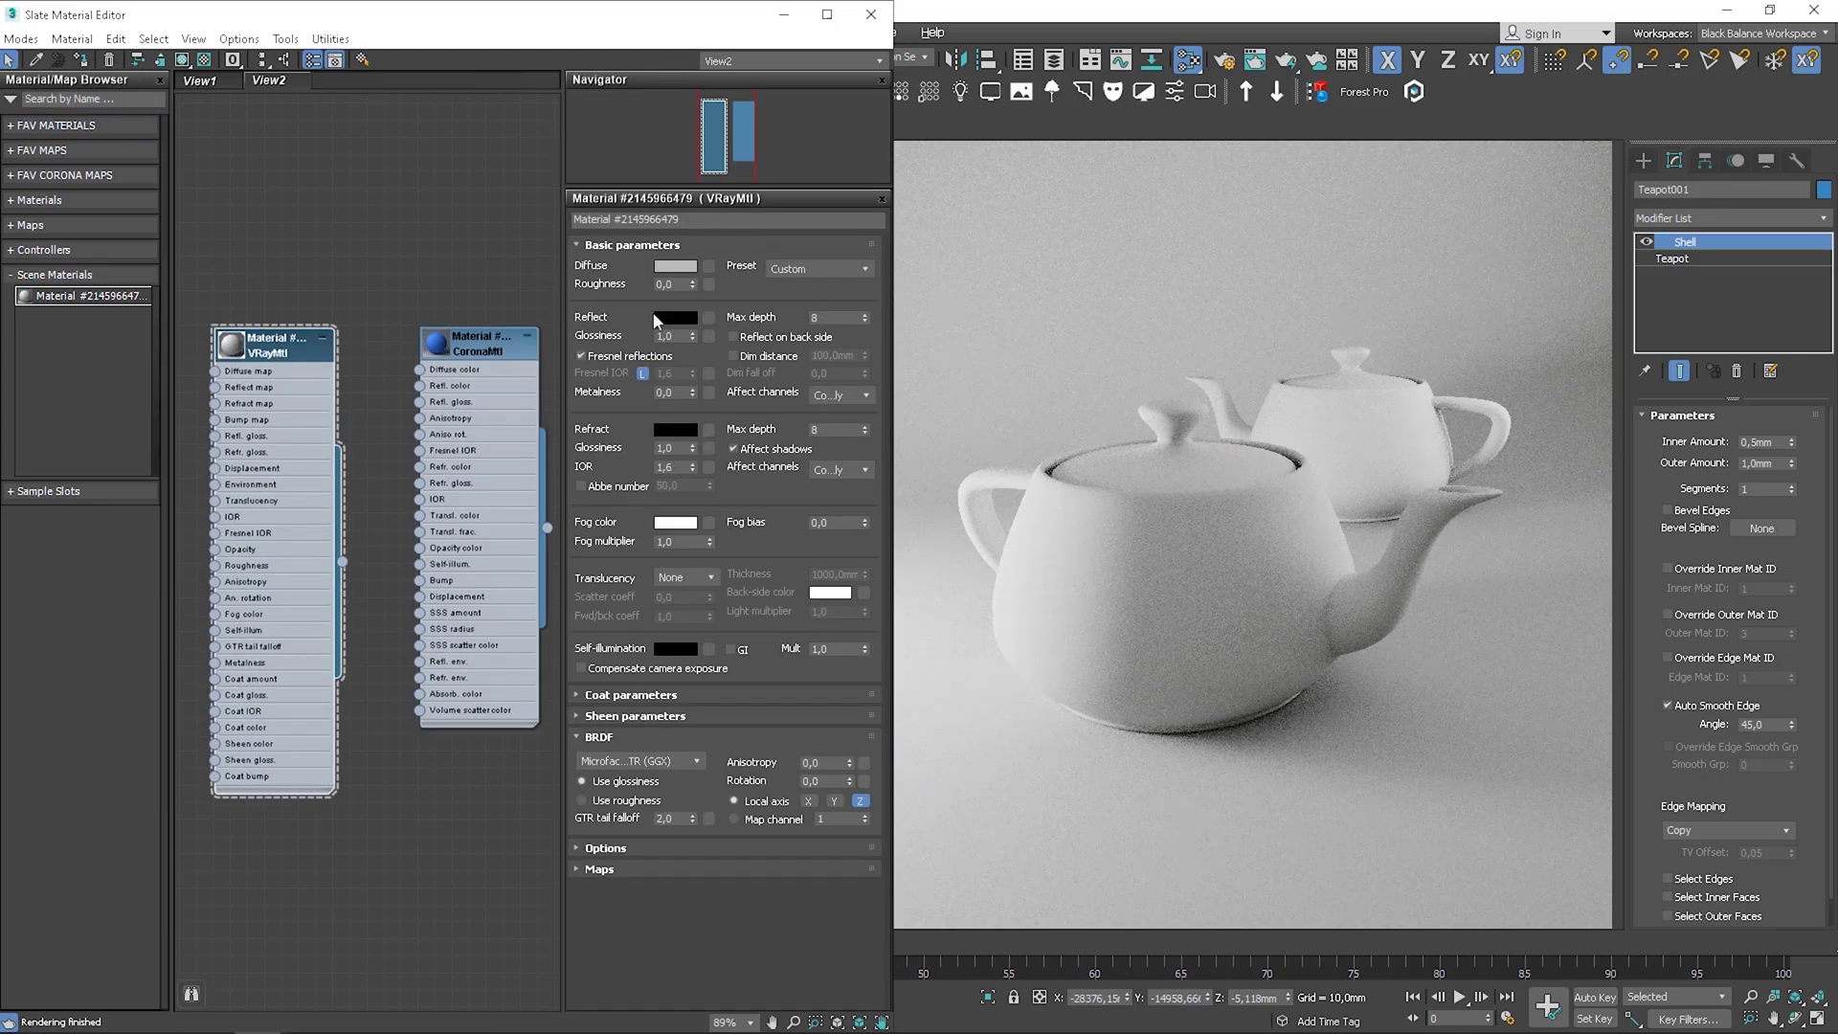
click(675, 268)
drag(337, 481, 470, 454)
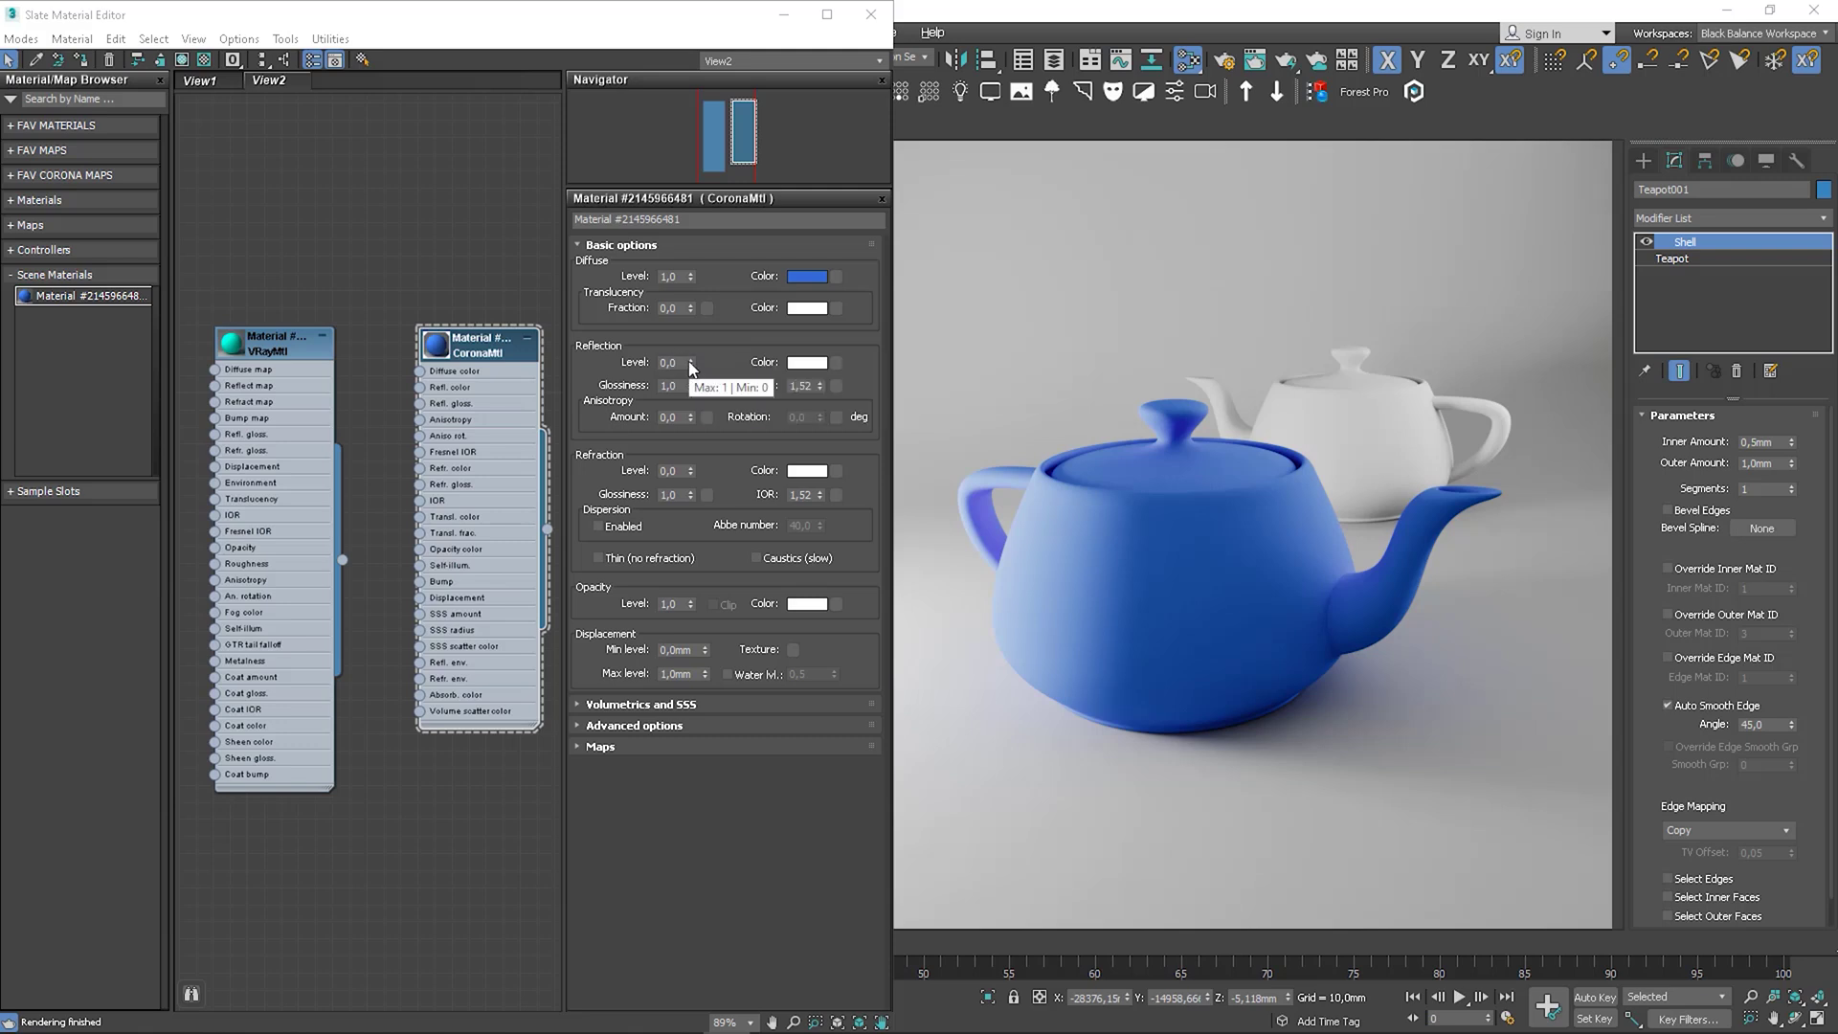
- Raise the CoronaMtl reflection level to 1,0 so the blue teapot renders glossy
drag(687, 360, 679, 142)
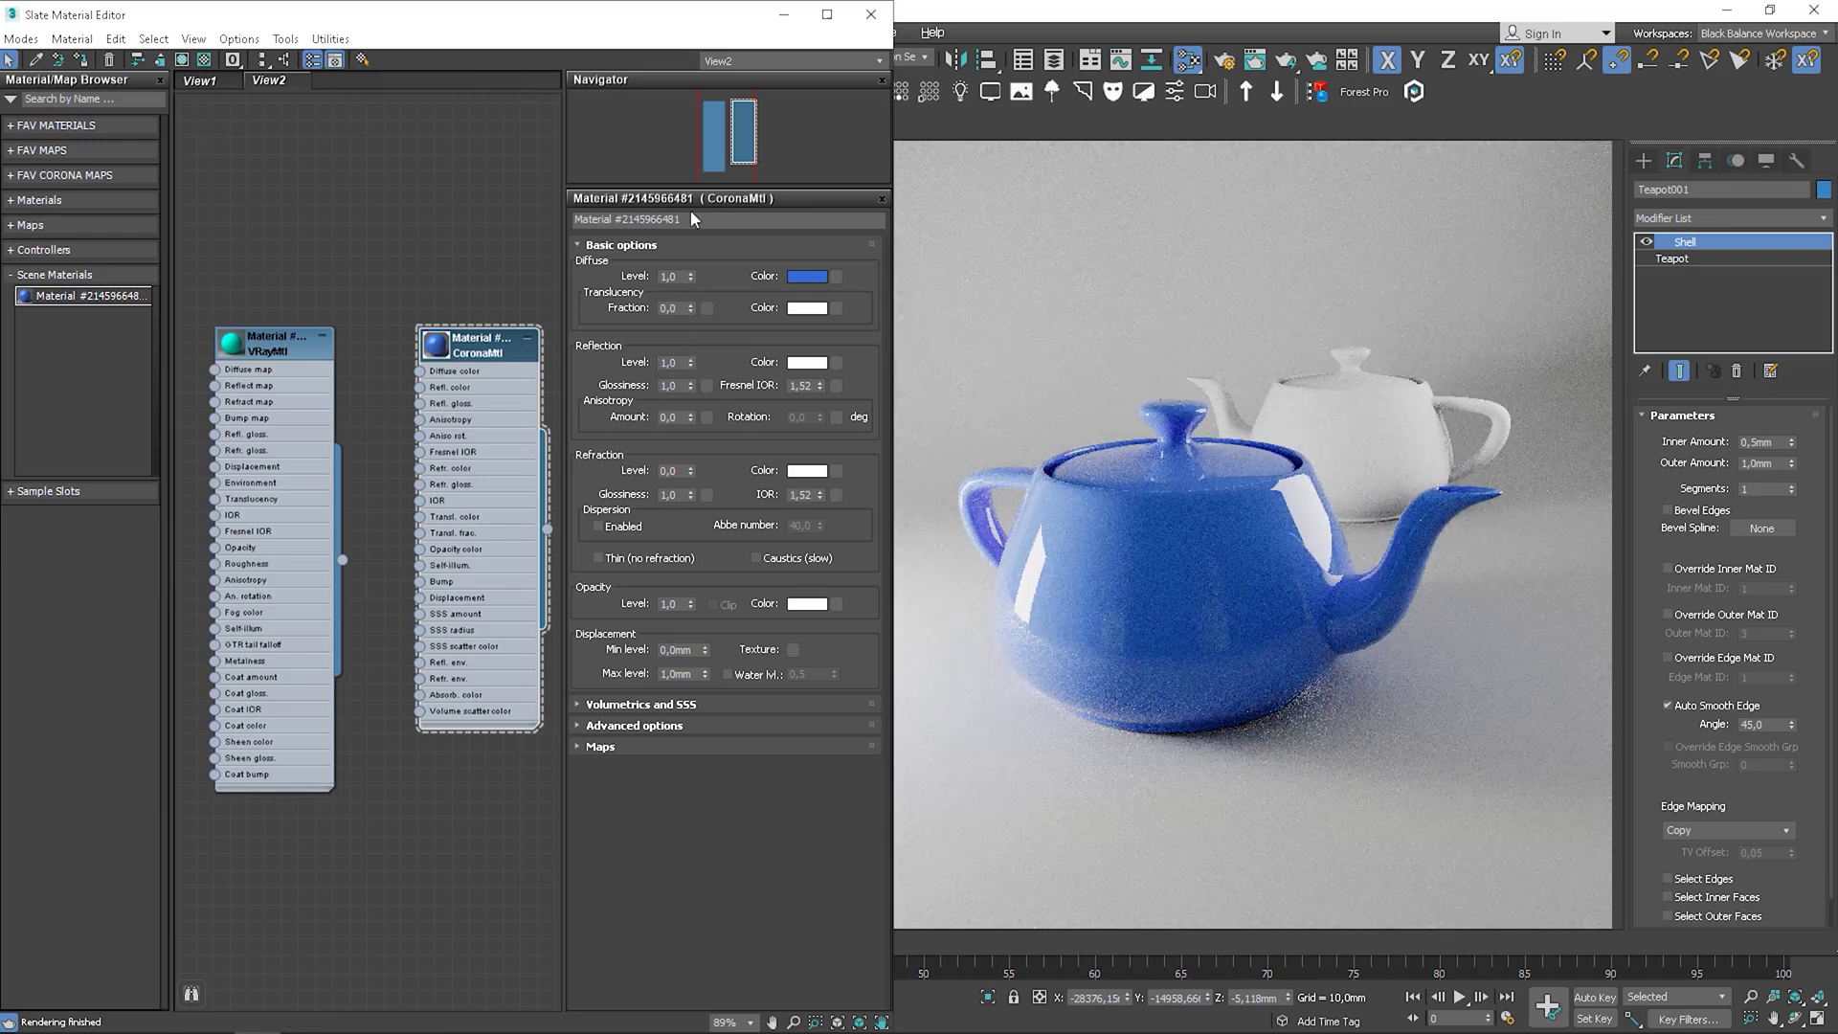
click(810, 364)
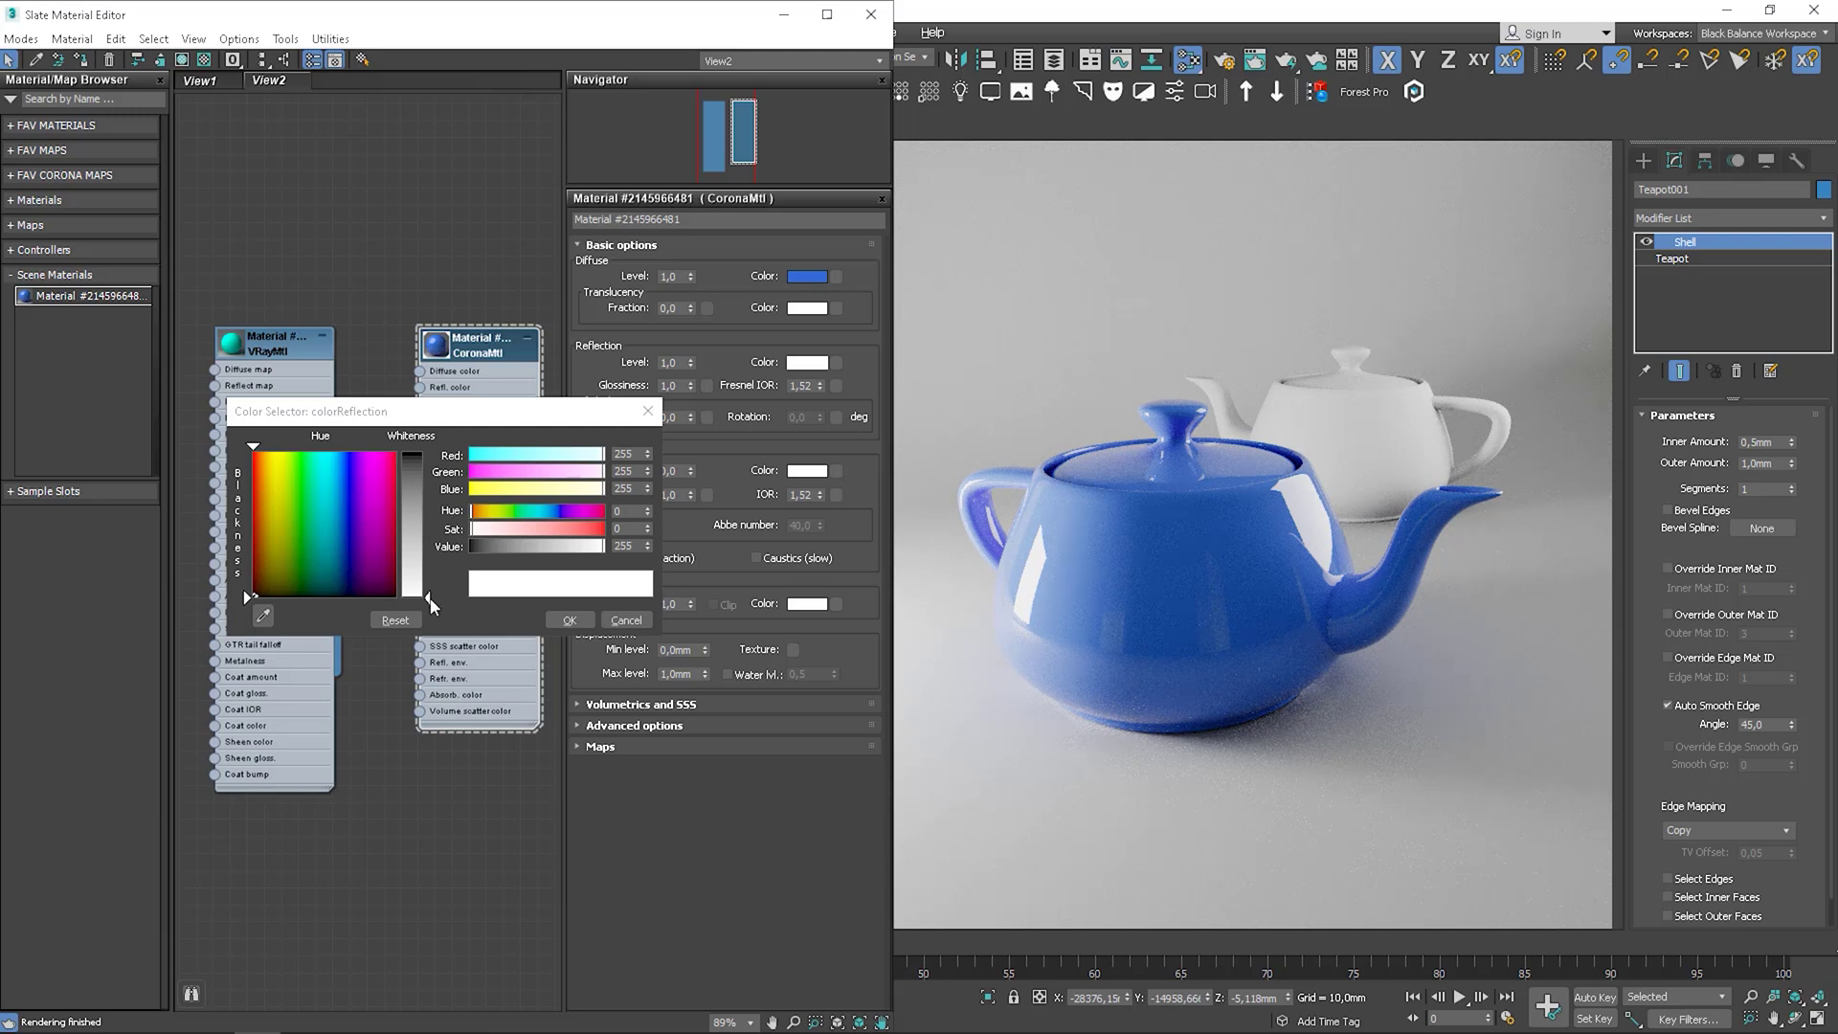
- Test black, cyan, cream, gold and green reflection tints, leaving the reflection white
drag(430, 603, 429, 450)
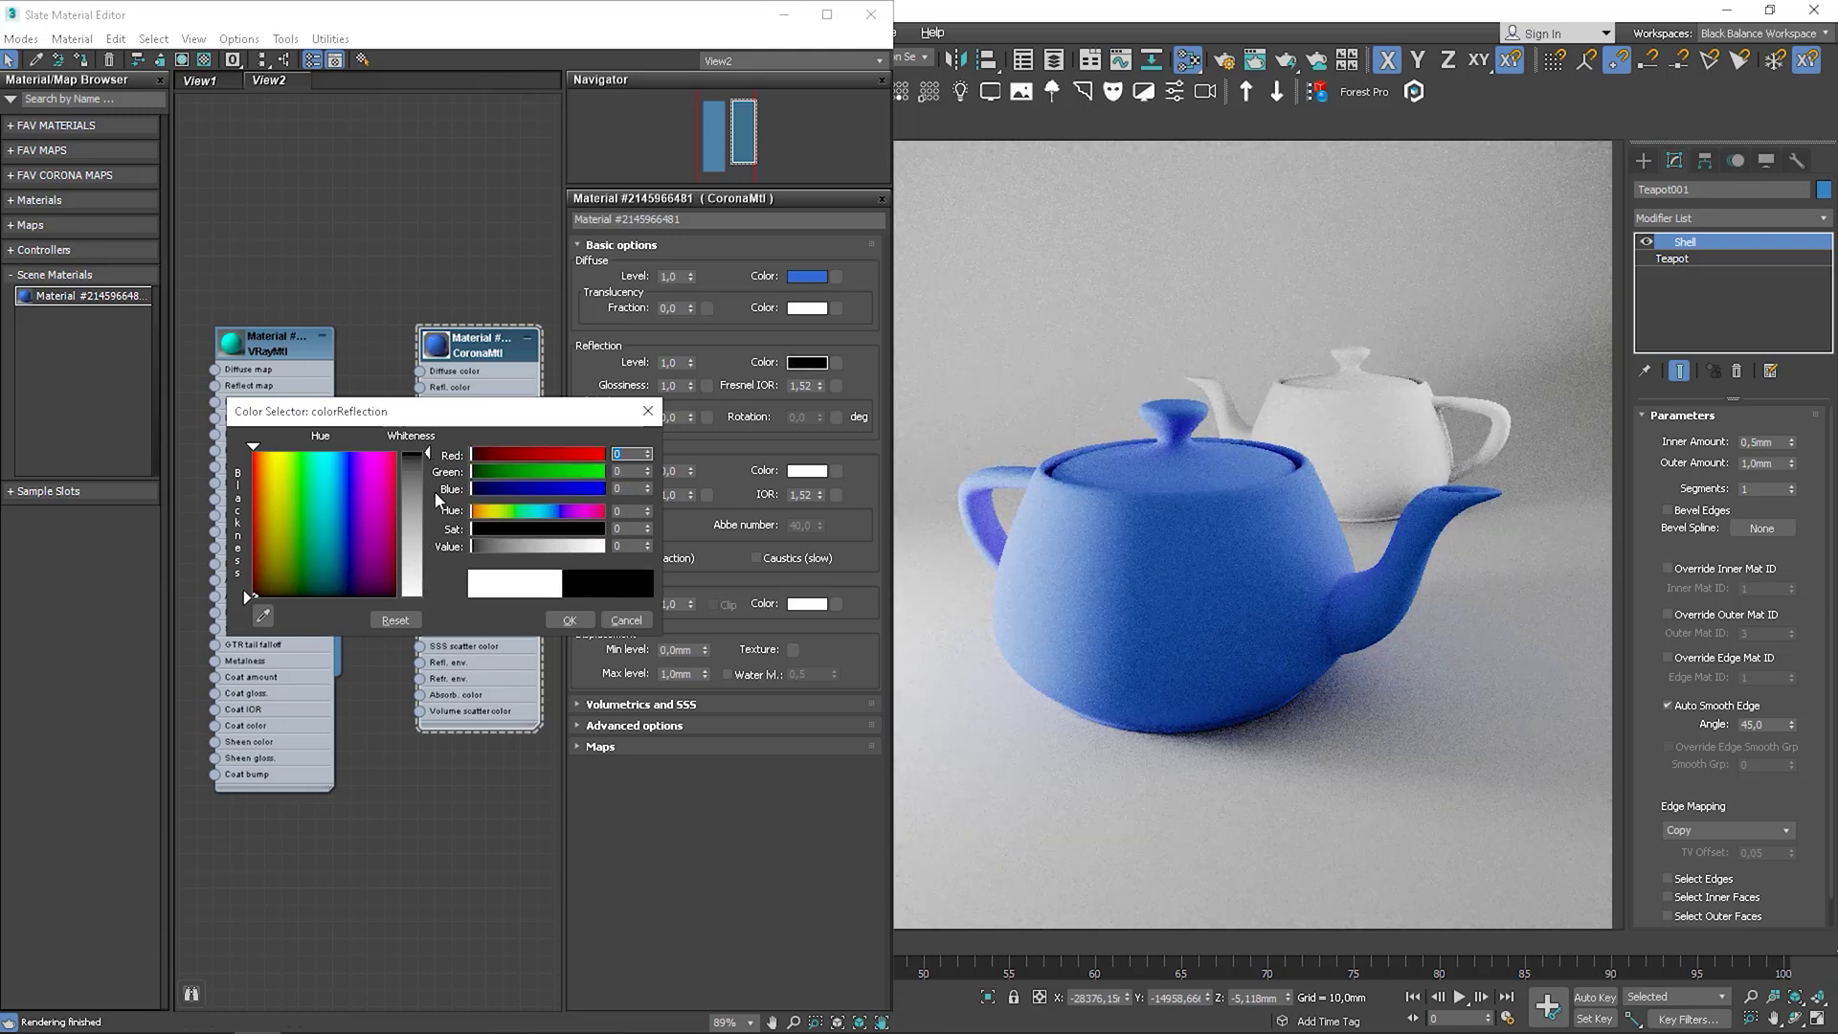
drag(421, 465, 427, 542)
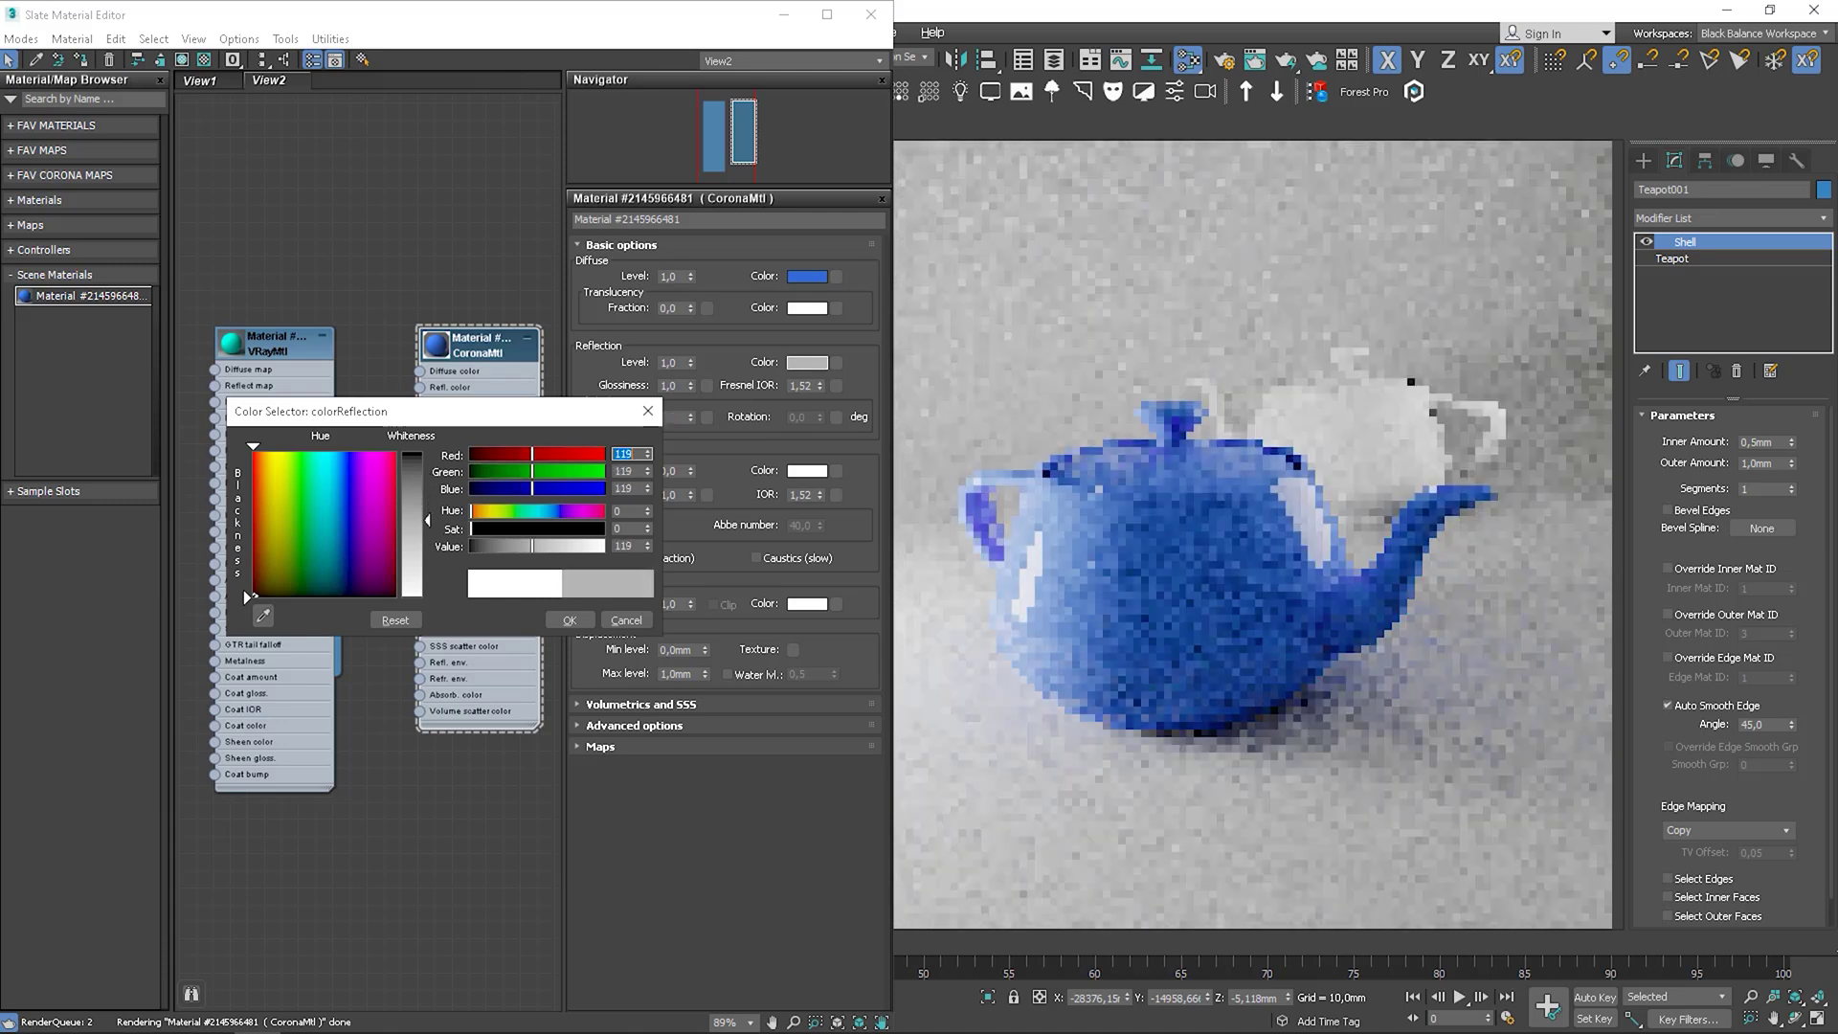
click(328, 505)
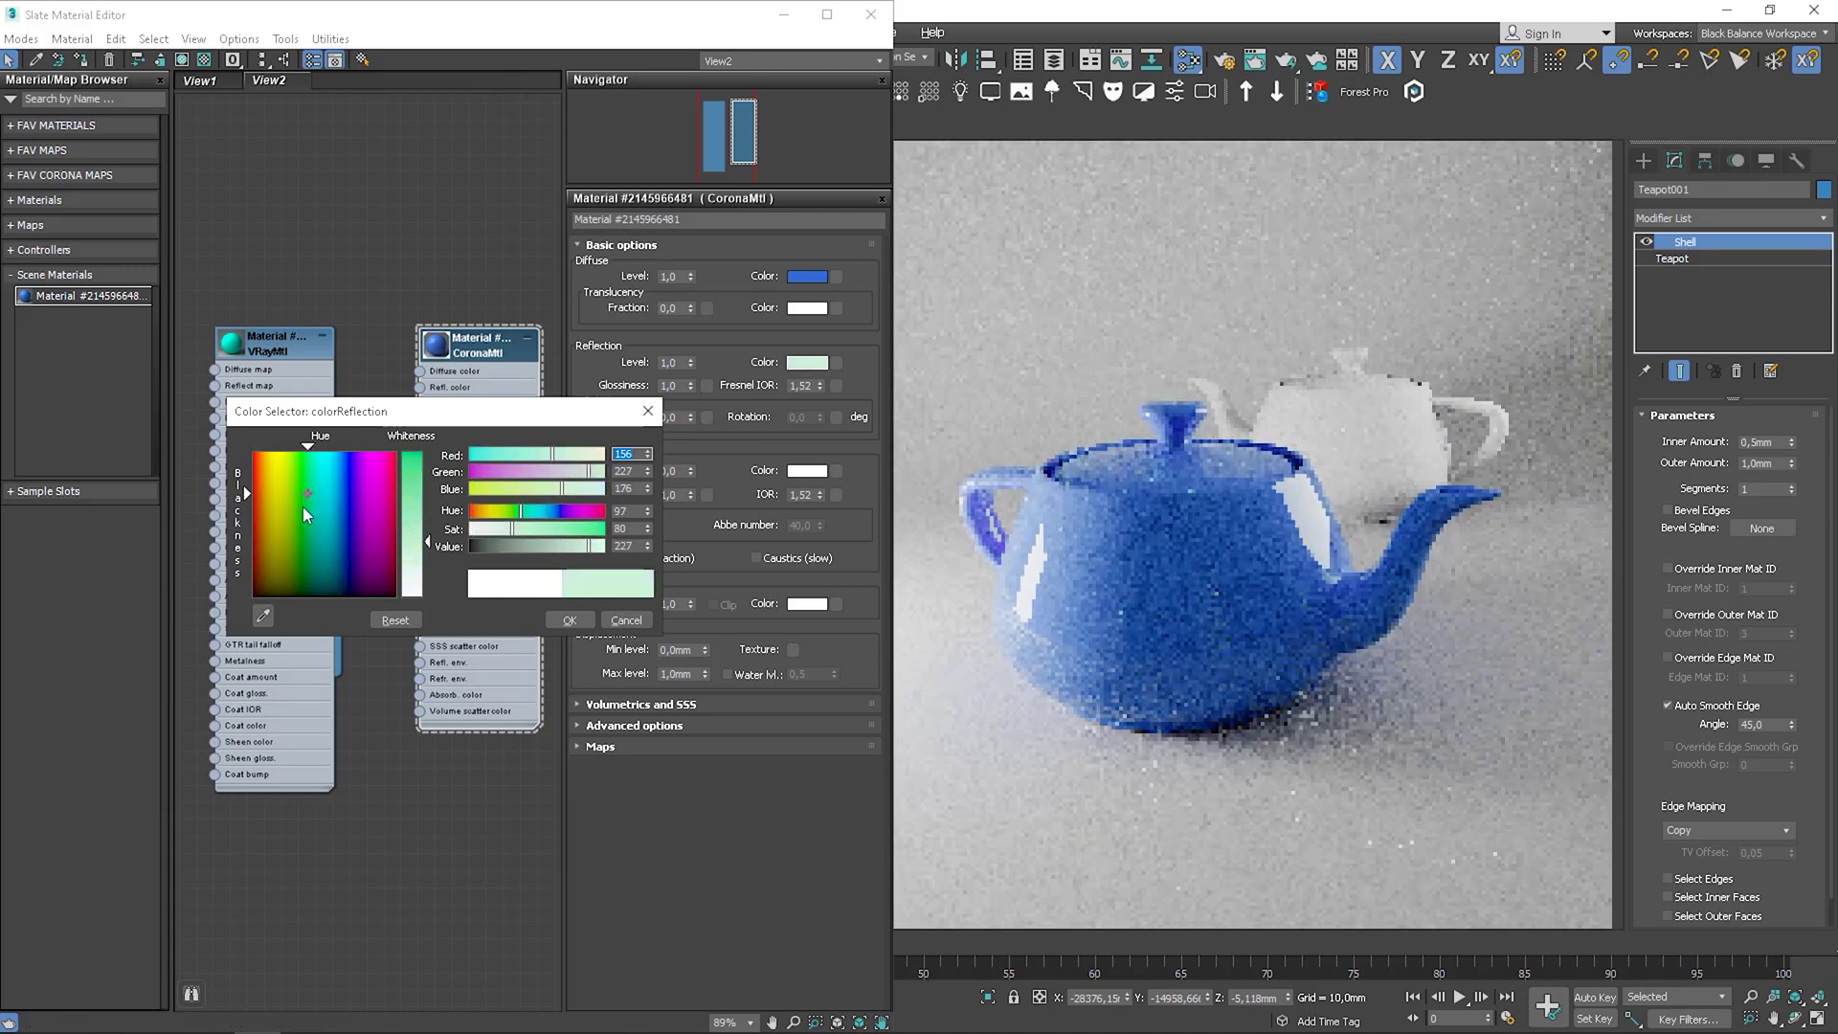
click(271, 492)
drag(427, 542, 427, 456)
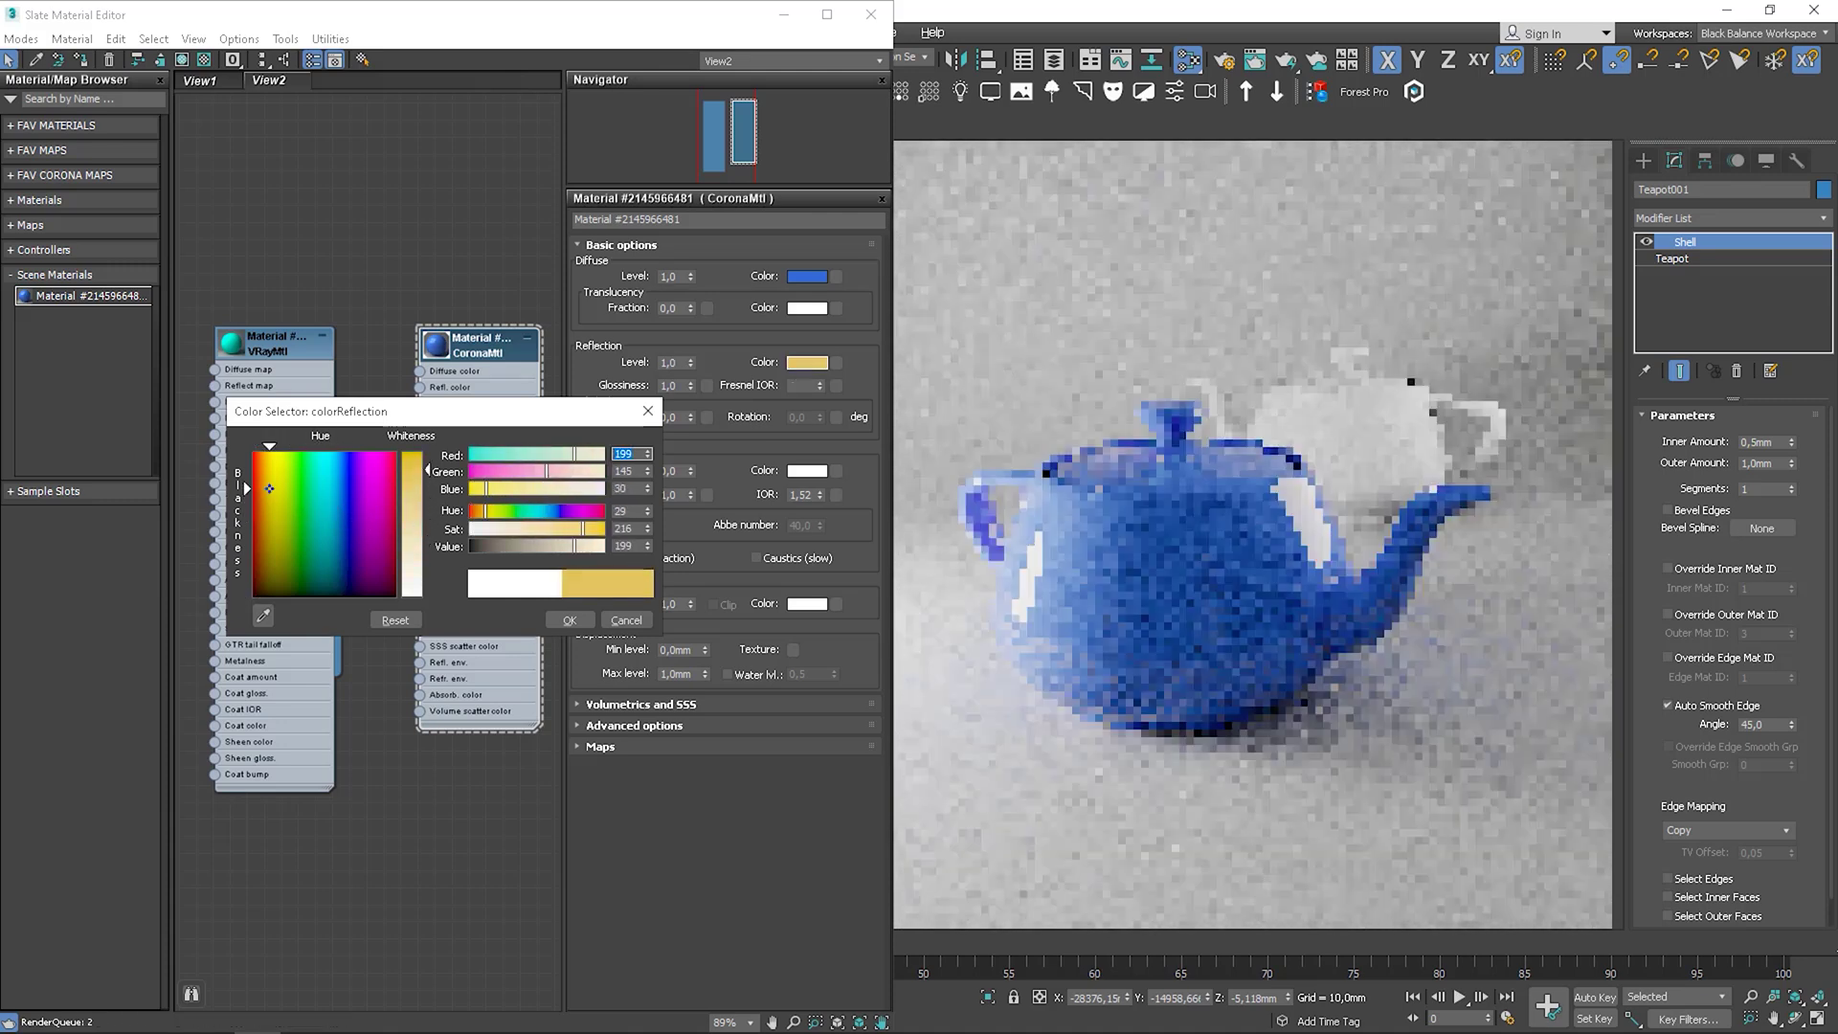
click(505, 456)
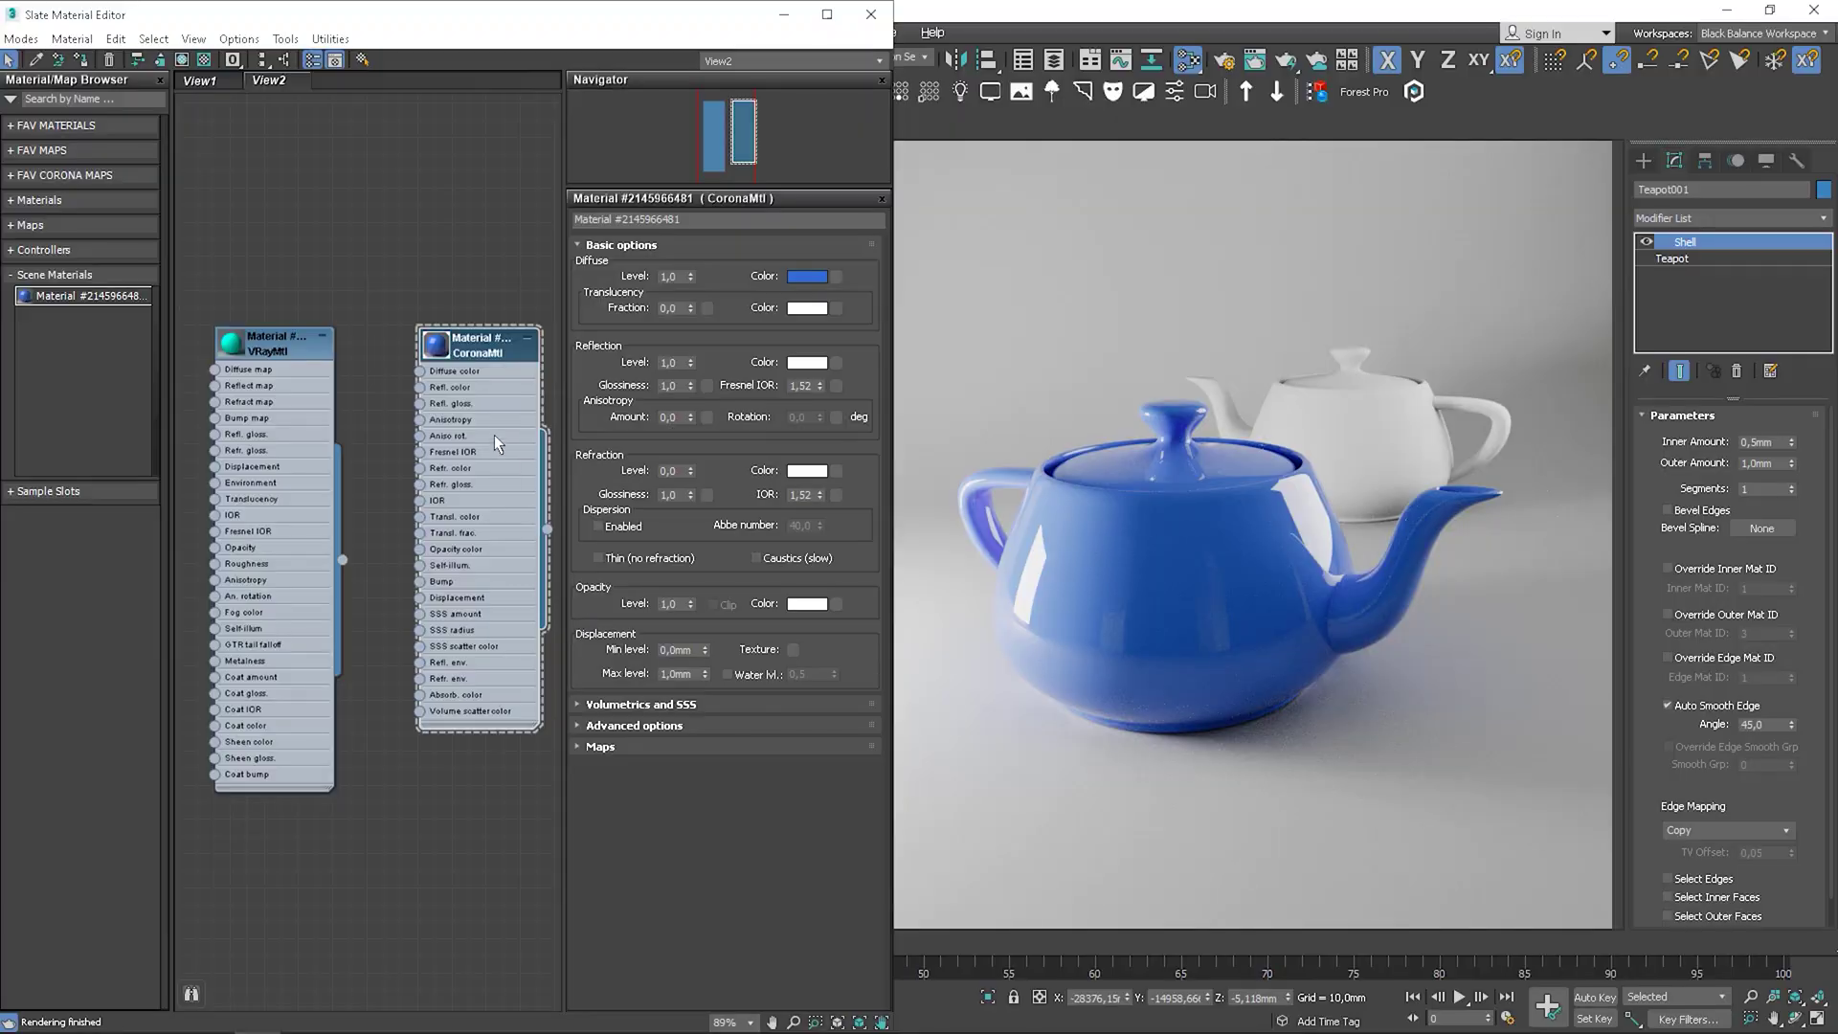
mouse_move(1032, 483)
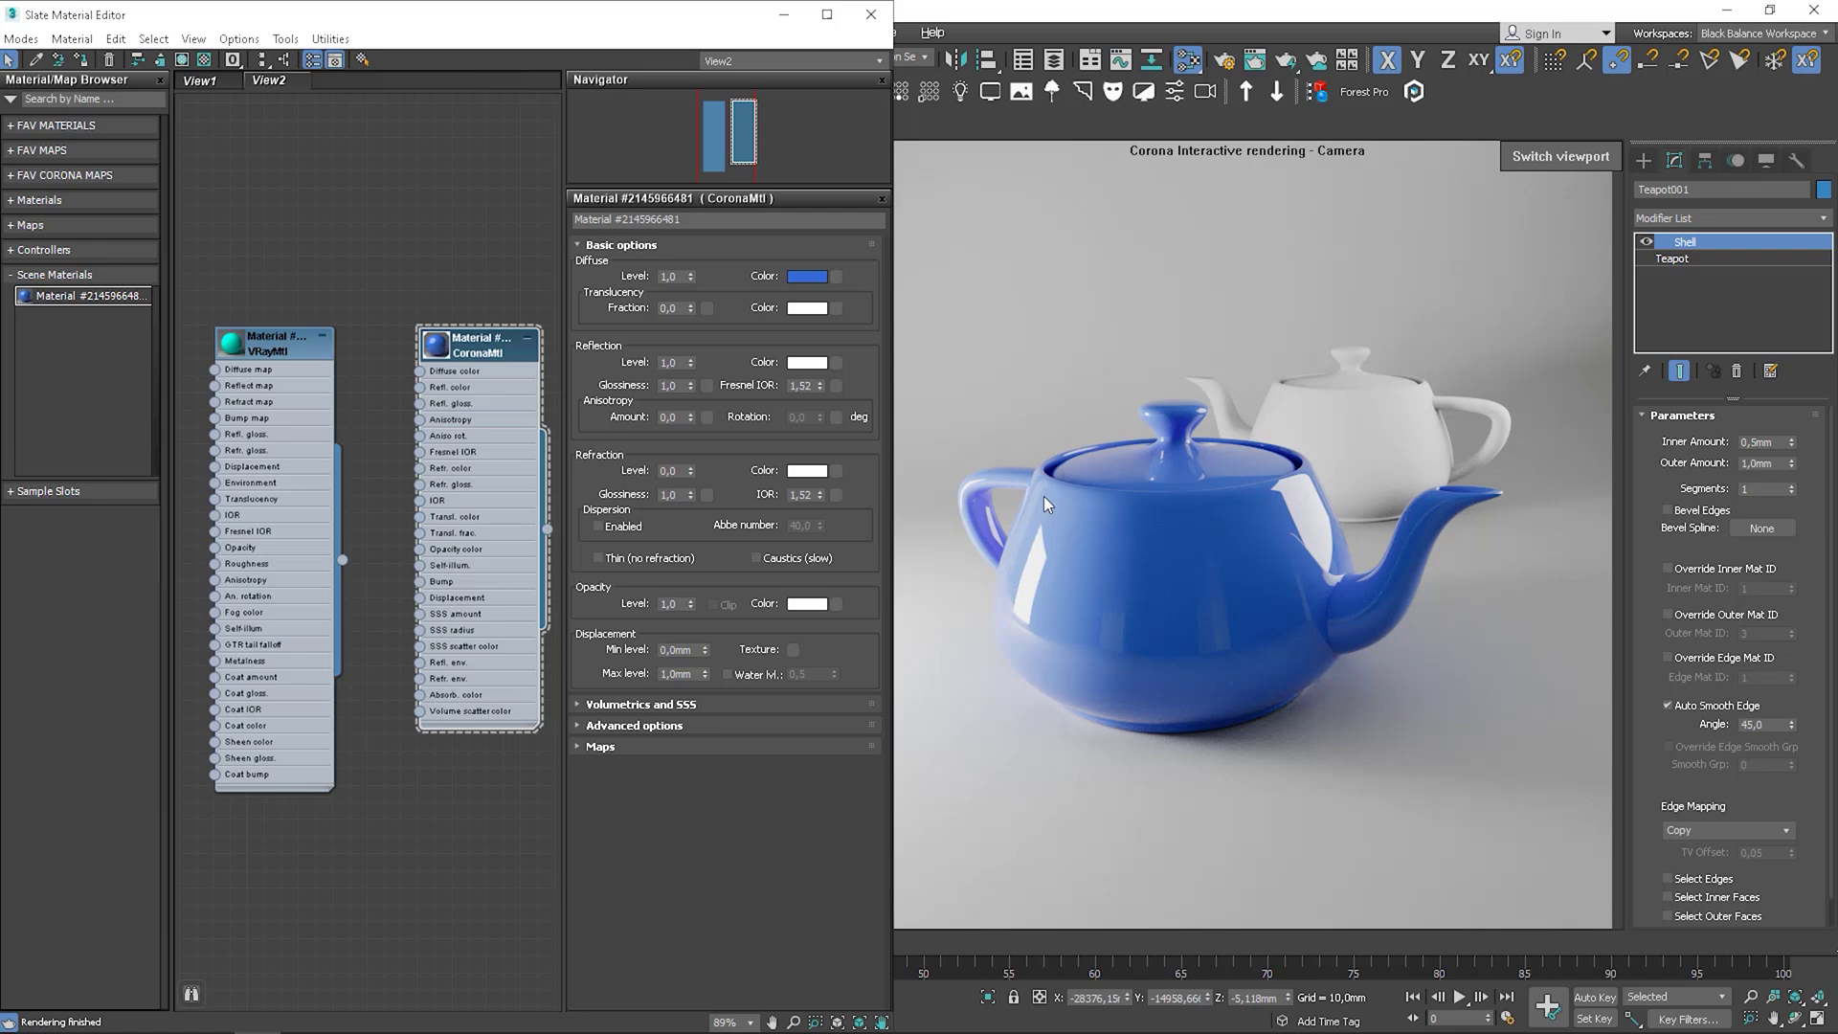
- Stop the interactive render and open the Corona frame buffer
right_click(1327, 371)
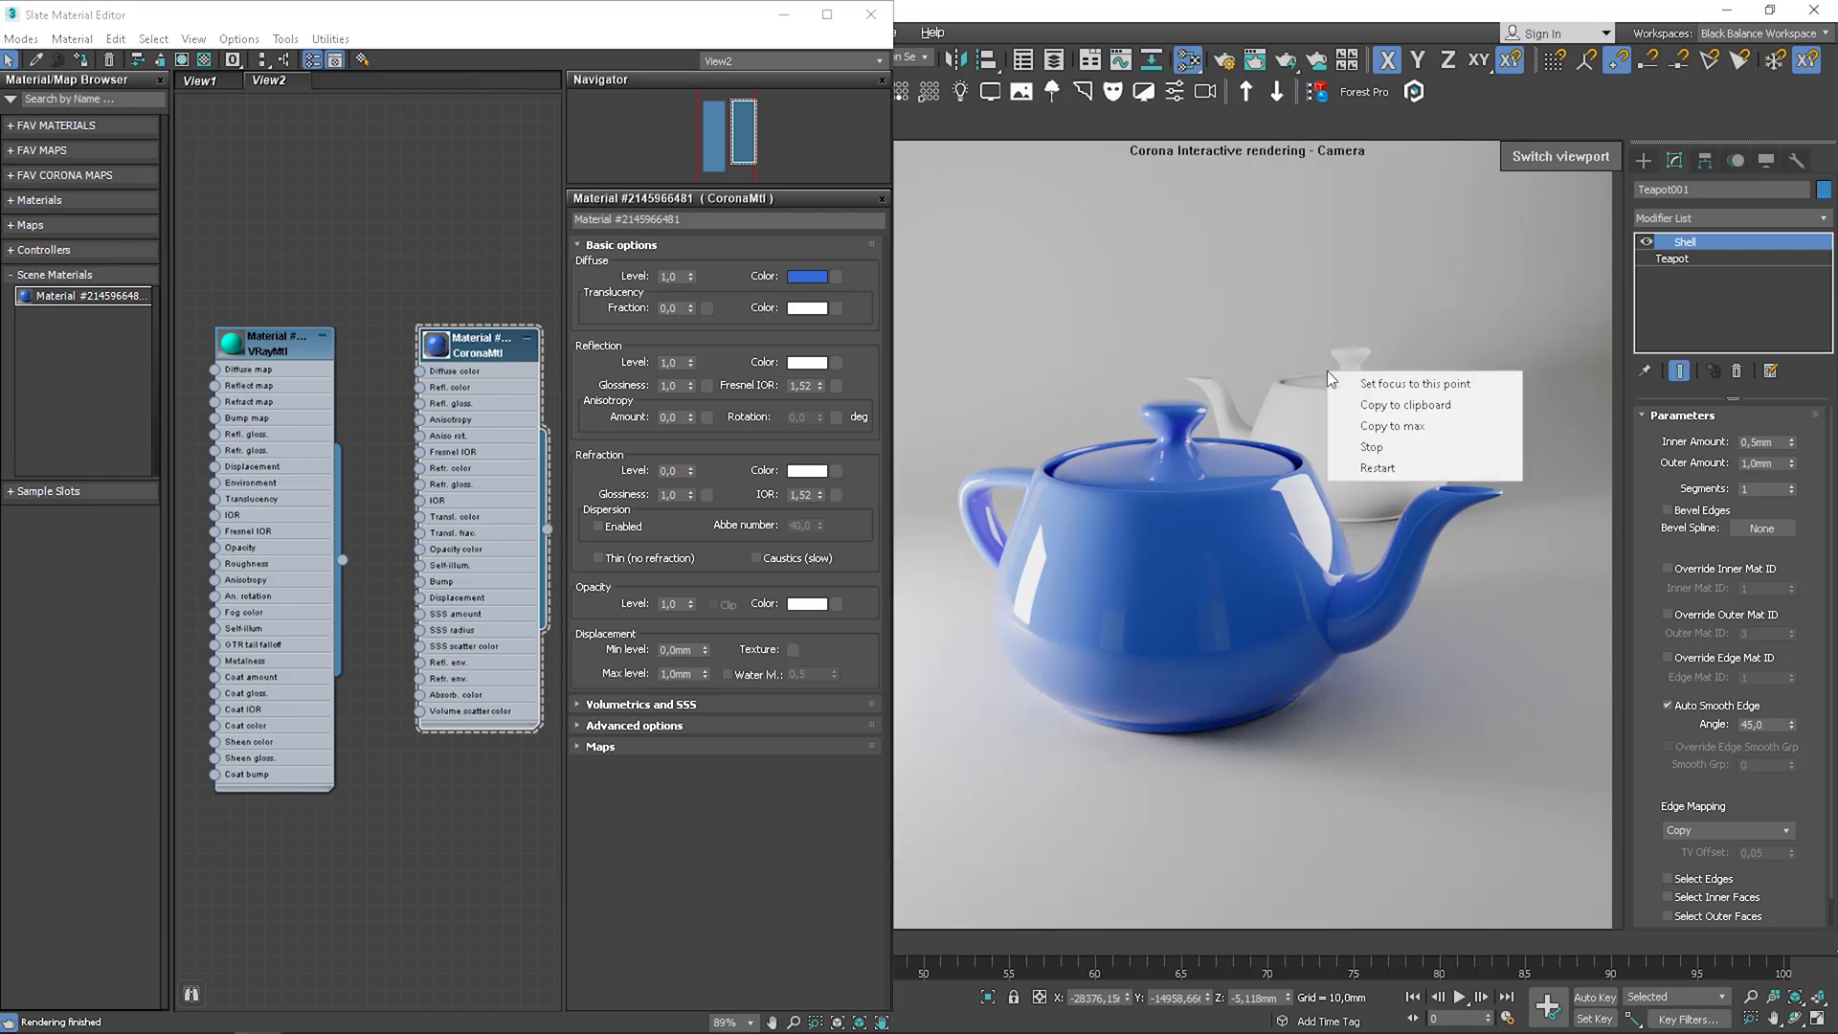
click(1388, 448)
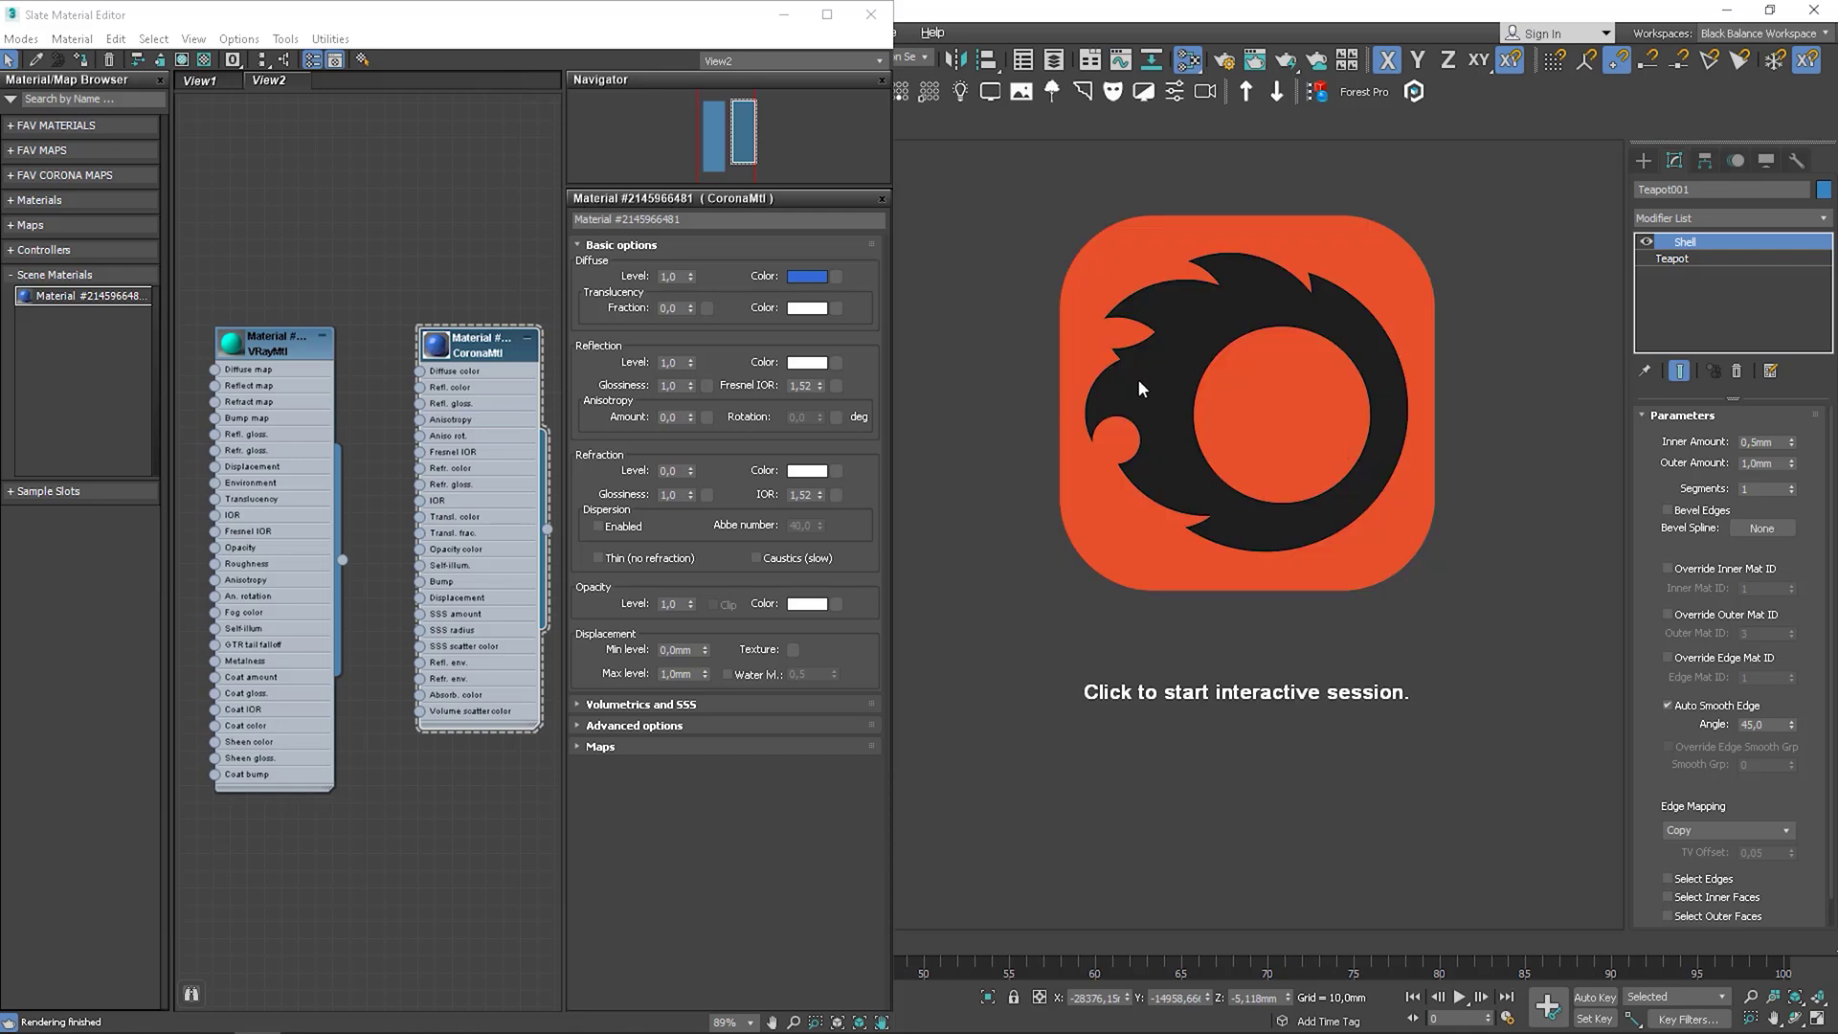
click(783, 15)
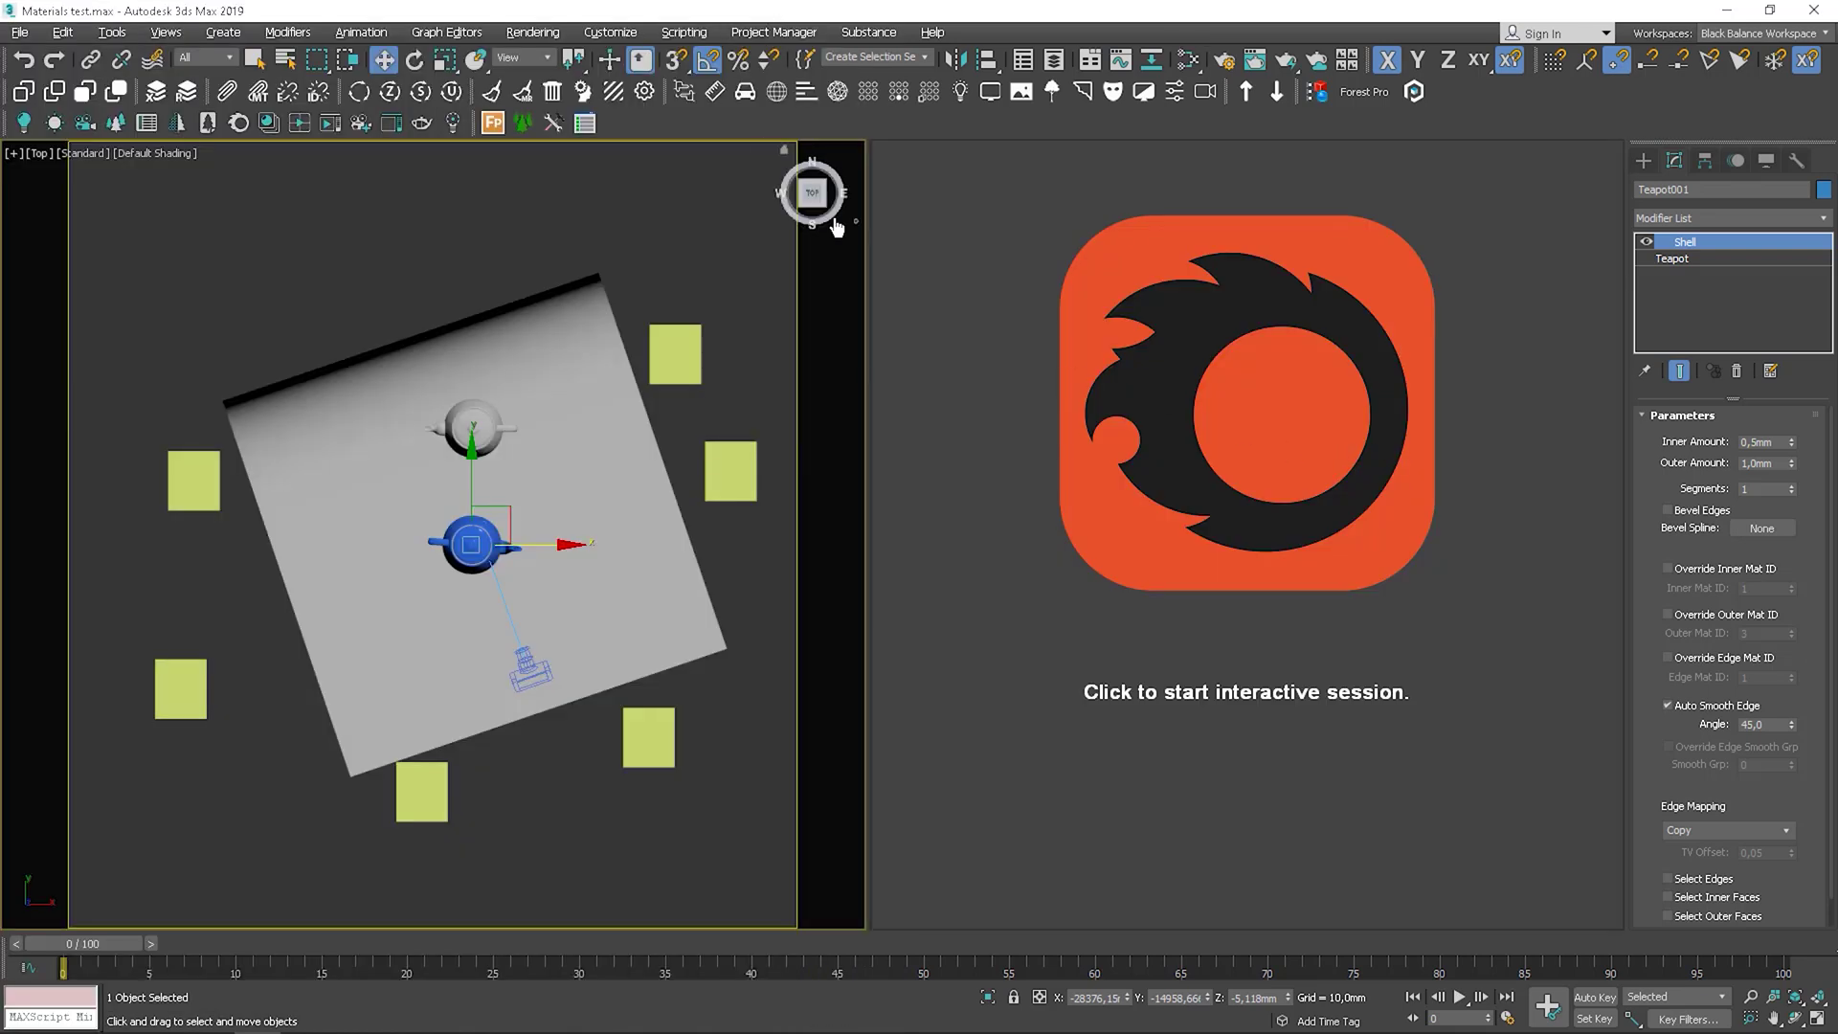
click(327, 123)
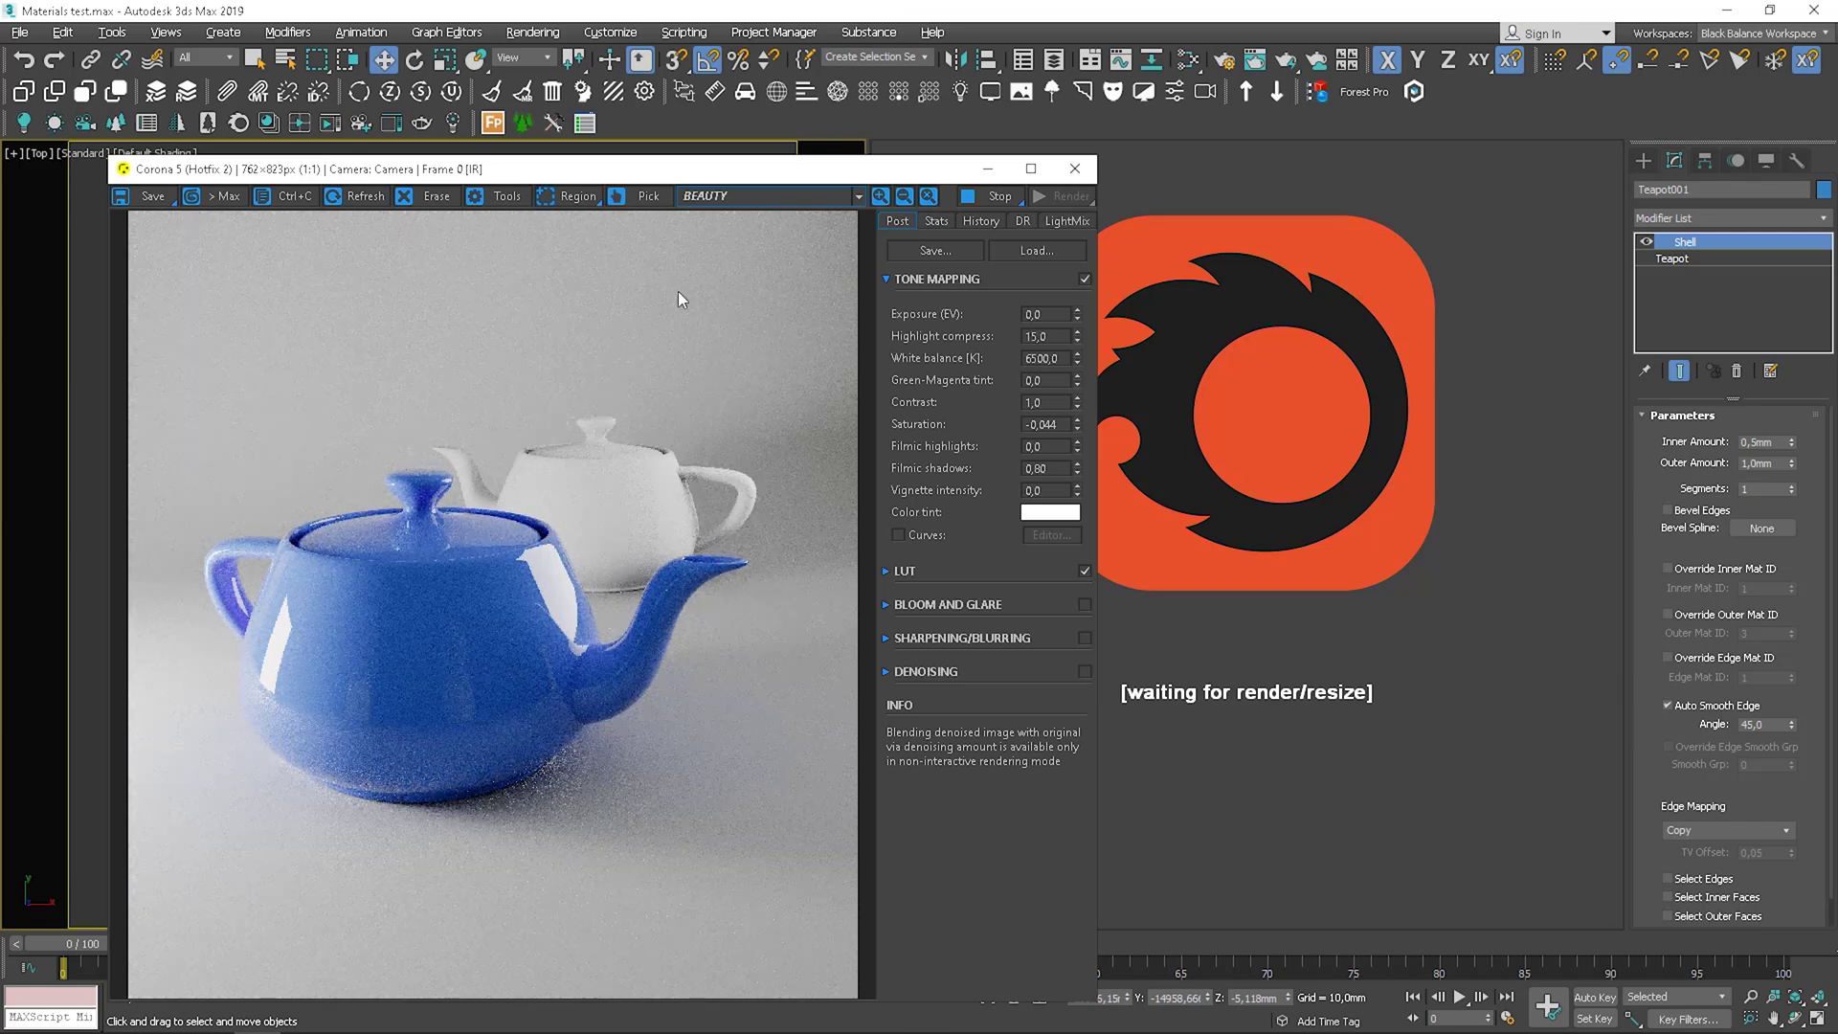
- View the Reflections pass, return to BEAUTY, and trial a Fresnel IOR of 43,8
click(746, 211)
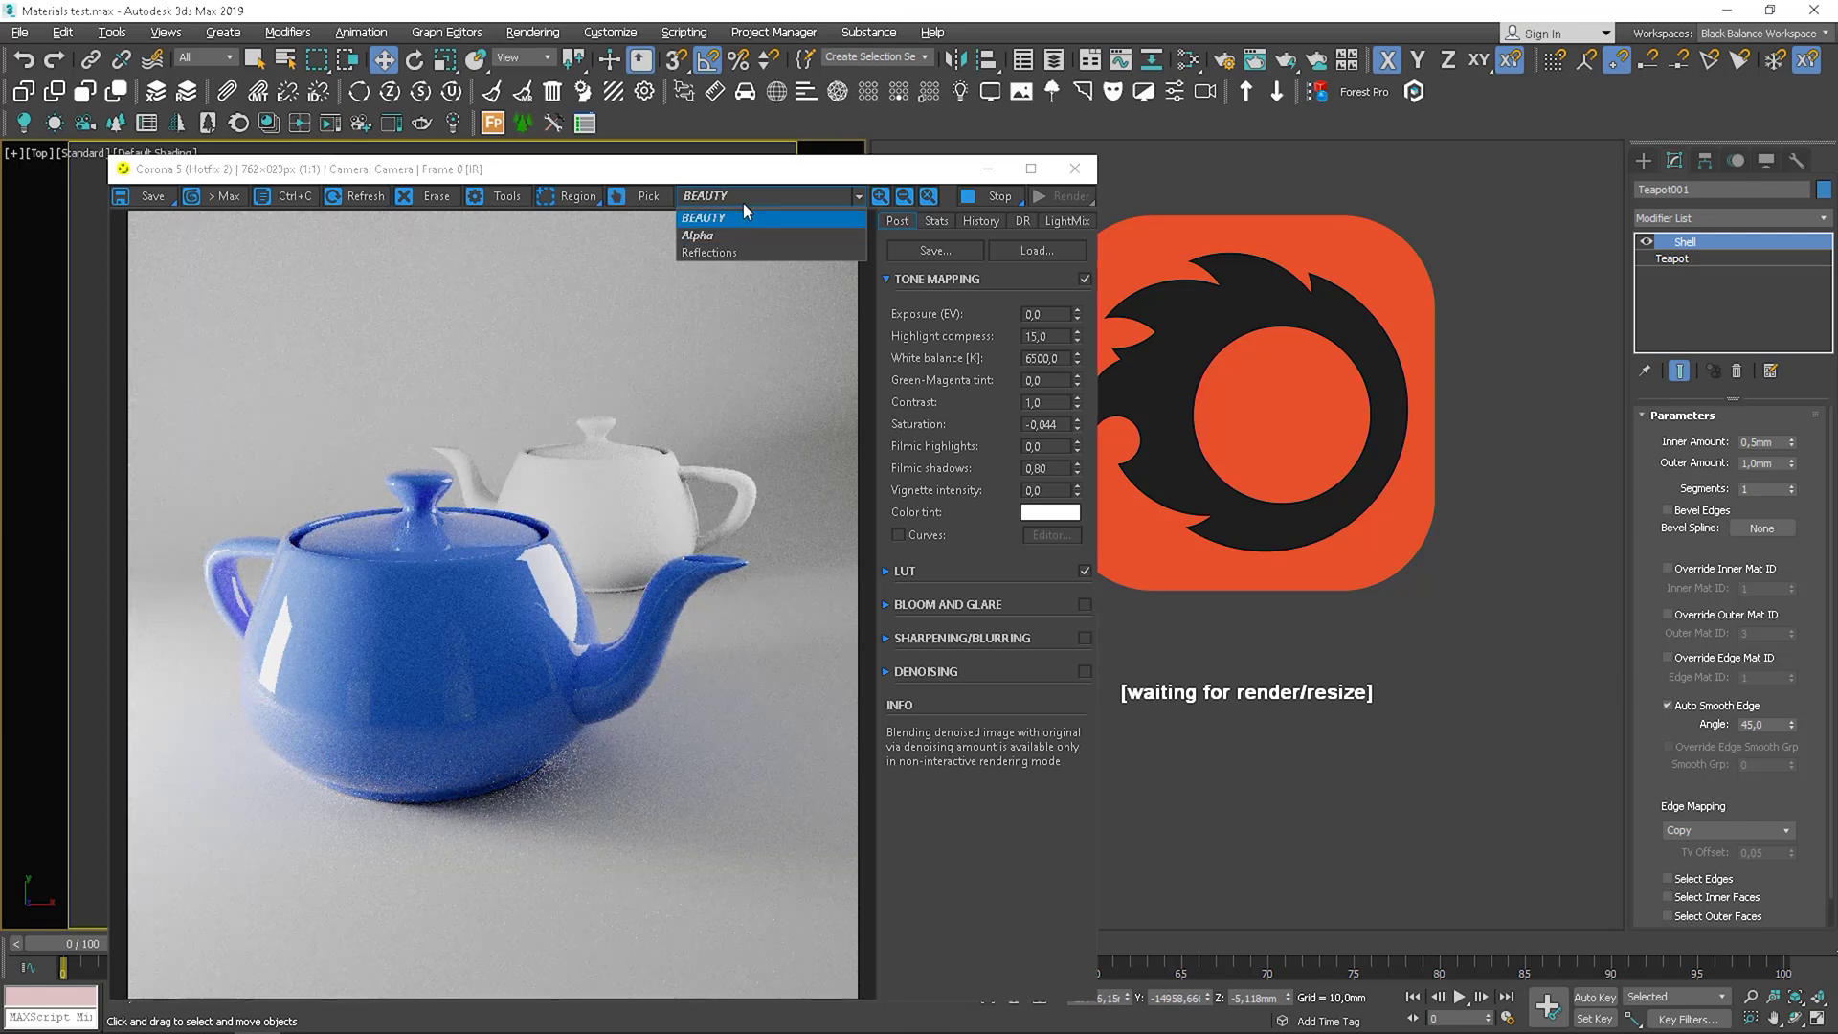
click(745, 252)
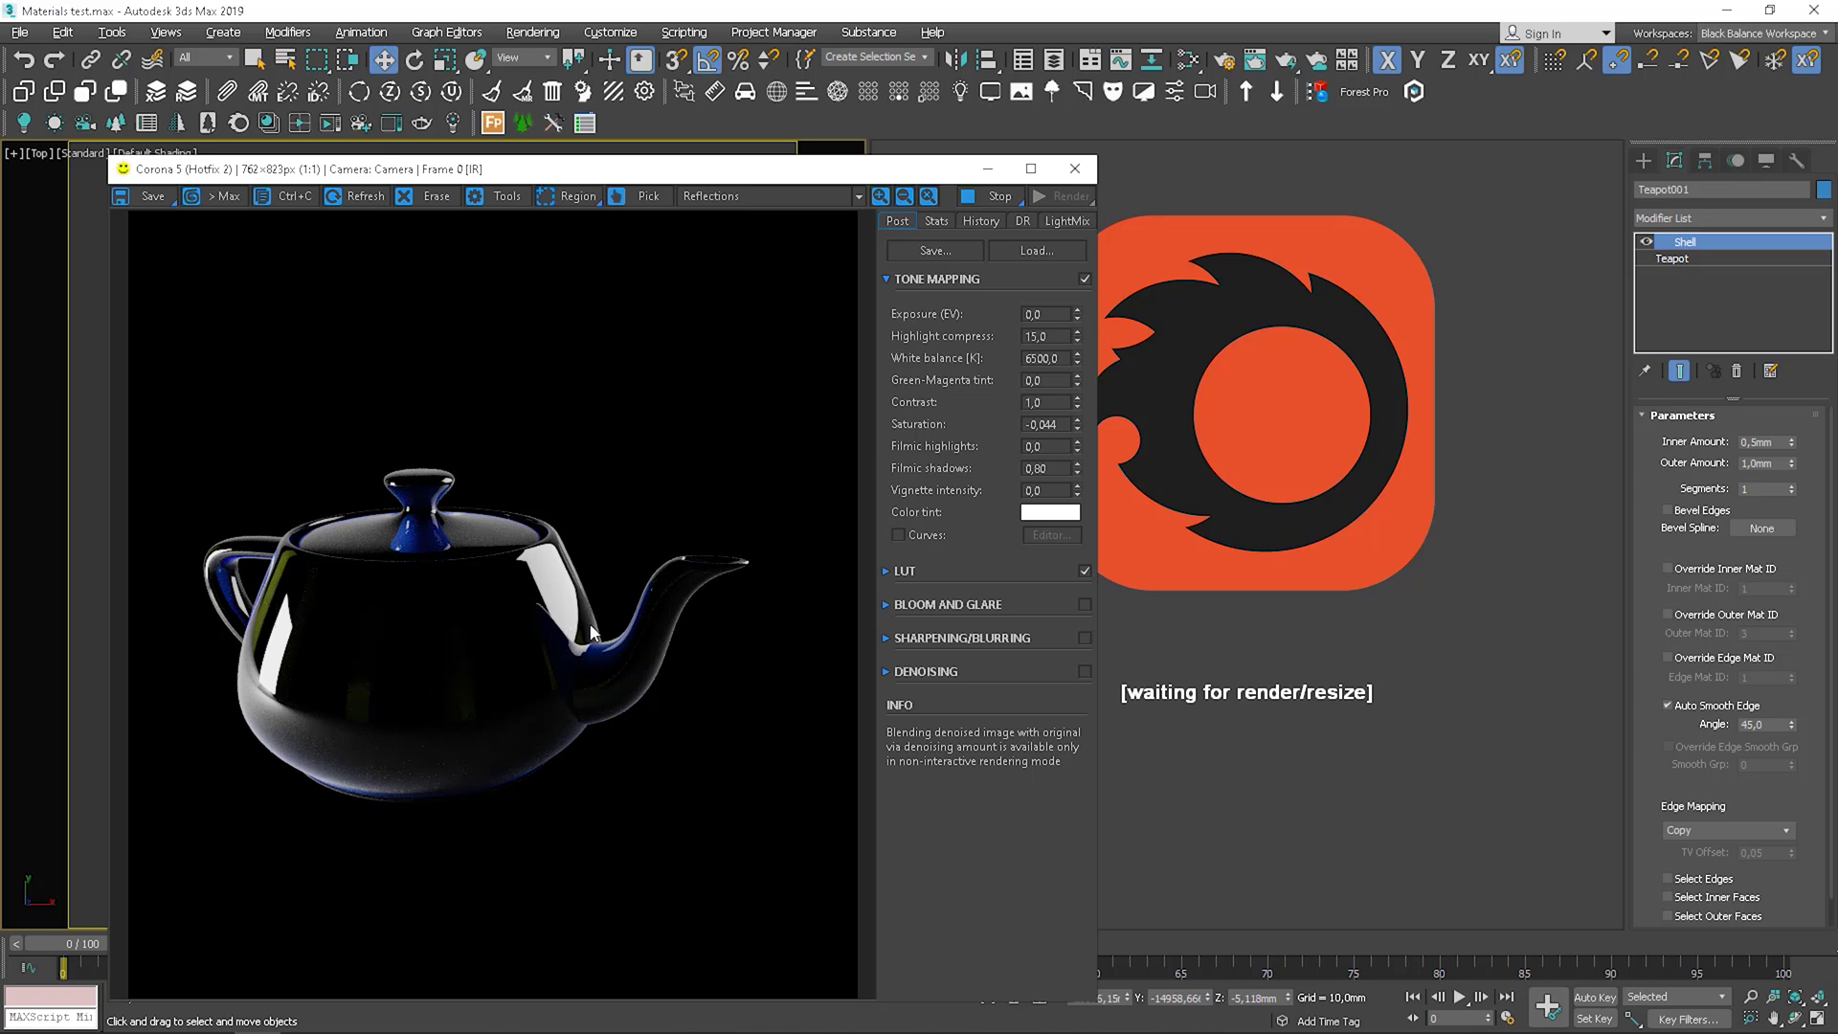
click(777, 199)
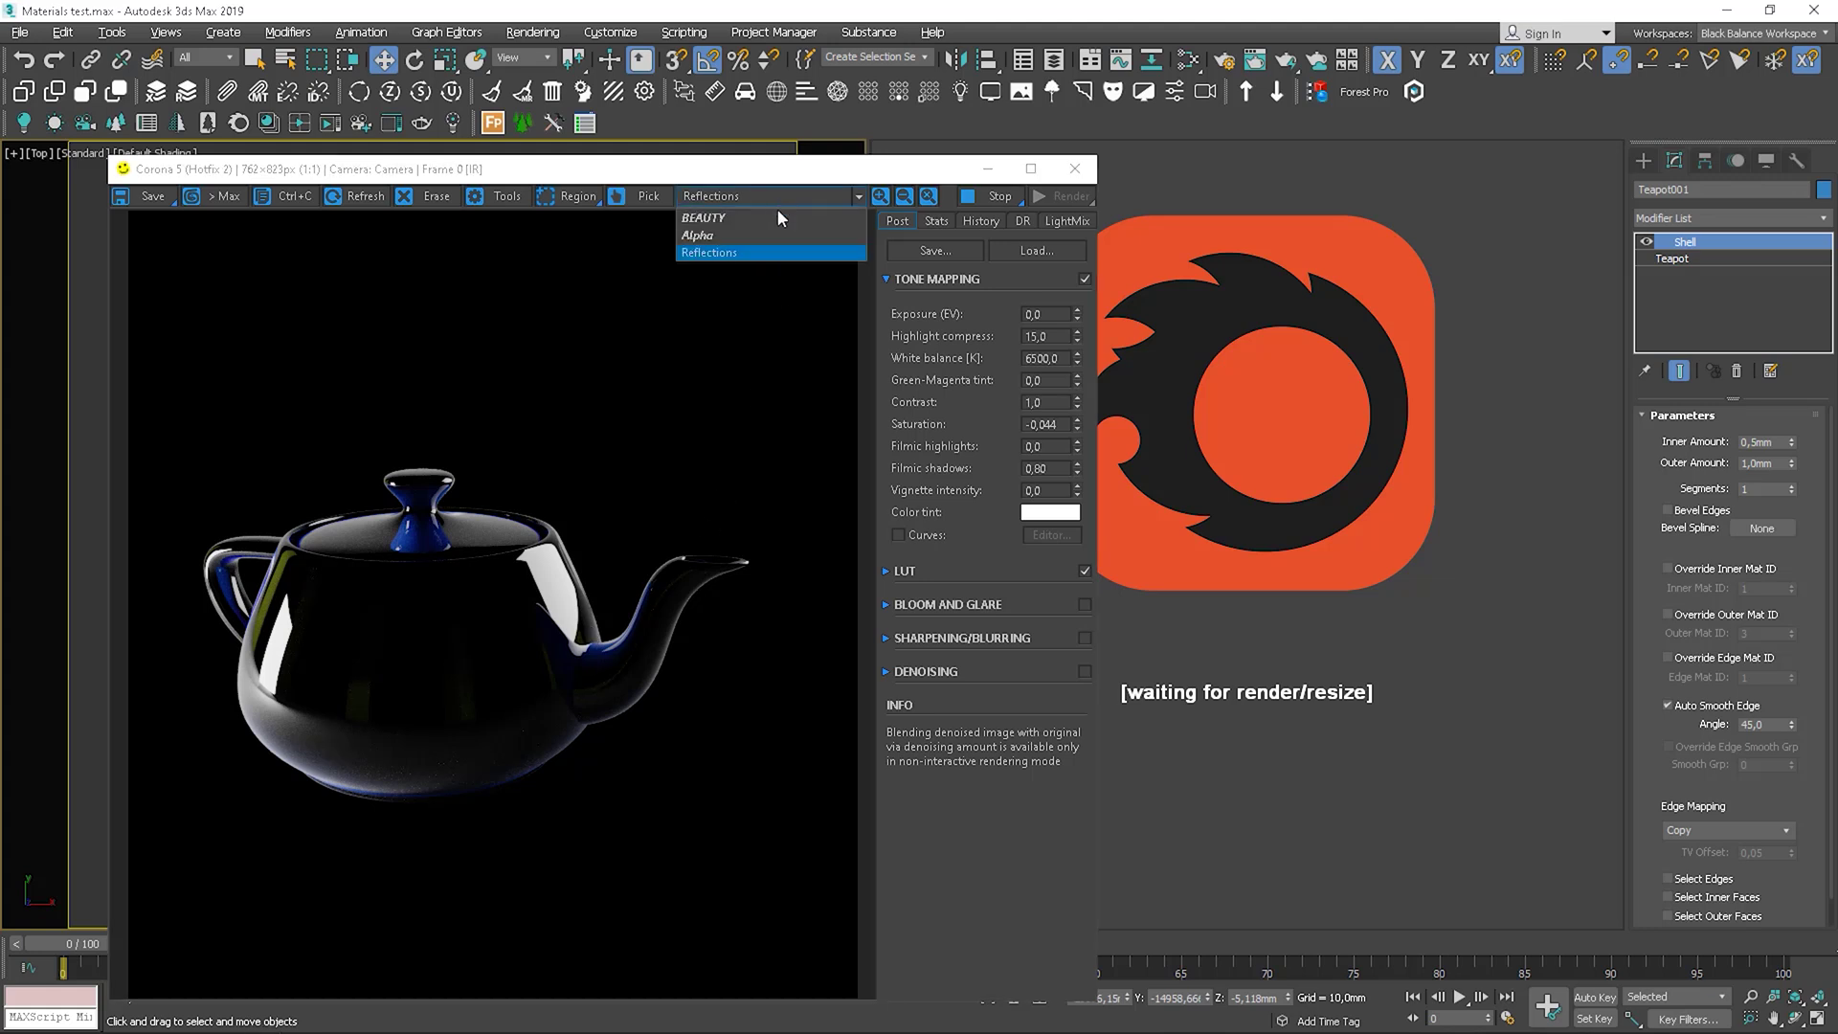
click(775, 219)
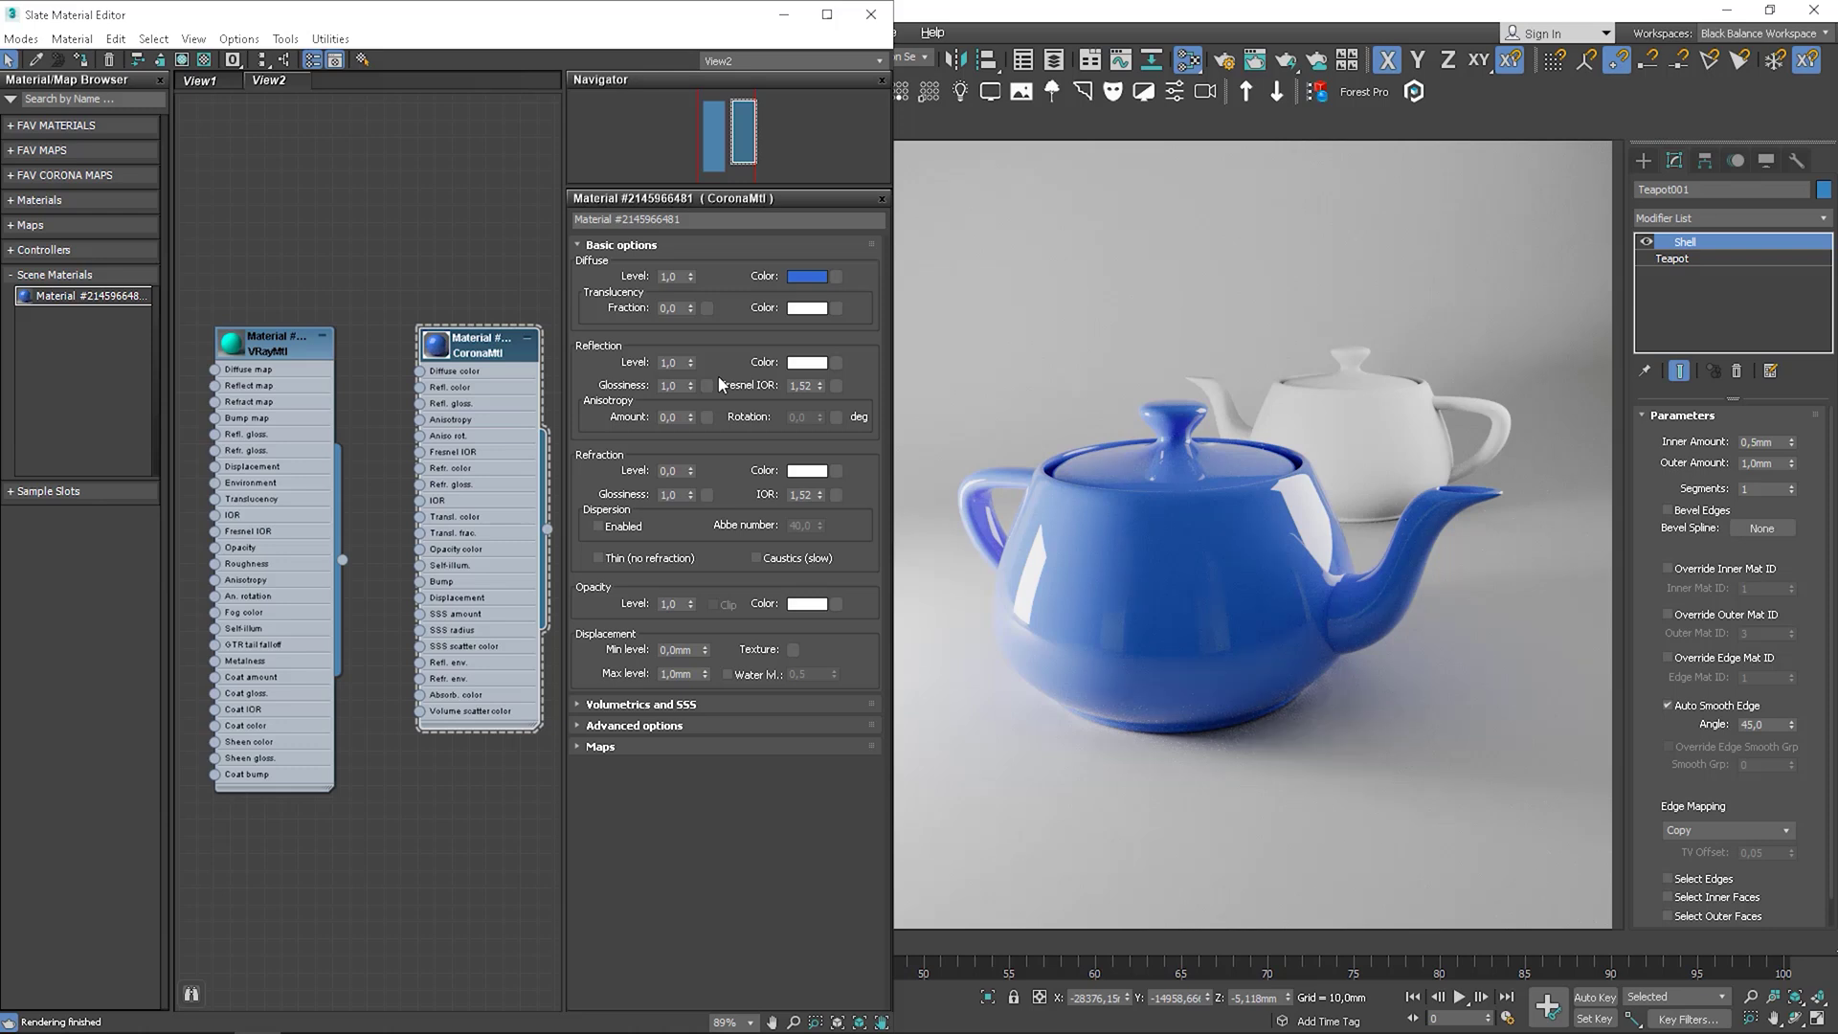
click(820, 387)
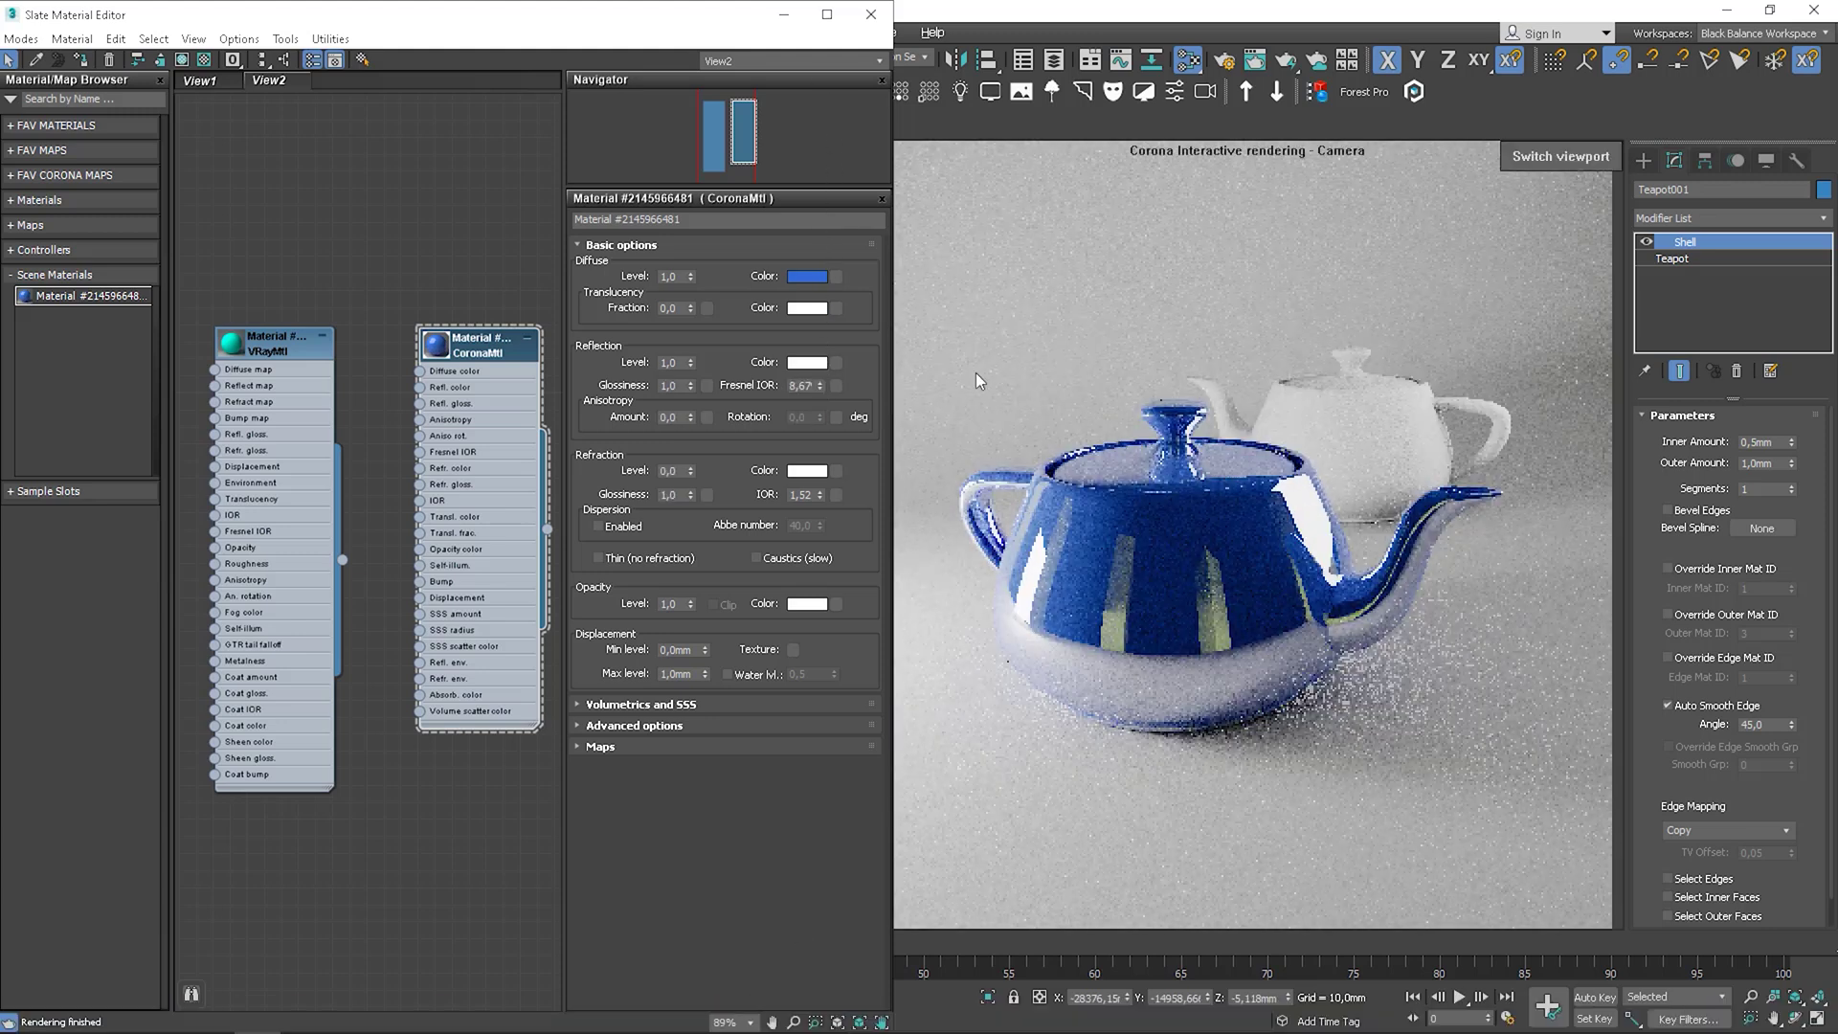
drag(820, 387, 821, 354)
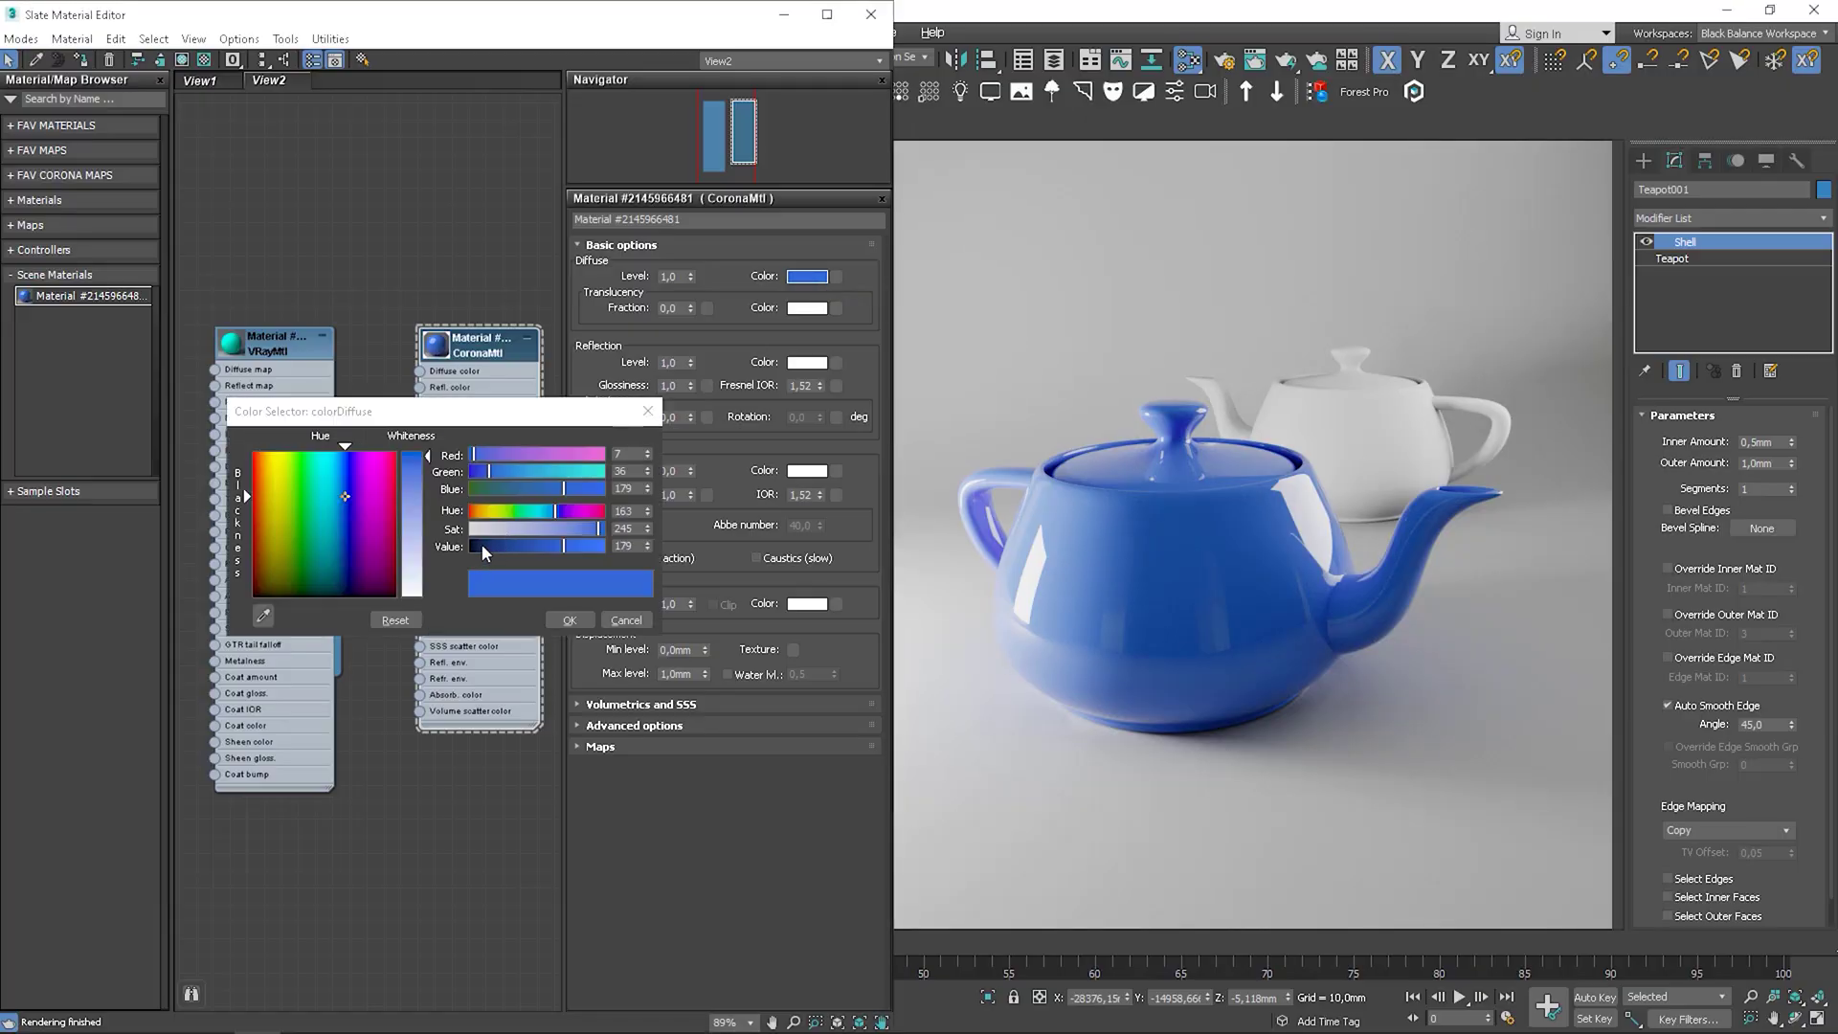
- Make the diffuse pure black and set the Fresnel IOR to 20,0
drag(482, 548, 467, 547)
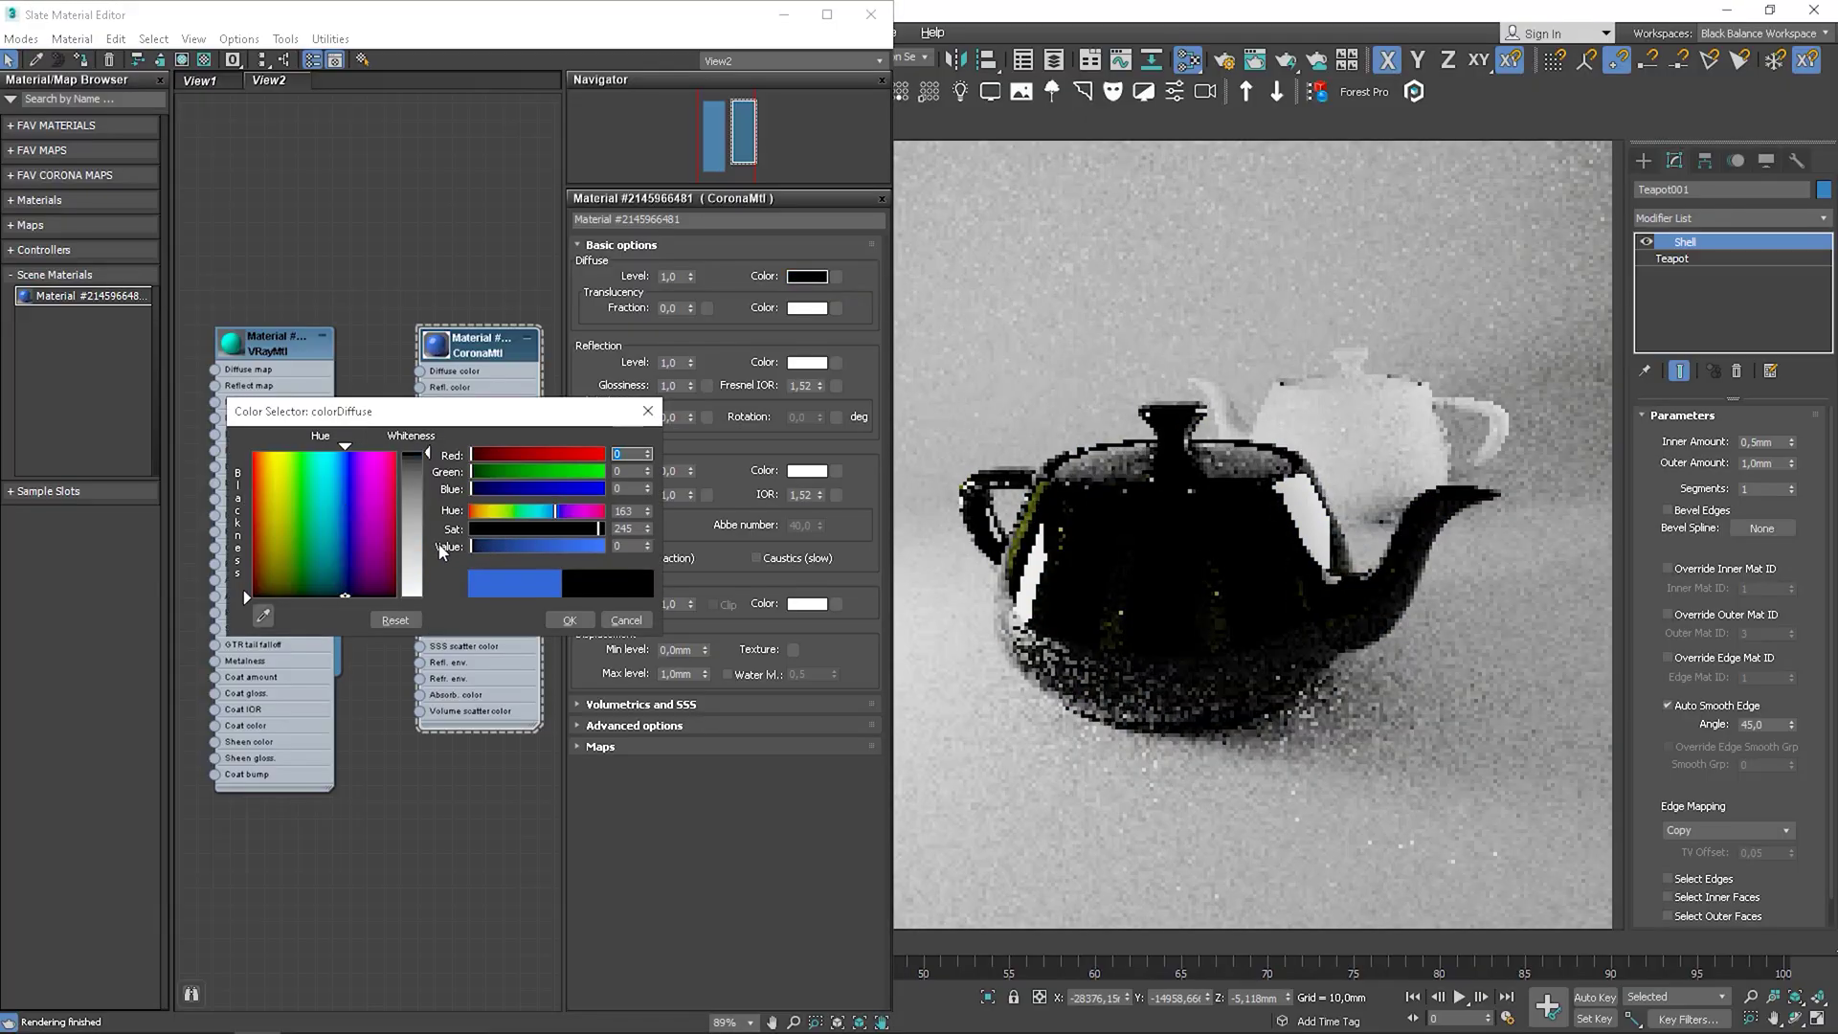
click(569, 620)
drag(818, 382, 825, 371)
double_click(801, 385)
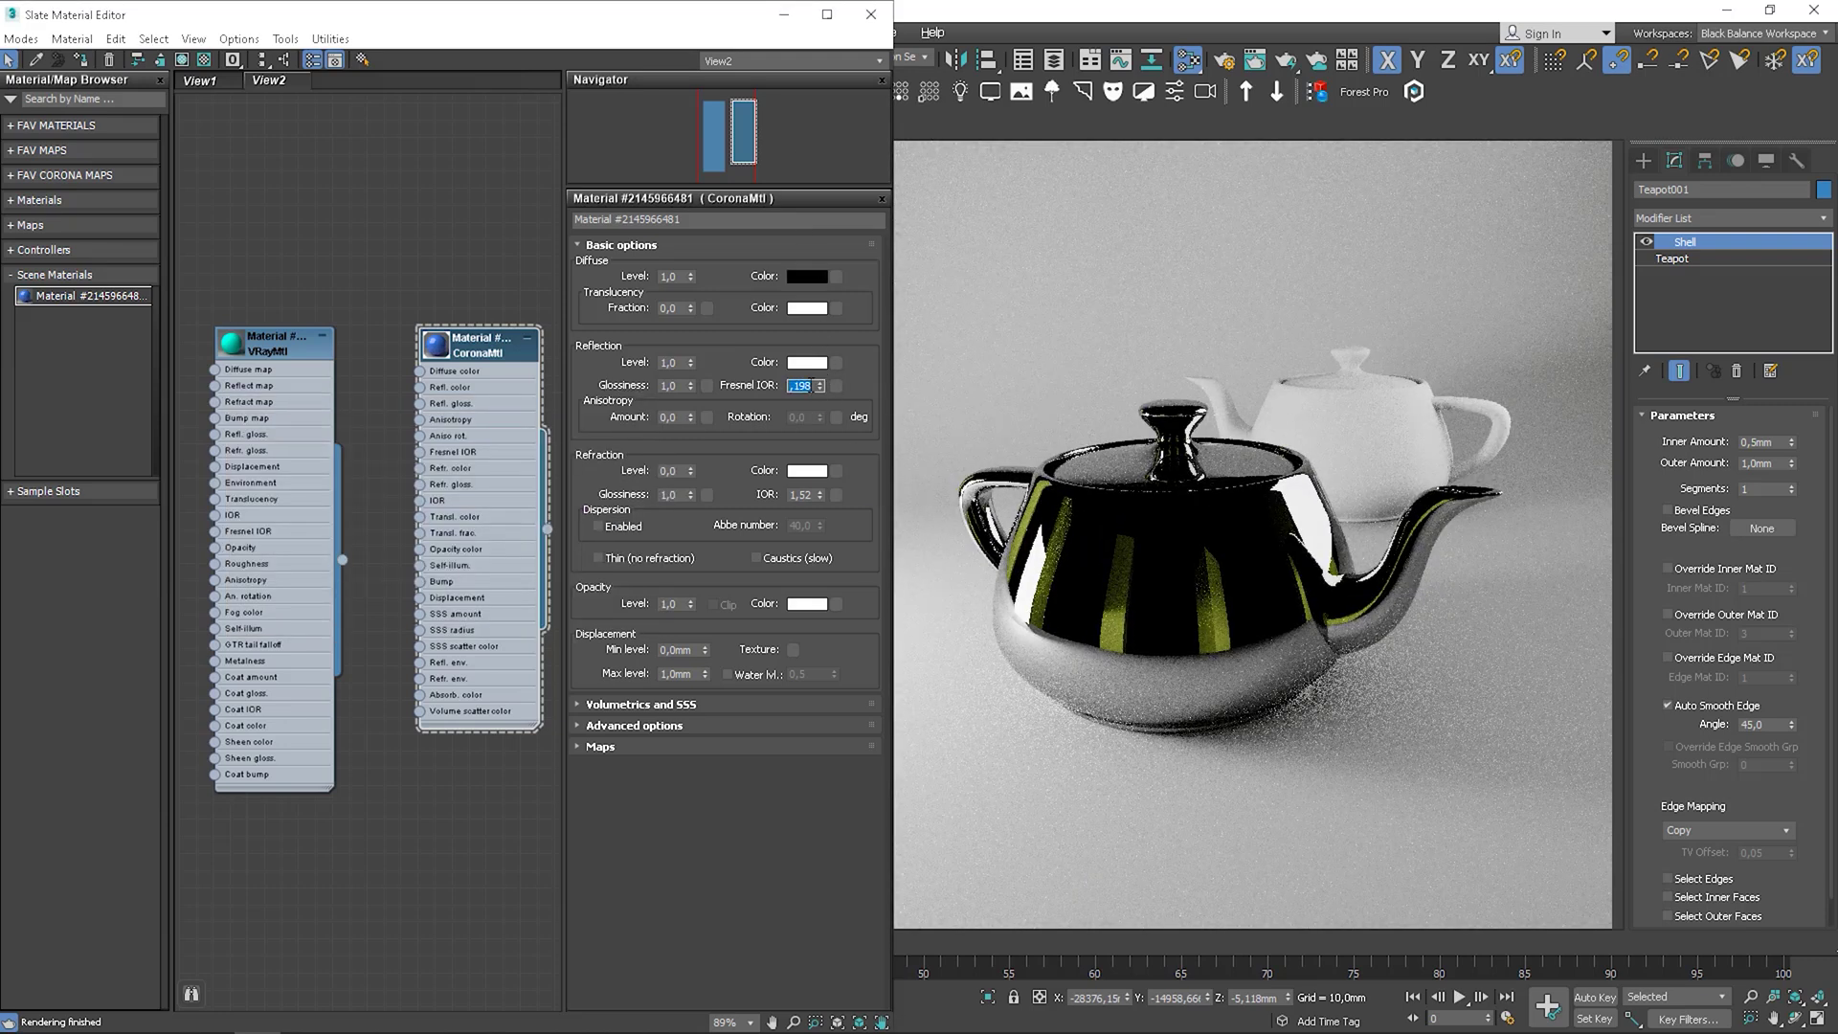
text(80)
key(Return)
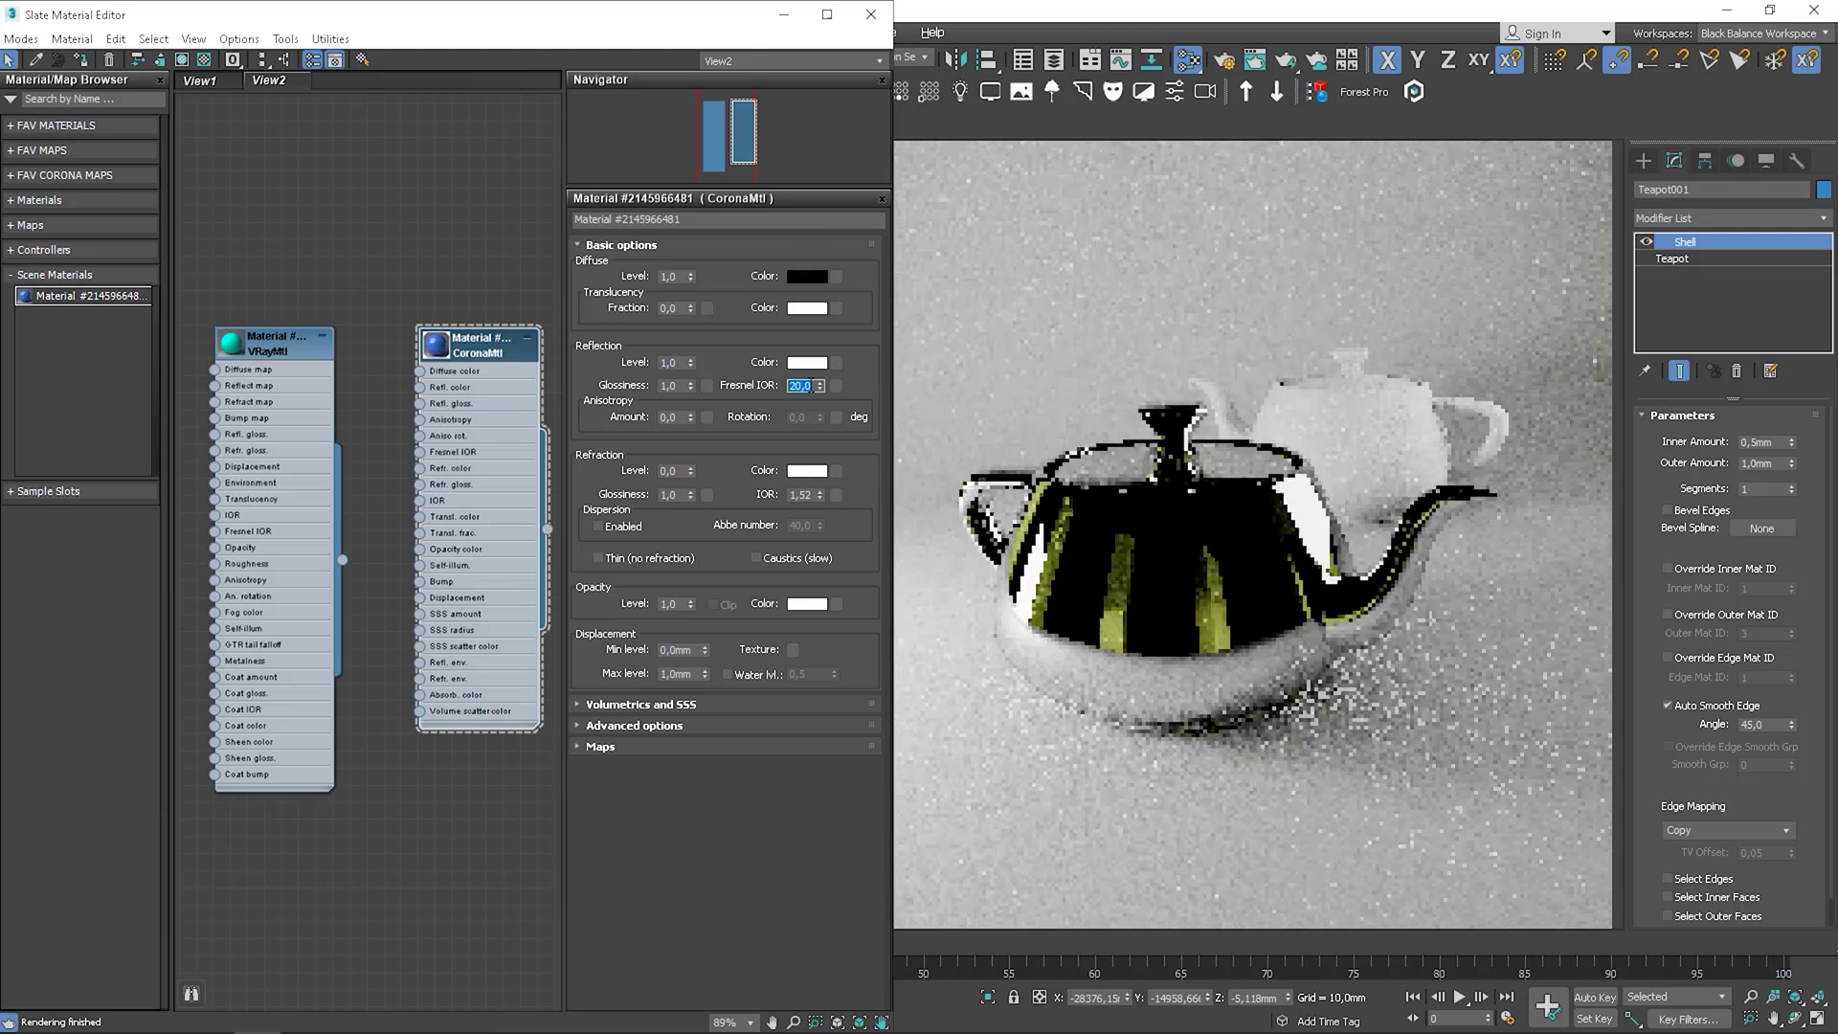
- Try Fresnel IOR values 30, 123 and 999, then settle back on 20,0
text(30)
key(Return)
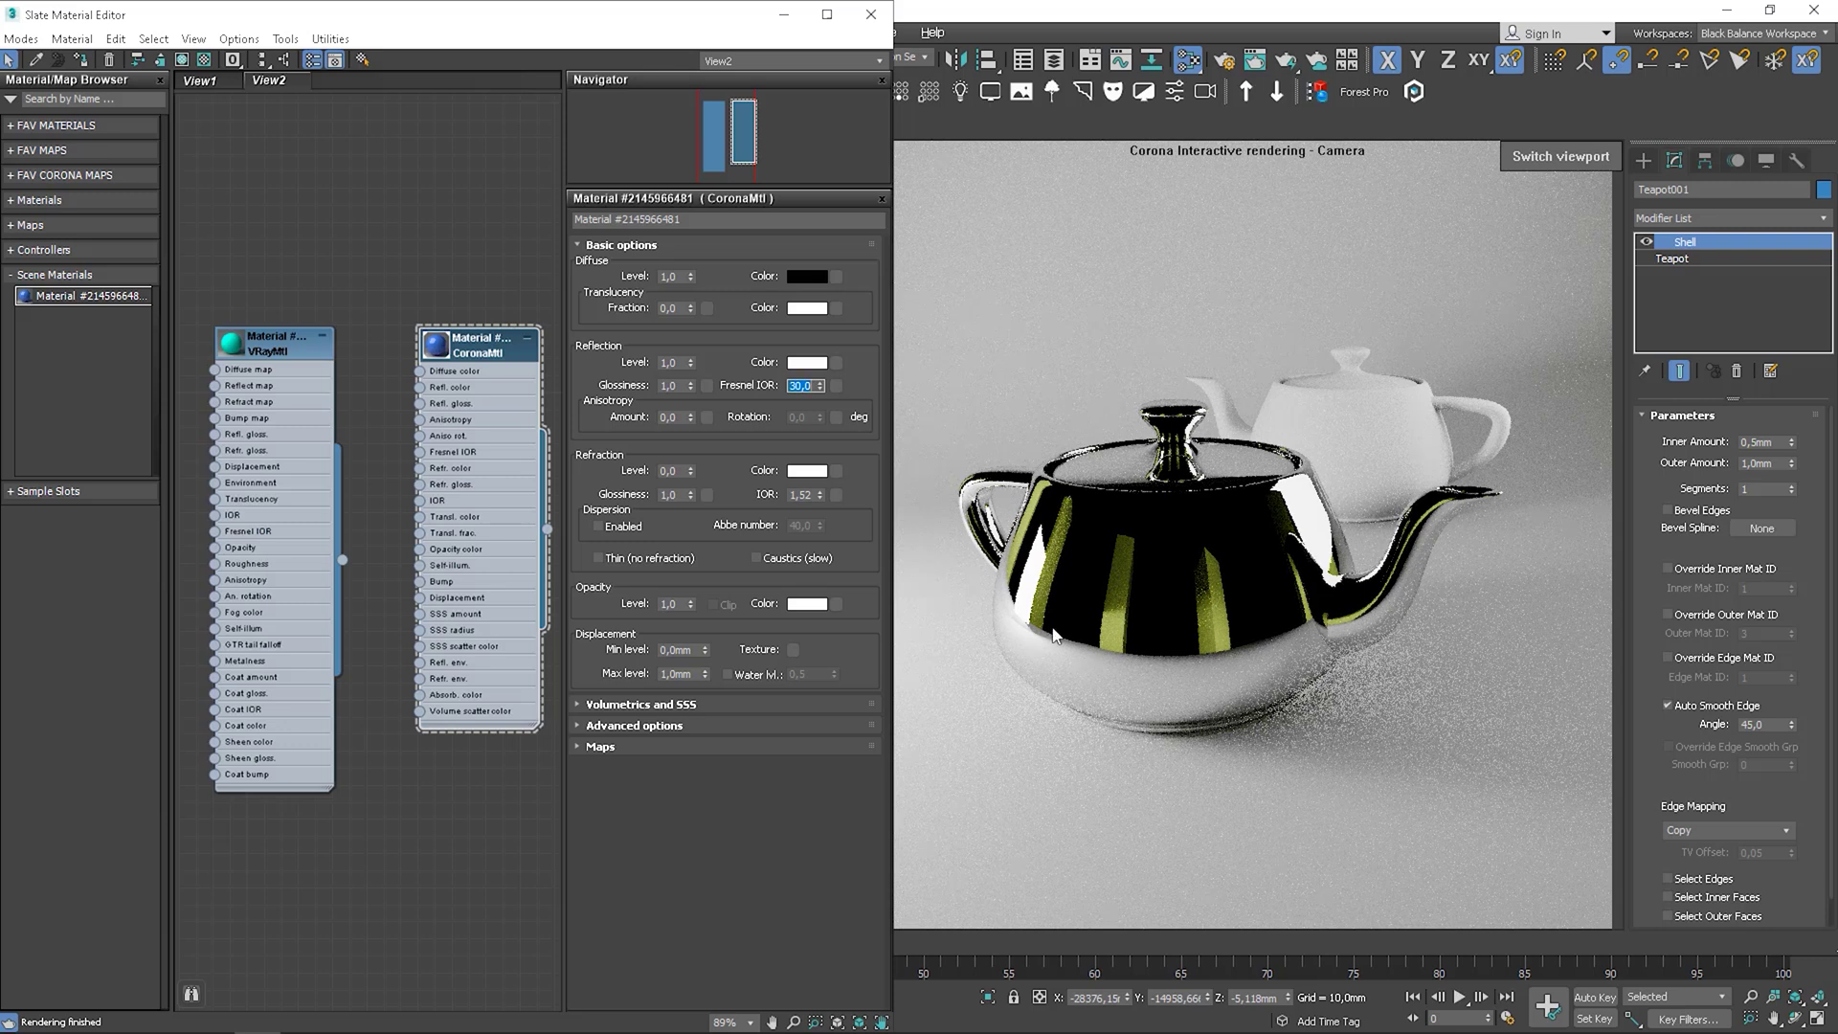
text(123)
key(Return)
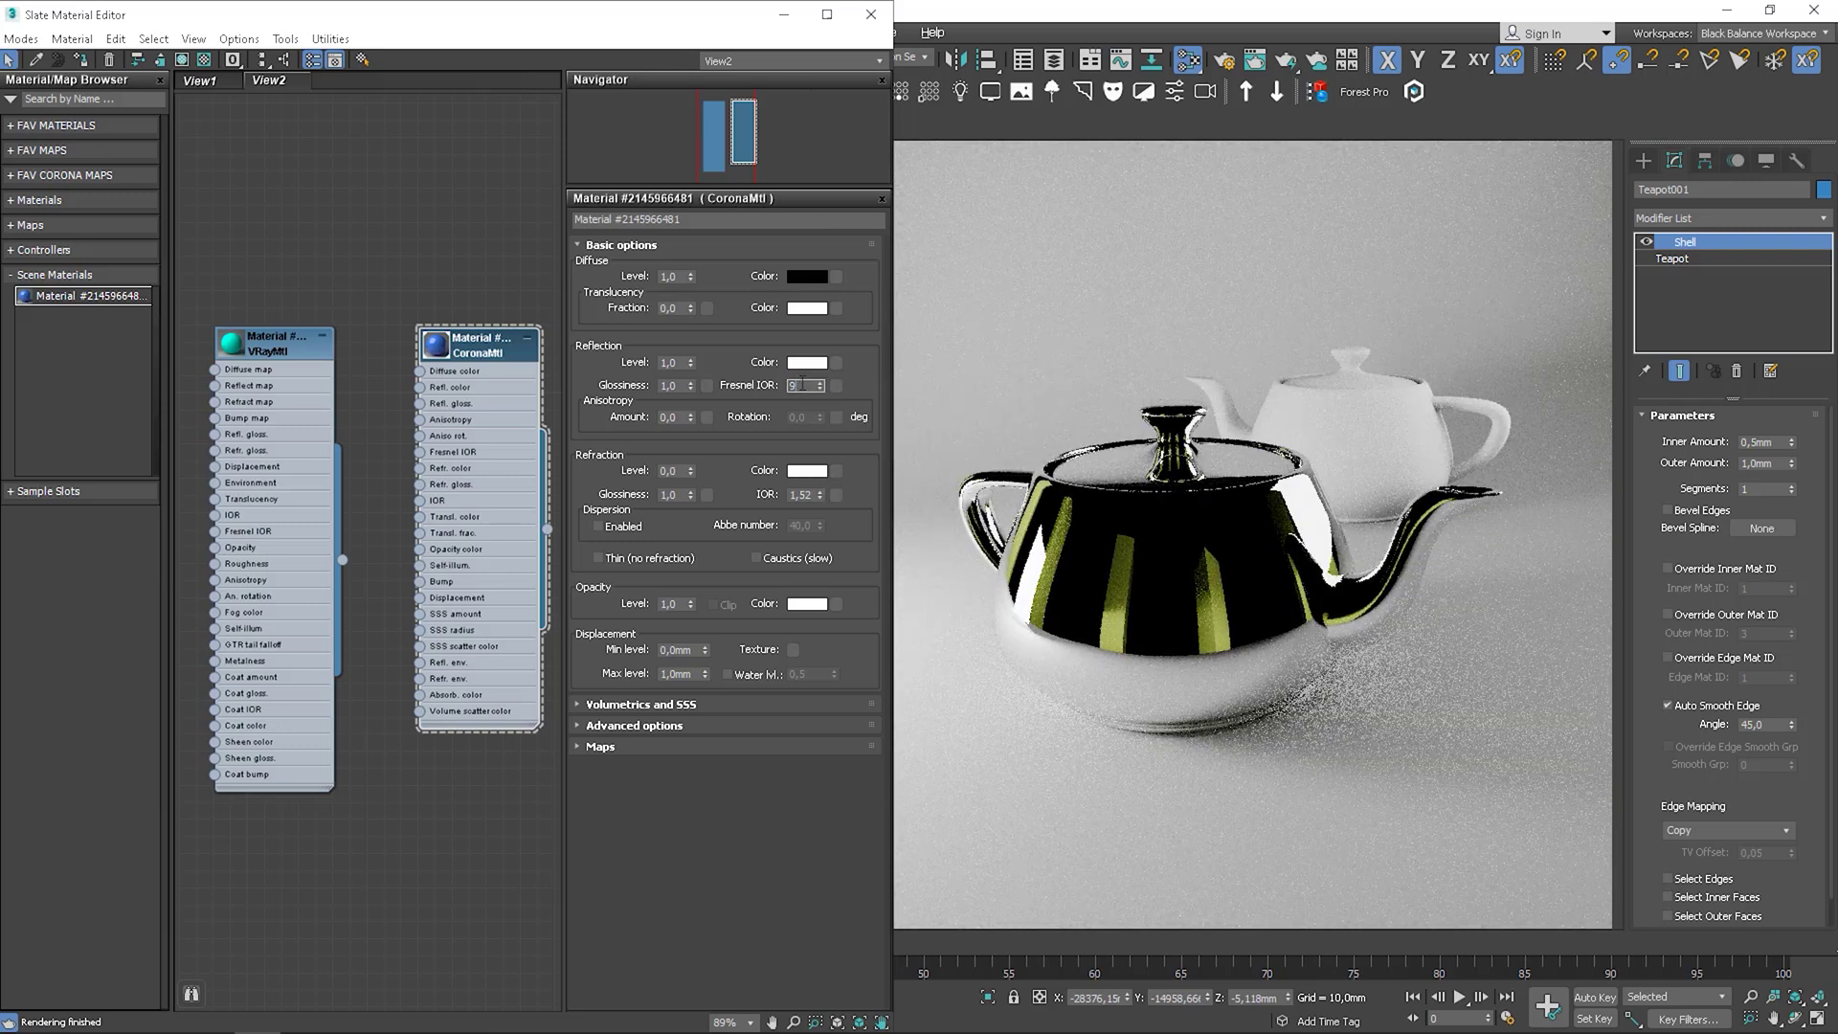
key(Return)
text(20)
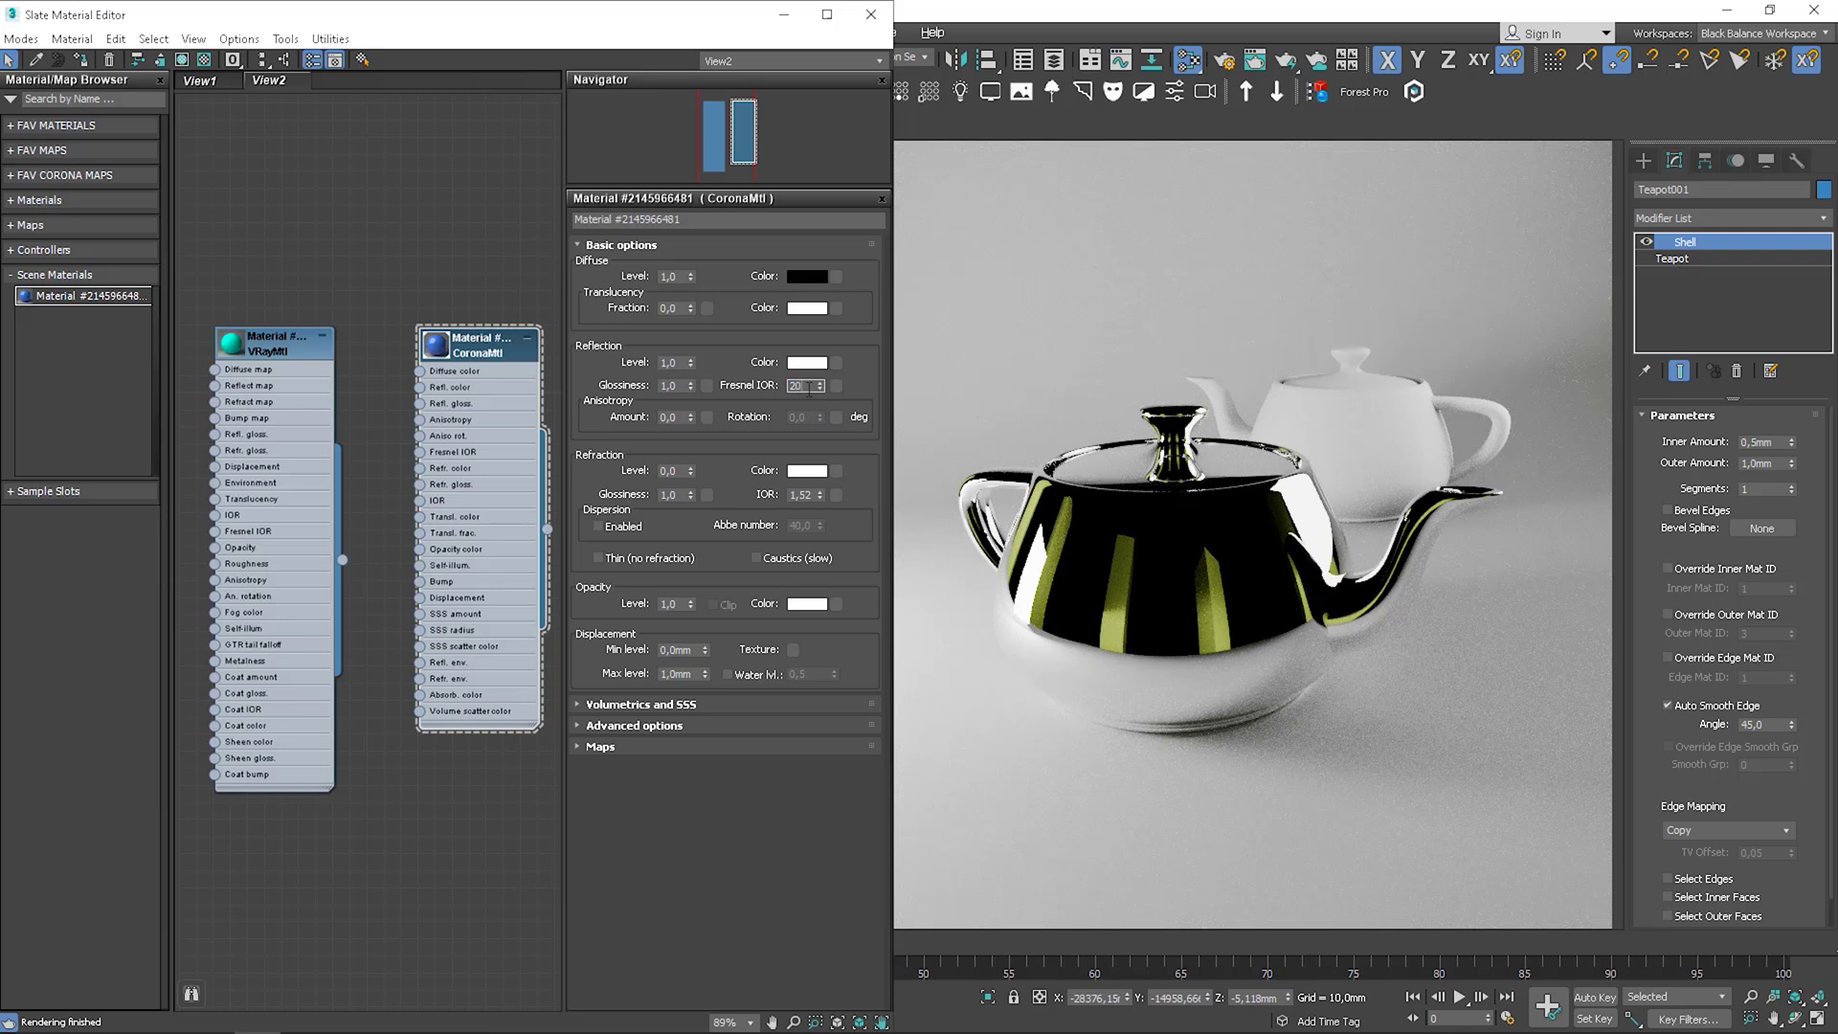
key(Return)
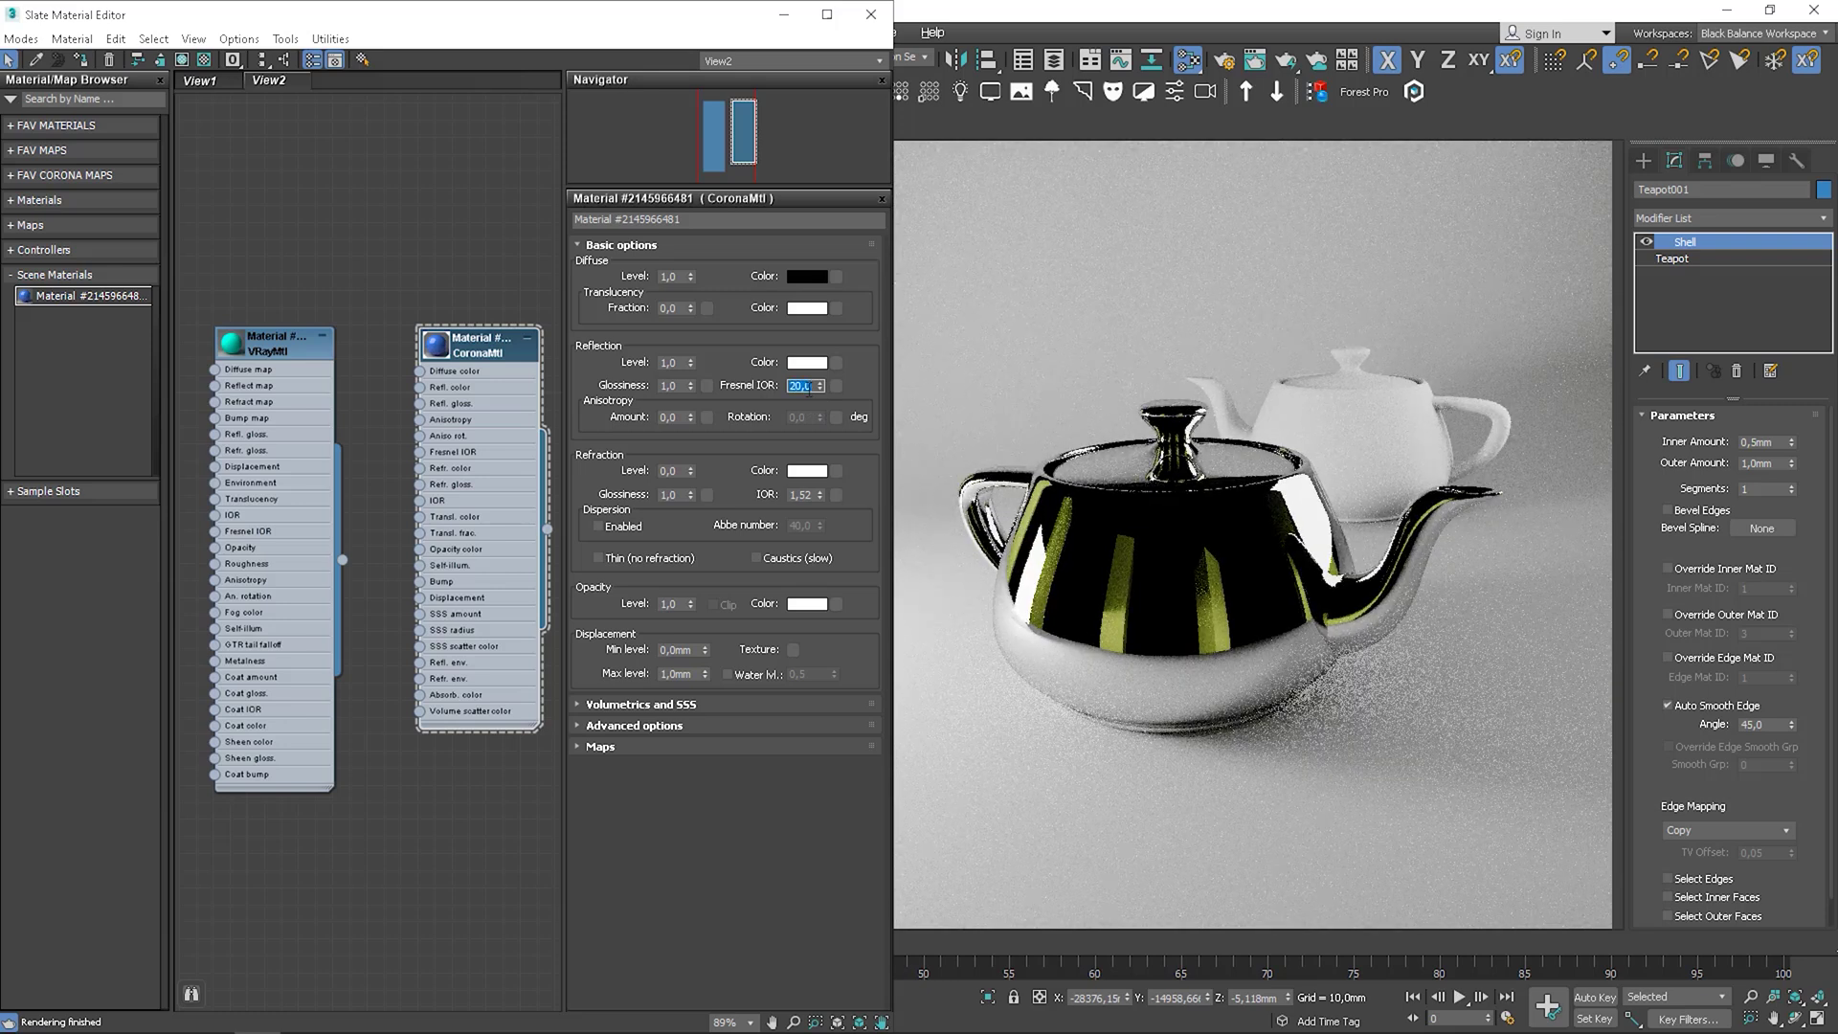
- Sweep the reflection glossiness down toward 0,2 and back up to 0,75
click(642, 396)
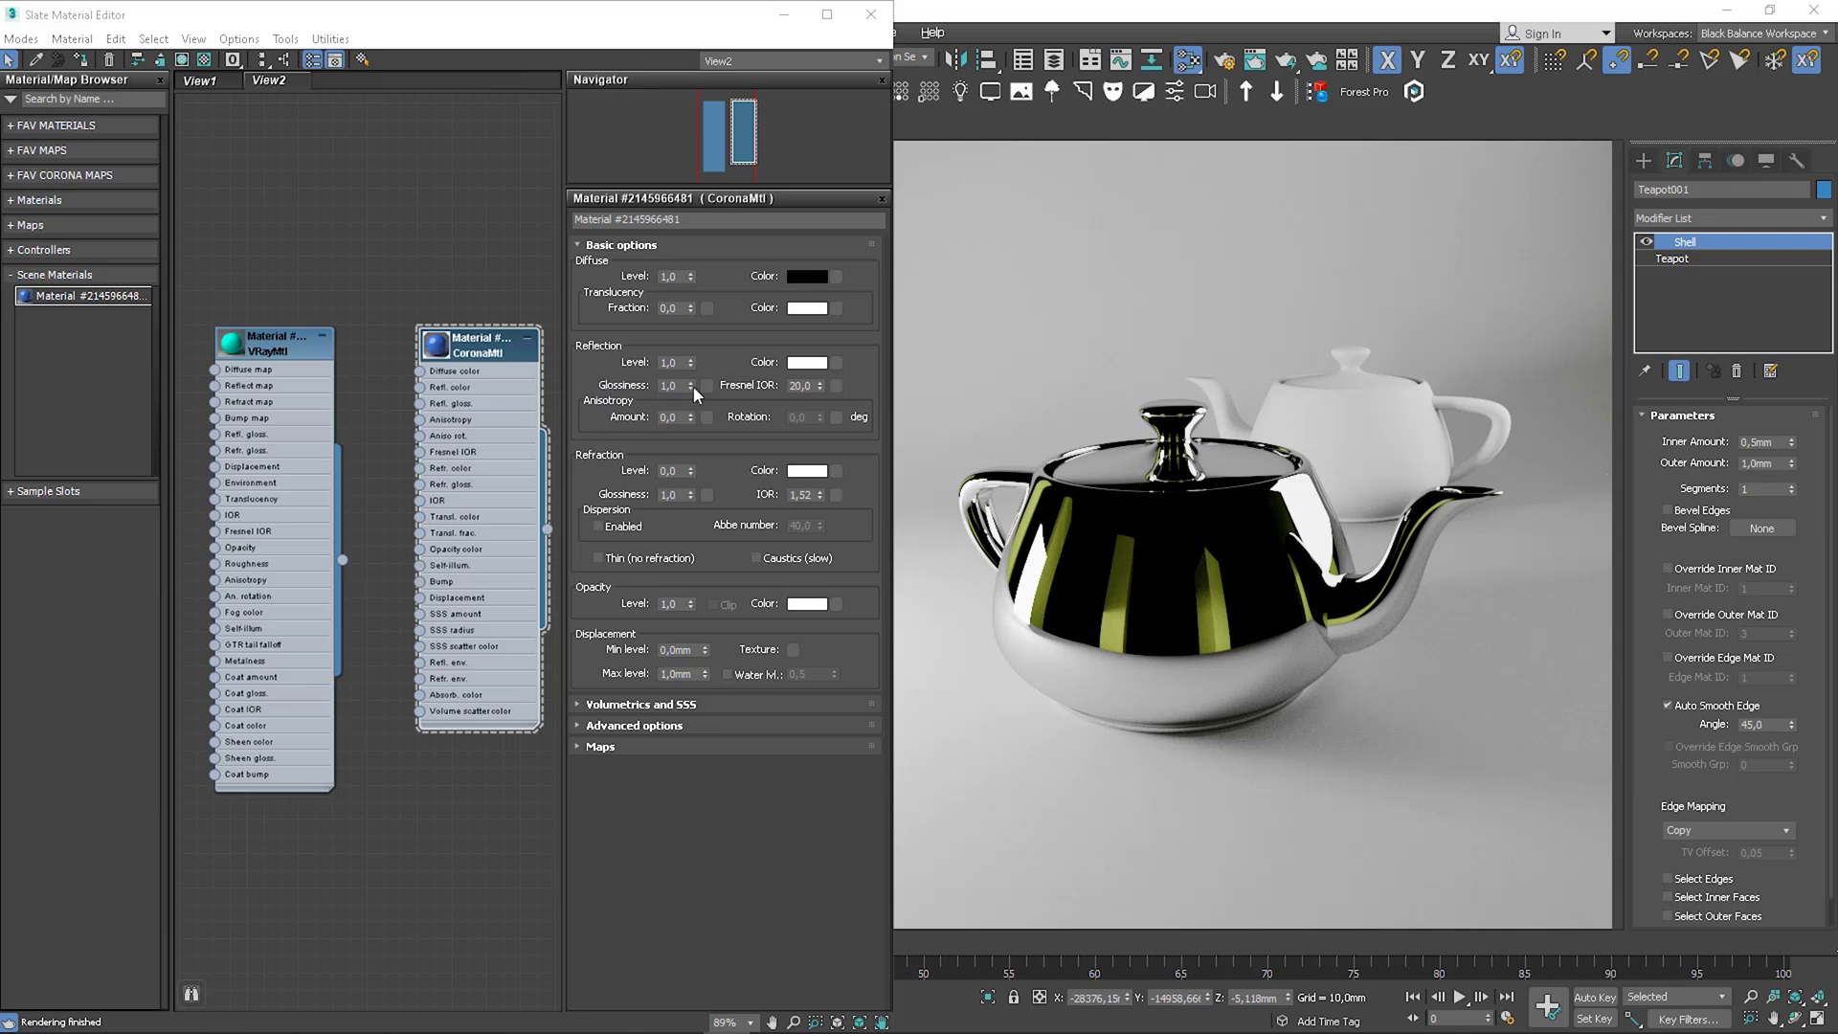
drag(691, 386, 696, 421)
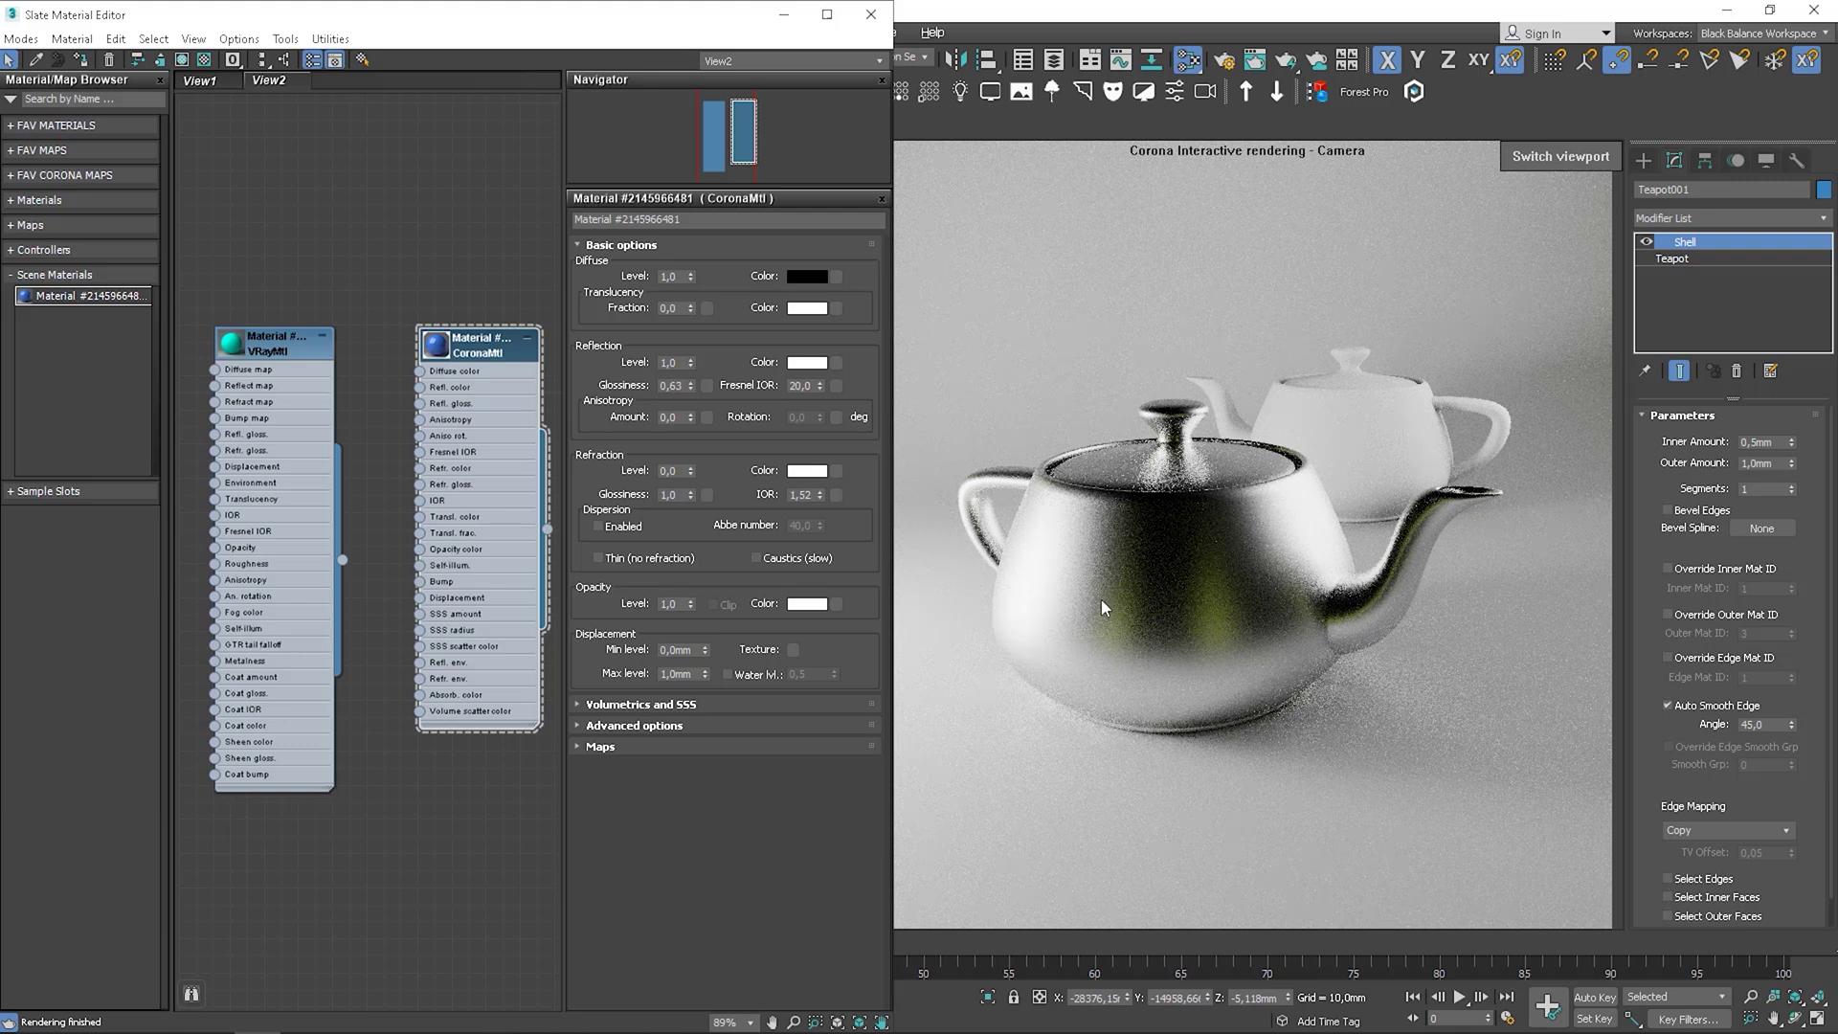
drag(689, 386, 708, 495)
drag(691, 385, 696, 318)
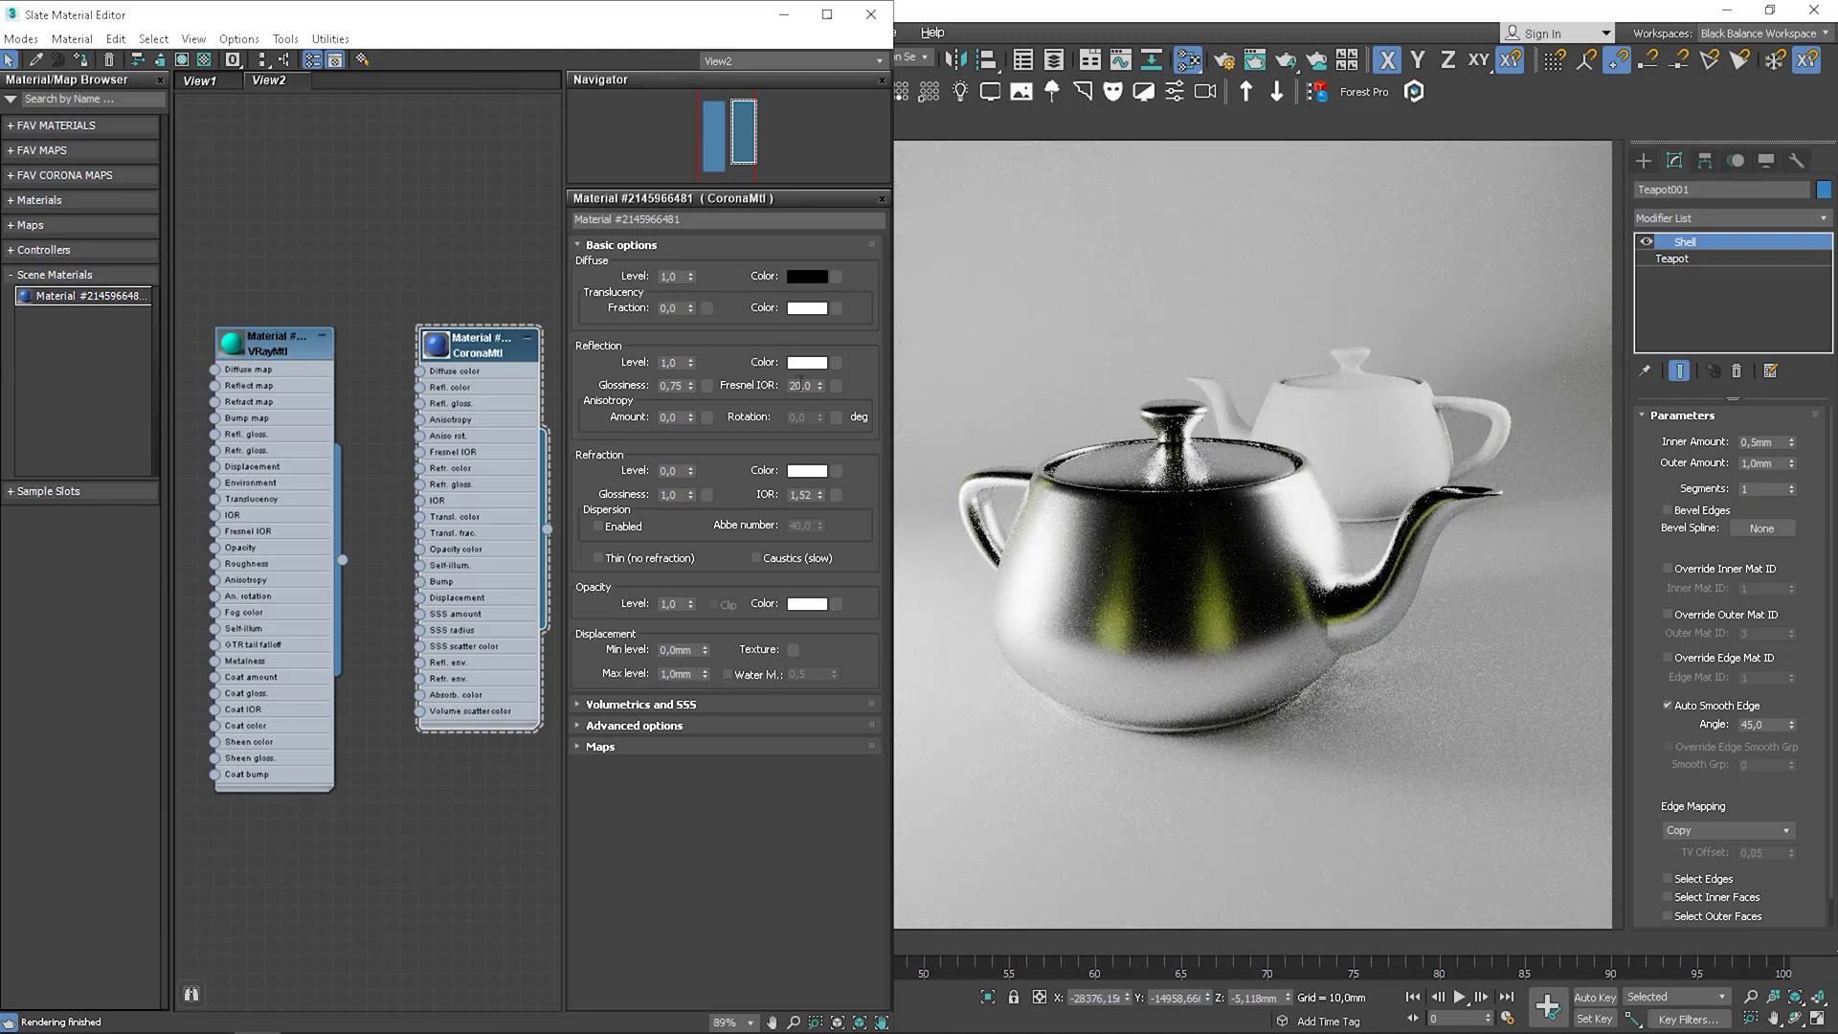
- Set the Fresnel IOR back to 1,52
double_click(800, 385)
text(1,52)
key(Return)
- Make the Corona diffuse colour blue and lower its reflection glossiness slightly
click(810, 276)
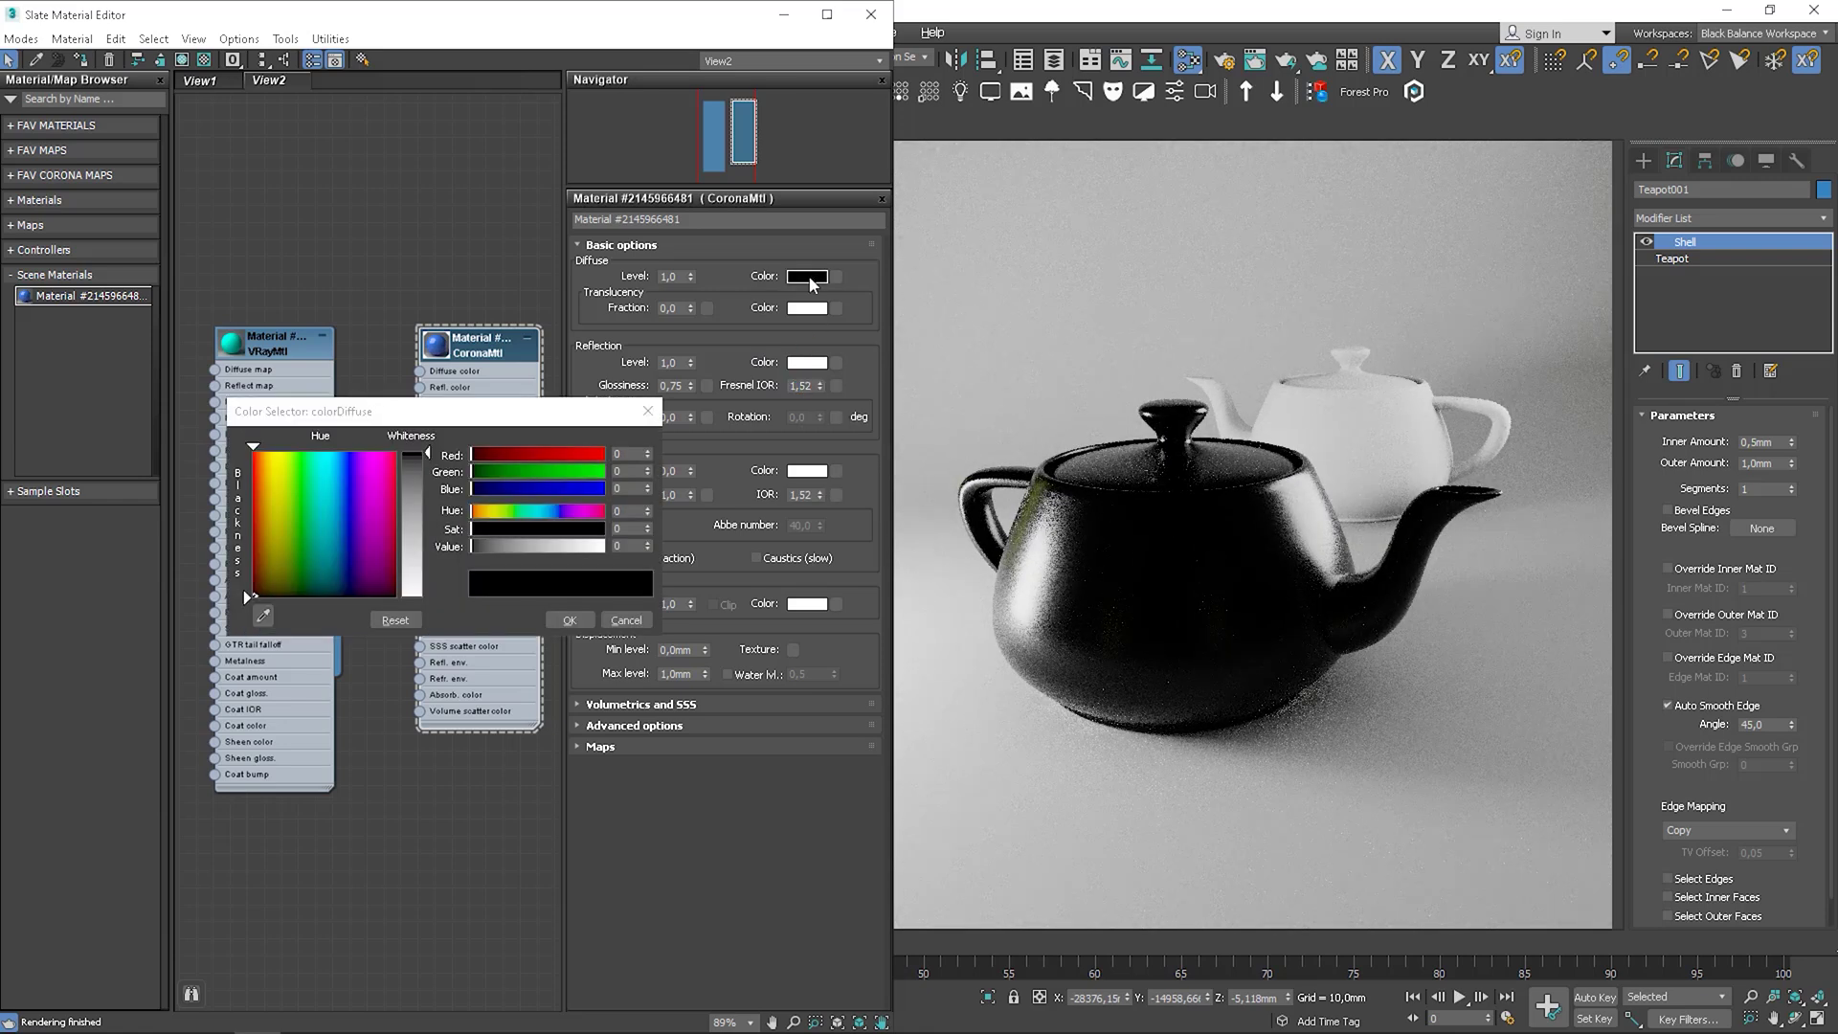
click(347, 474)
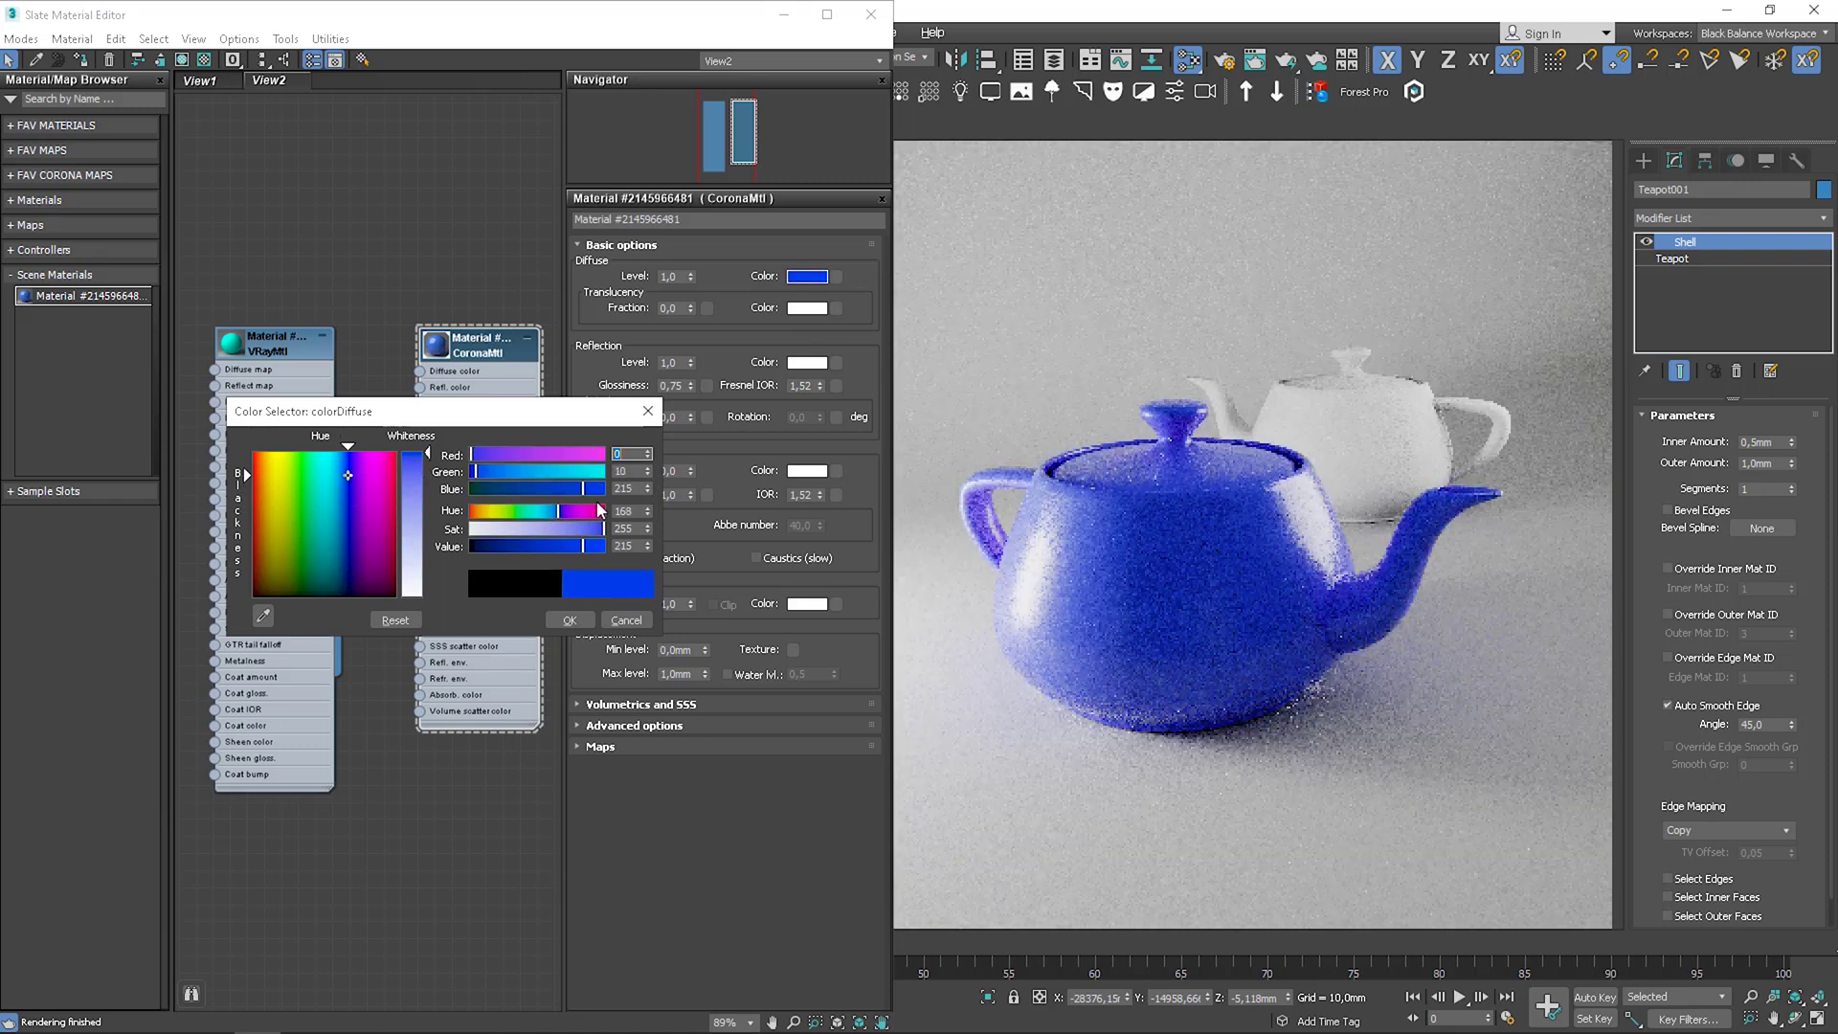
click(570, 620)
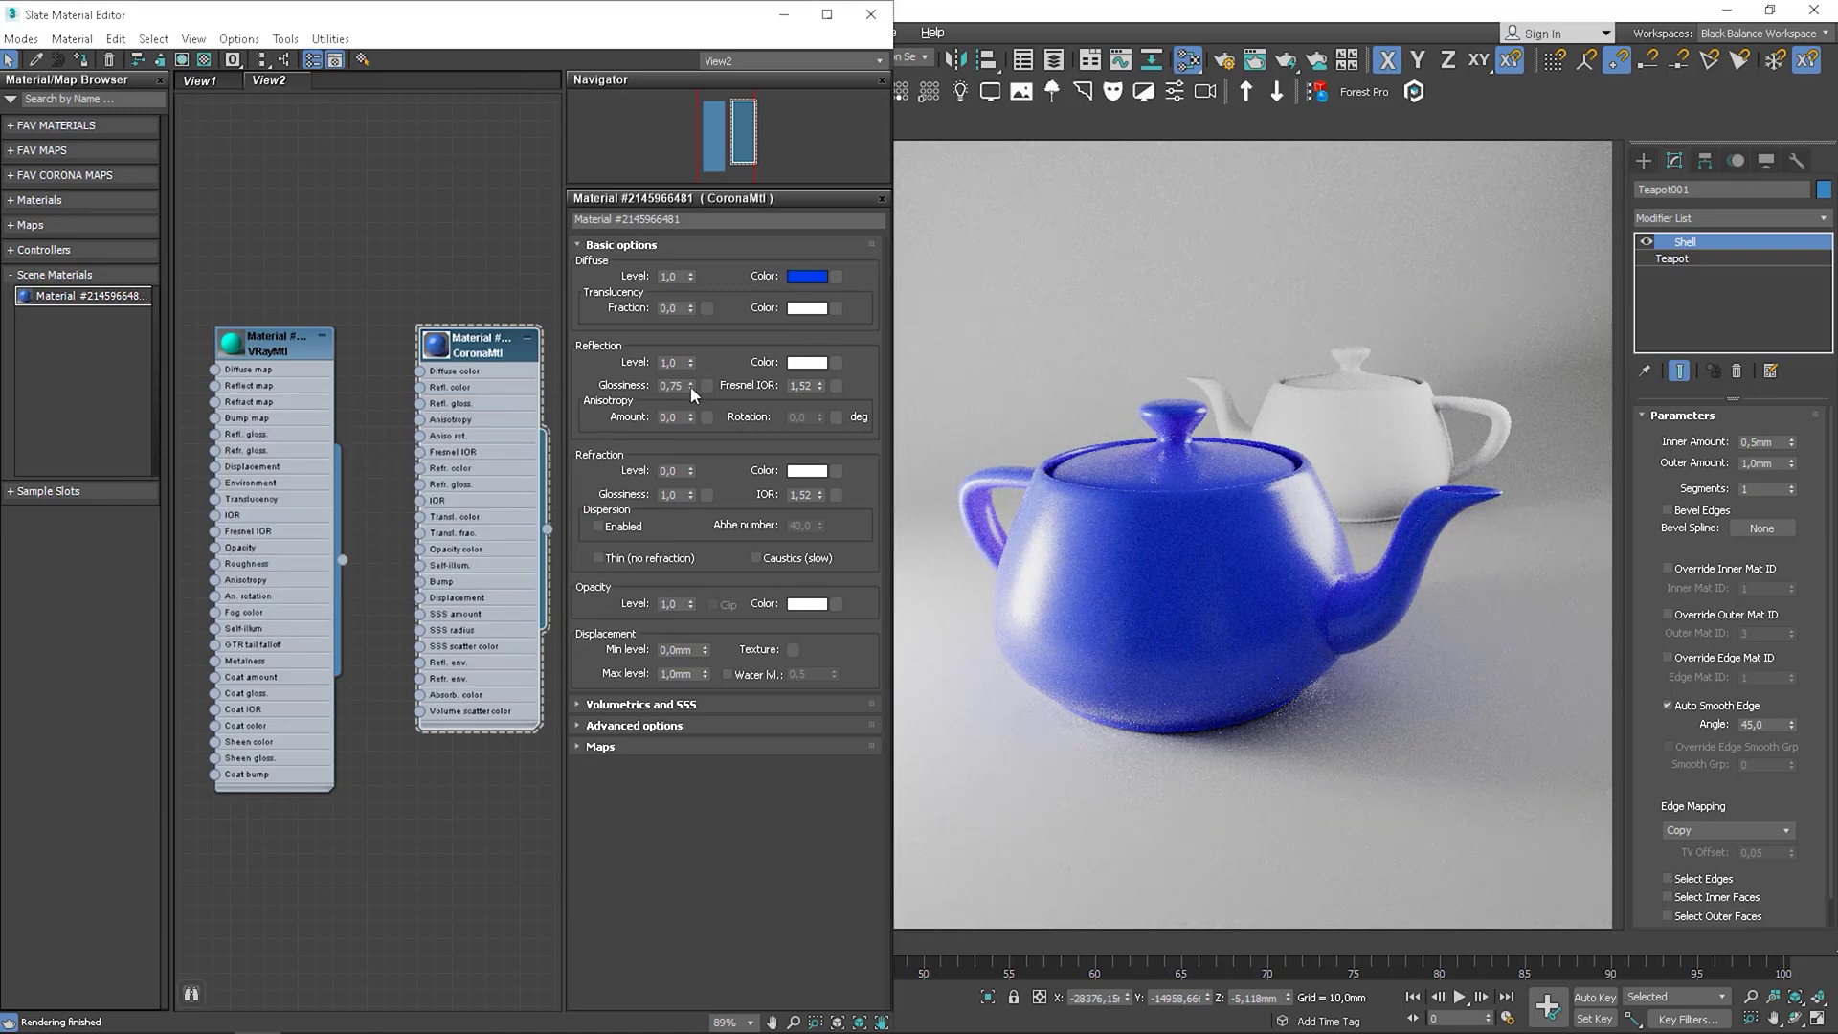
drag(691, 387, 690, 393)
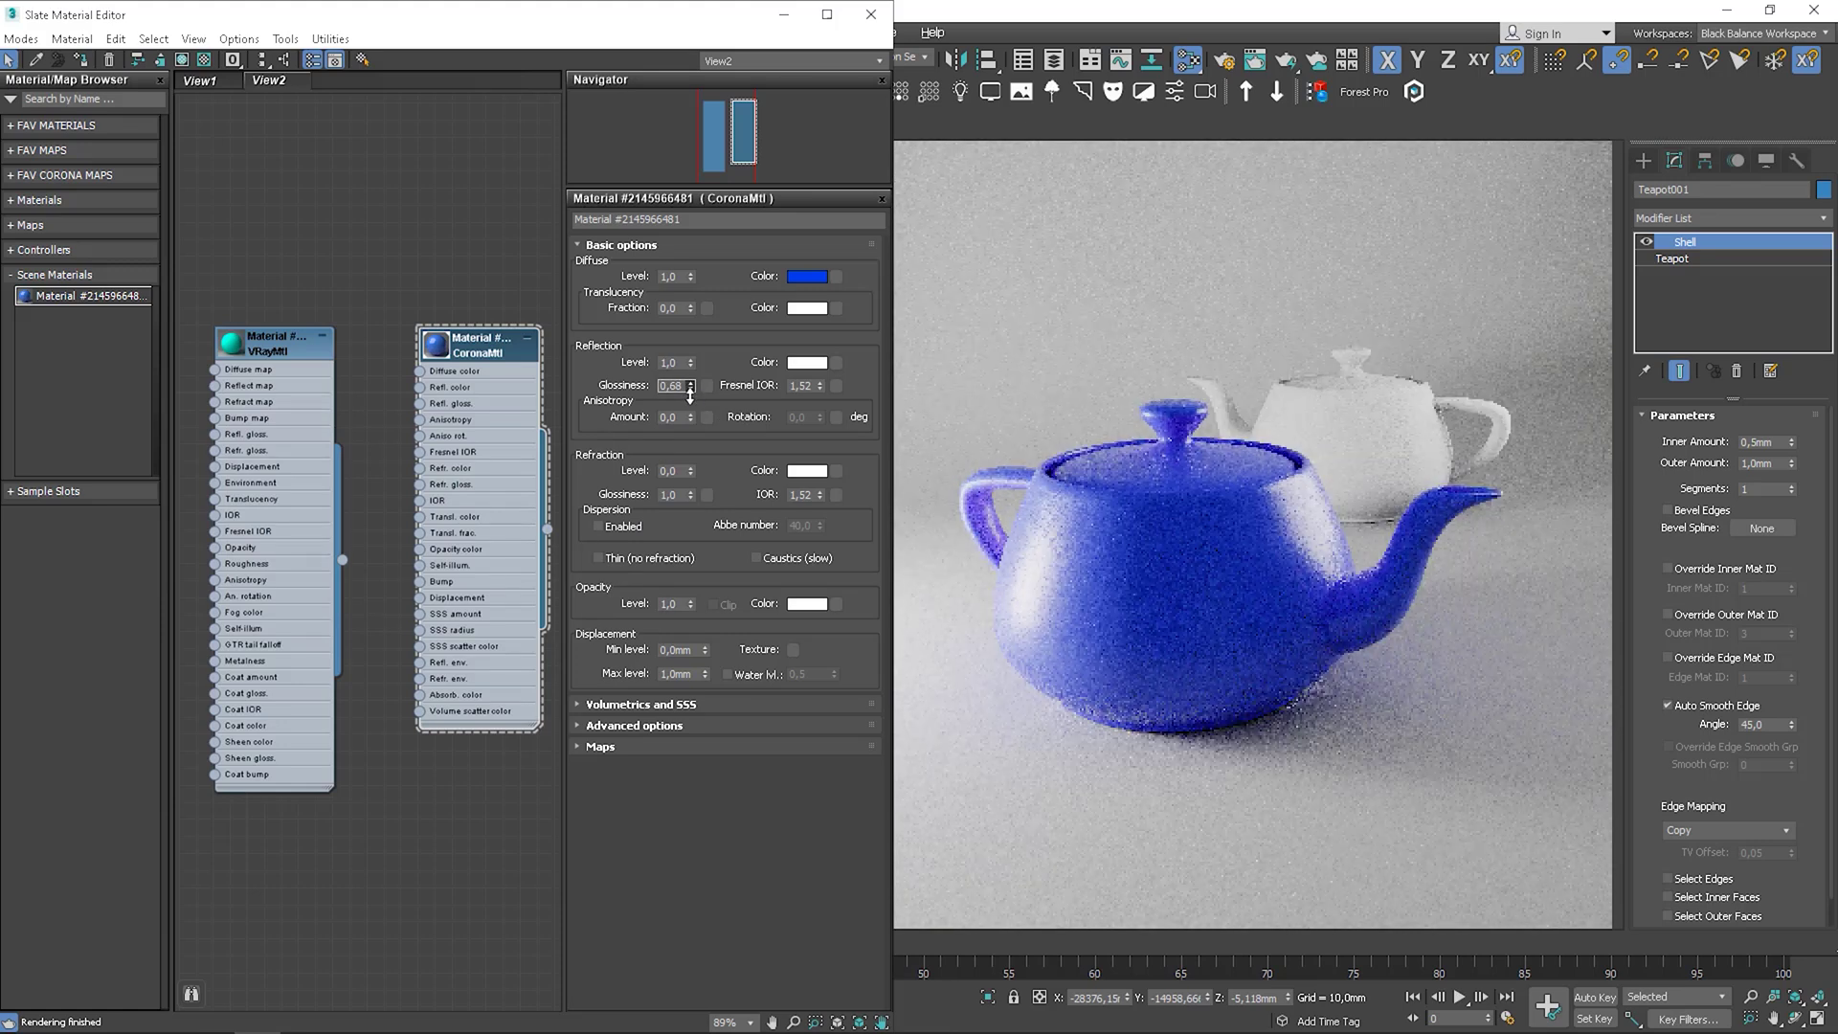
drag(690, 392, 694, 403)
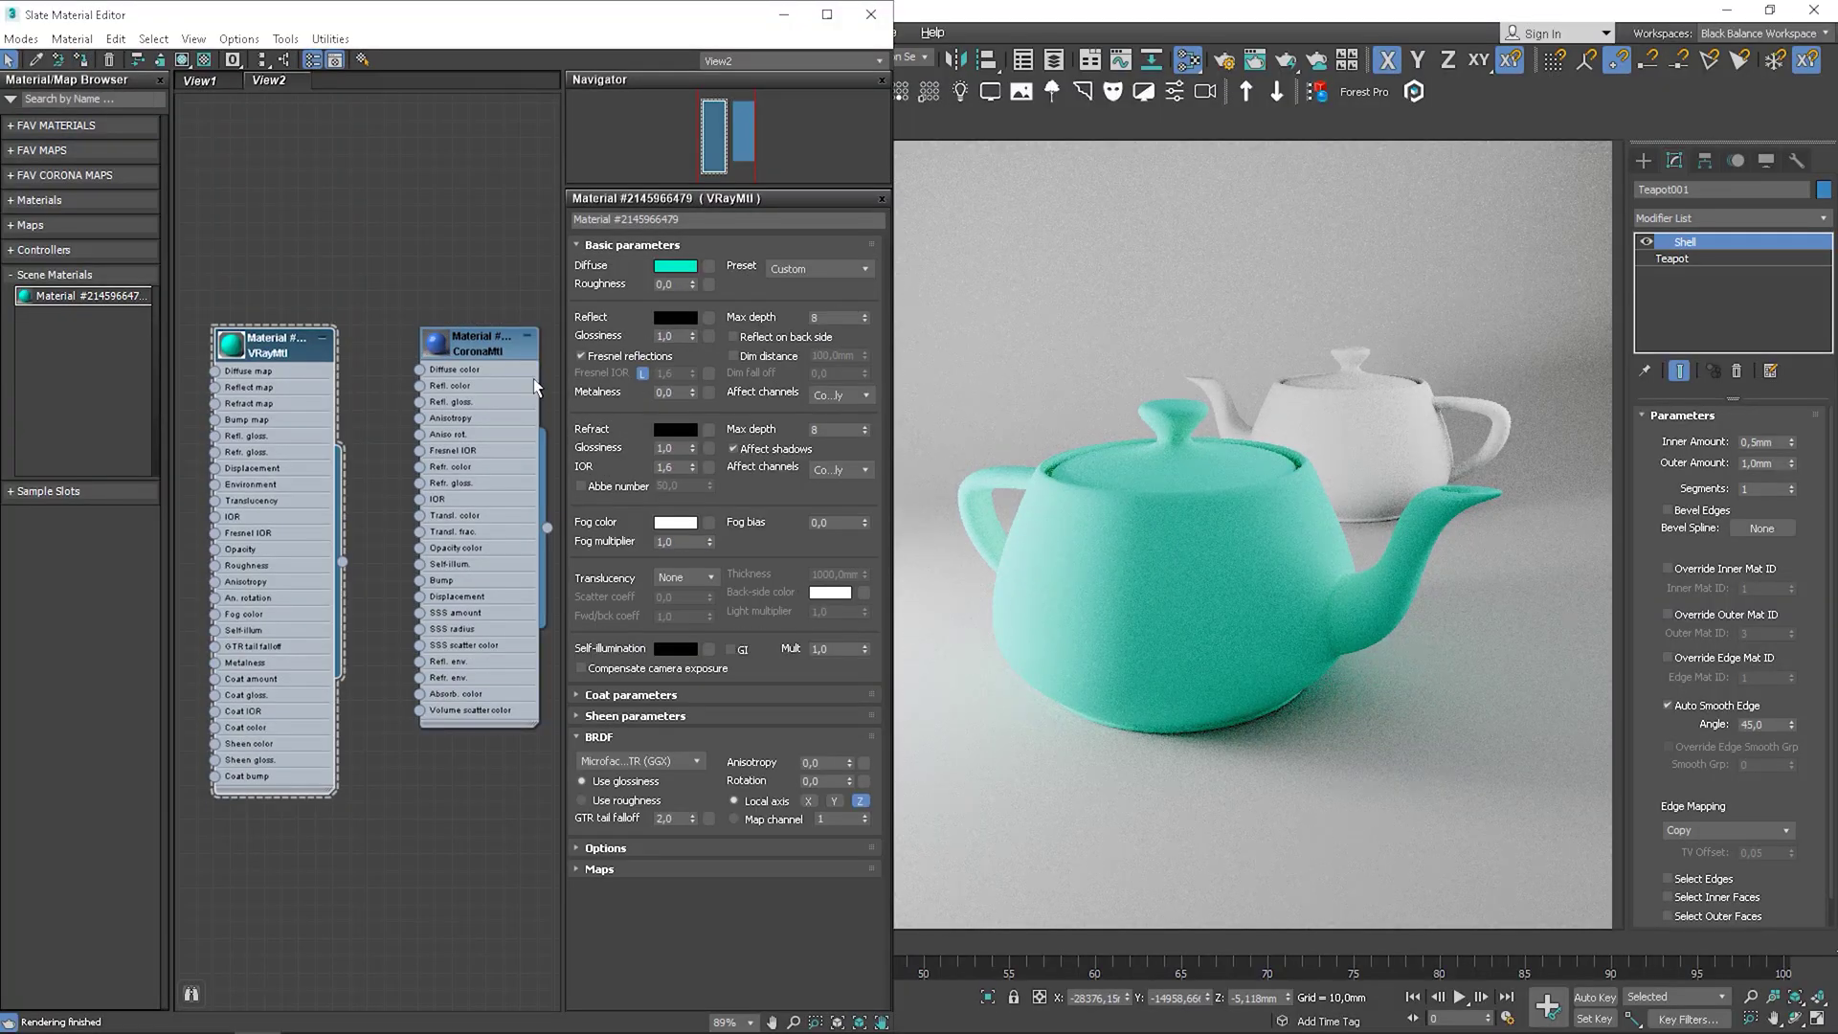
- Set the VRayMtl reflect colour to full white and unlock the Fresnel IOR
click(673, 320)
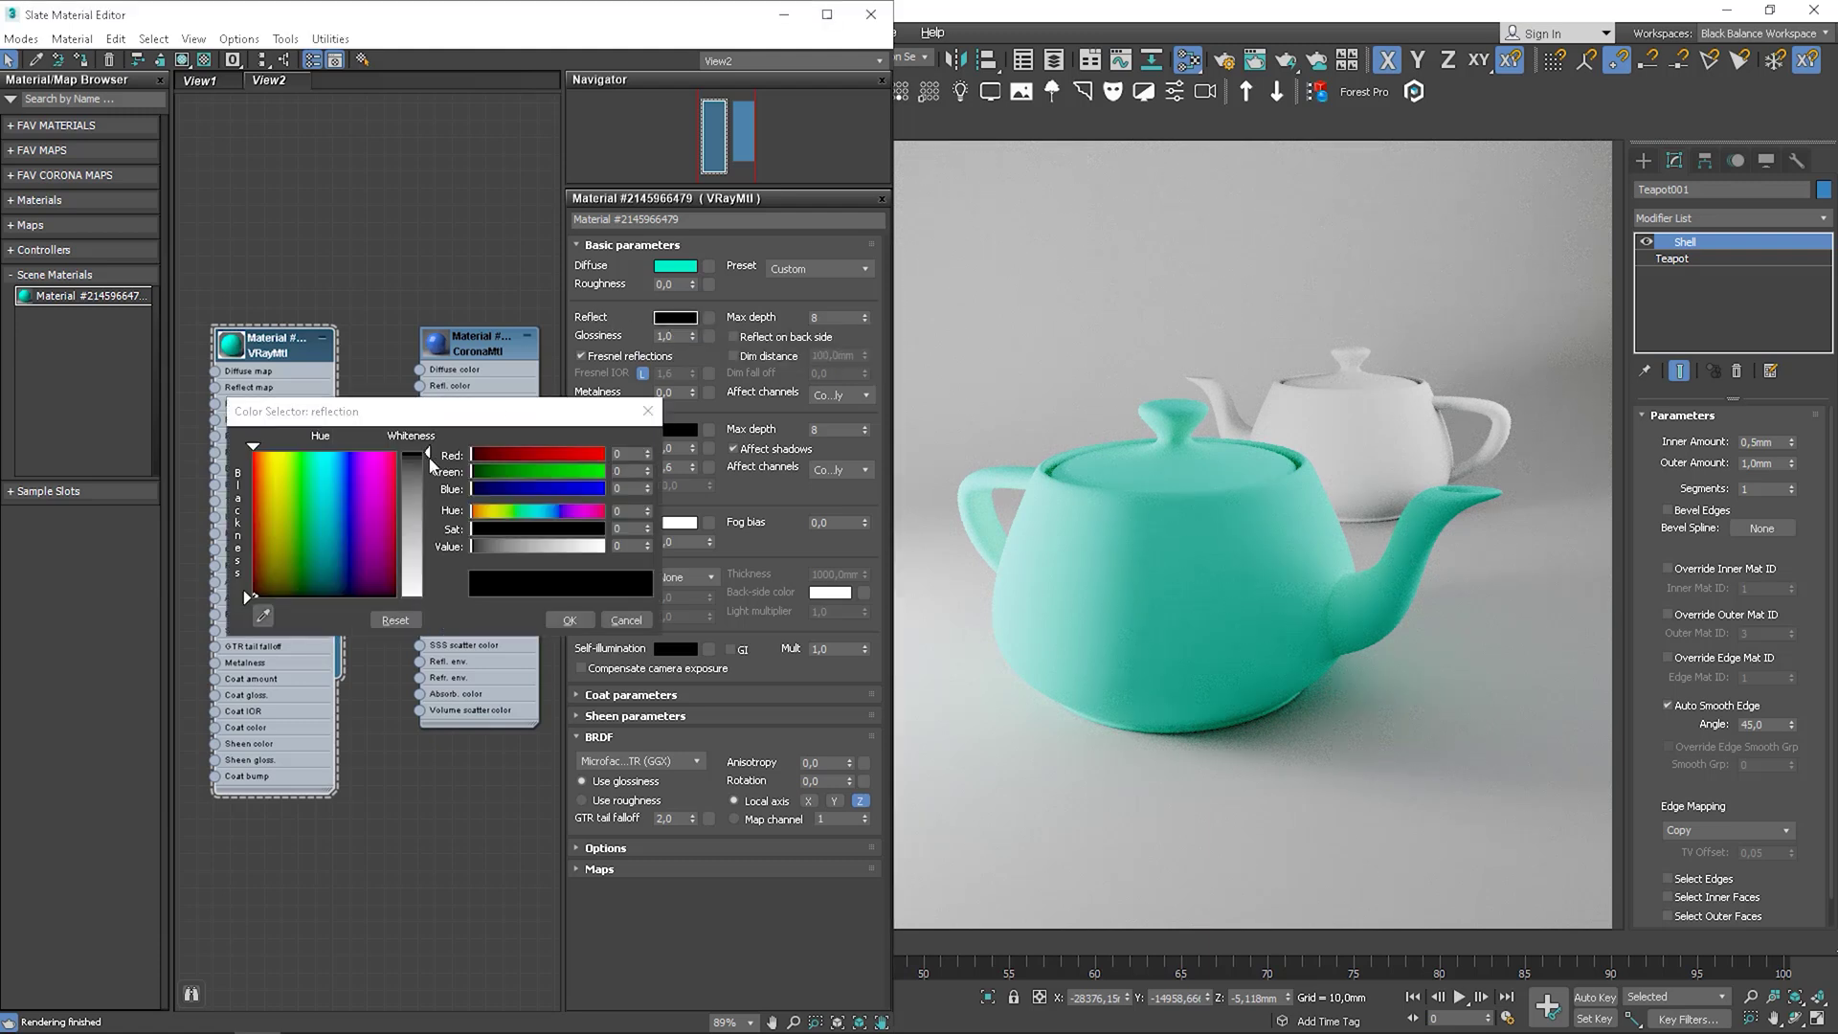
drag(430, 466, 437, 599)
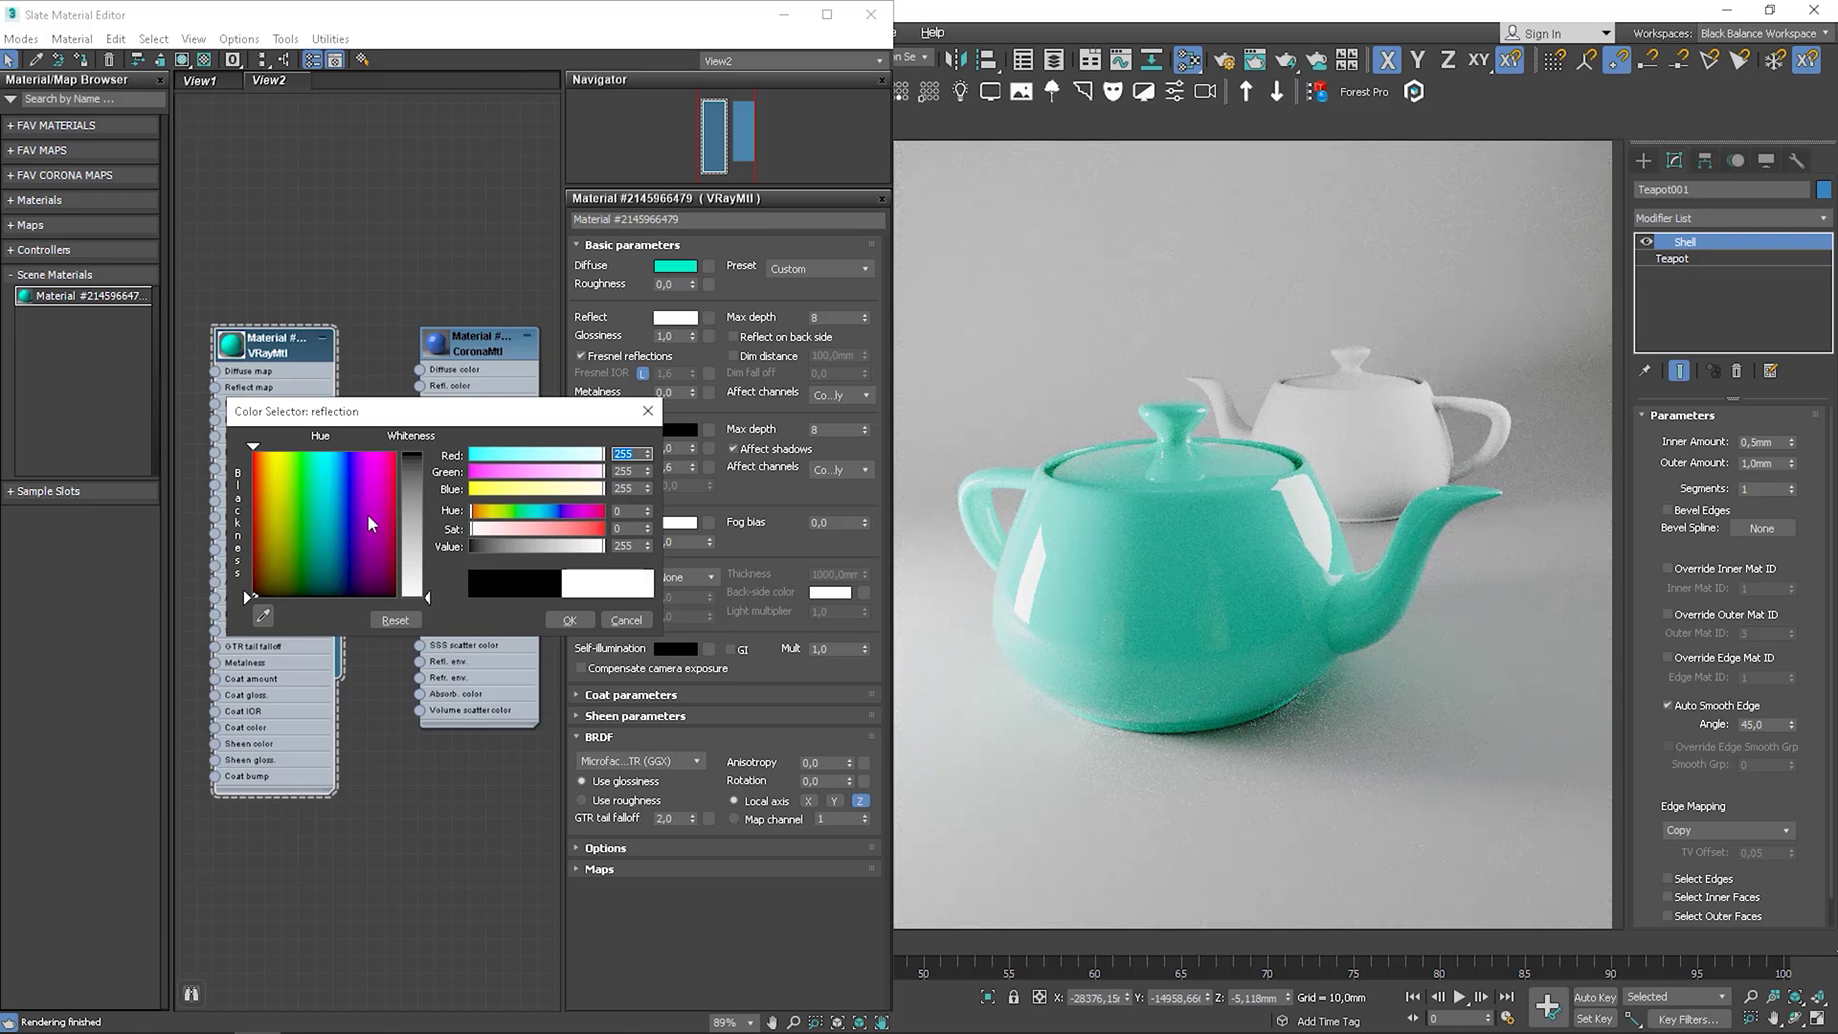
drag(330, 507, 305, 480)
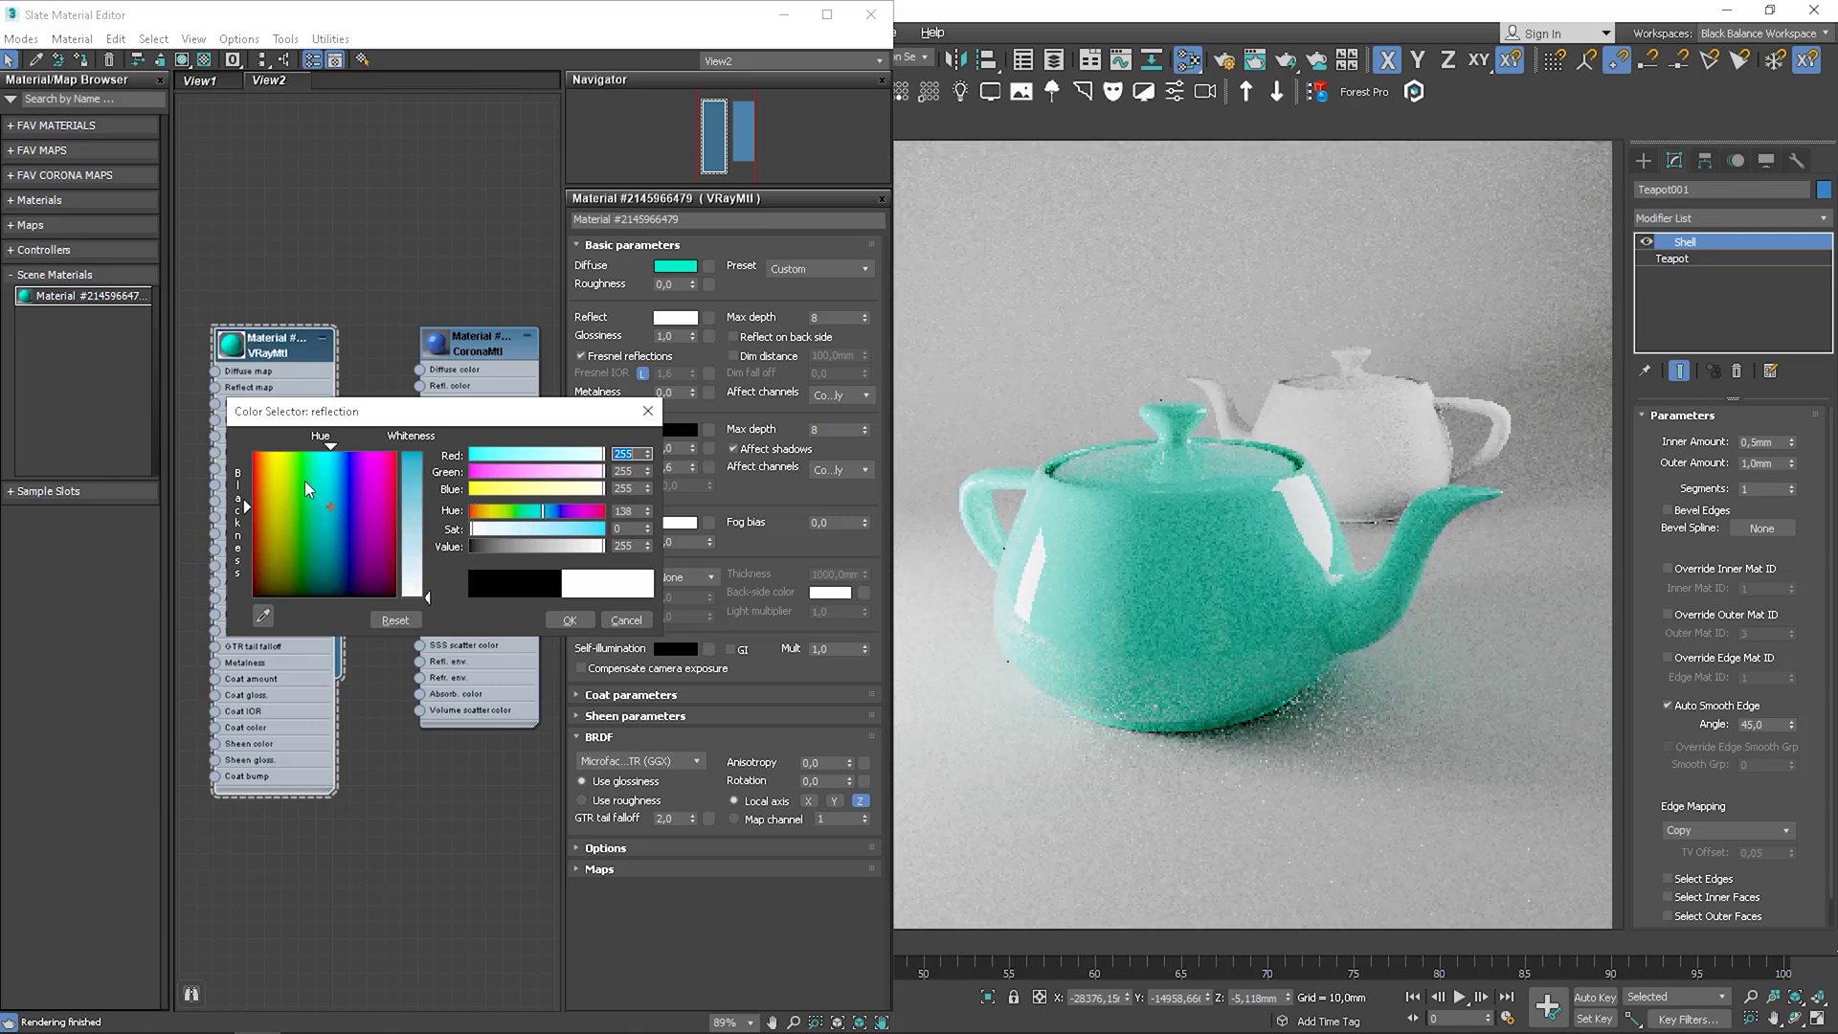
click(362, 491)
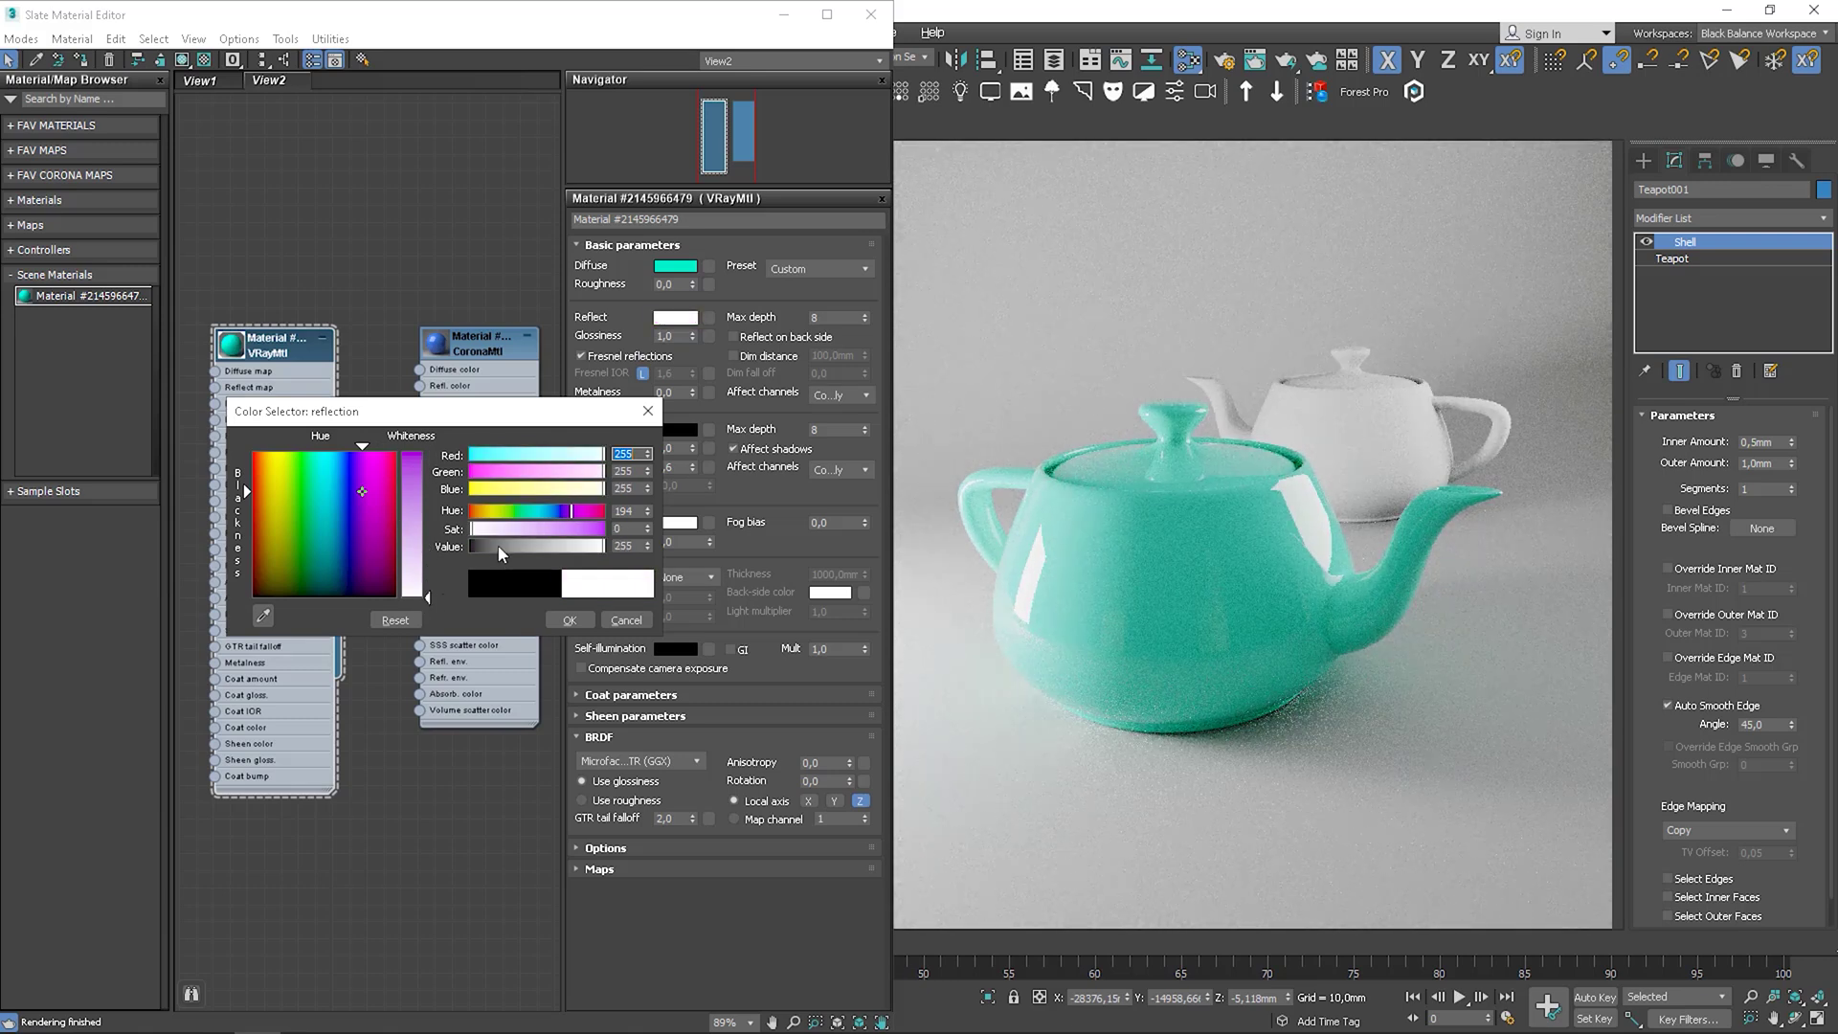
drag(498, 544, 480, 544)
click(626, 619)
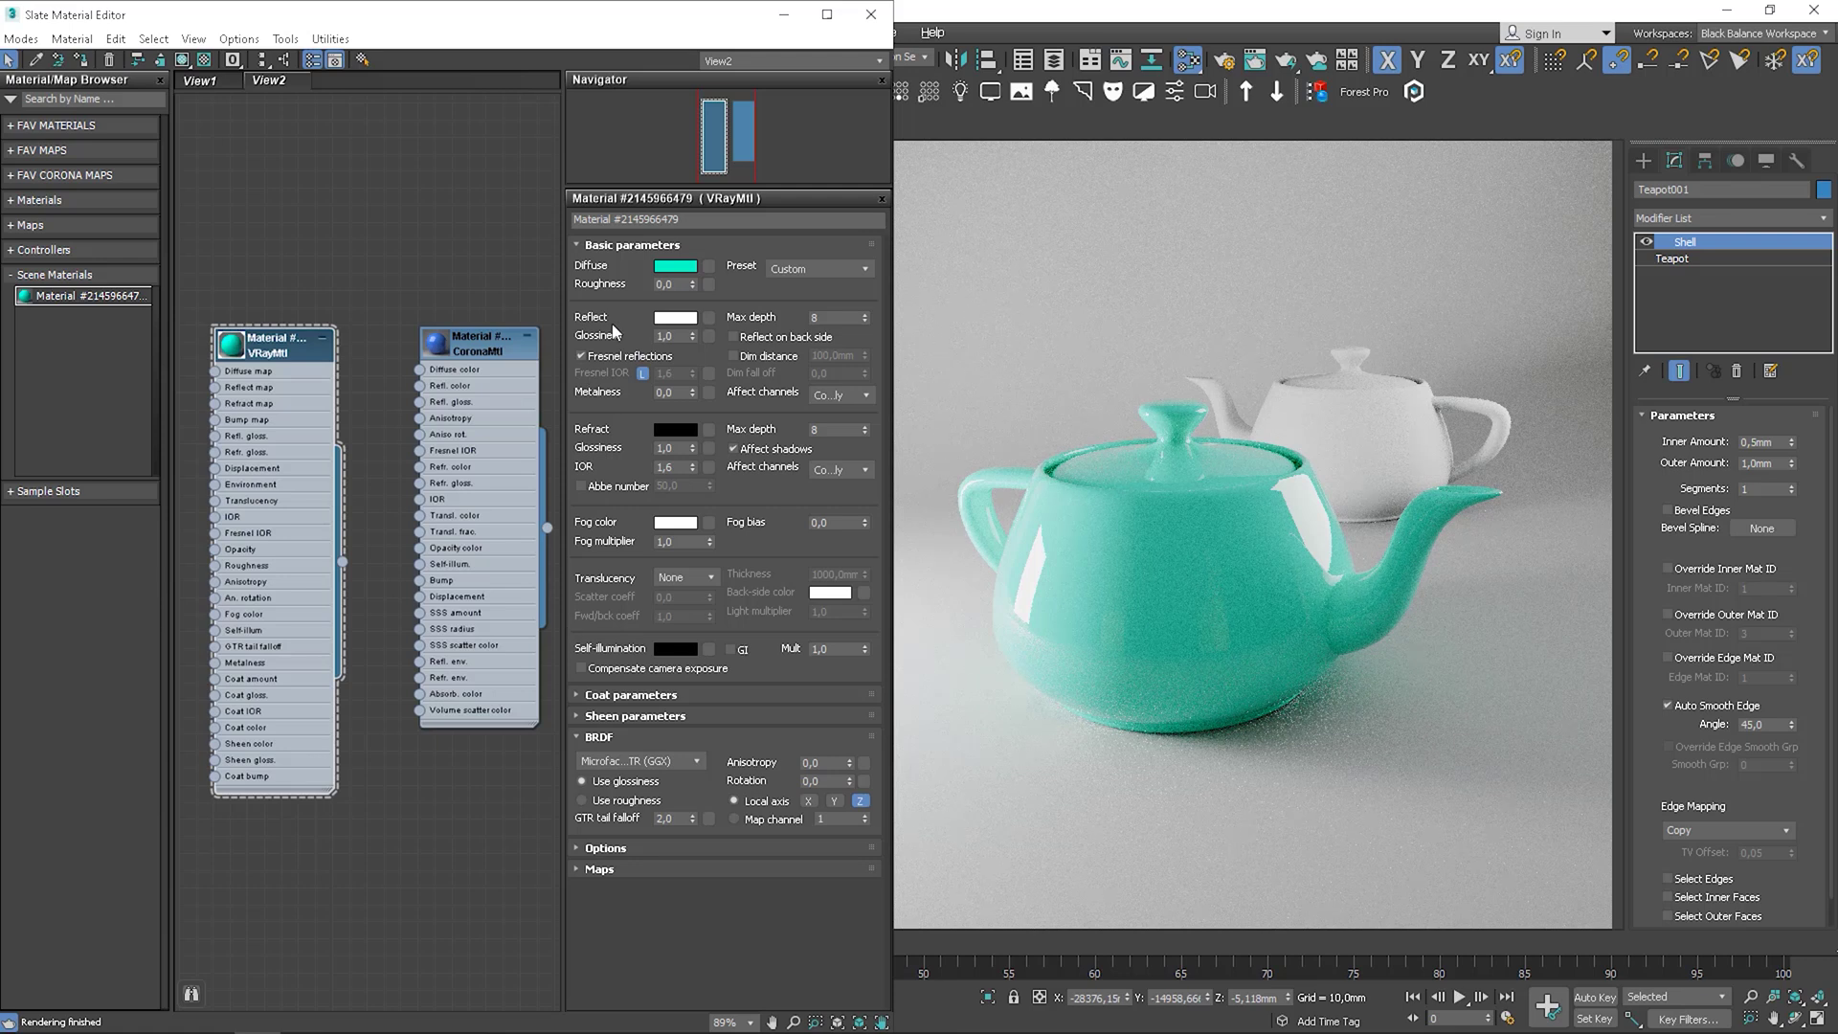
click(643, 374)
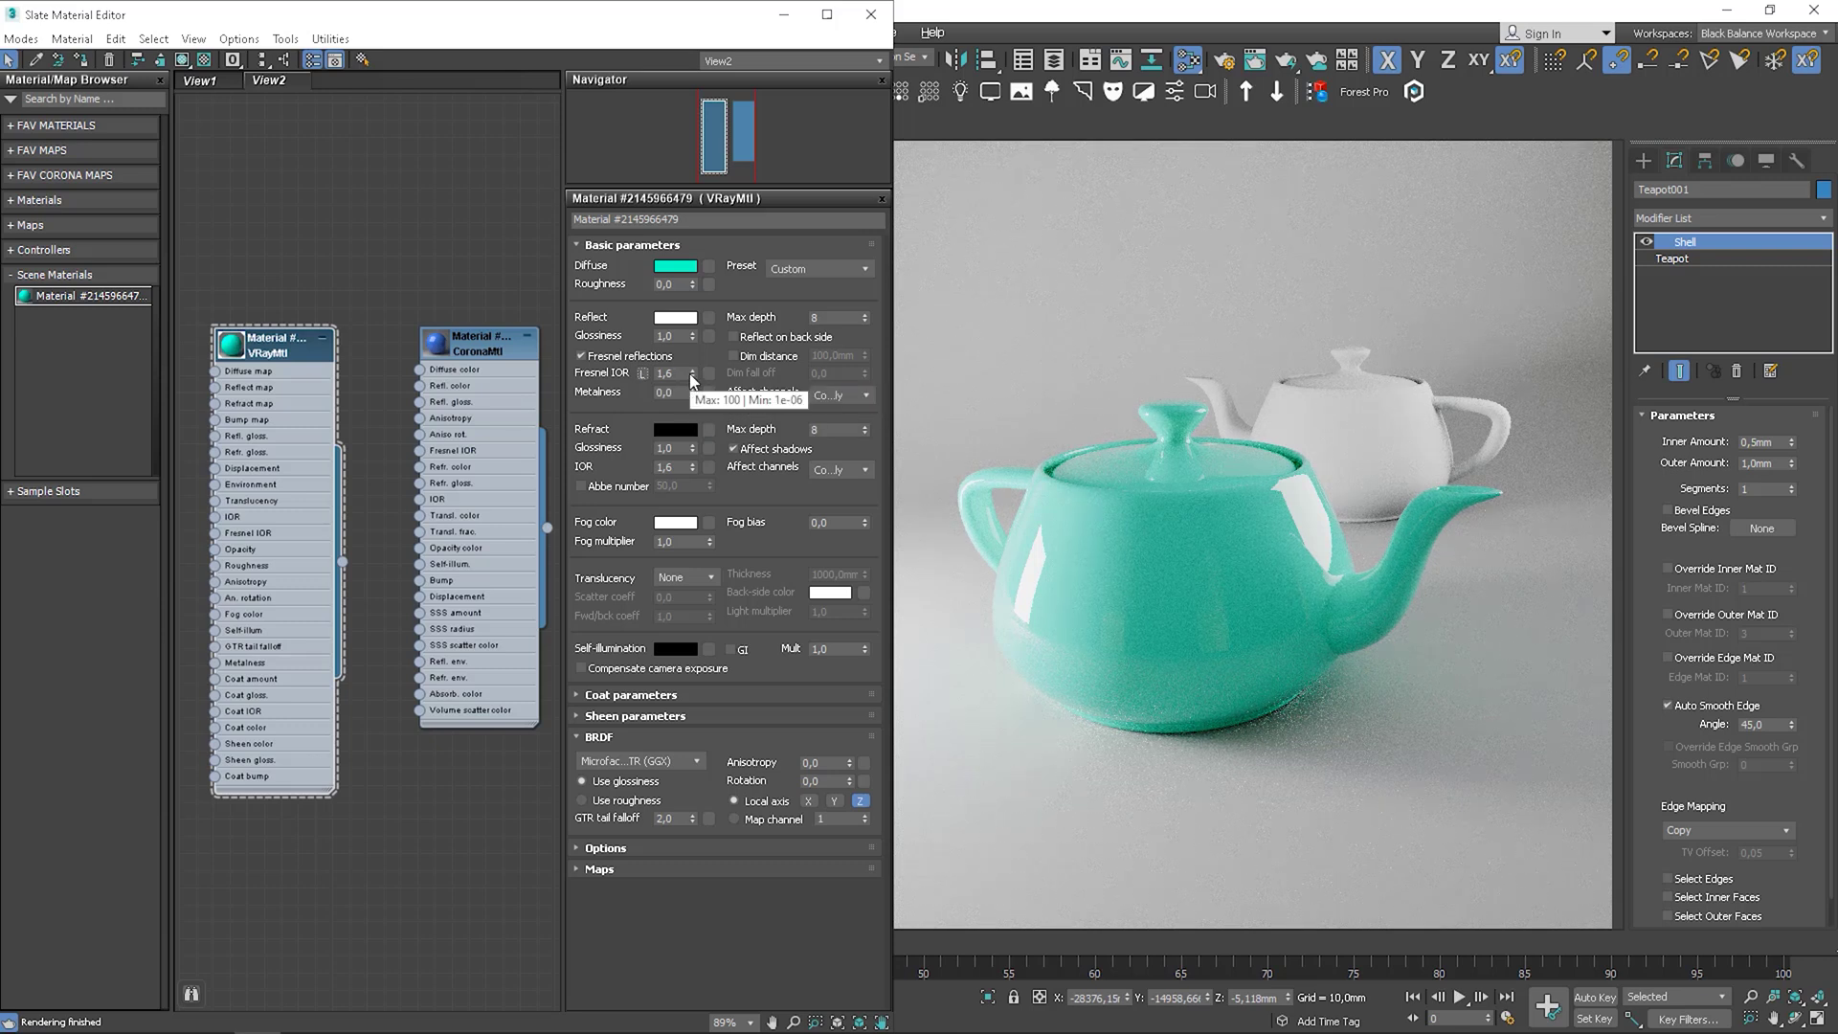
- Raise the VRayMtl Fresnel IOR from 2,84 and 7,94 up to 100
drag(693, 379, 683, 251)
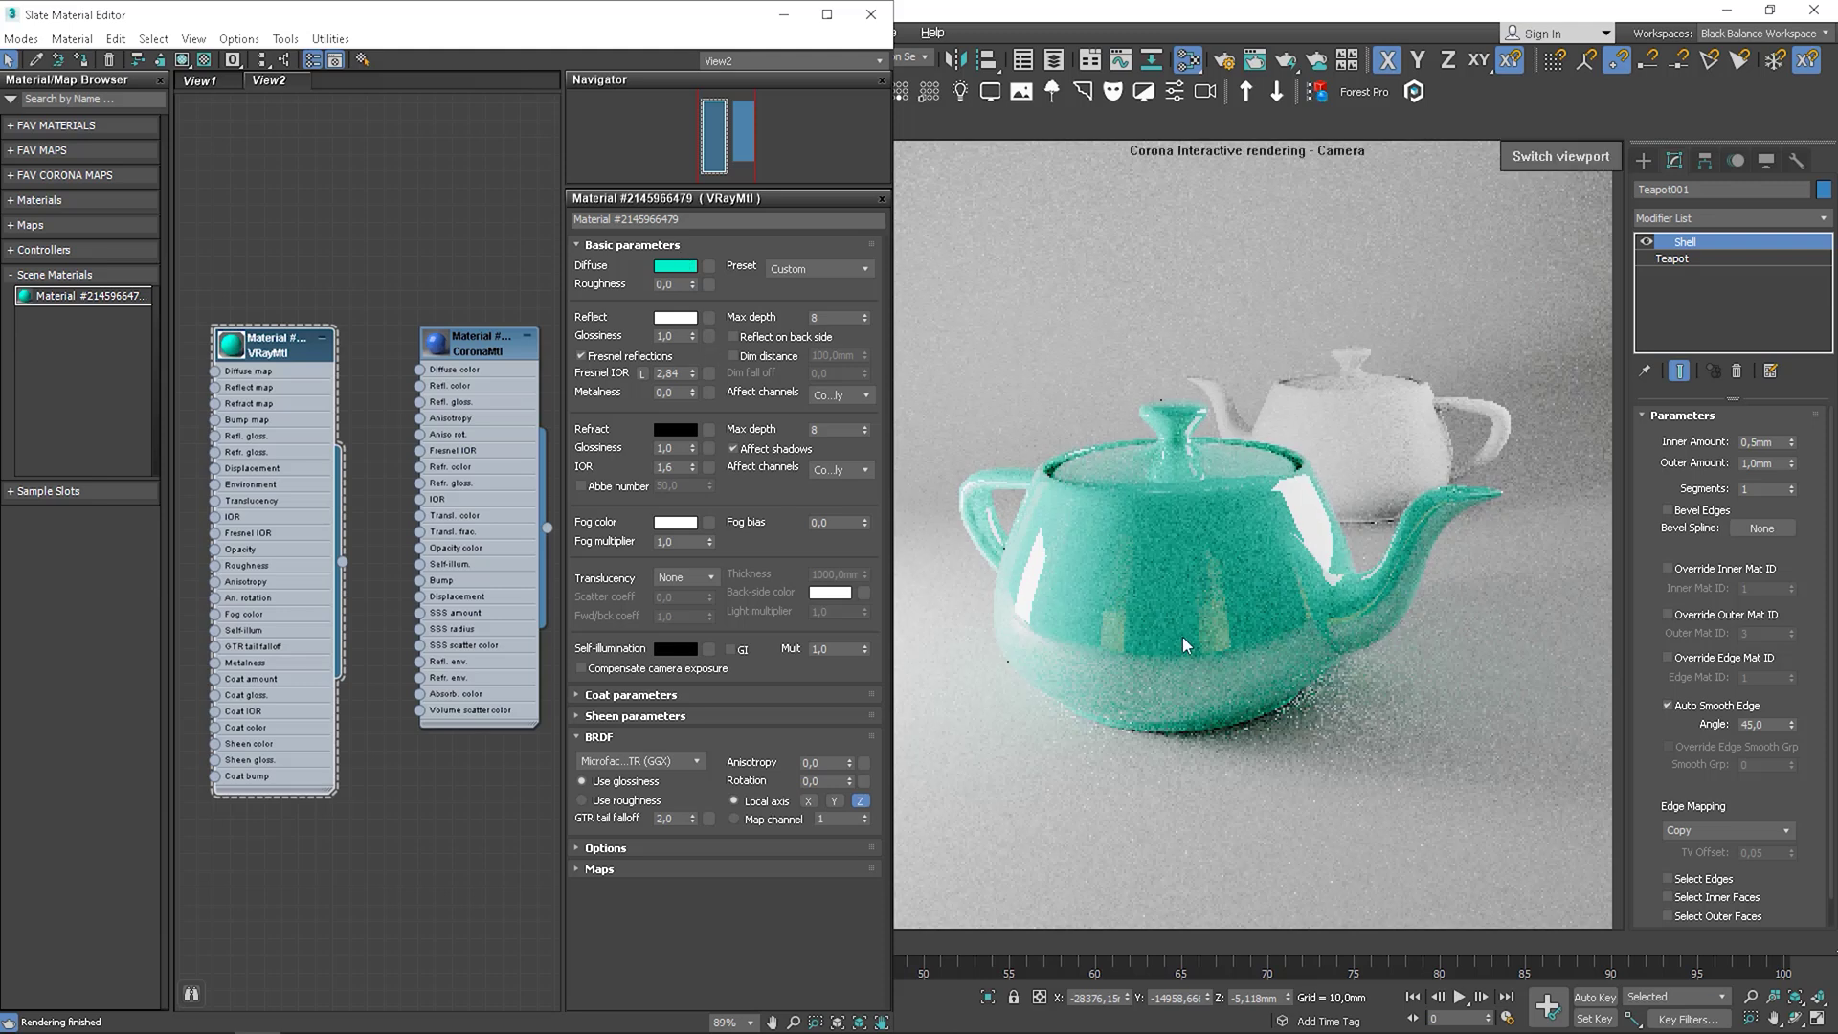
drag(693, 373, 679, 125)
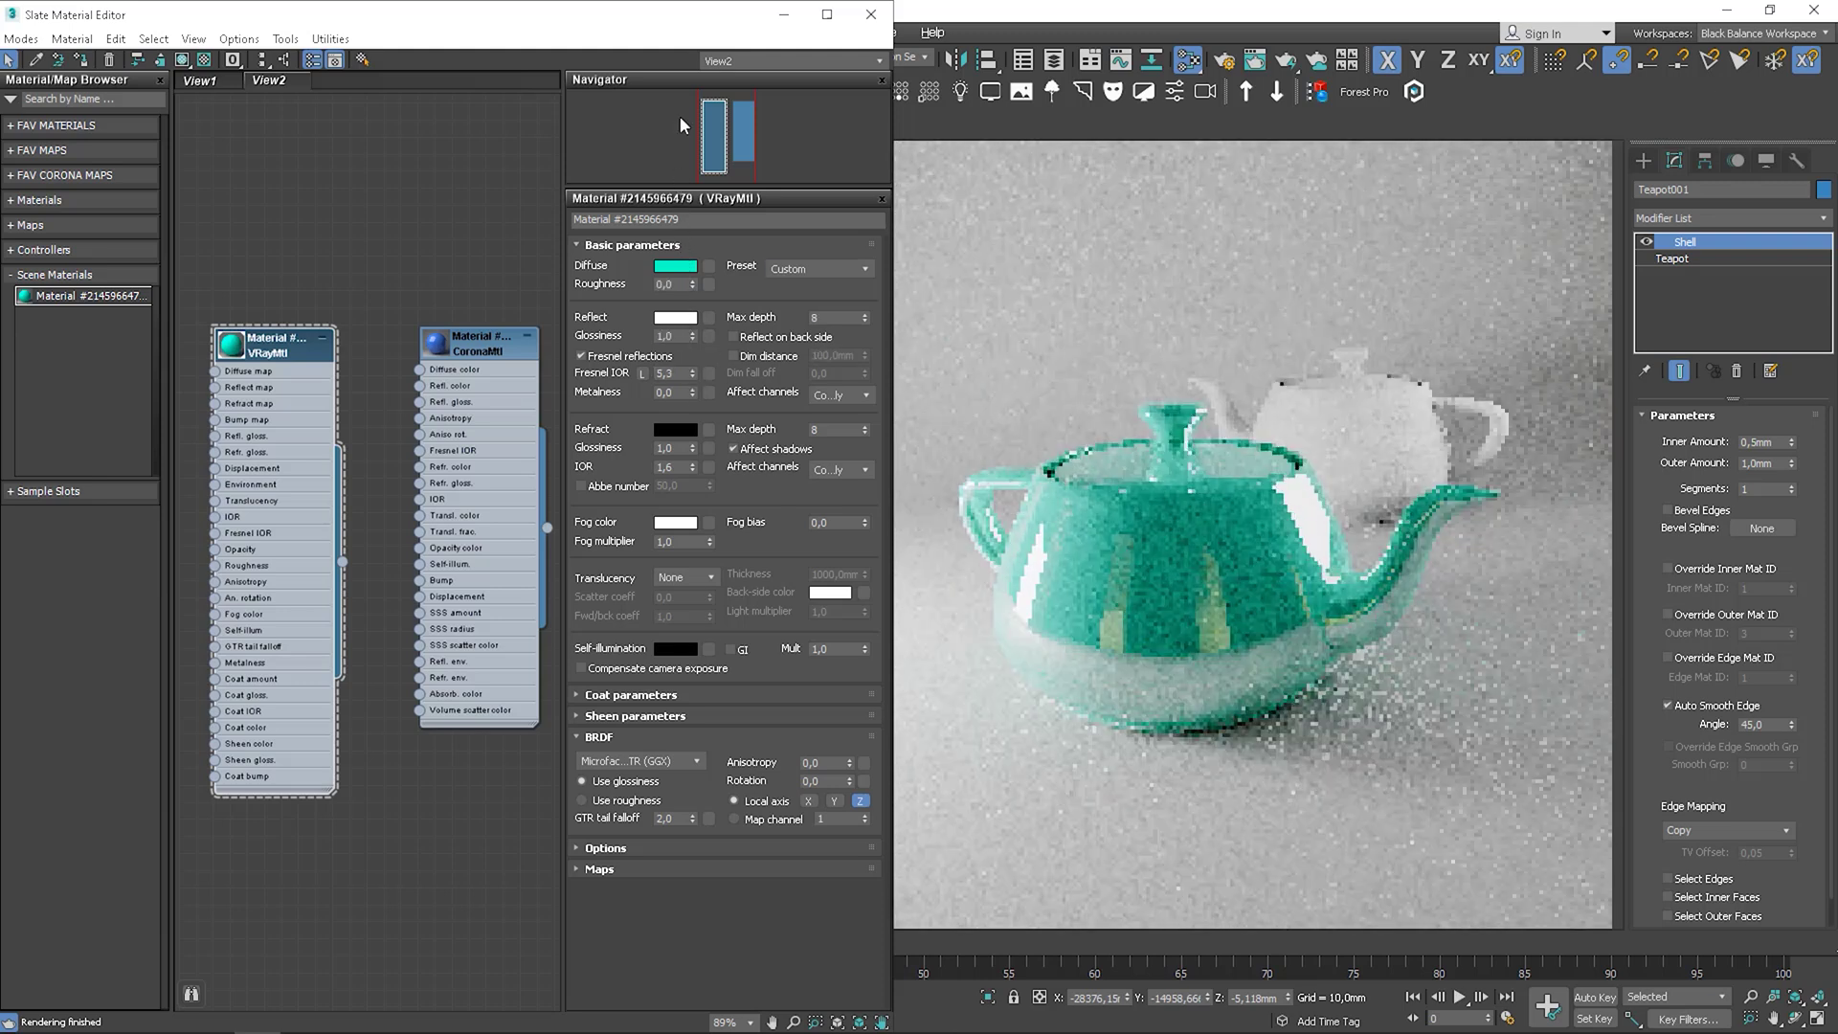
drag(692, 372, 676, 209)
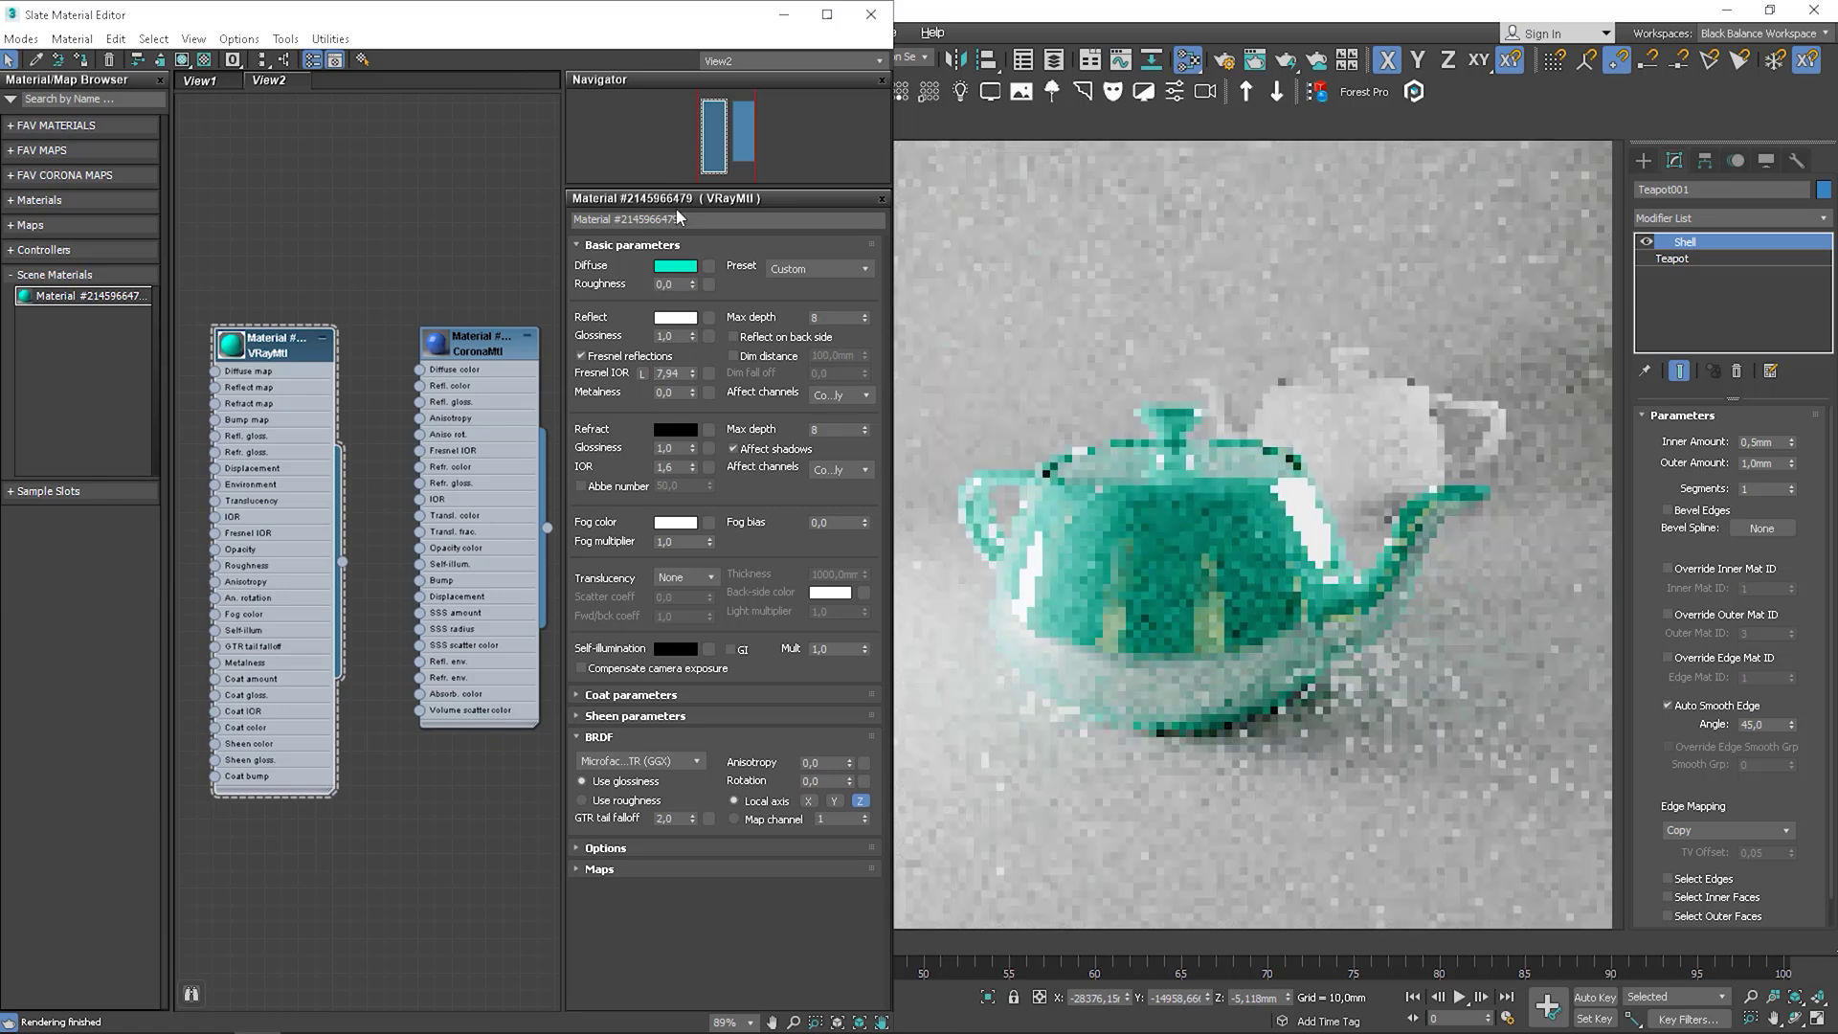
double_click(667, 373)
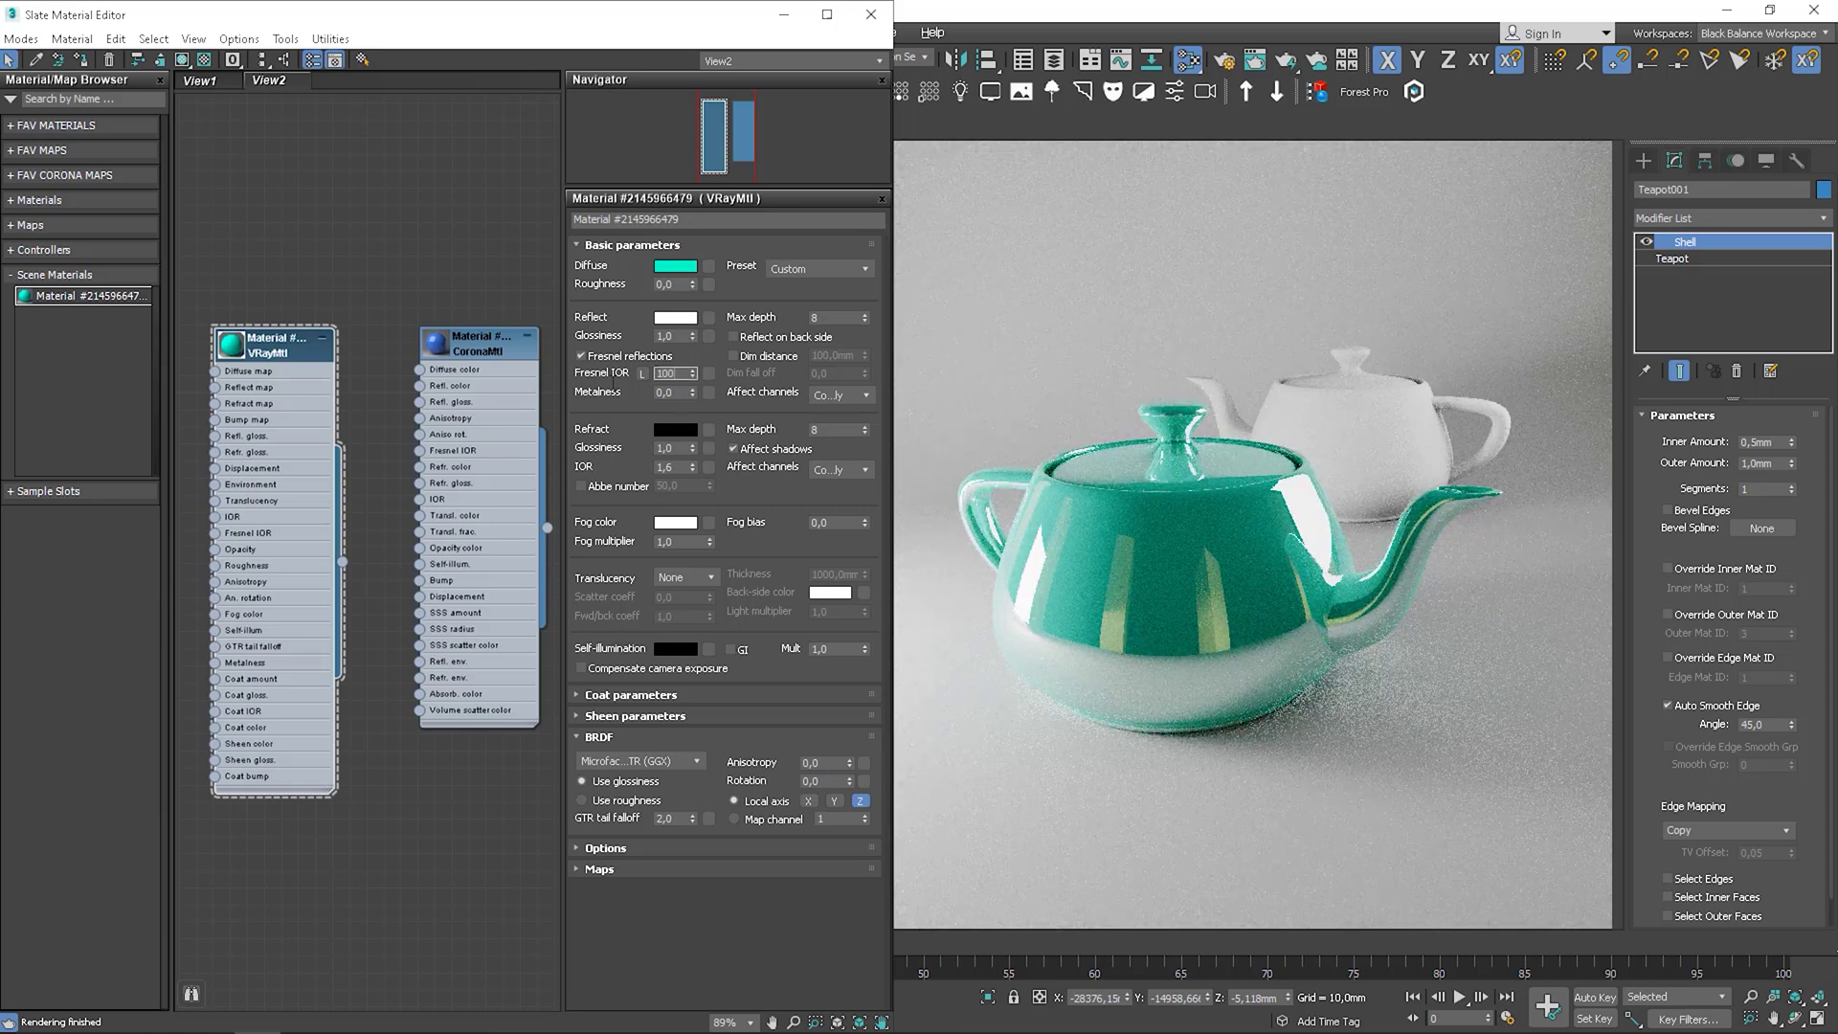
key(Return)
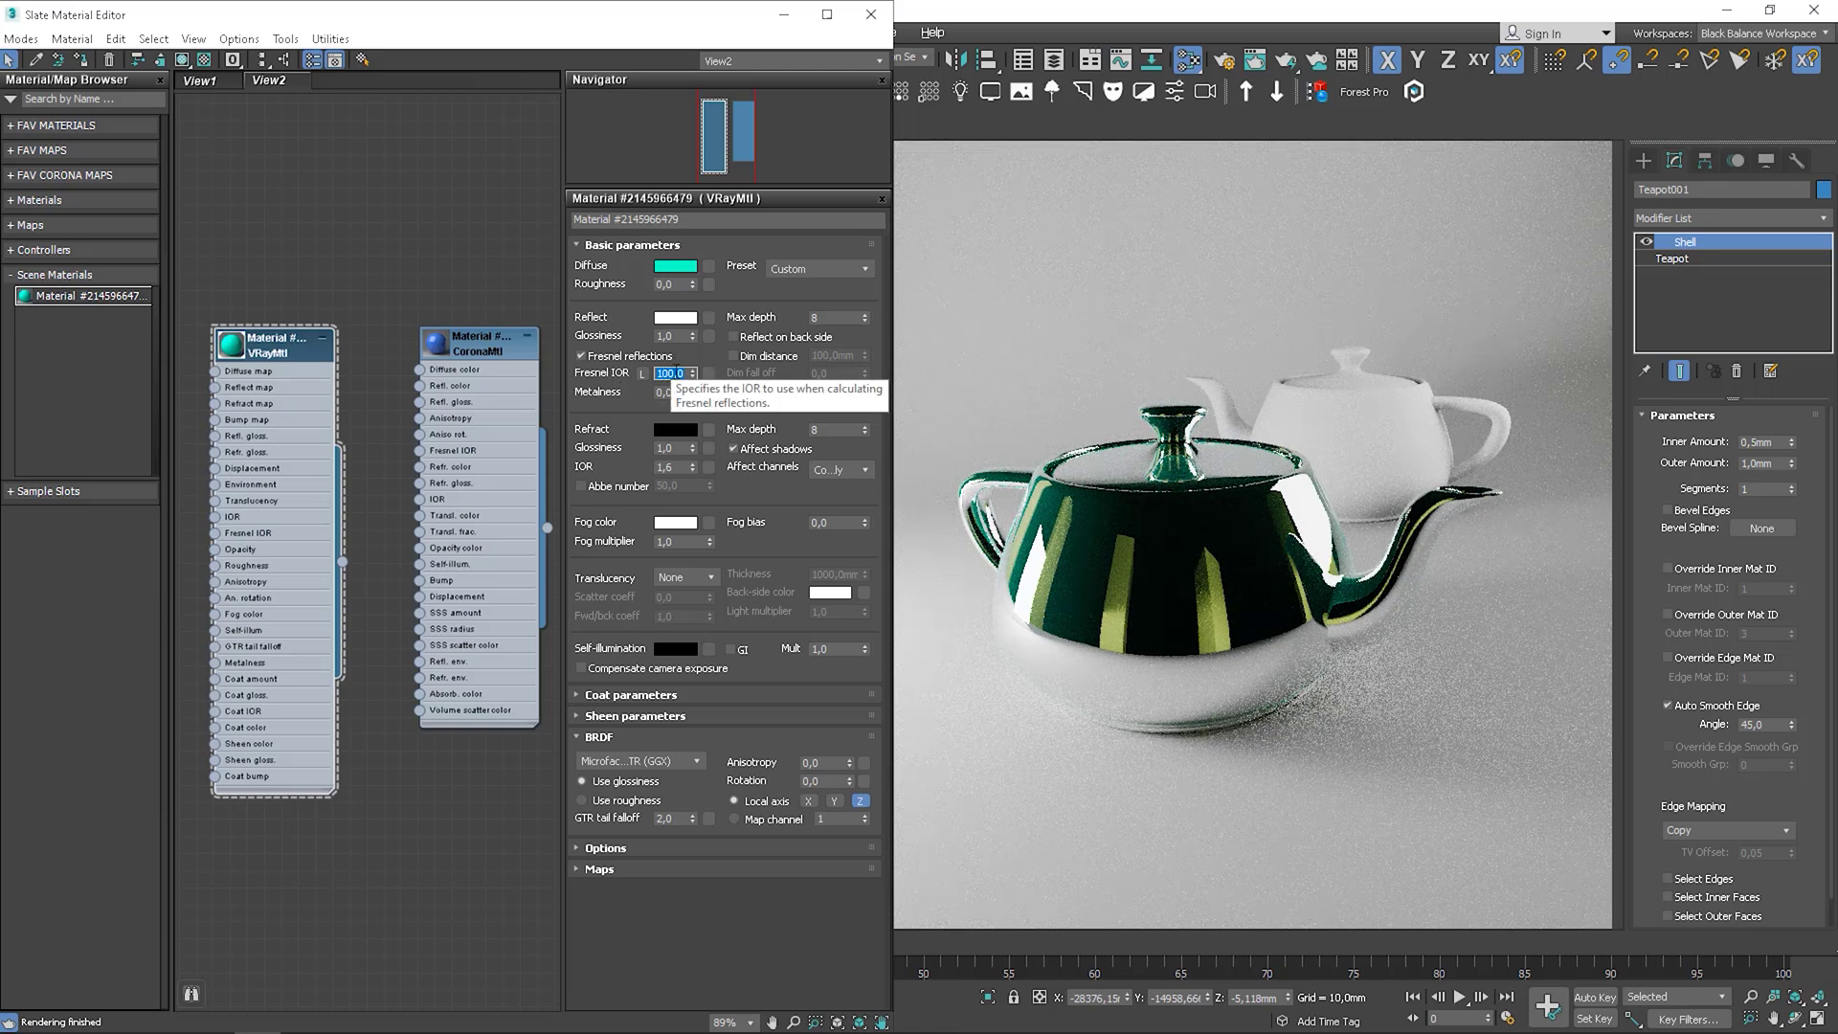
click(673, 264)
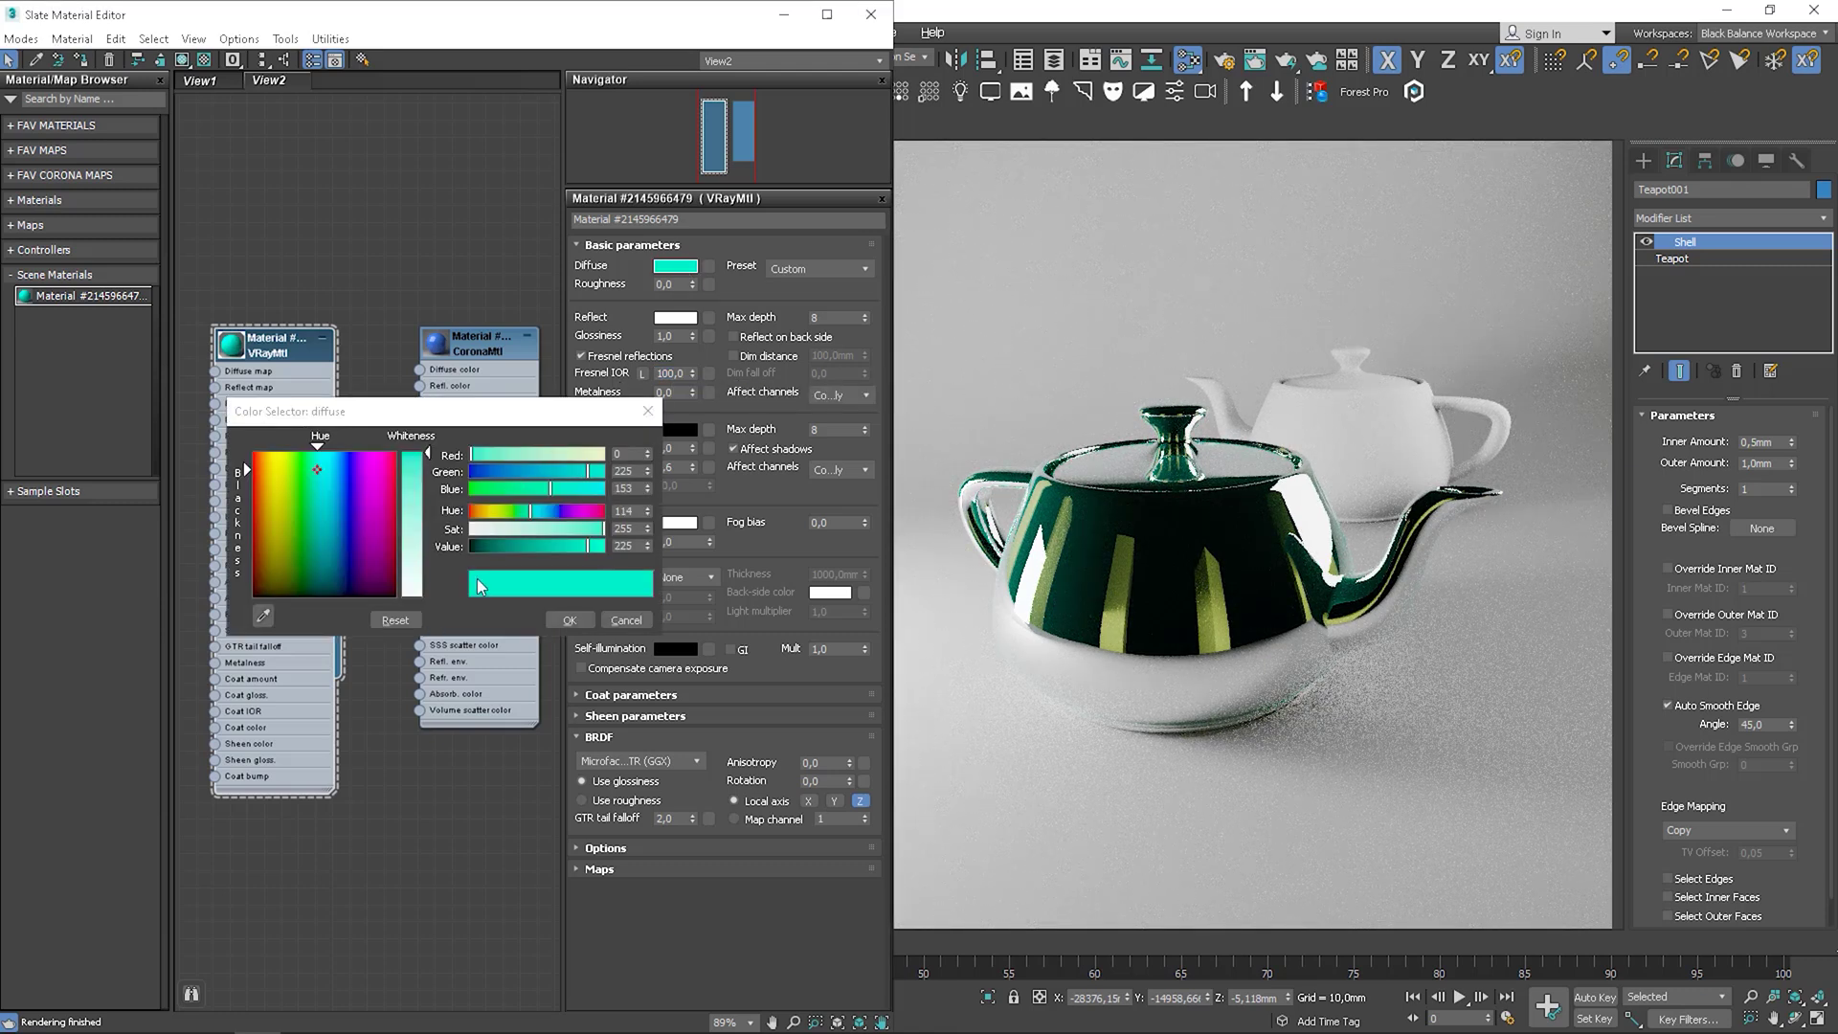
- Give the VRayMtl a black diffuse and set reflection glossiness to about 0,77
click(394, 619)
click(570, 620)
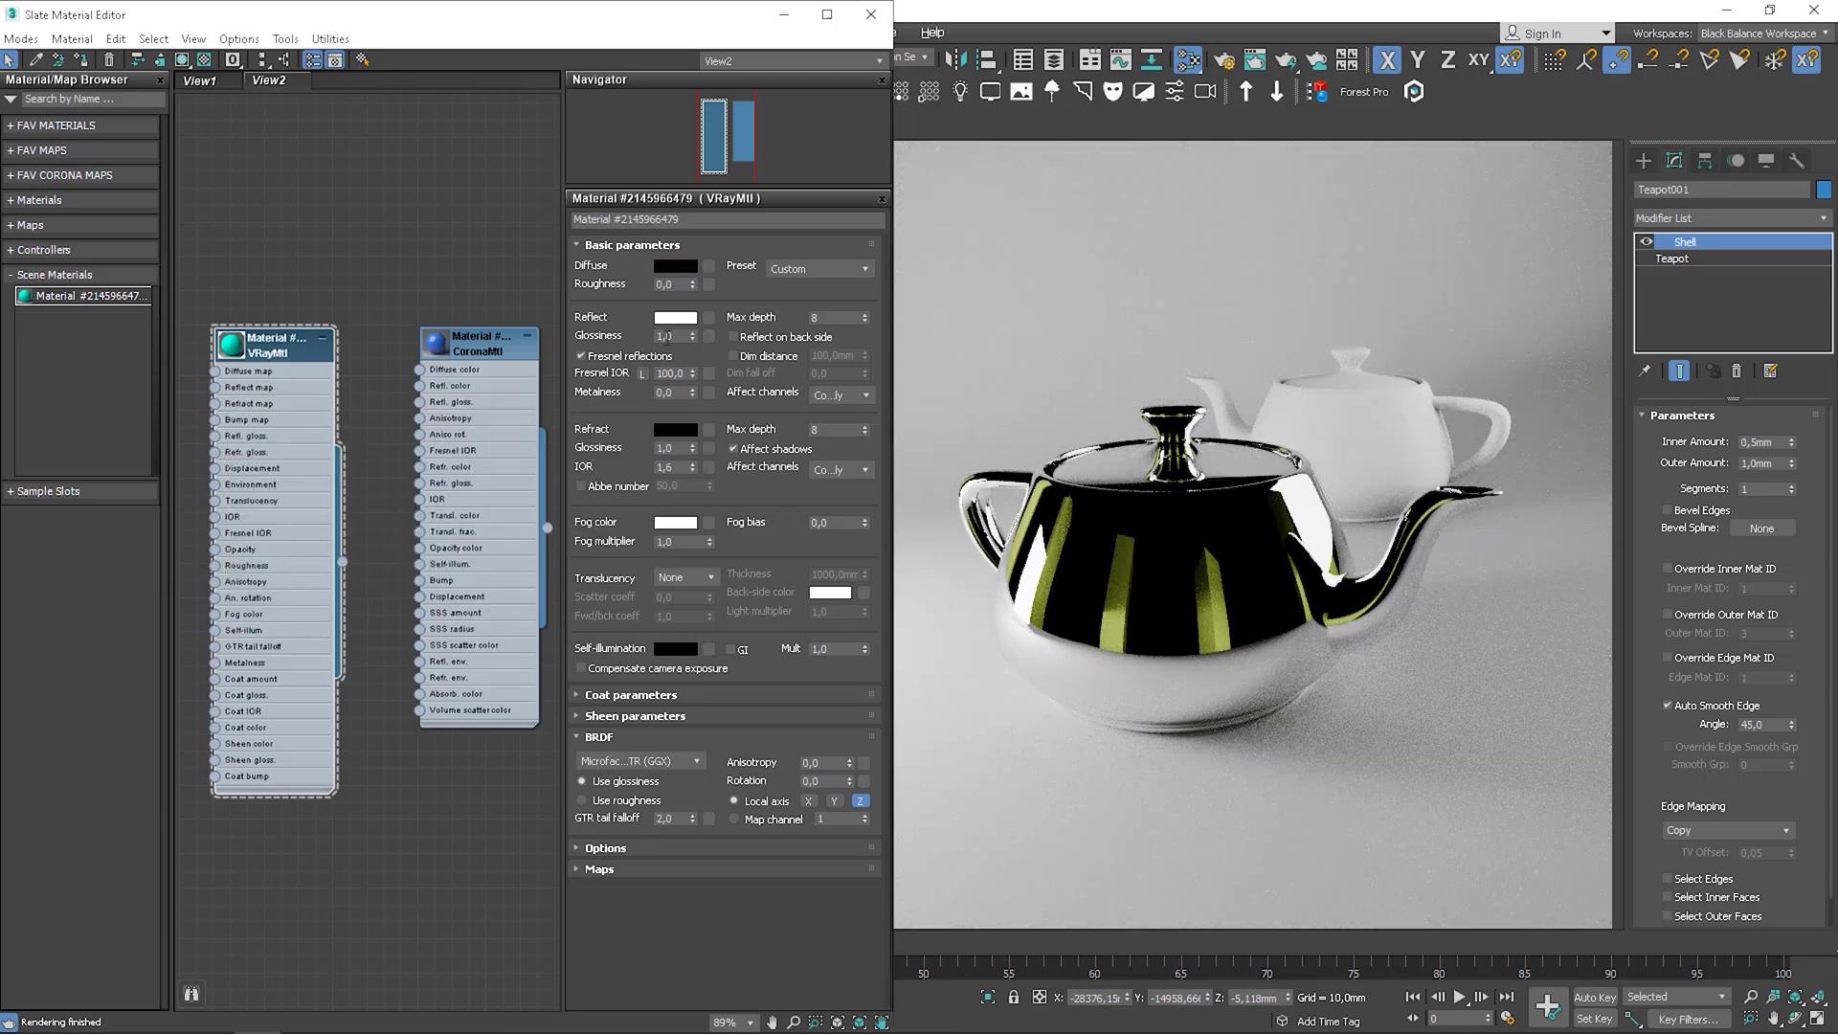
drag(693, 337, 704, 448)
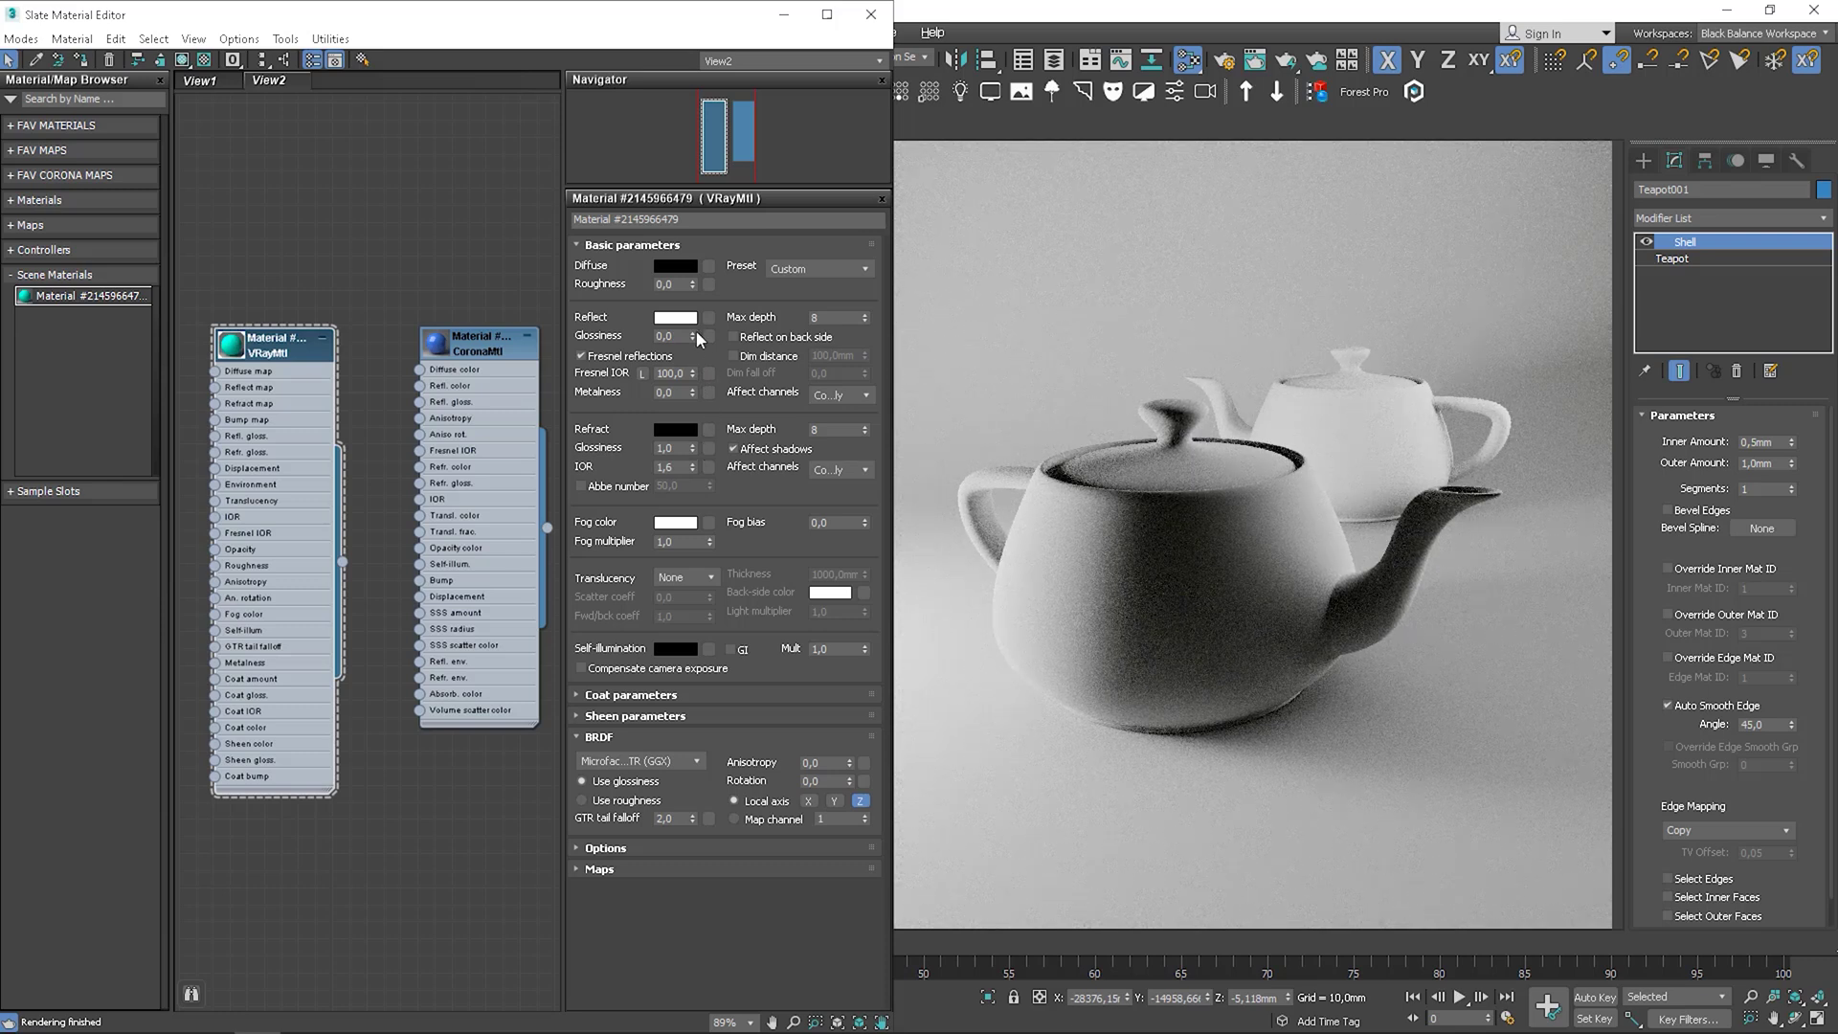
drag(693, 336, 689, 256)
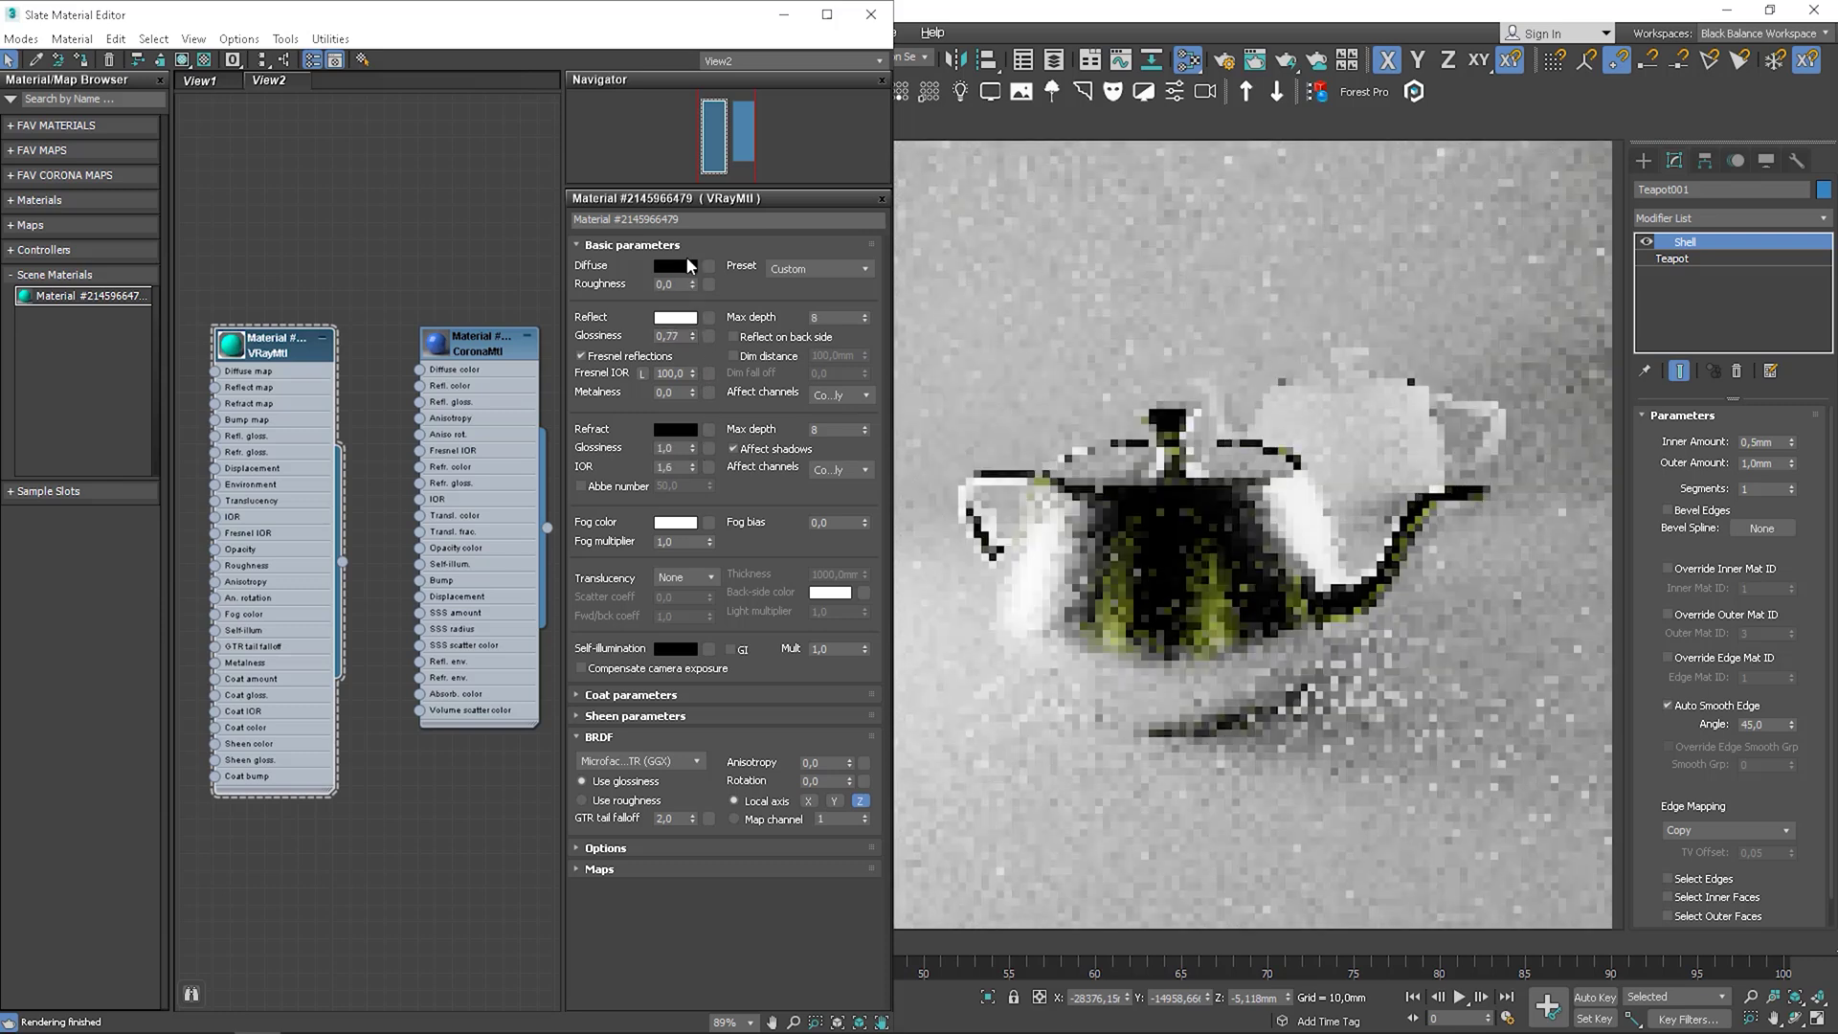
- Set the VRayMtl Fresnel IOR to 1,6
click(671, 373)
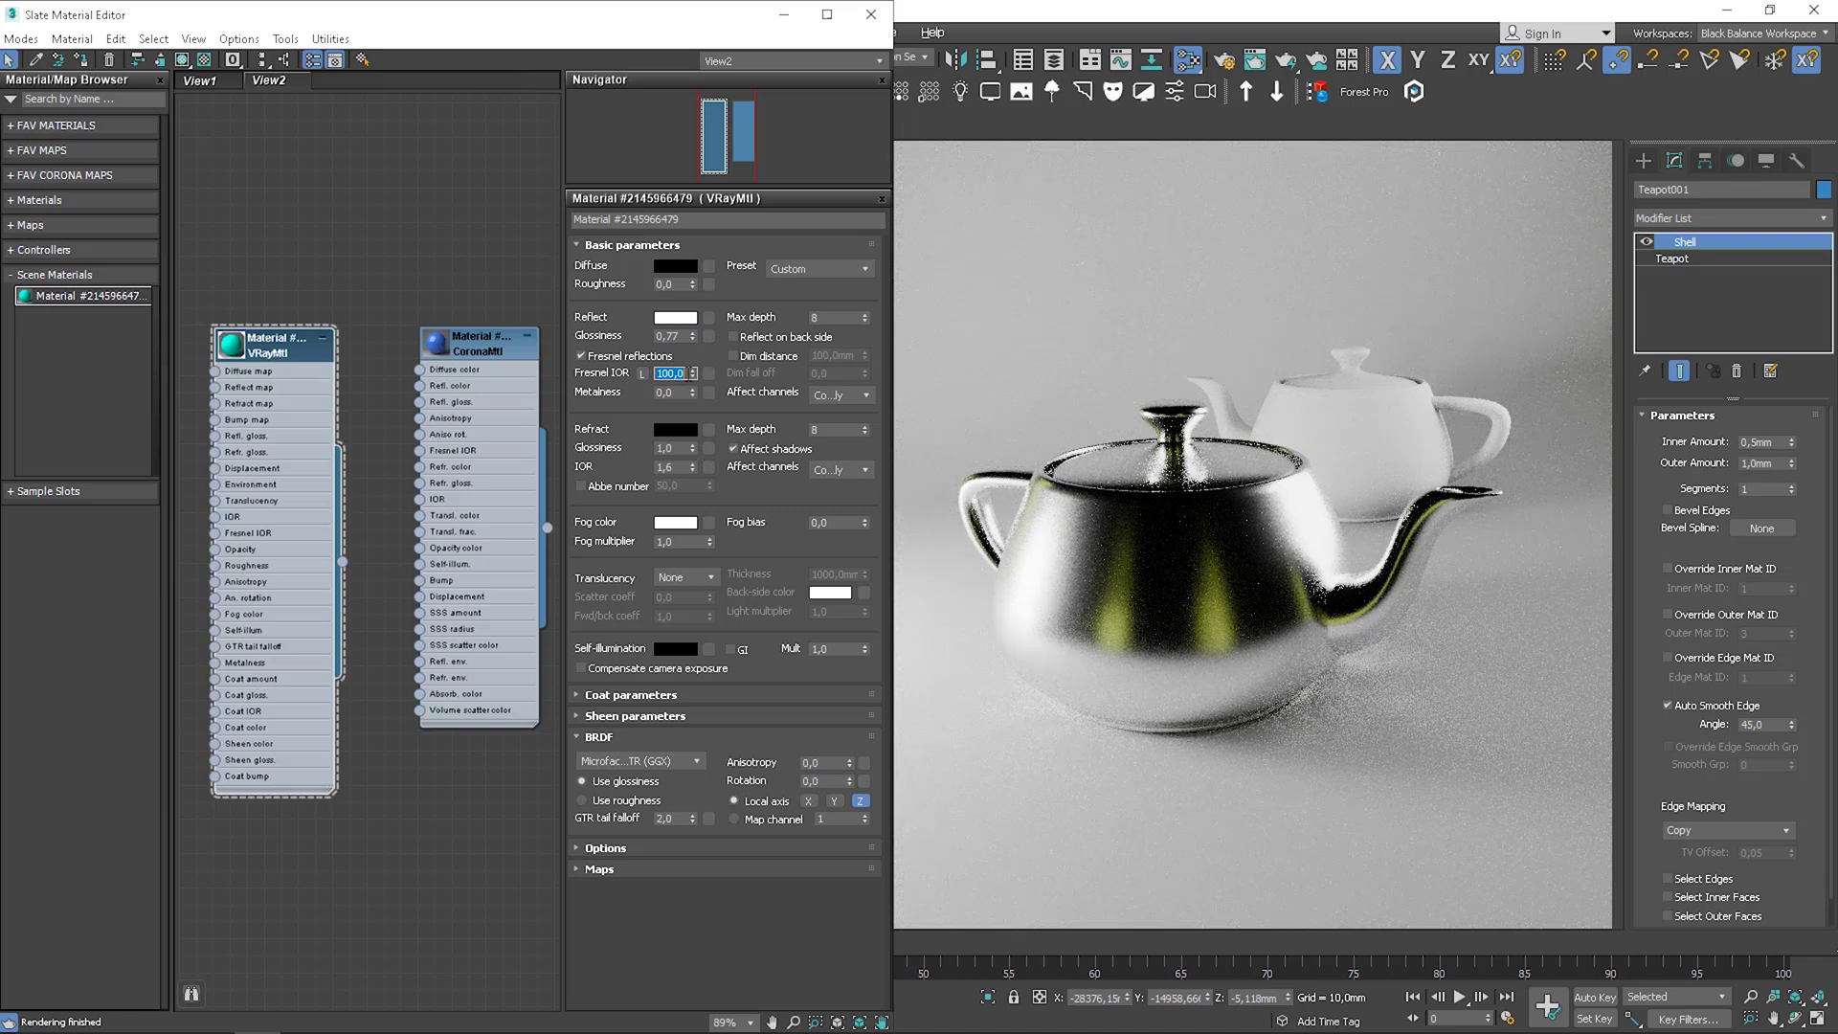
text(1,6)
key(Return)
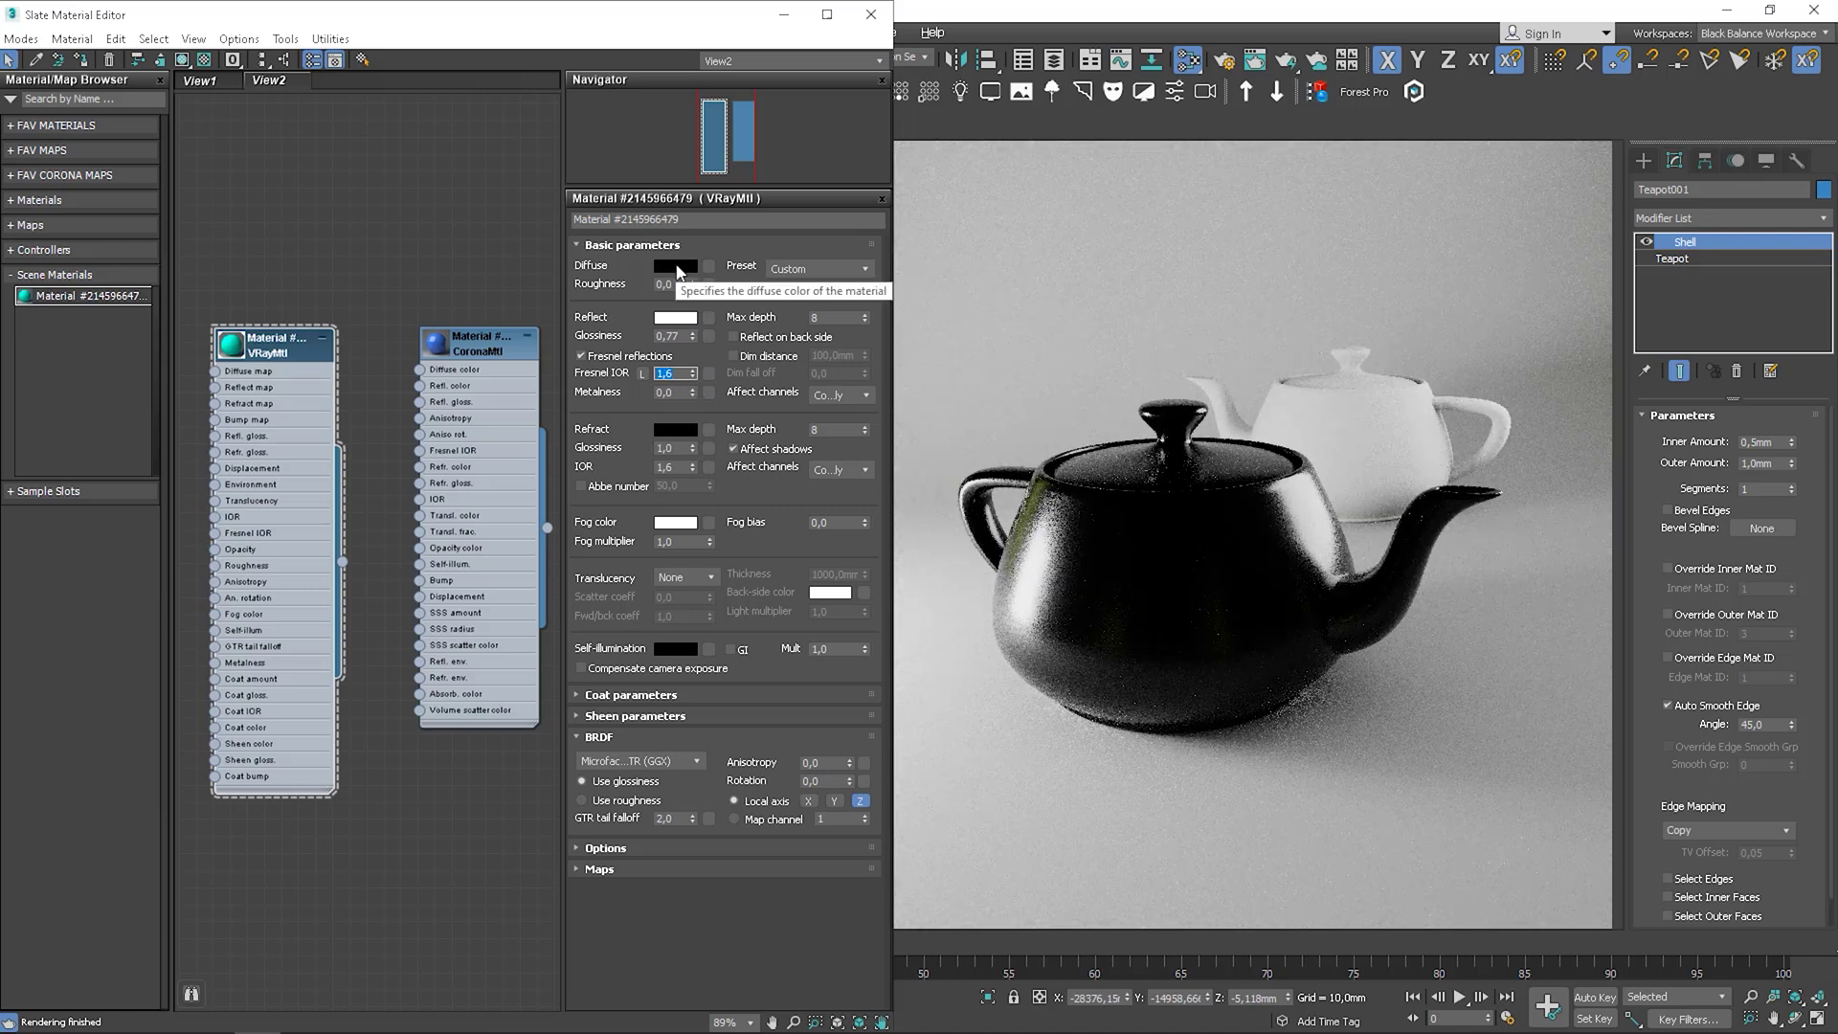
click(677, 268)
- Make the V-Ray diffuse bright green and drop reflection glossiness to 0,72
drag(547, 488, 593, 489)
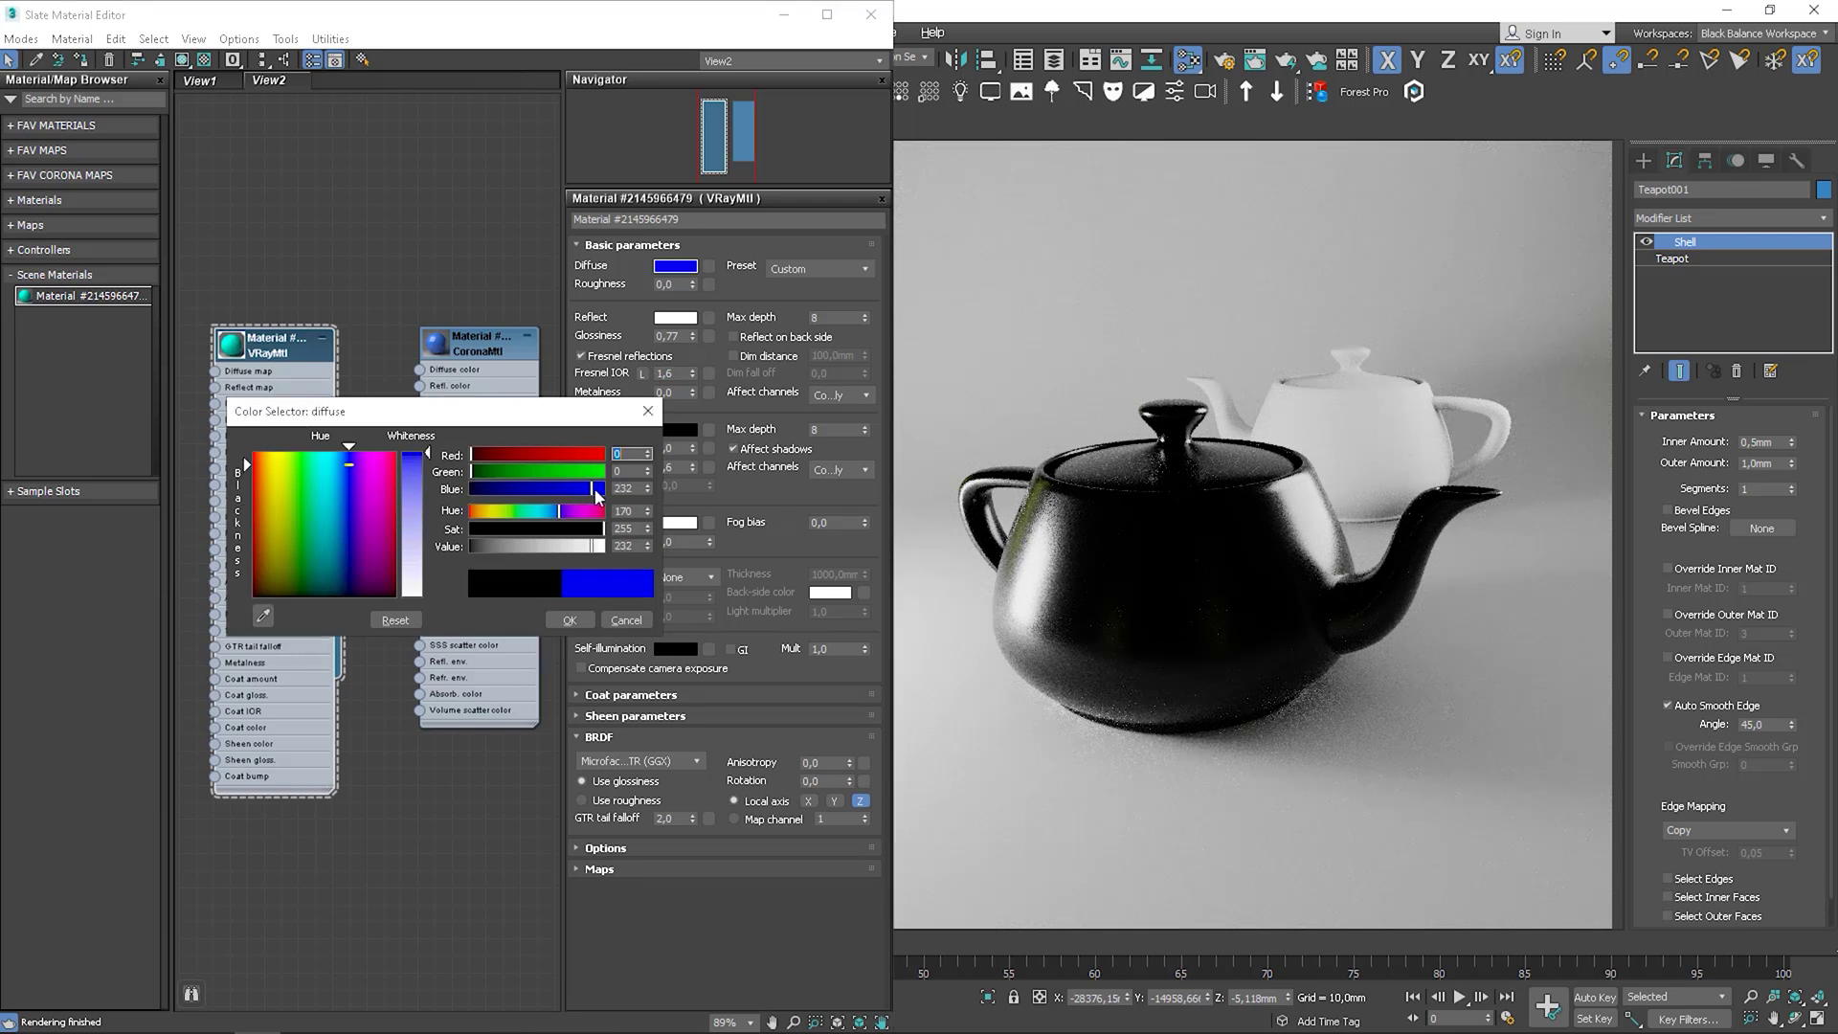
click(515, 517)
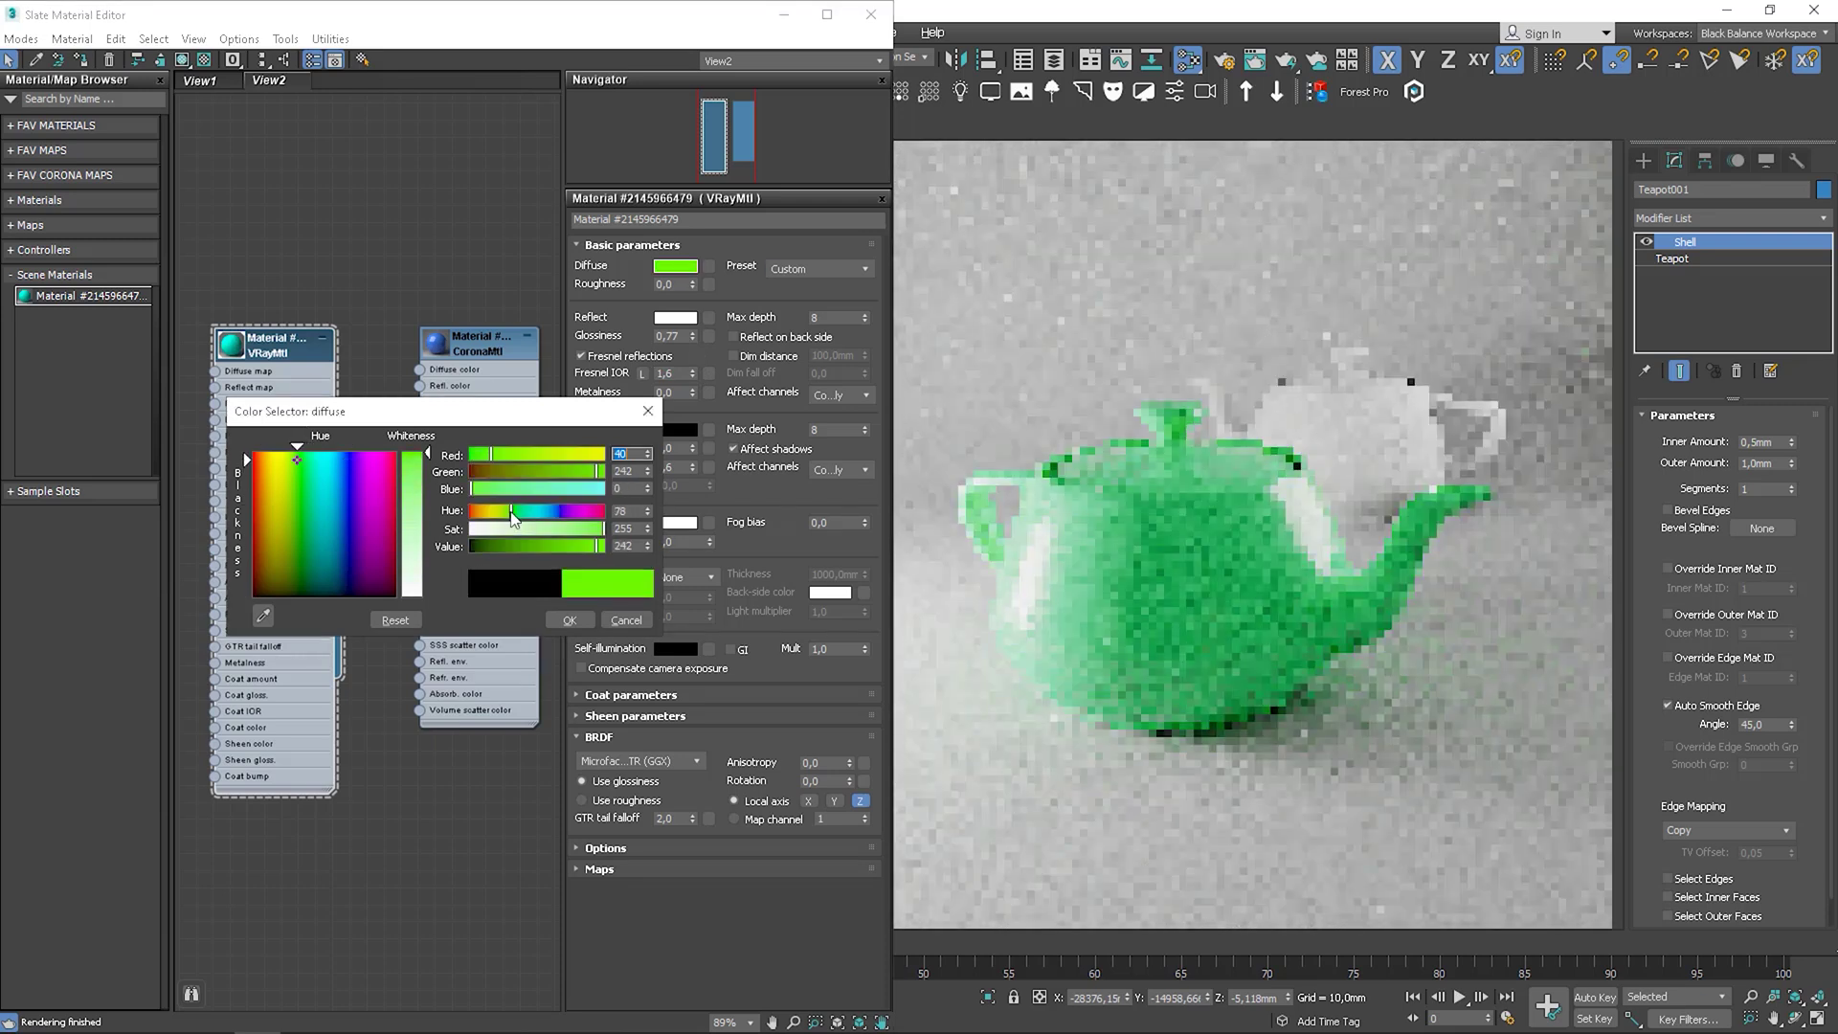
click(578, 618)
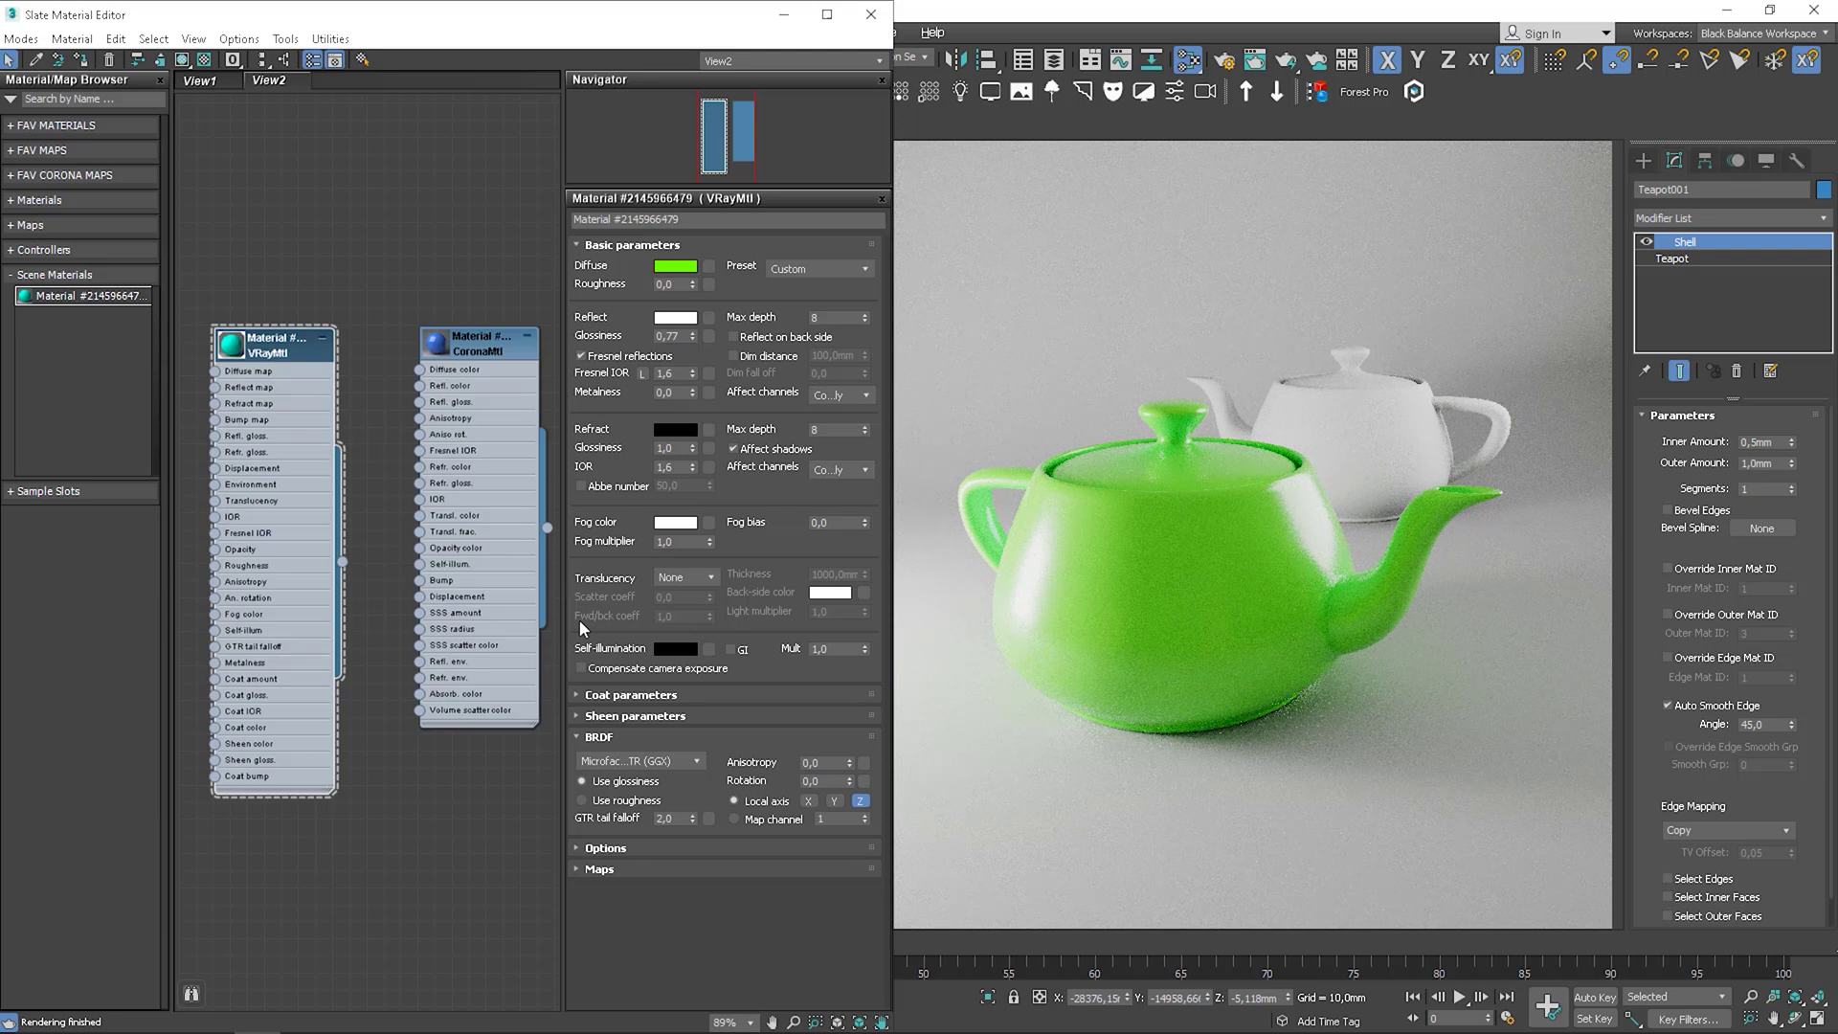
drag(693, 336, 695, 342)
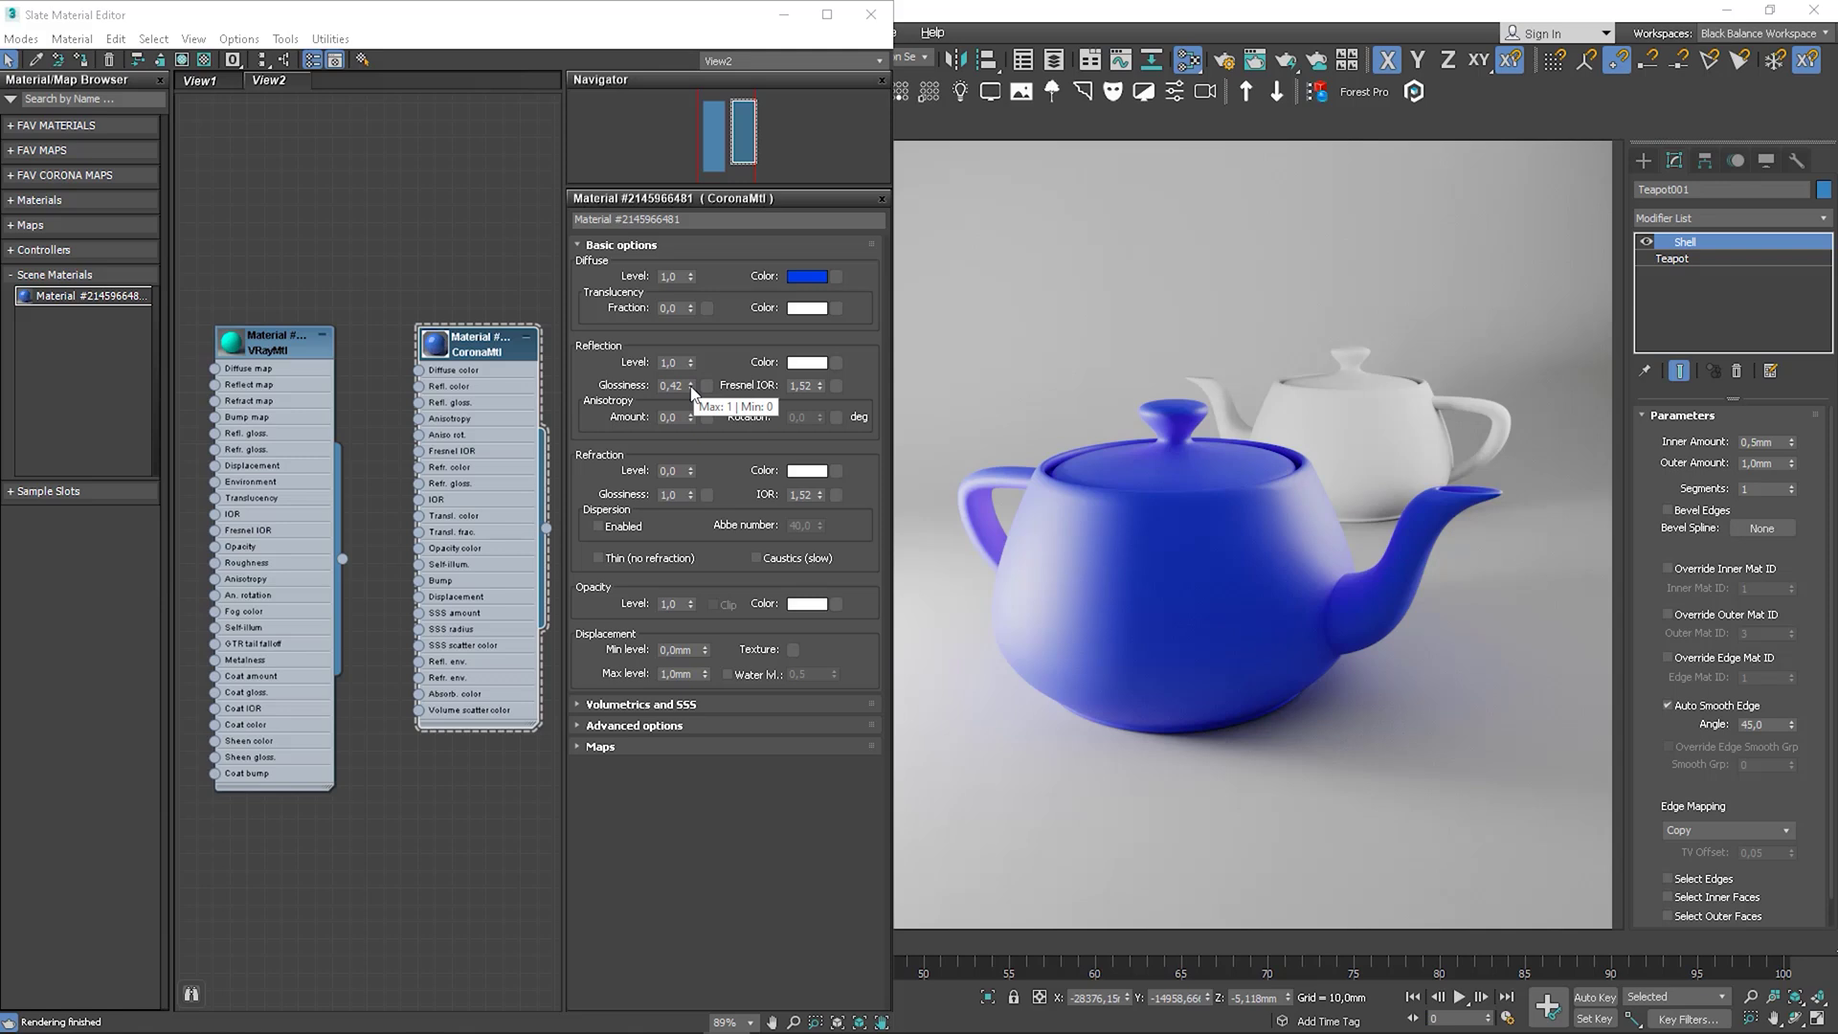
- Raise Corona reflection glossiness to 1,0, turn refraction fully on, and keep refraction colour white
drag(691, 385, 687, 300)
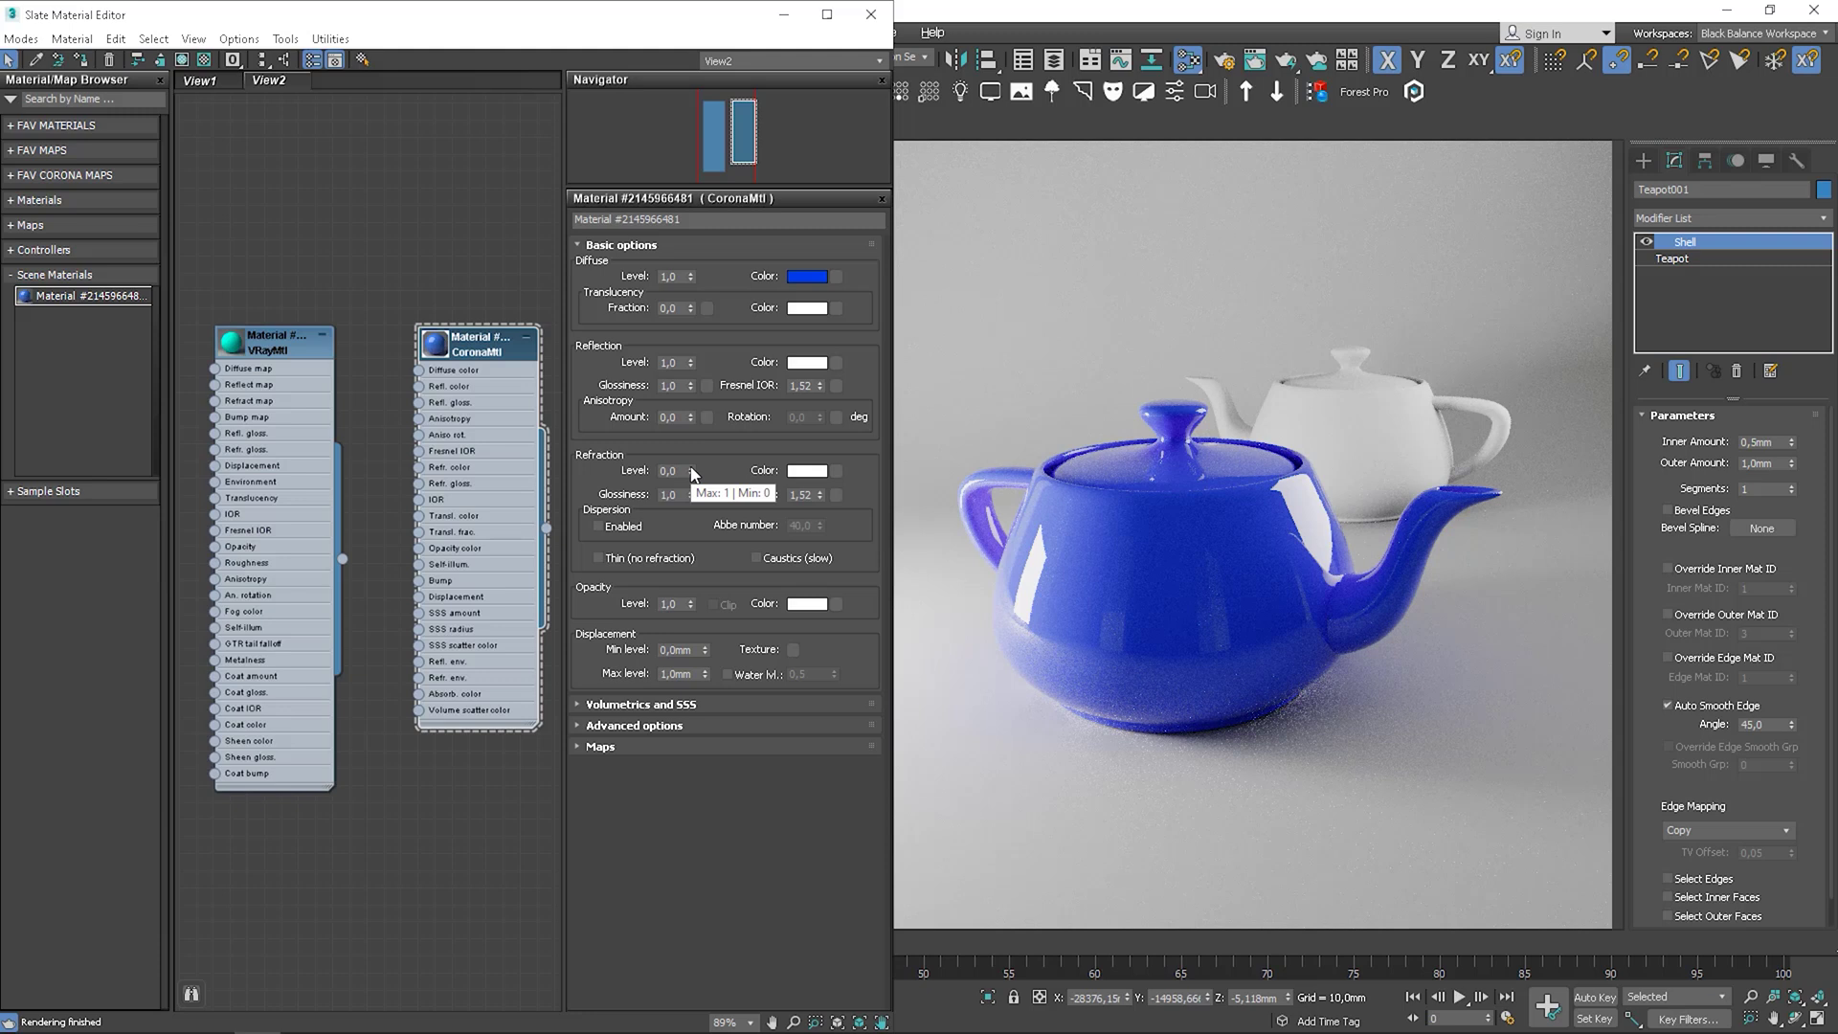
drag(693, 473, 686, 325)
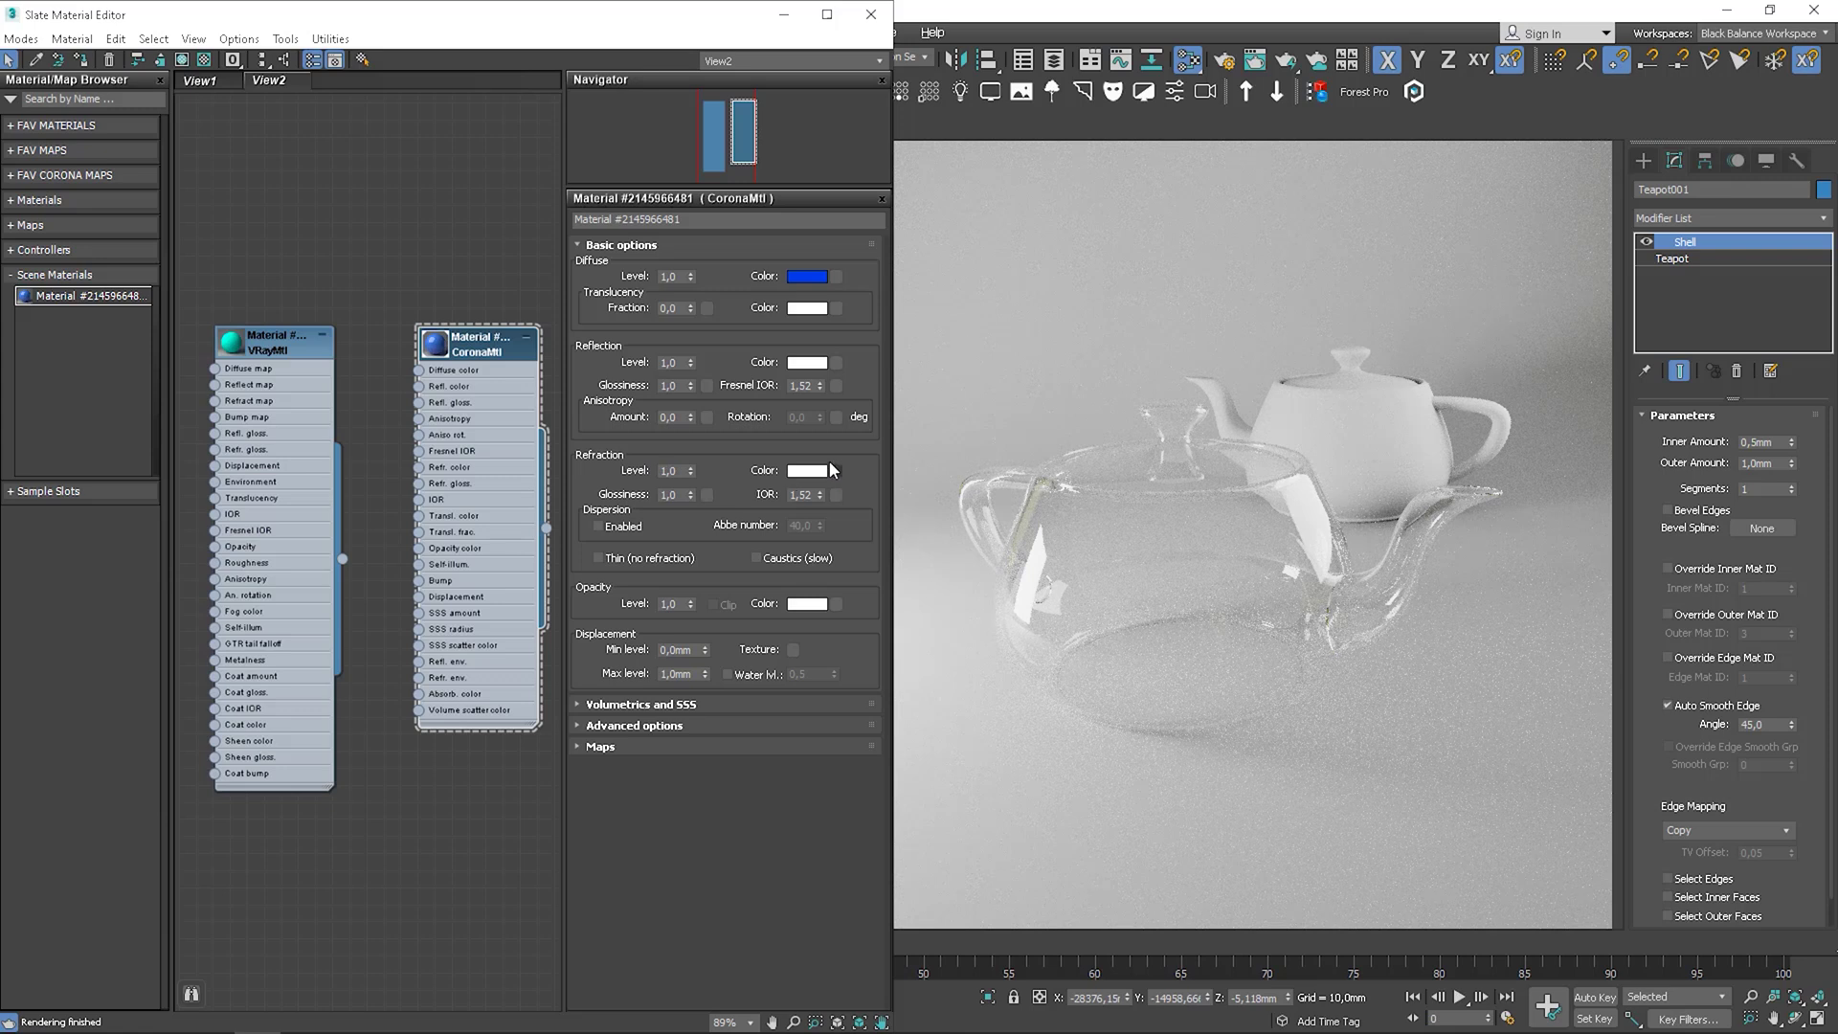
click(802, 479)
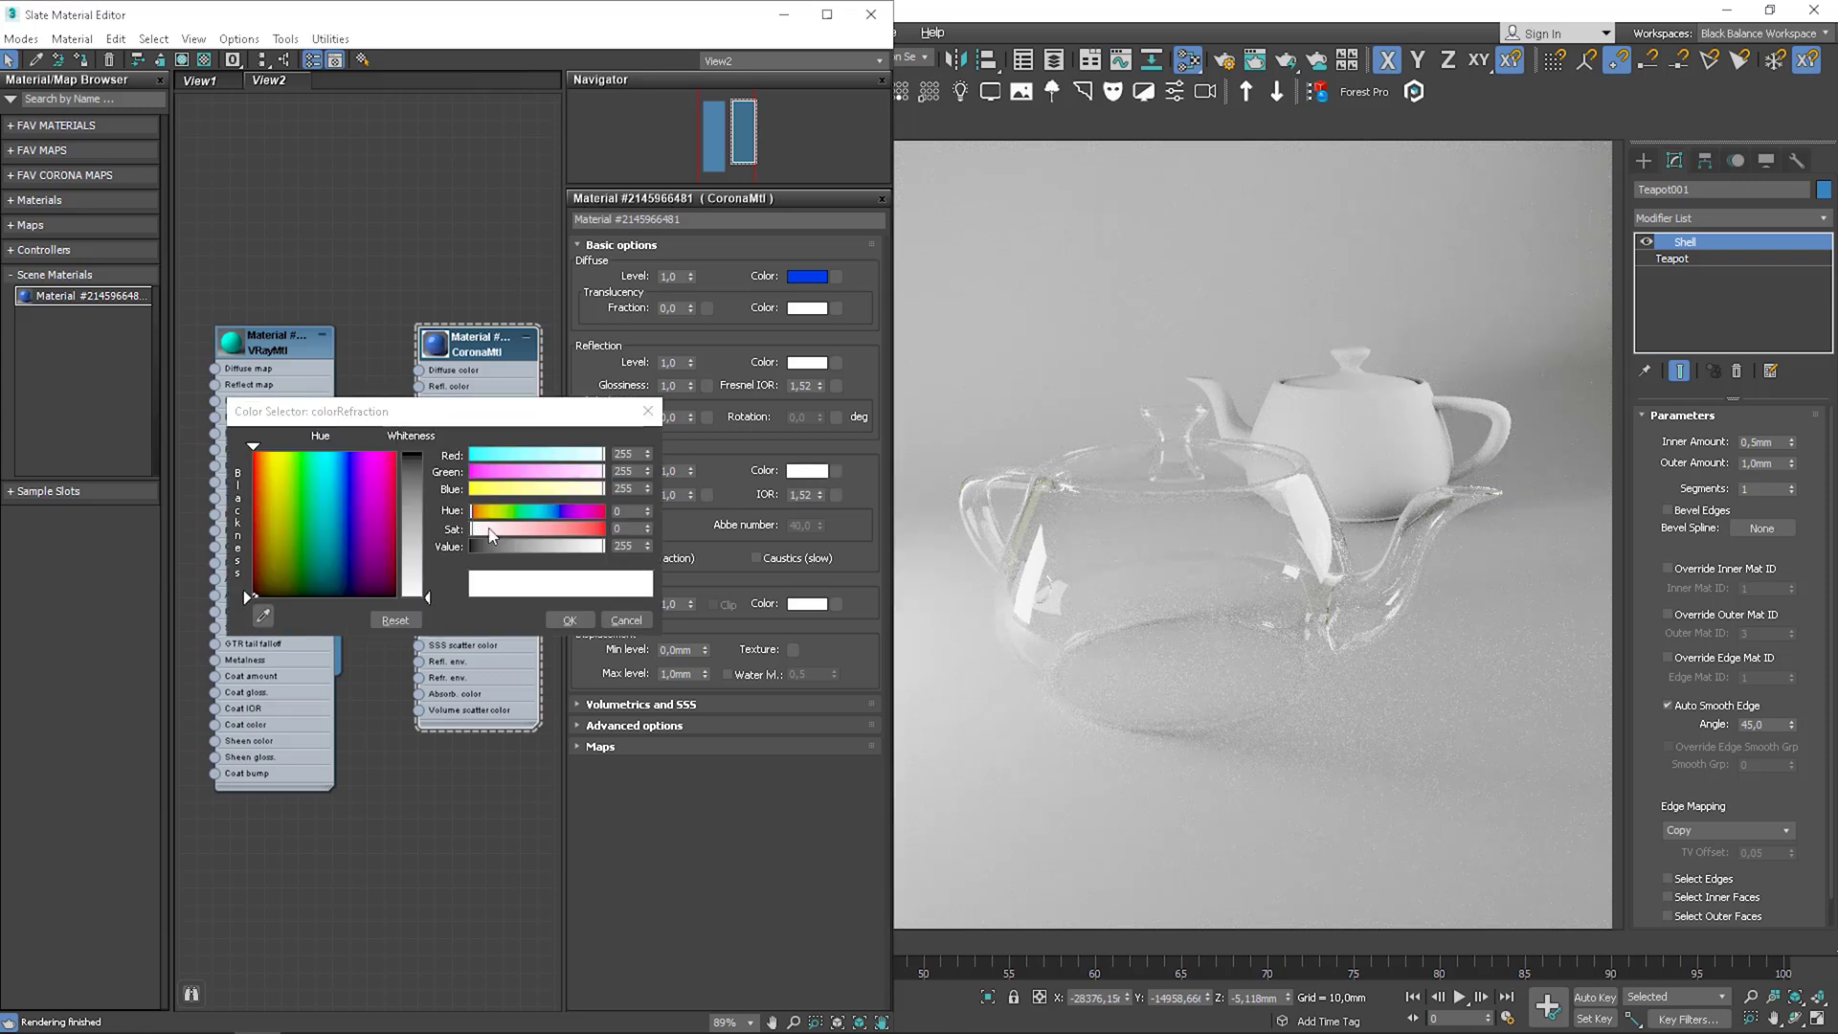
drag(430, 609, 428, 517)
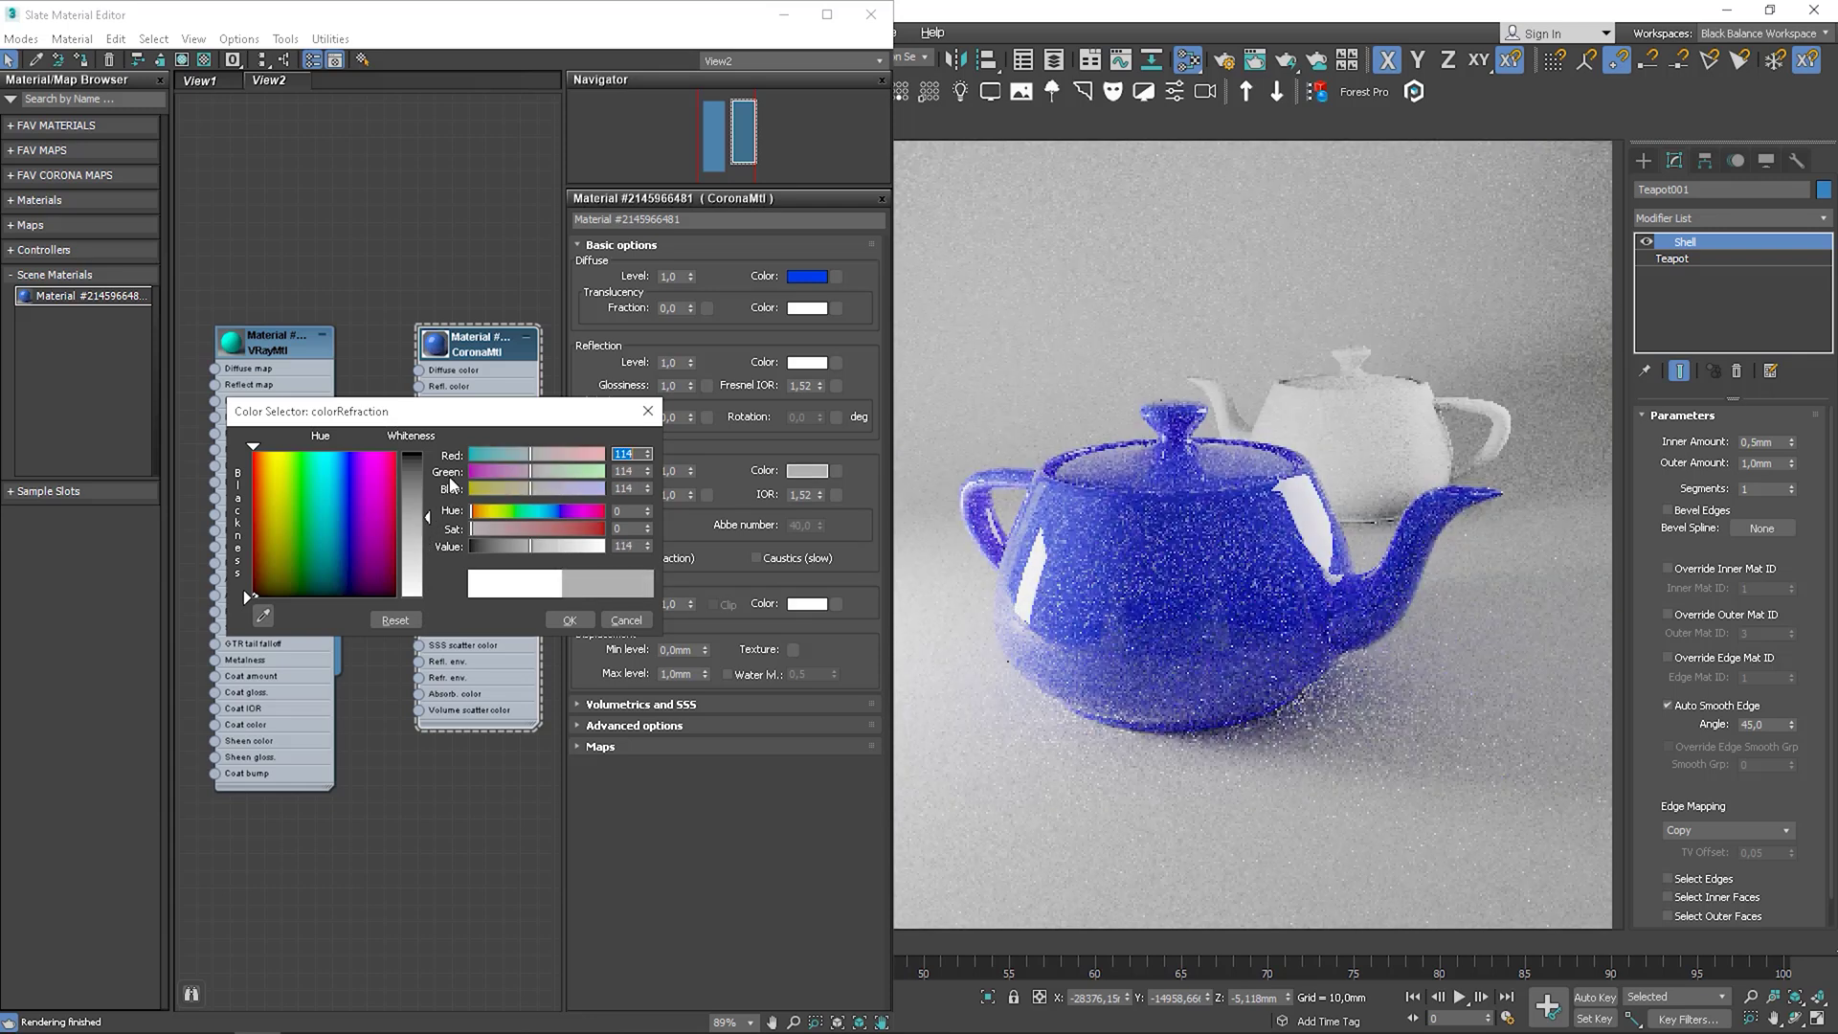
drag(426, 496, 432, 601)
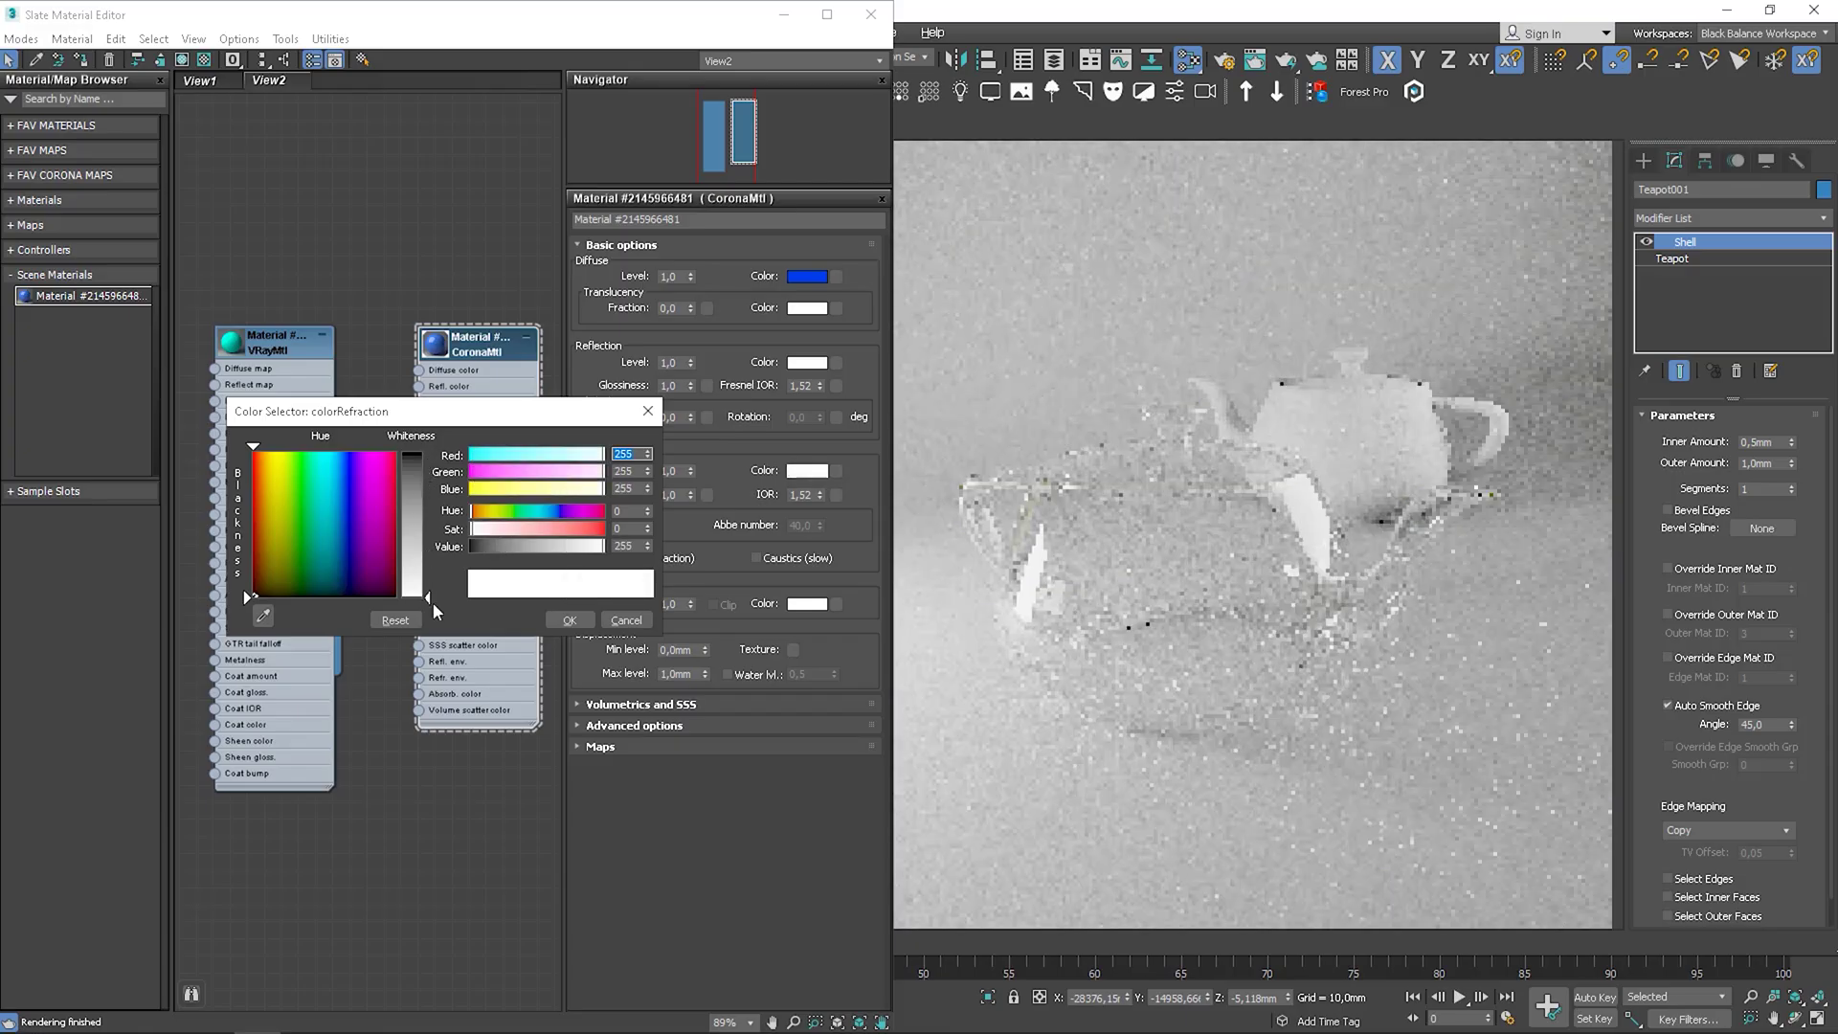
click(569, 619)
- Set the CoronaMtl diffuse colour to black by dropping its Value to 0
click(808, 276)
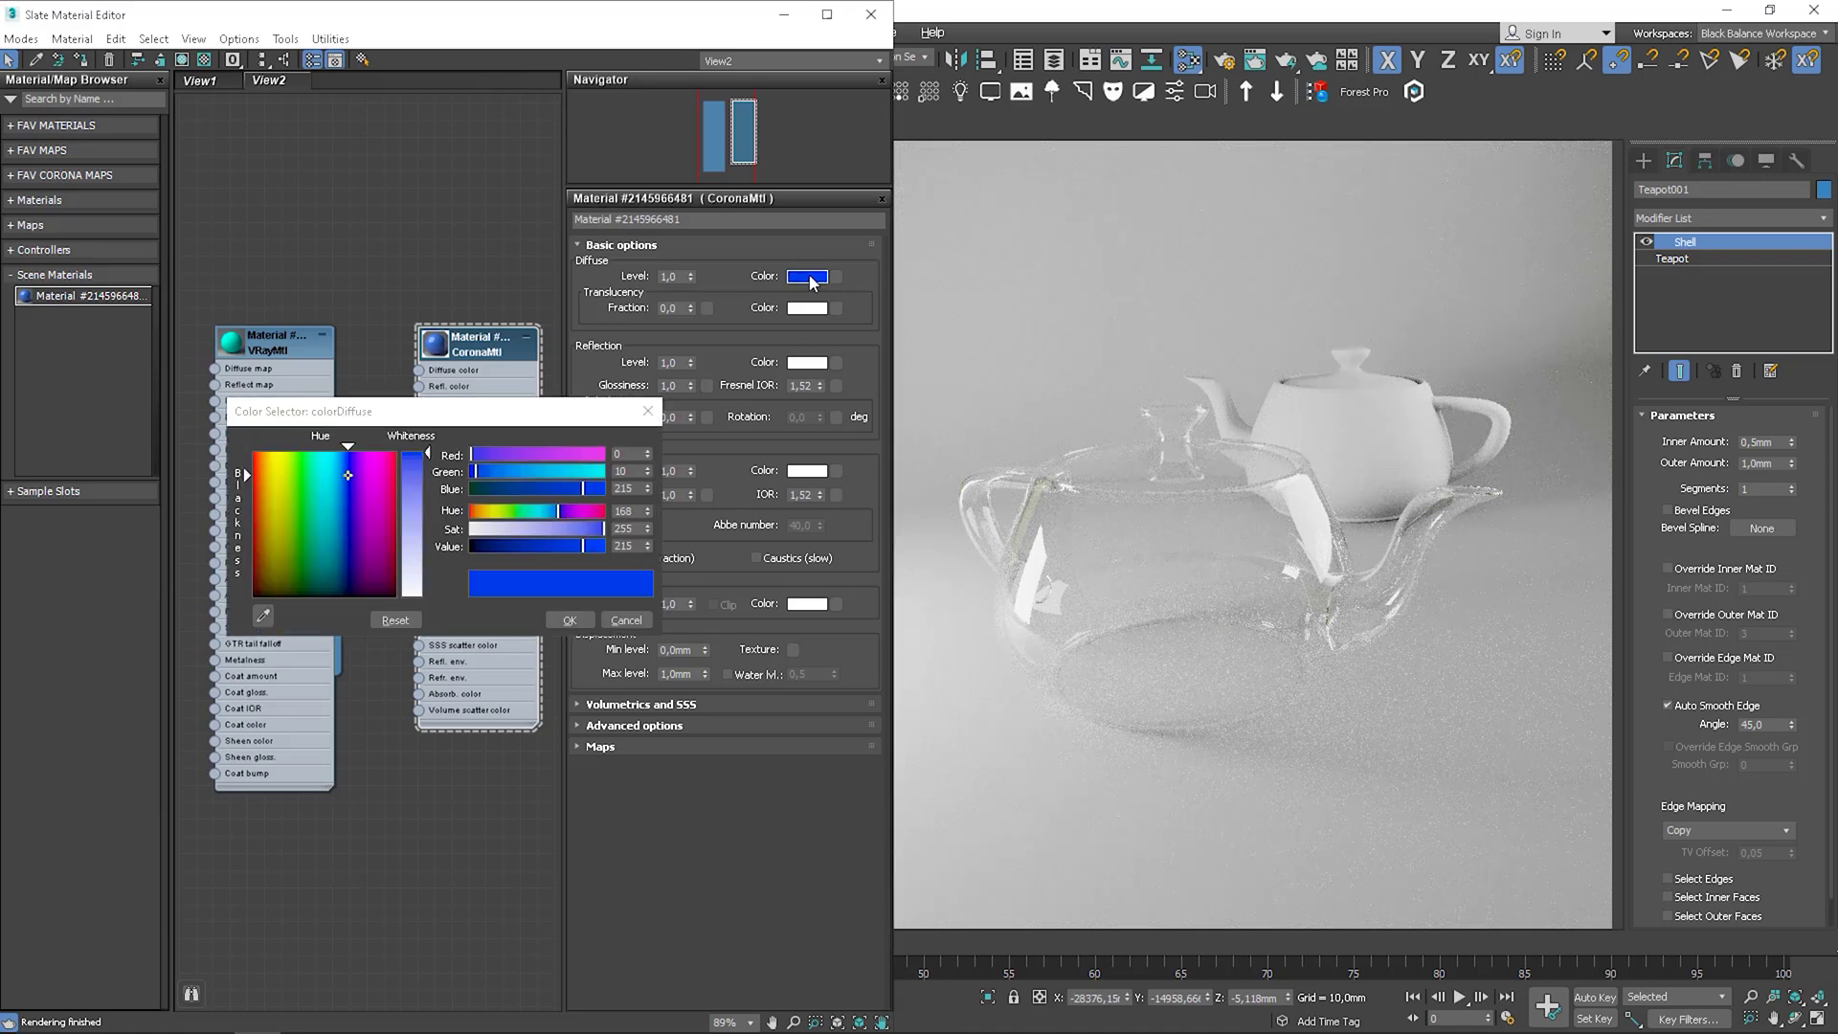
drag(507, 543, 463, 548)
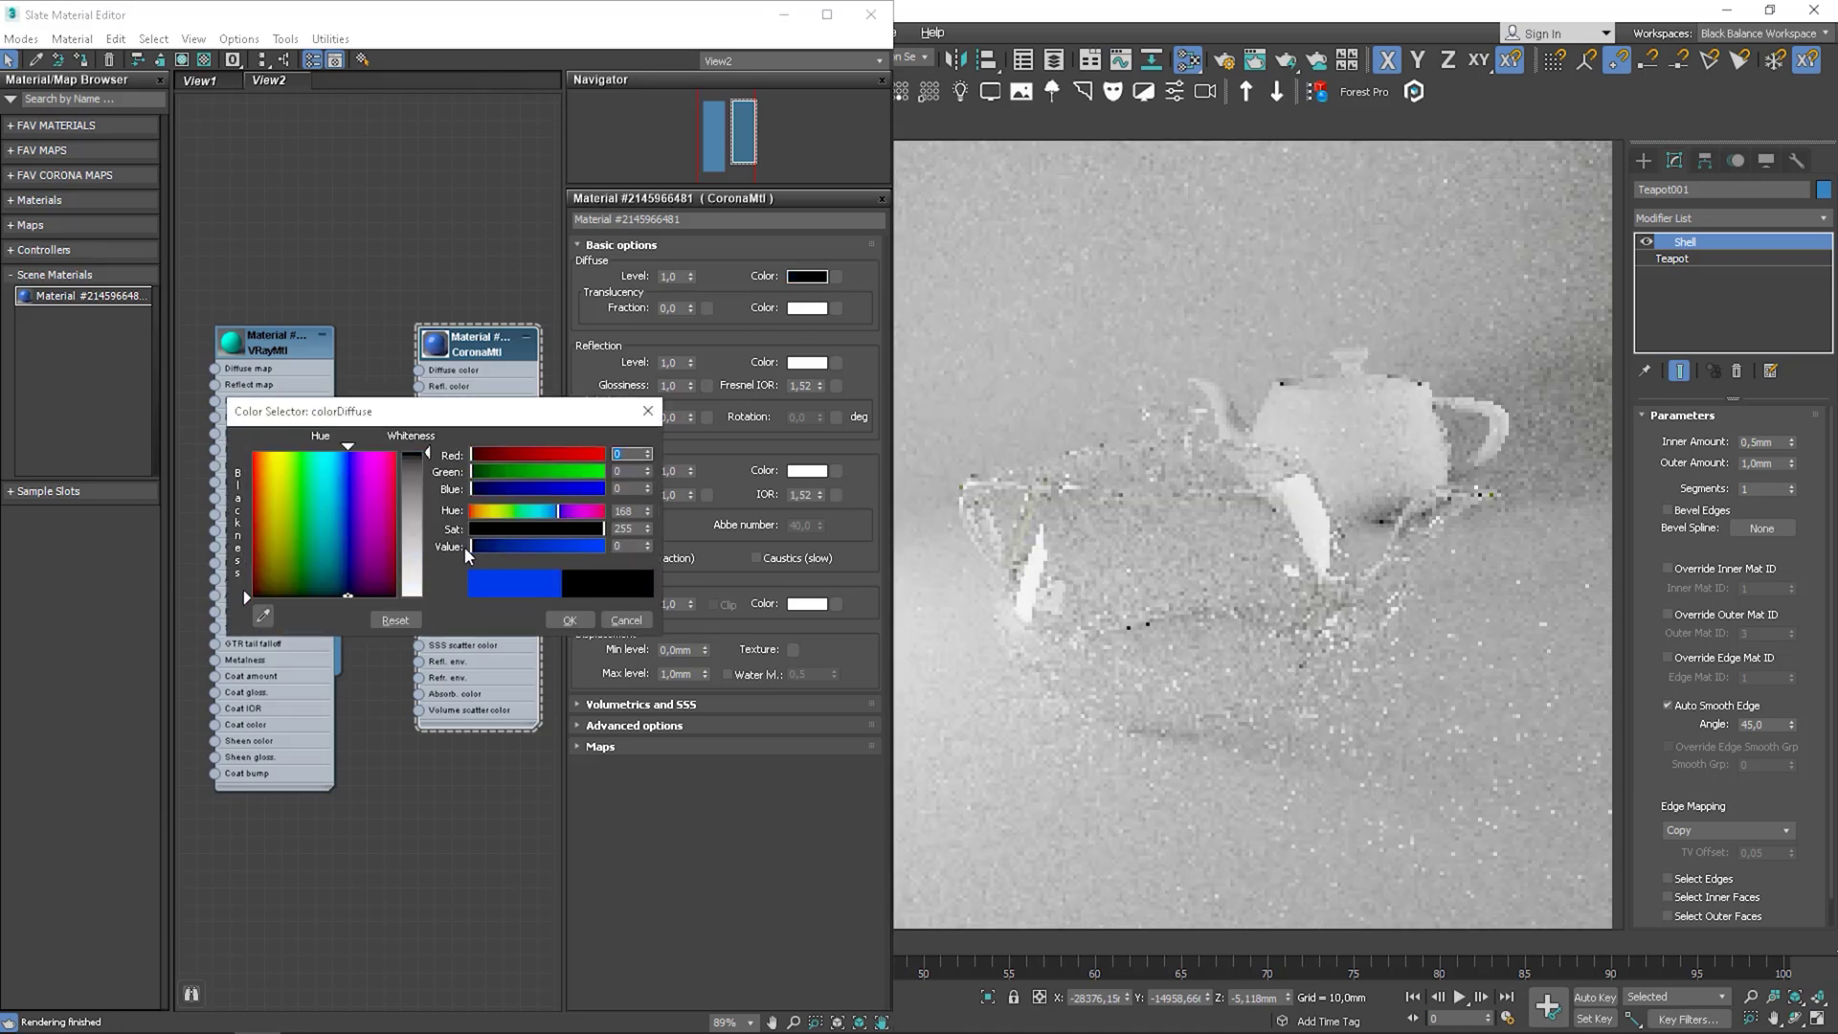
click(569, 619)
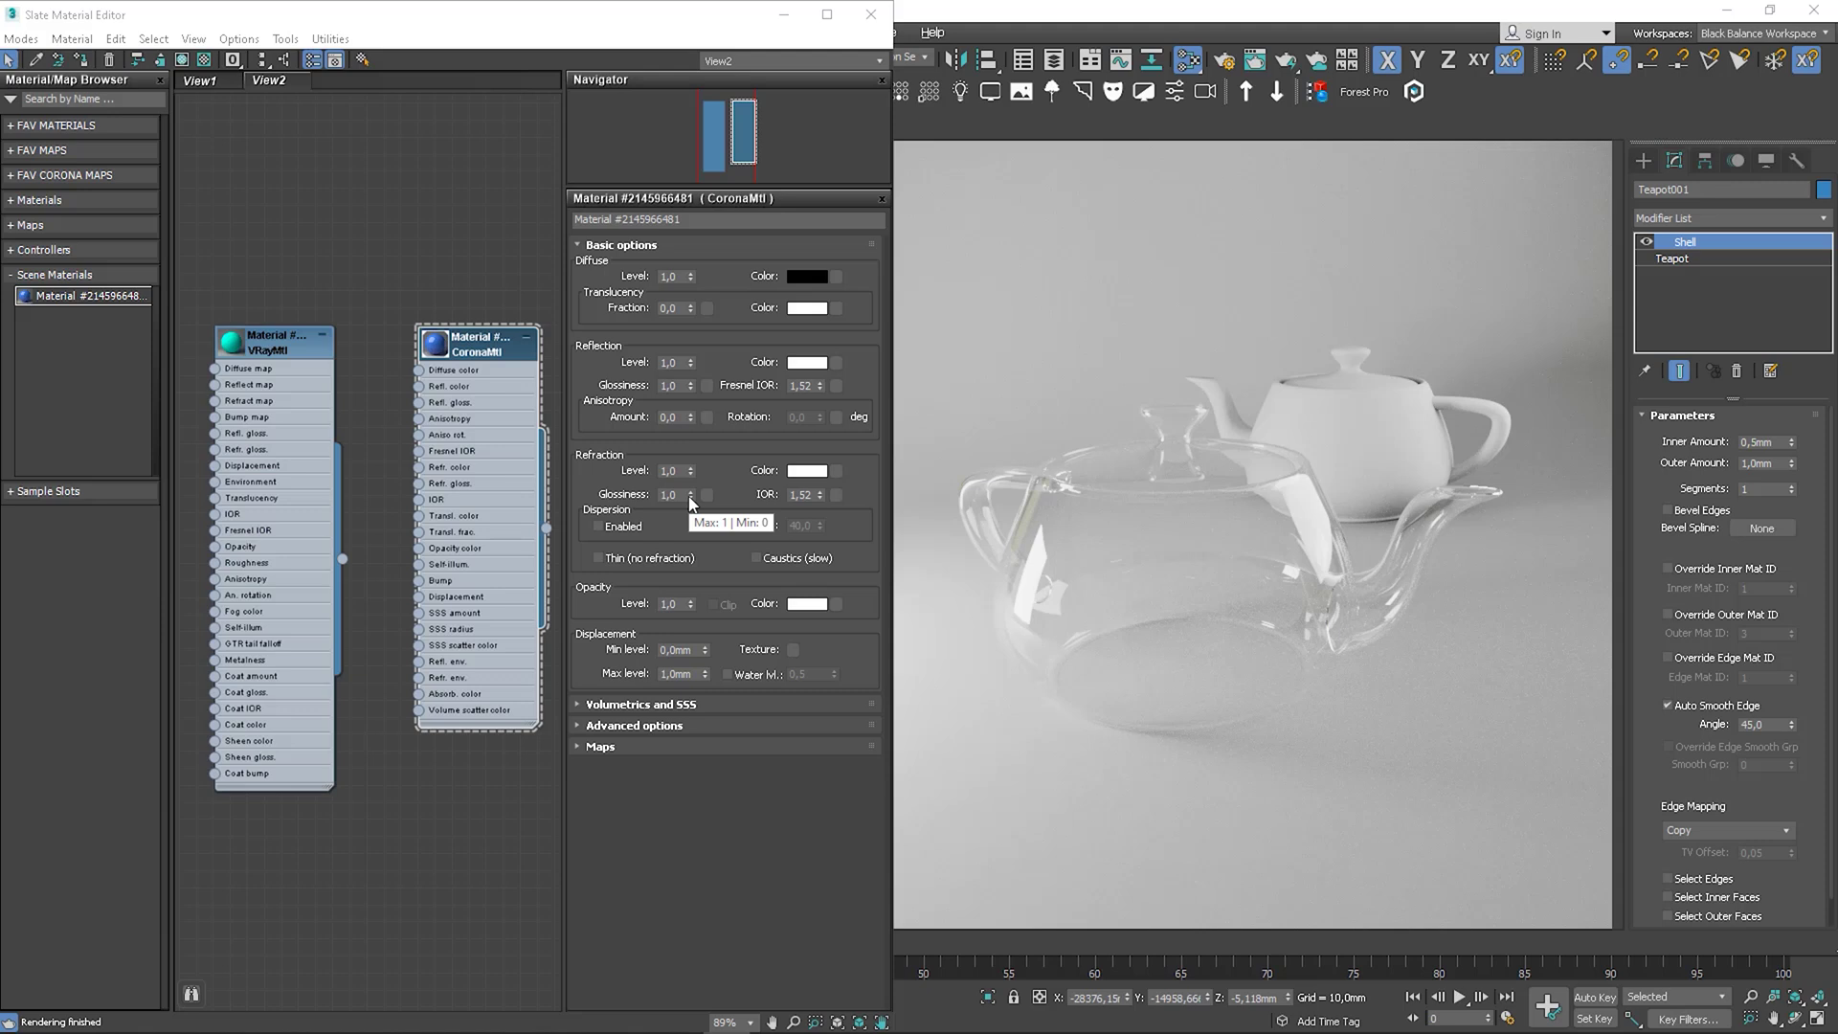
- Try refraction glossiness values between 0 and 1,0, settling on 0,69
drag(689, 500, 690, 511)
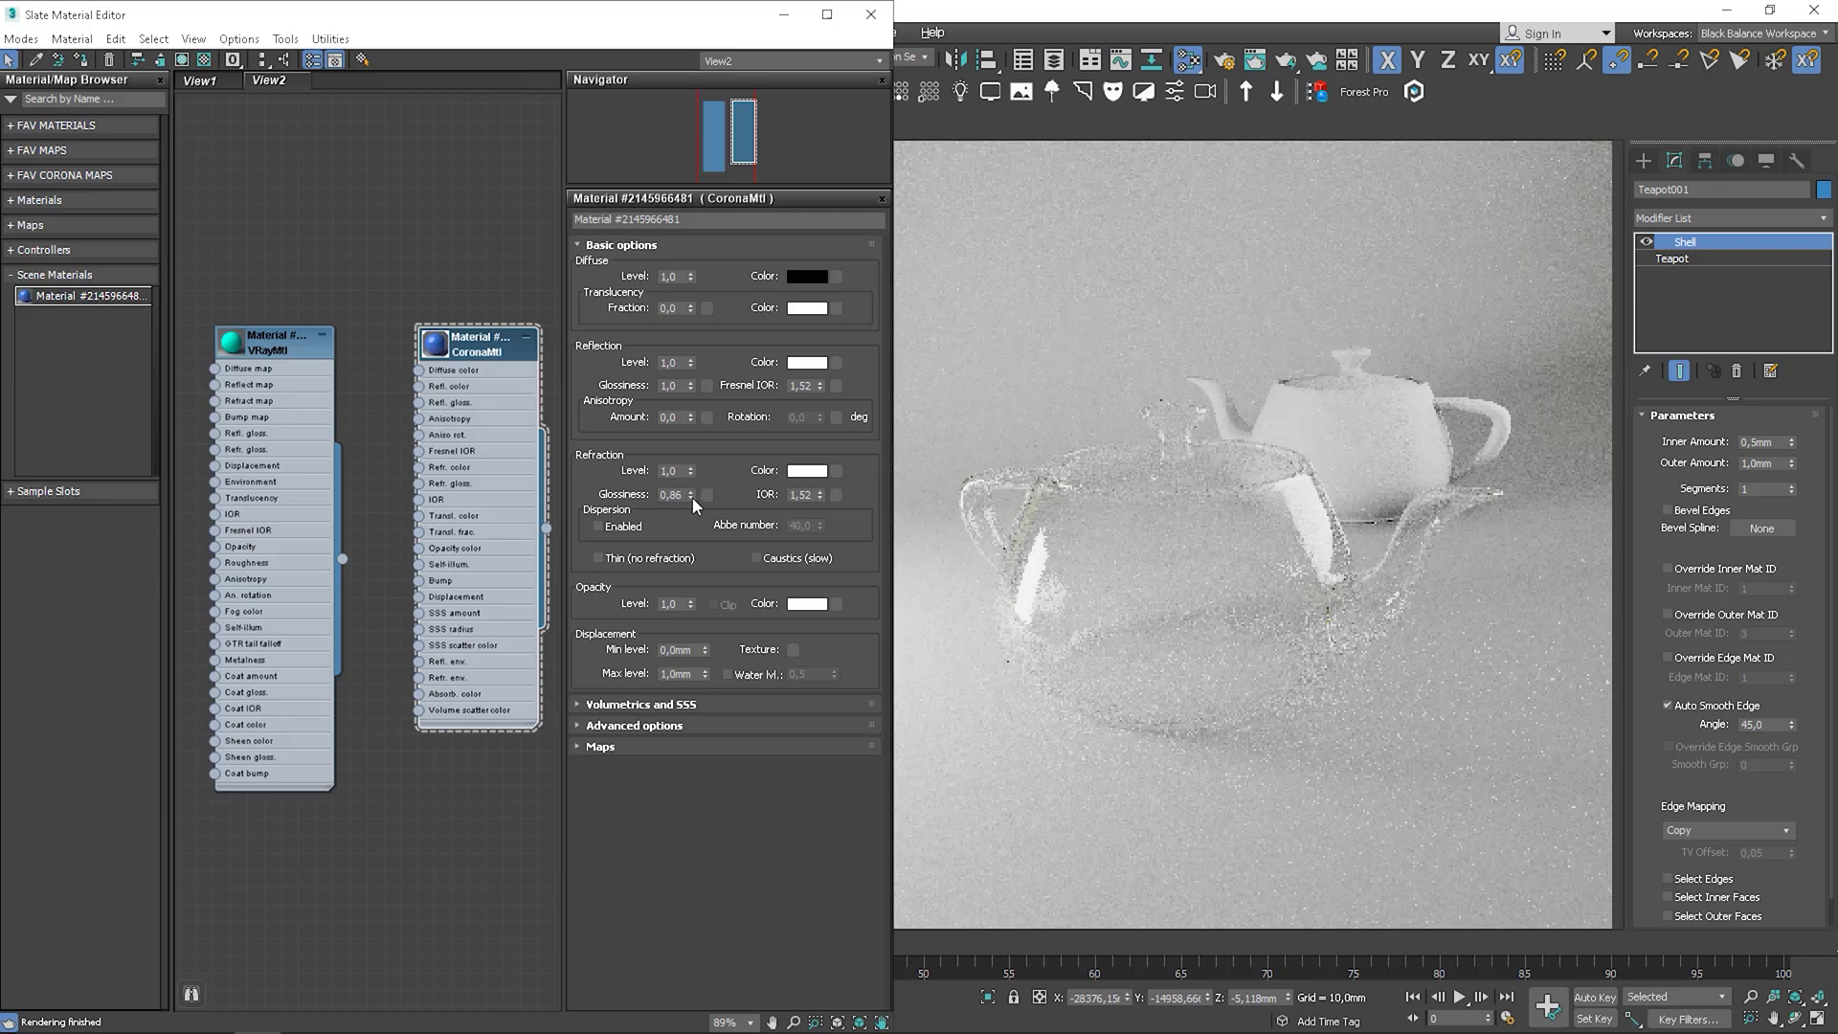
drag(691, 496, 710, 558)
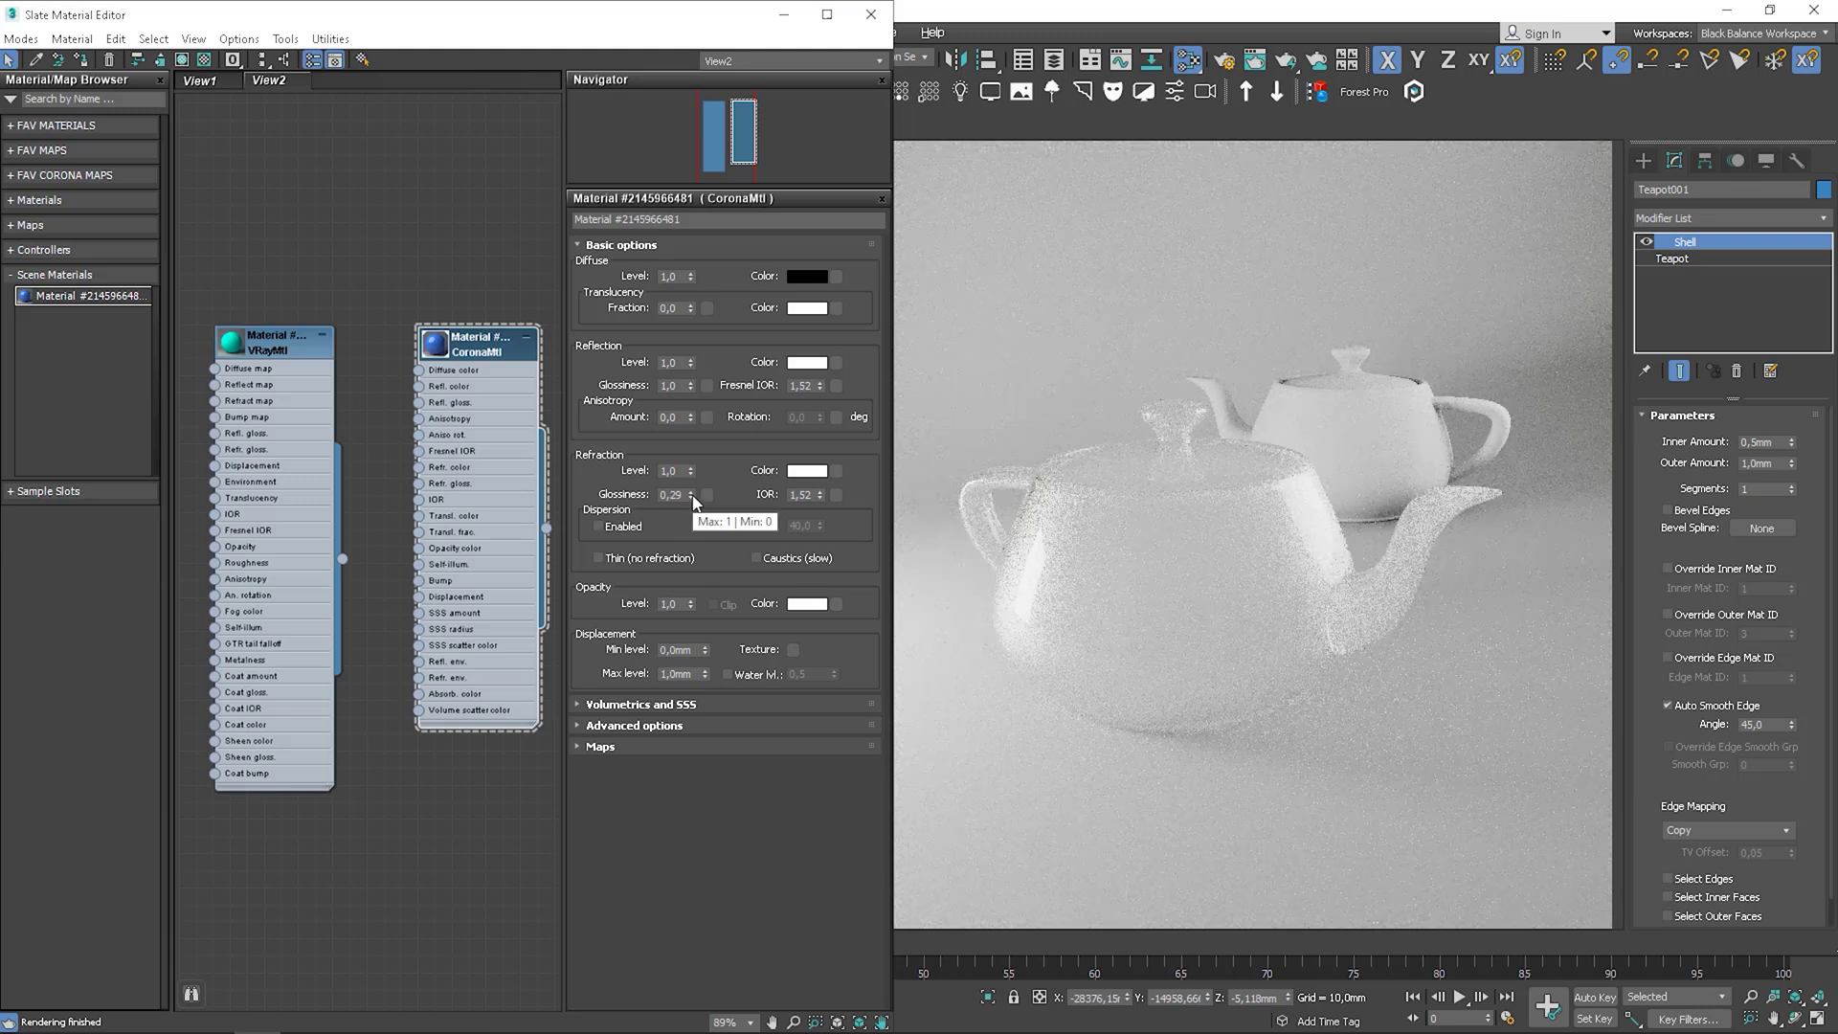
drag(695, 503, 698, 534)
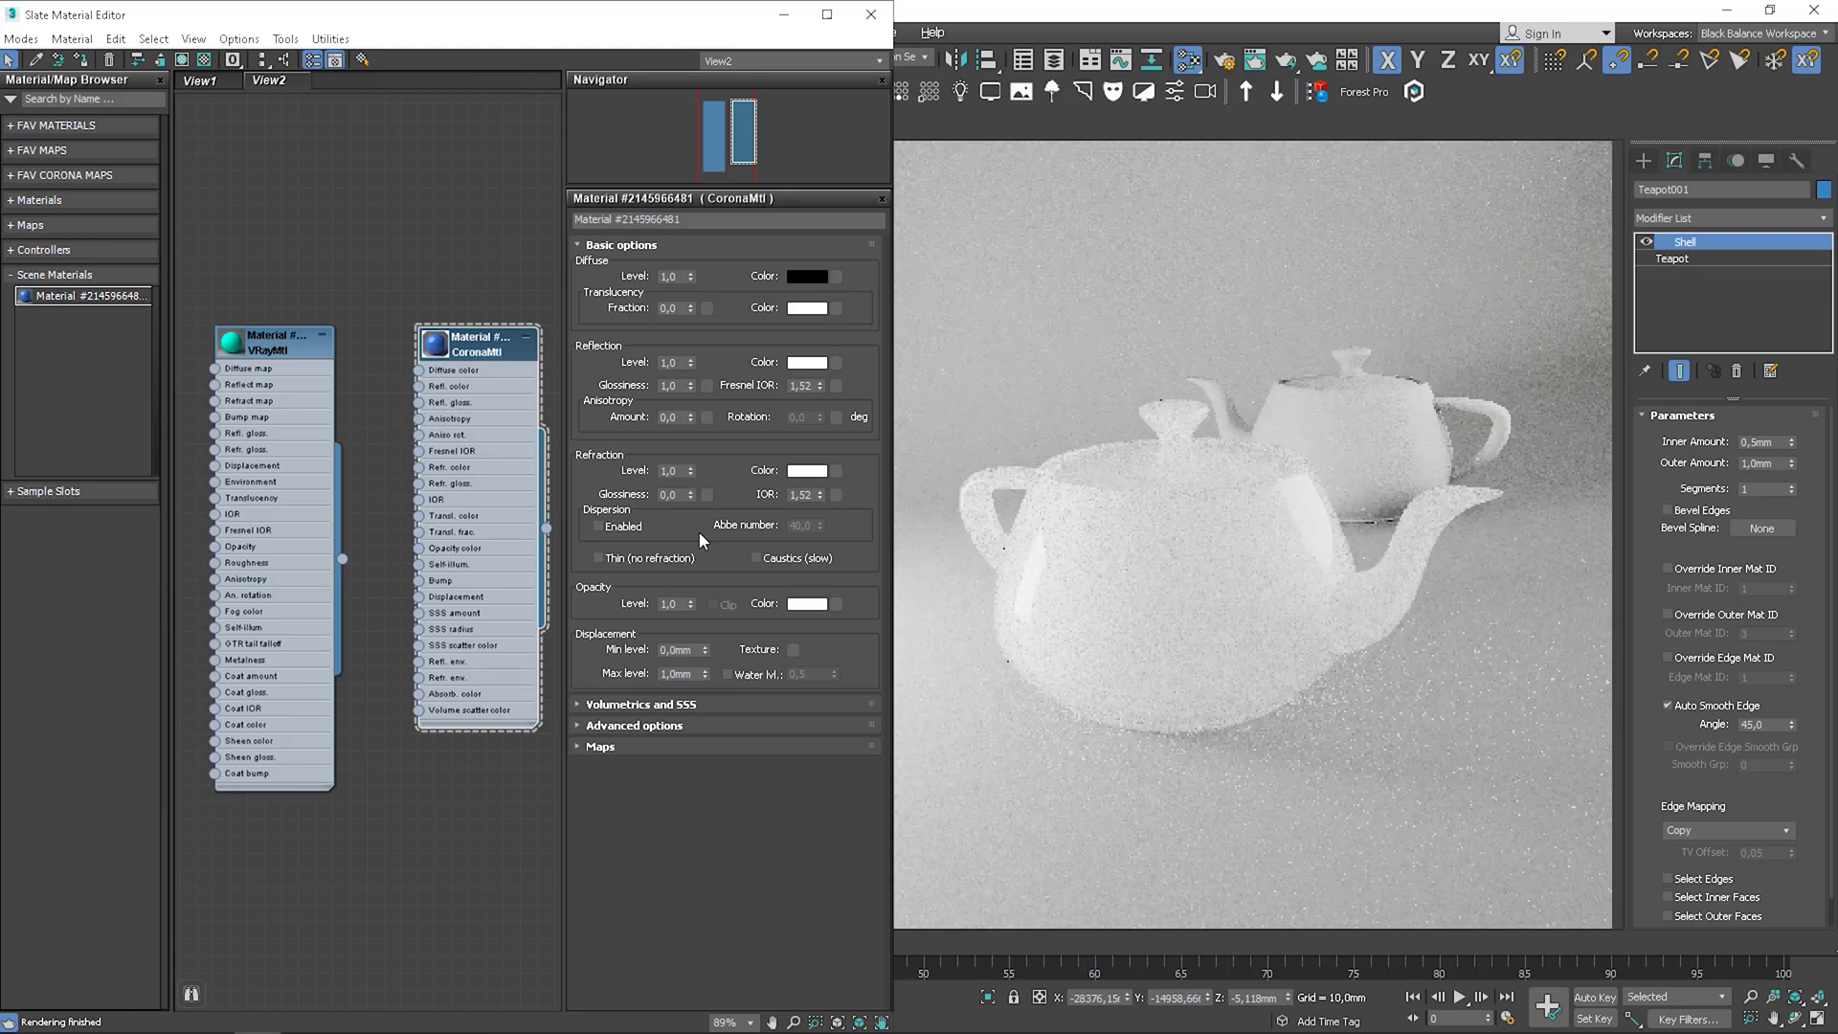
drag(691, 494, 691, 384)
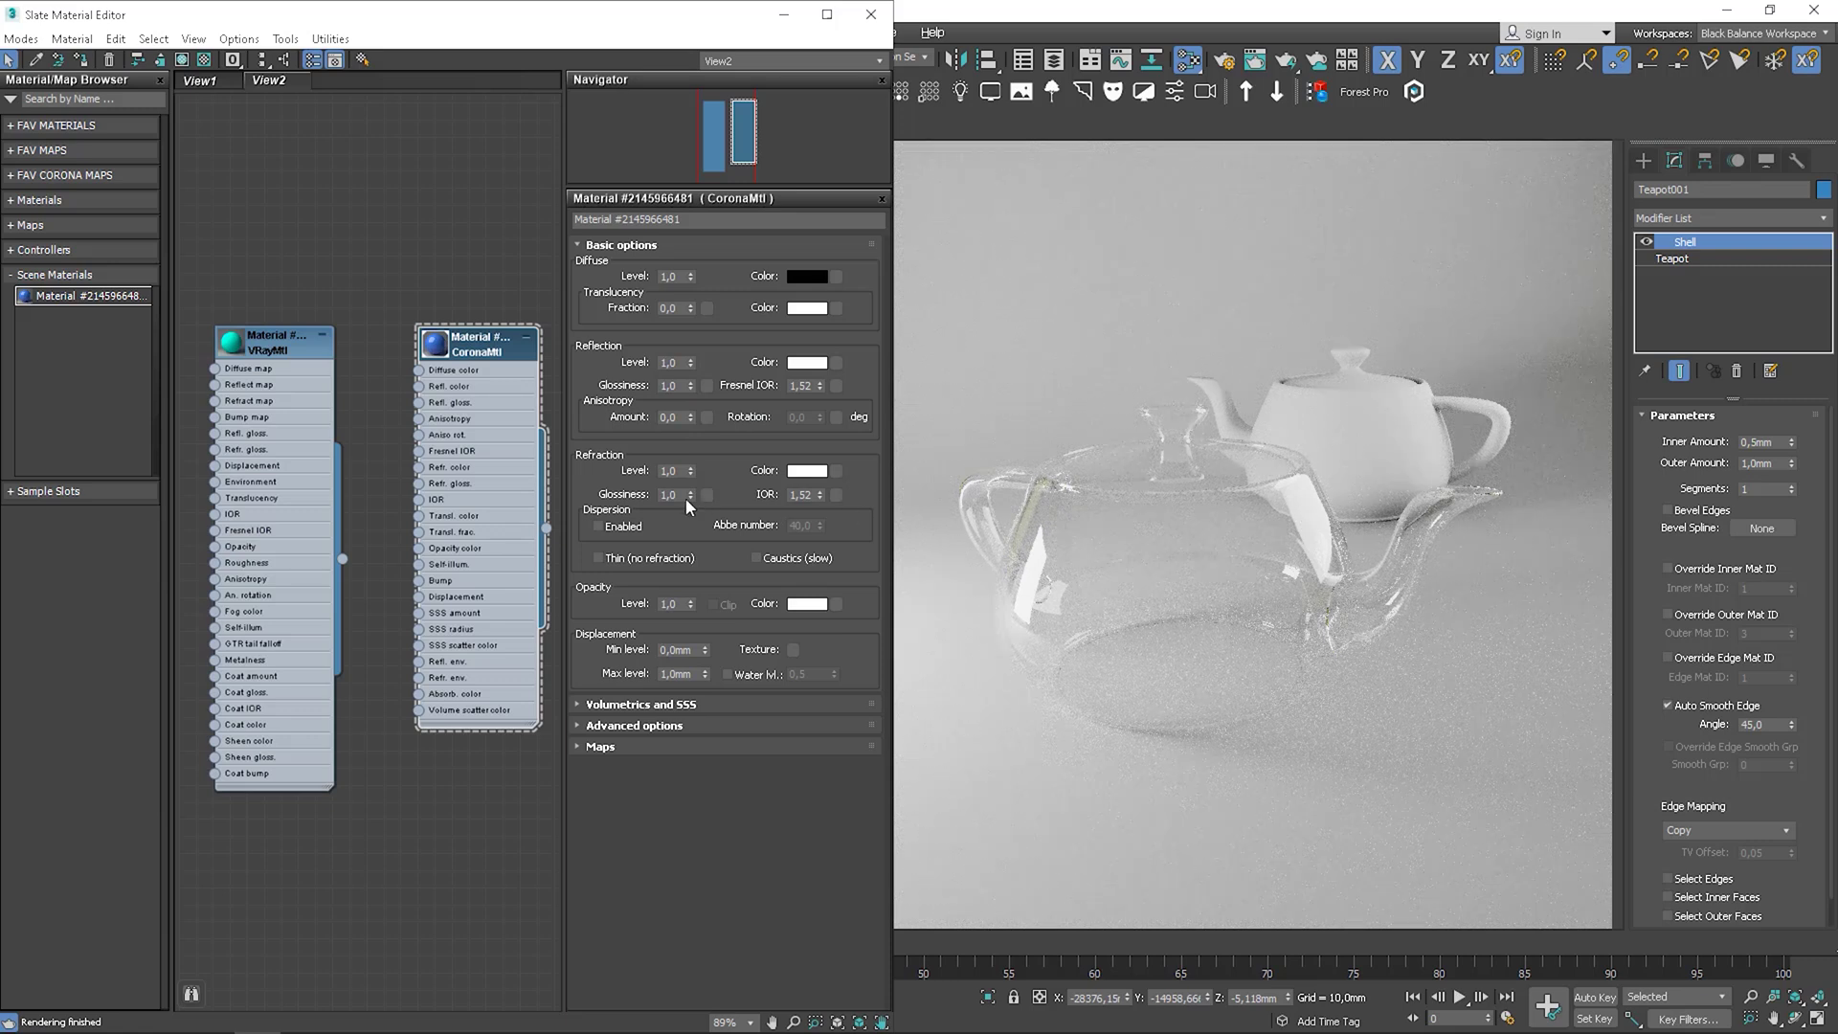
drag(687, 500, 687, 528)
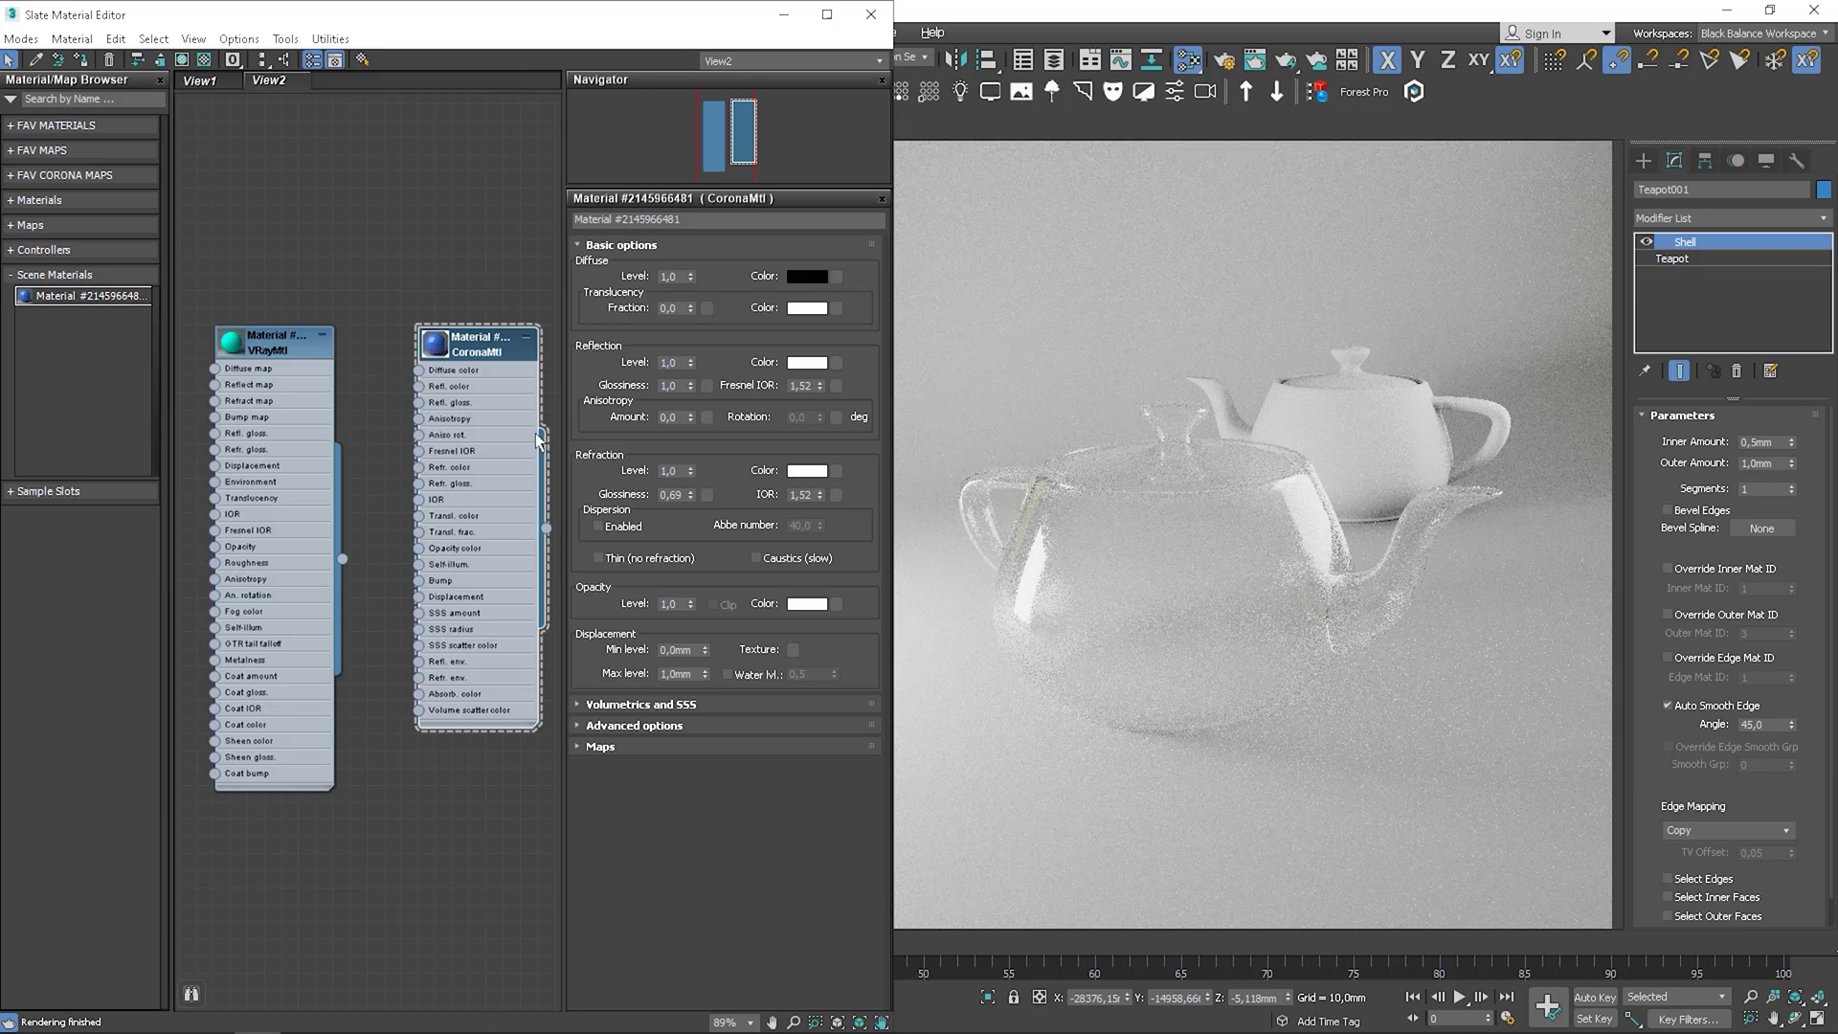
- Add a new CoronaMtl node and assign it to the back teapot, Teapot002
click(58, 201)
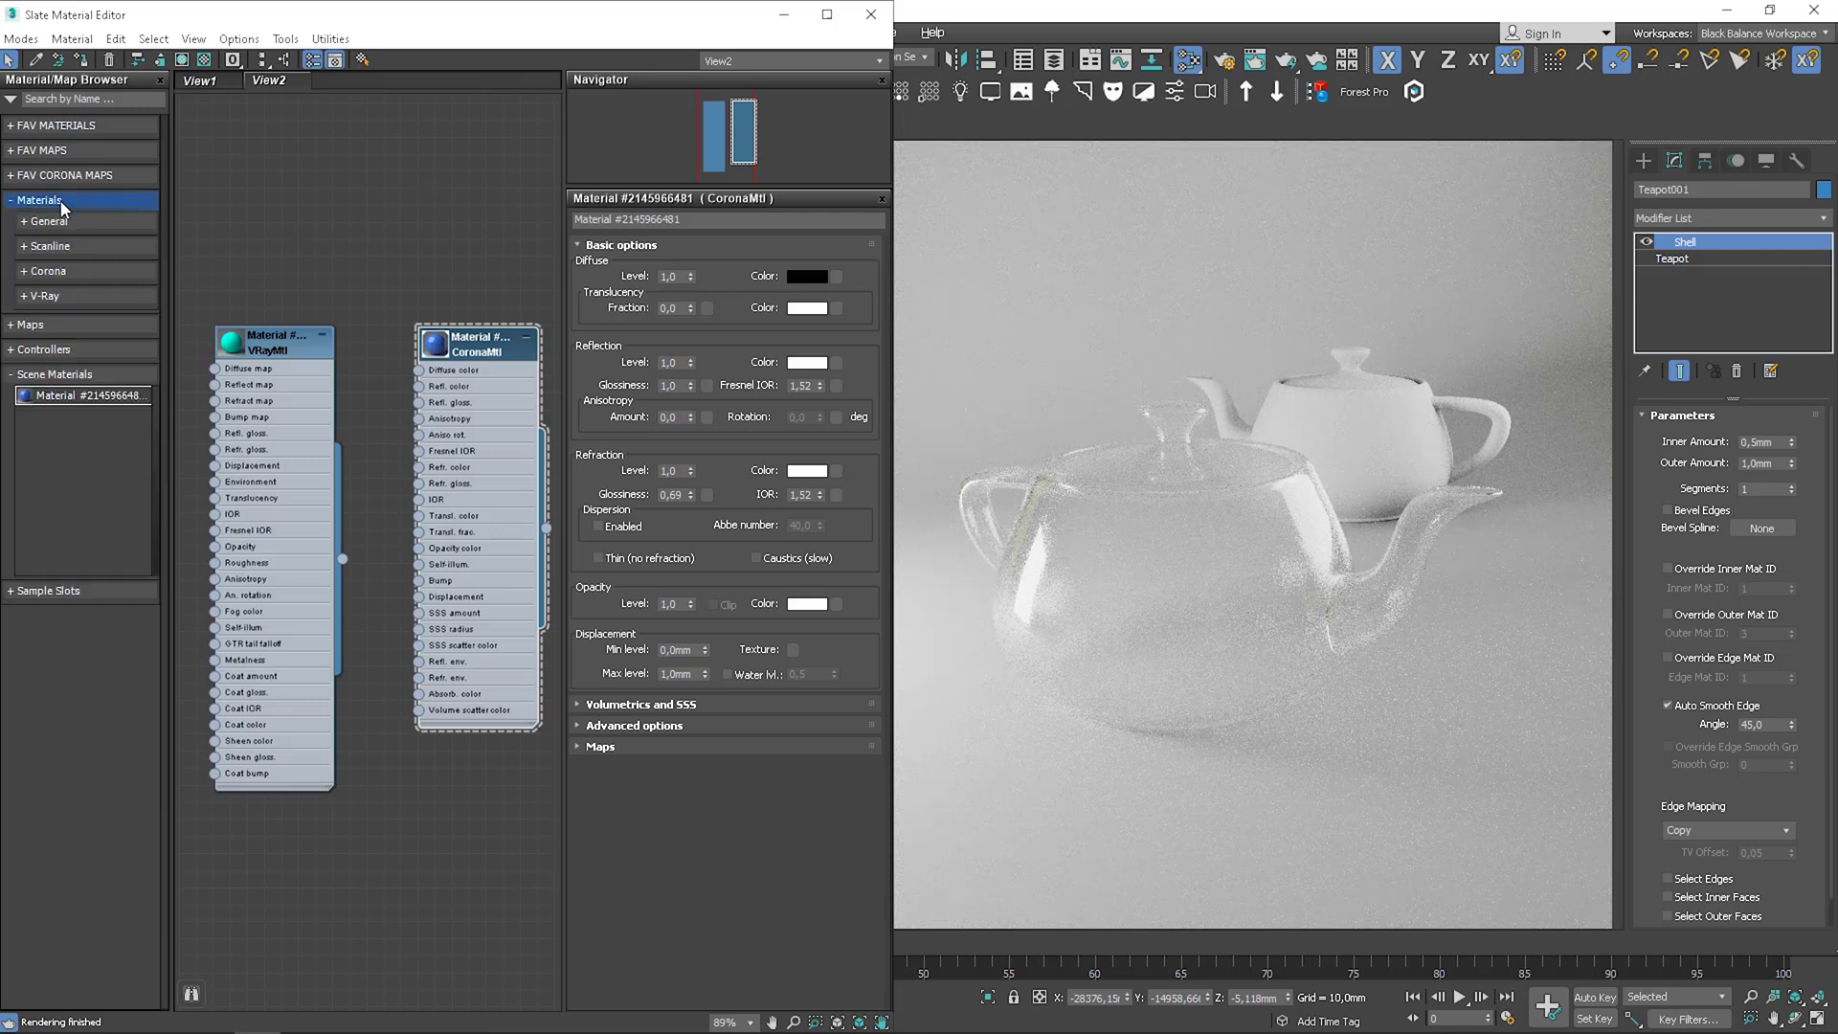
click(48, 273)
drag(77, 346, 369, 136)
click(783, 16)
key(m)
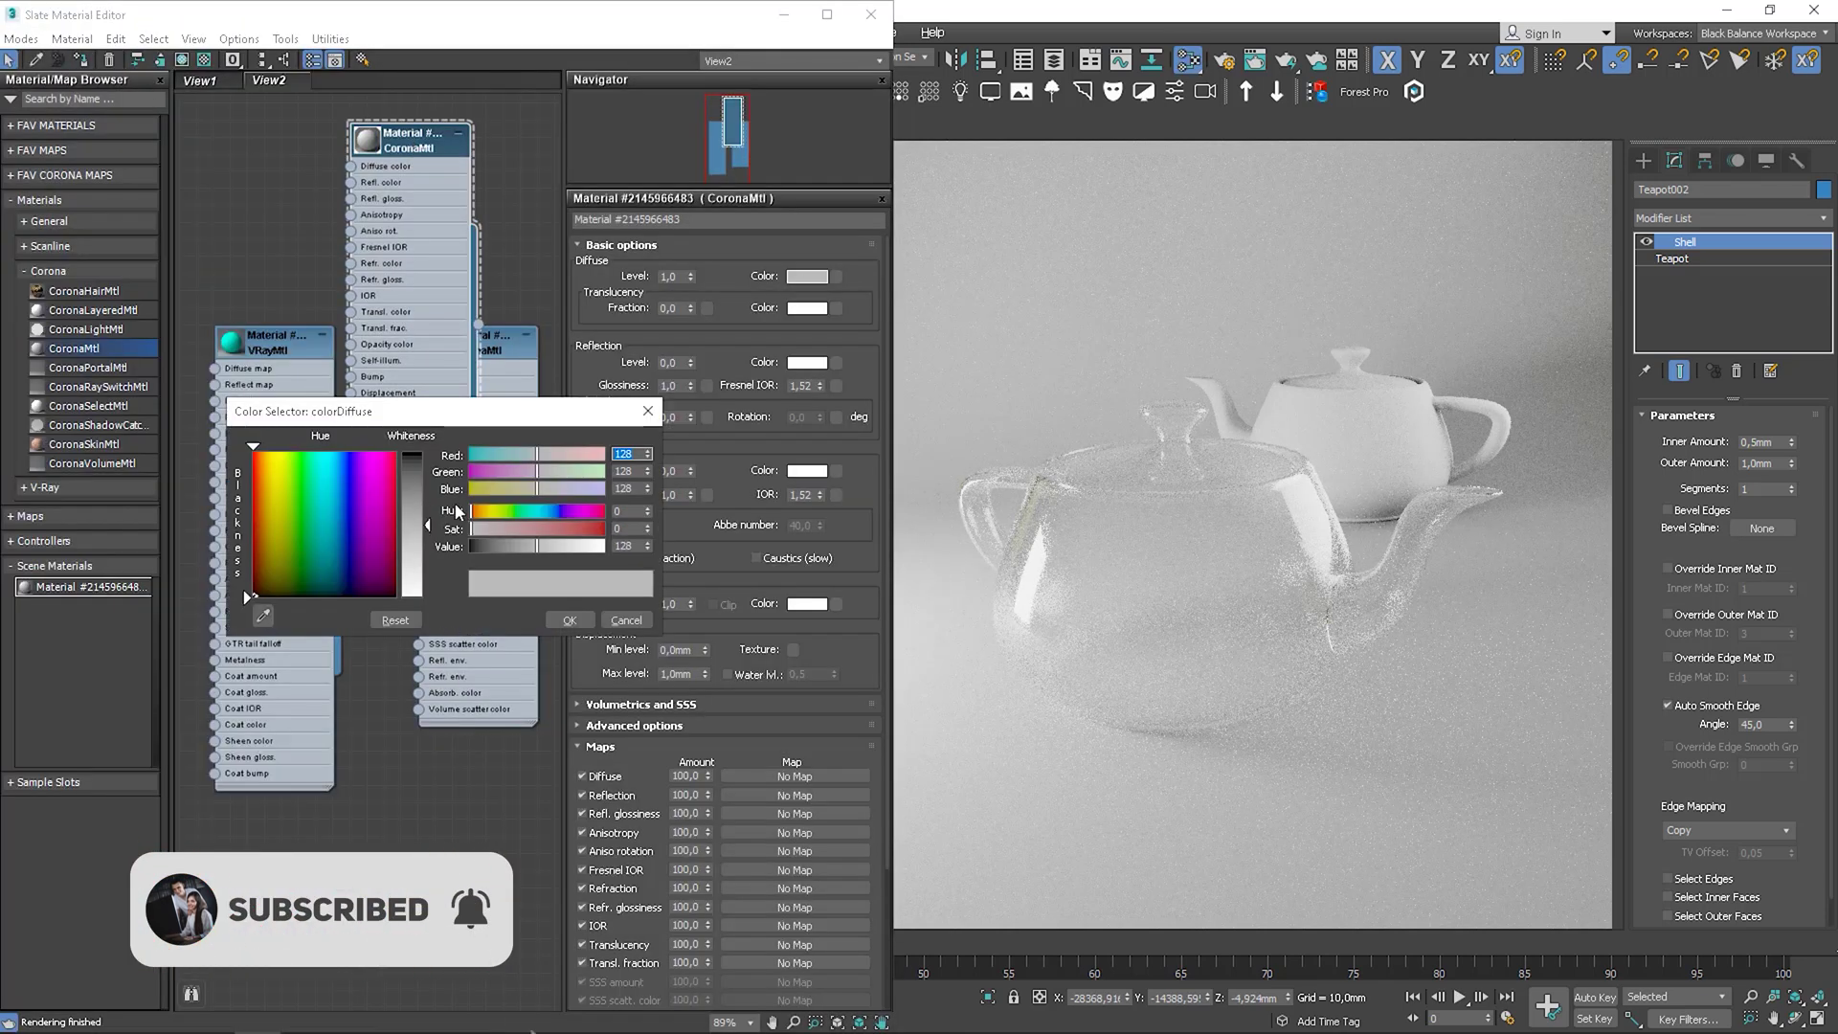
- Set the new material's diffuse red channel to 0 for a cyan colour
text(0)
key(Return)
click(558, 615)
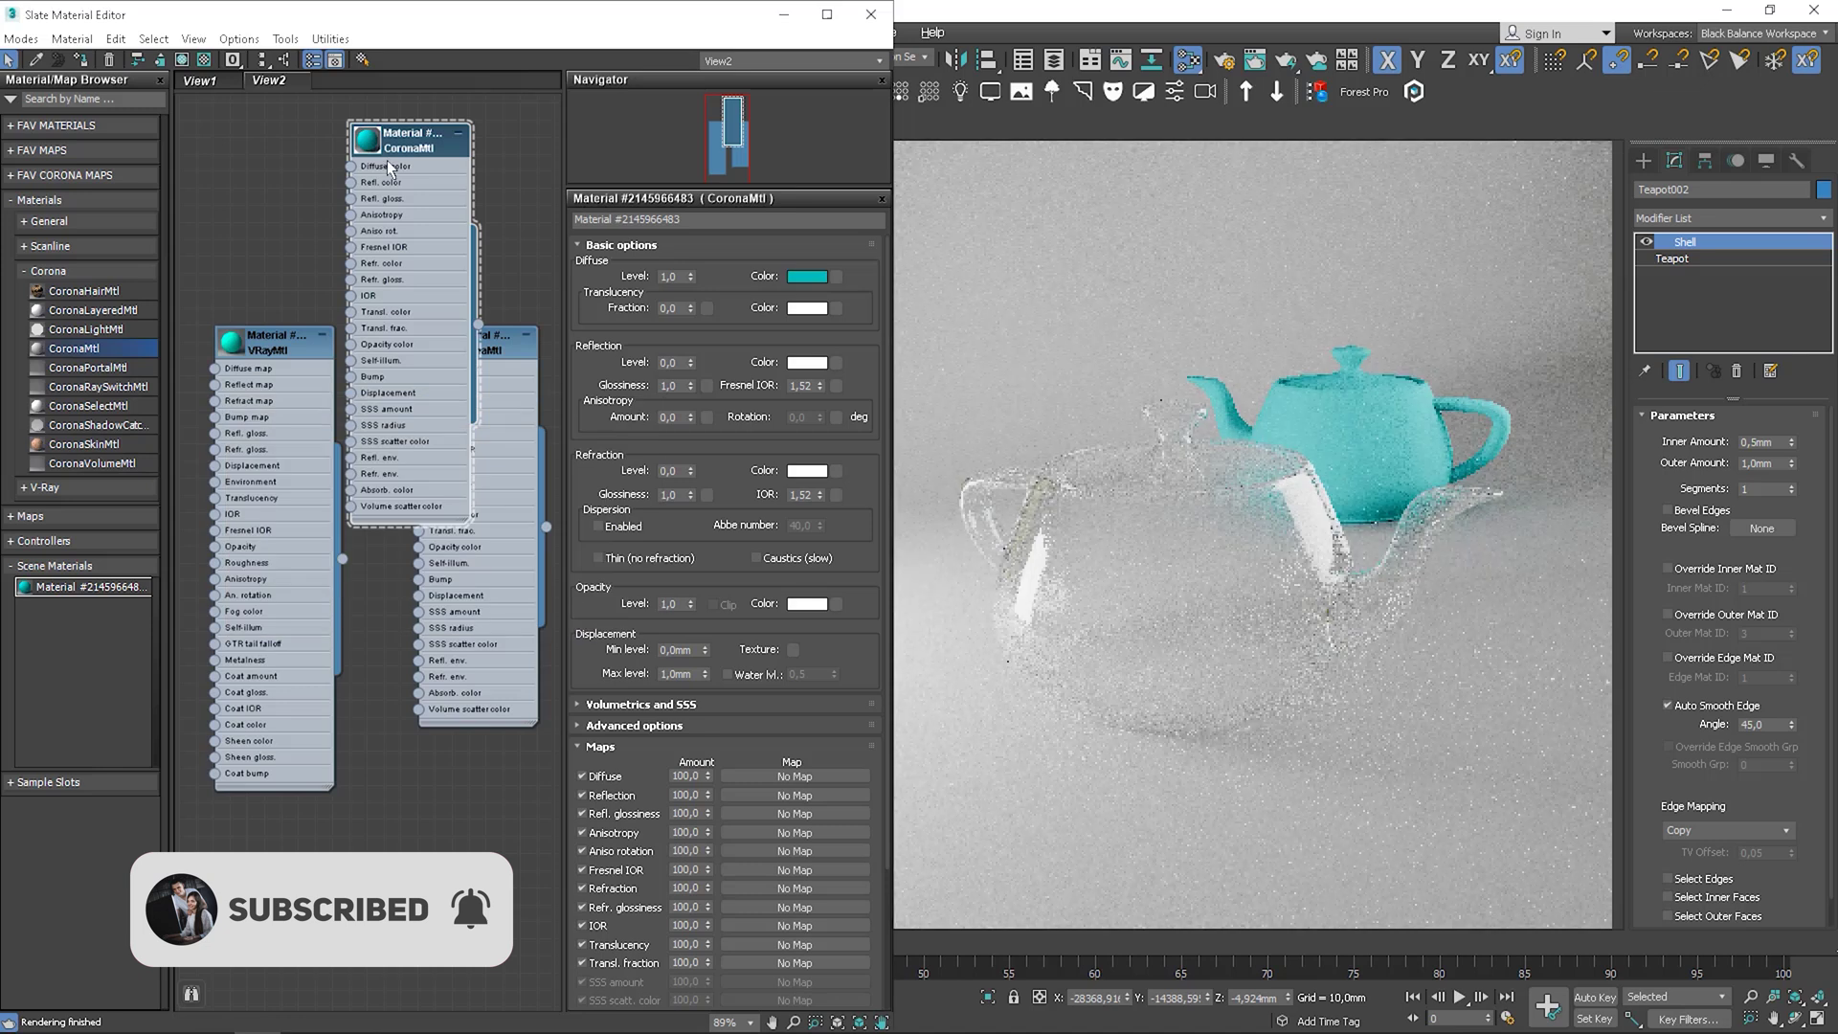
drag(391, 247, 395, 930)
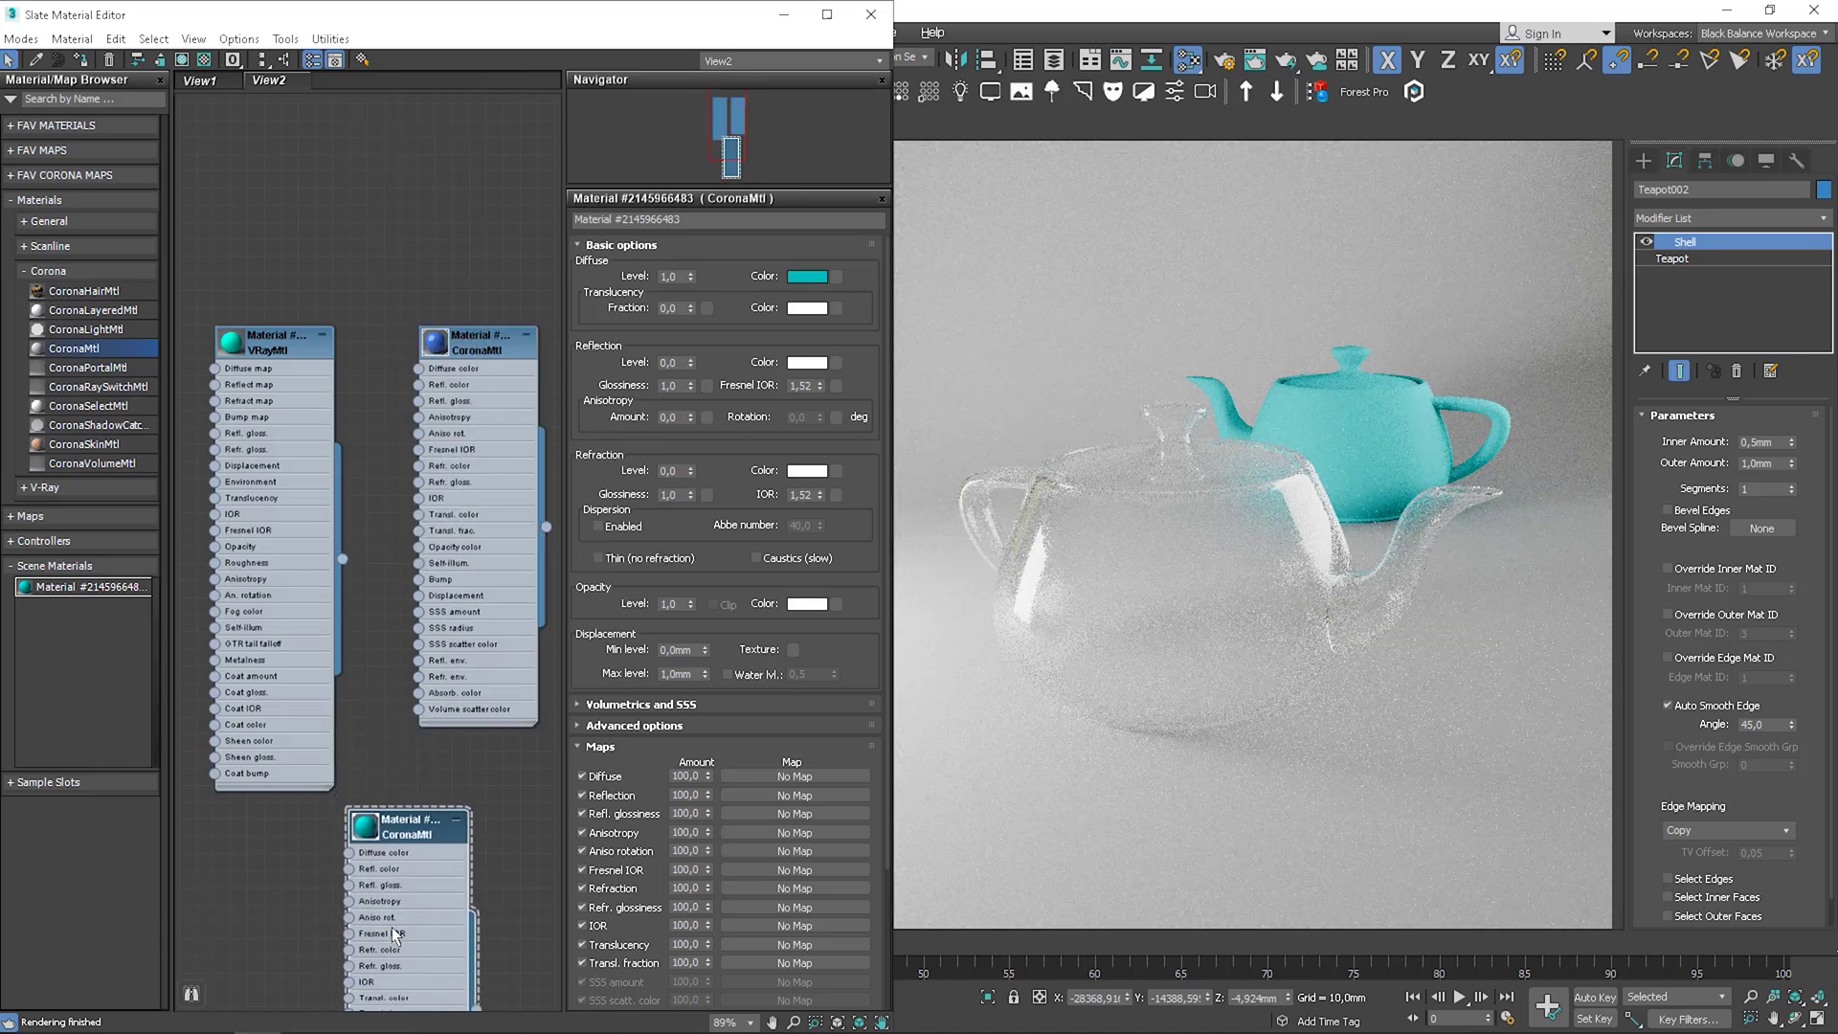
- Refresh the glass material's preview and adjust its refraction glossiness from 0,41 to 0,79
click(479, 353)
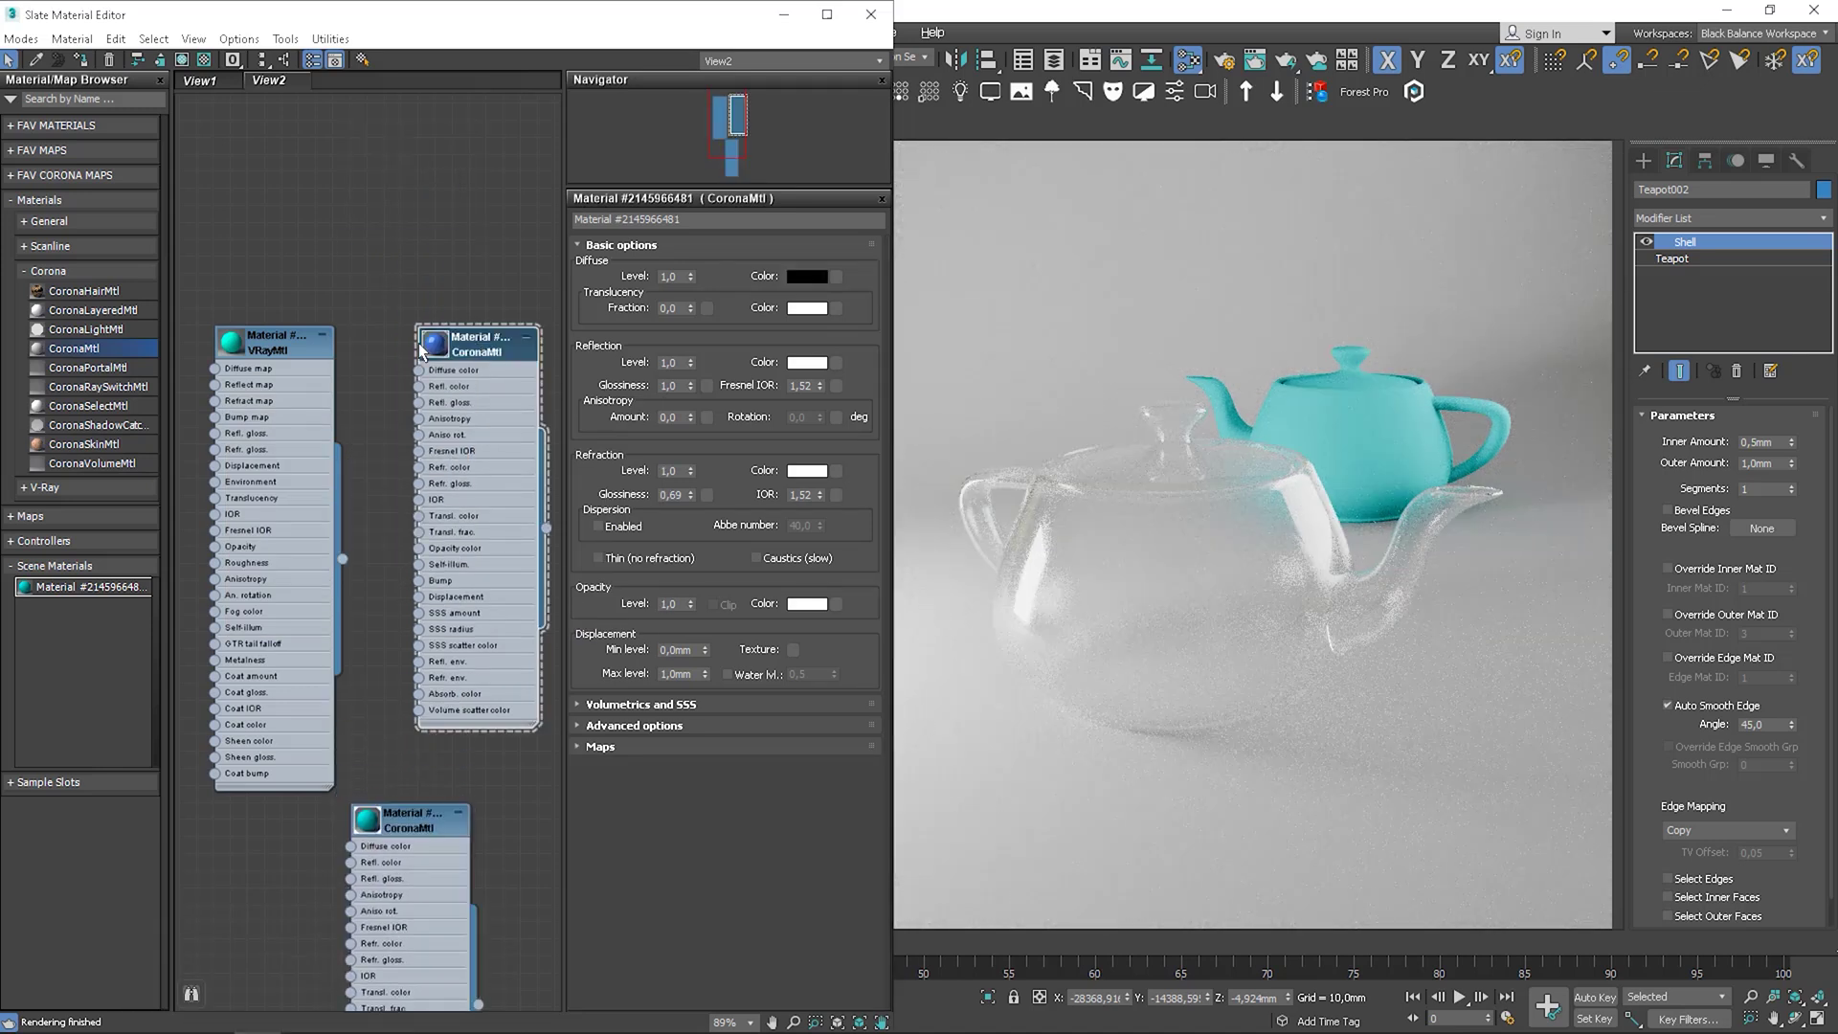
right_click(479, 346)
click(488, 455)
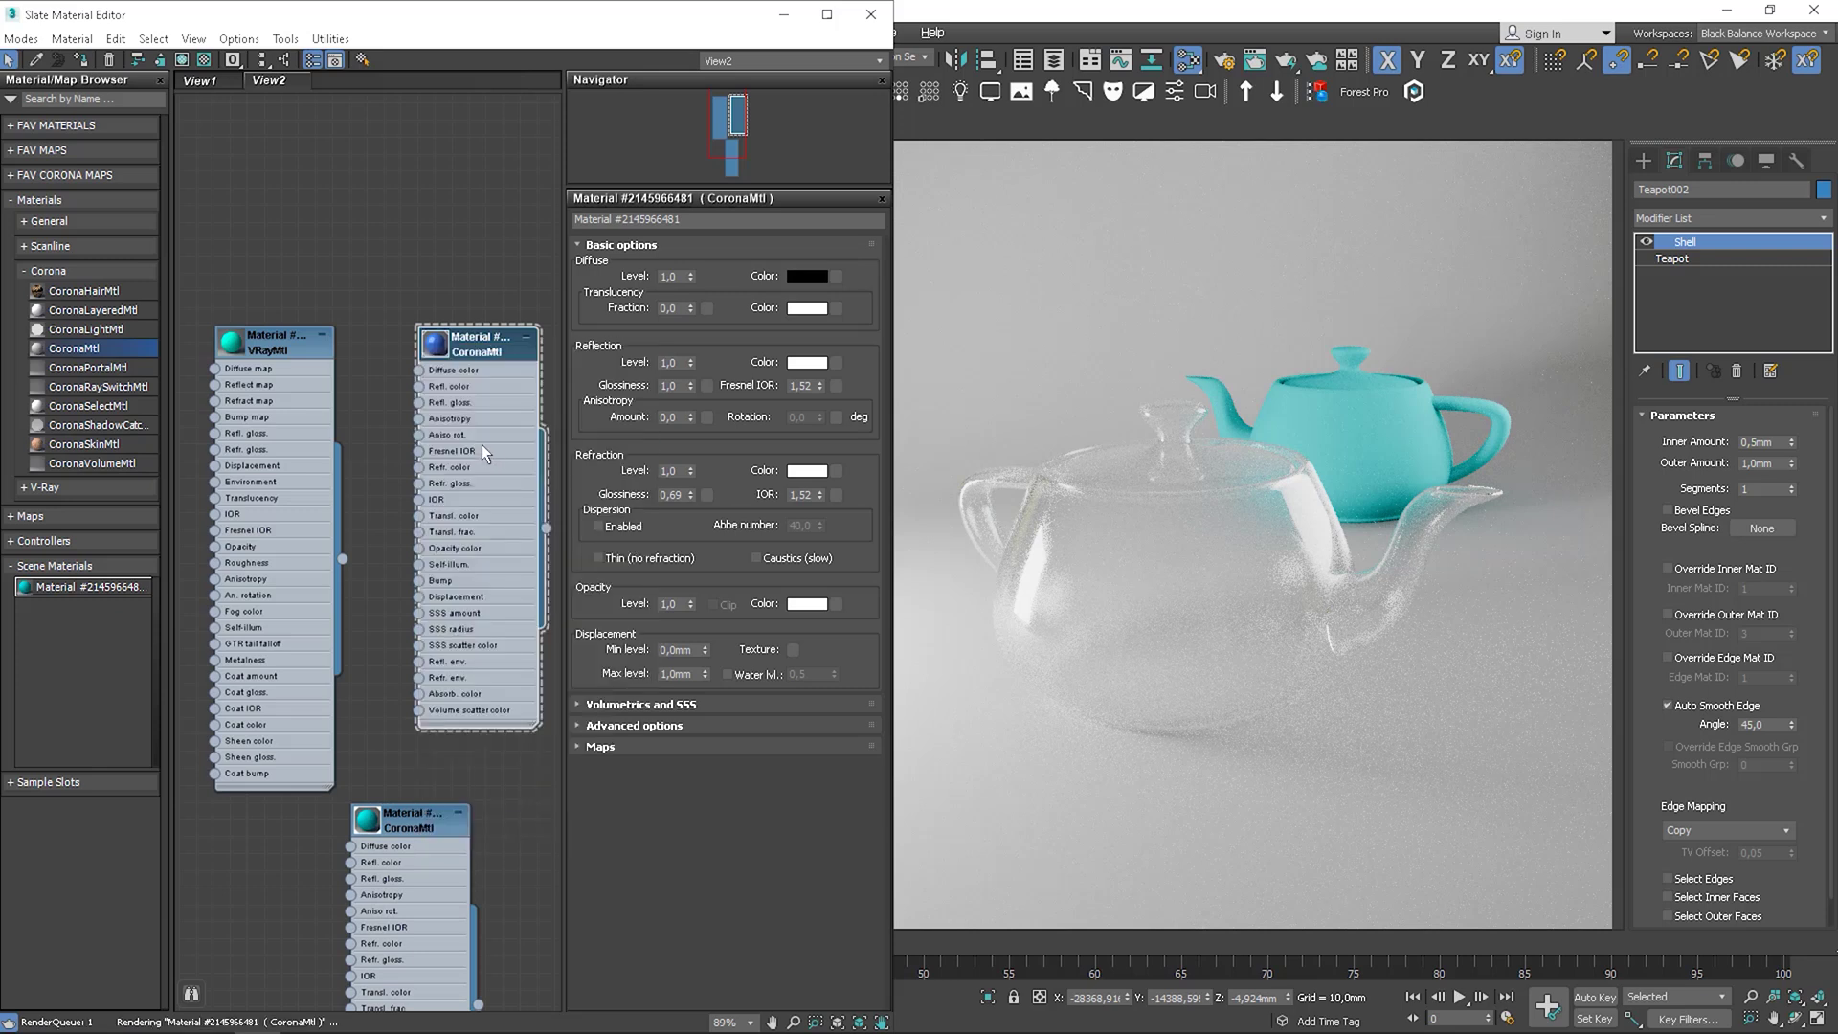
click(57, 271)
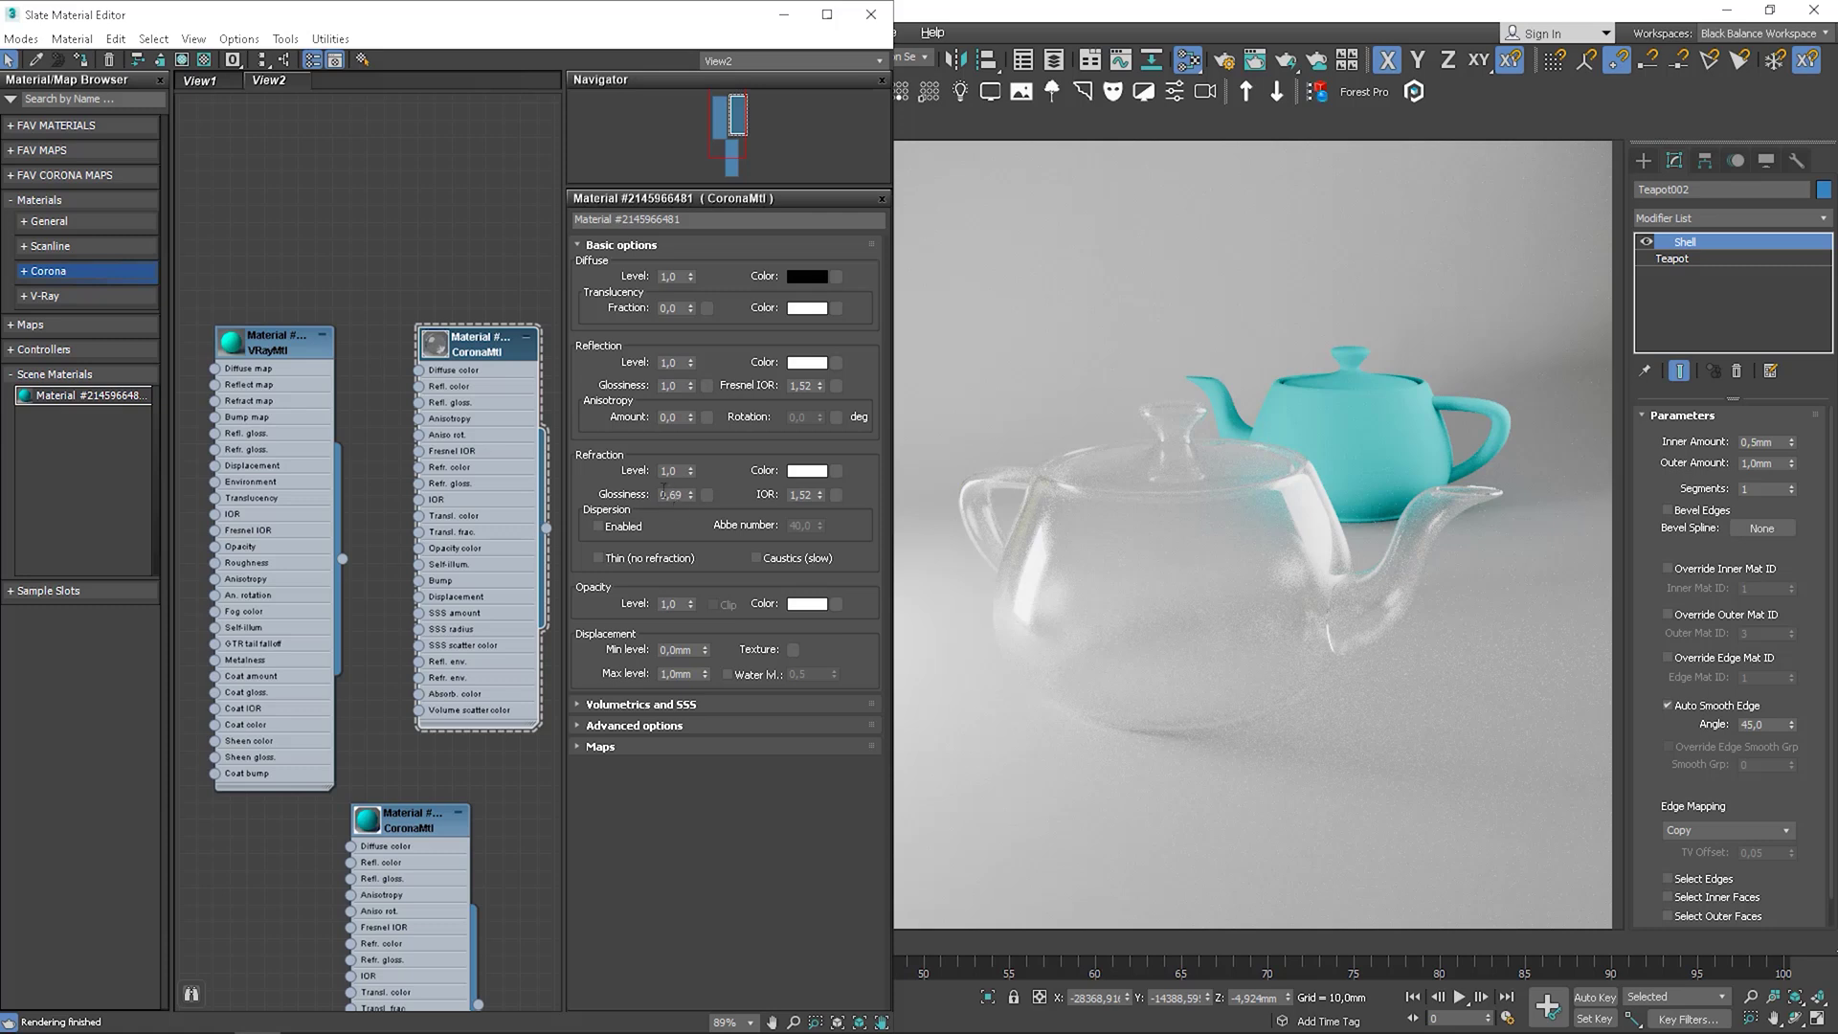
drag(691, 496, 690, 524)
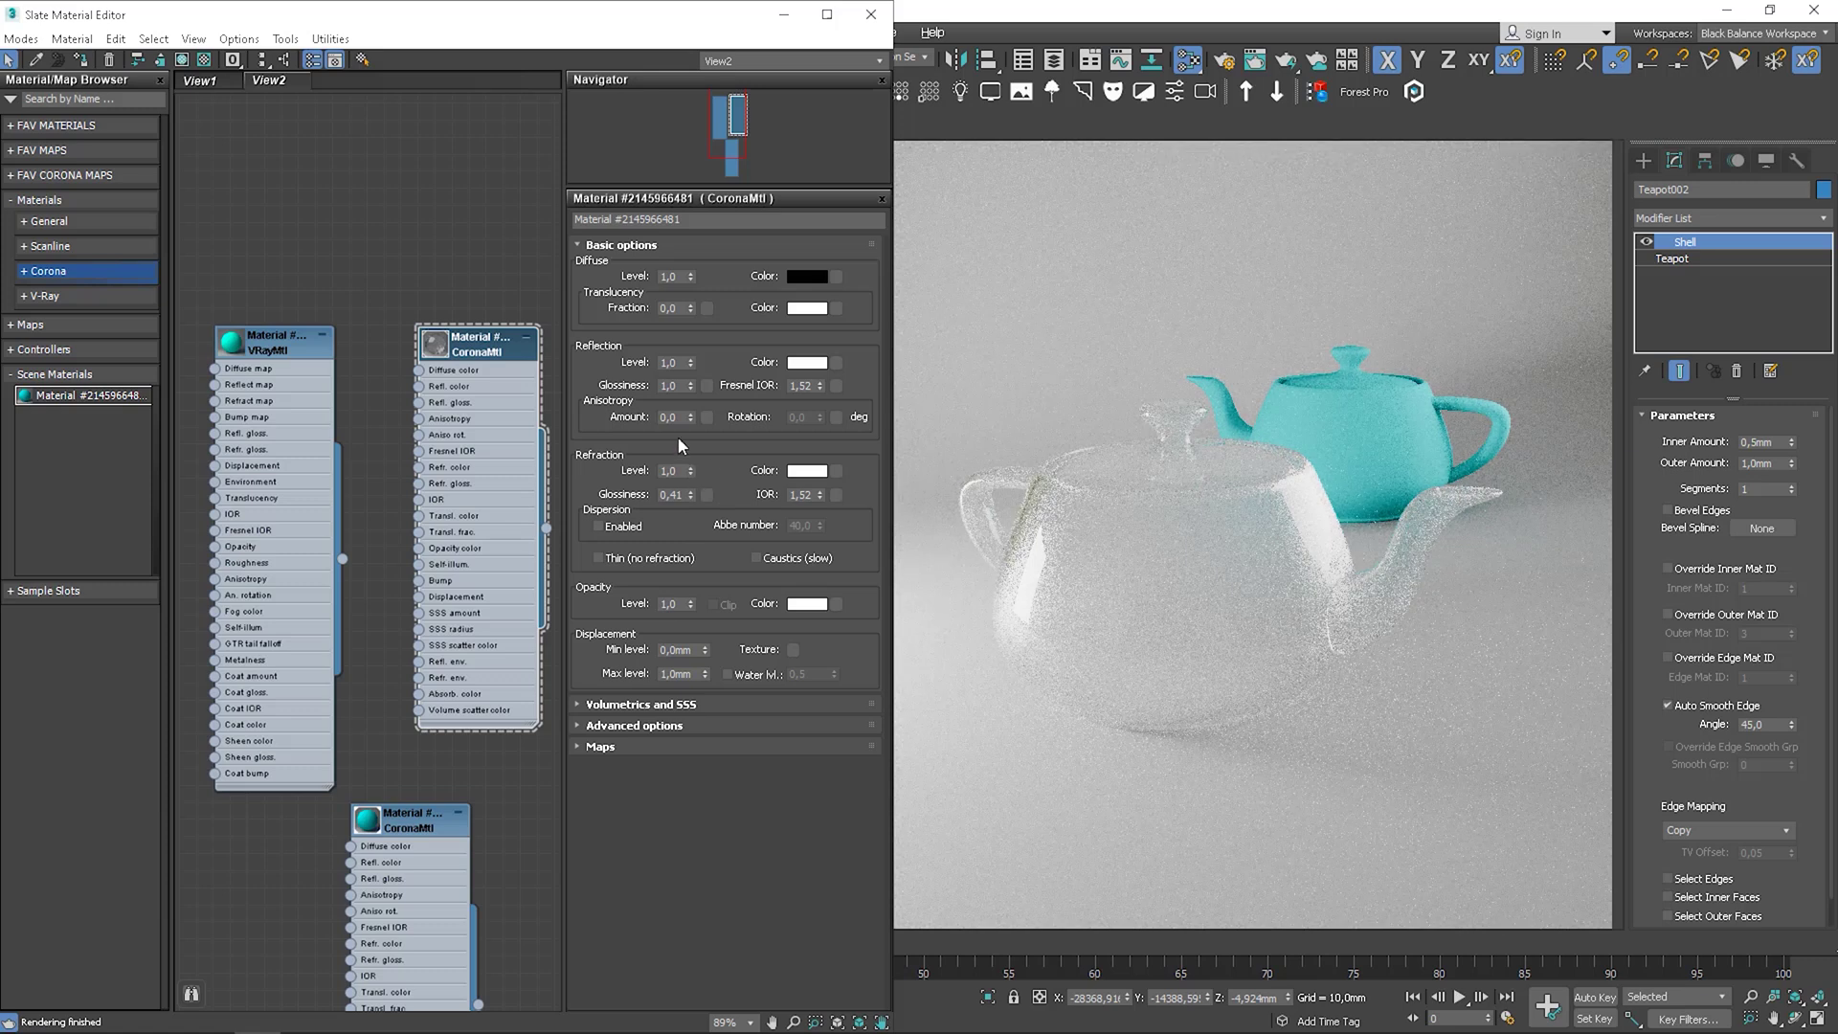
drag(690, 494, 690, 450)
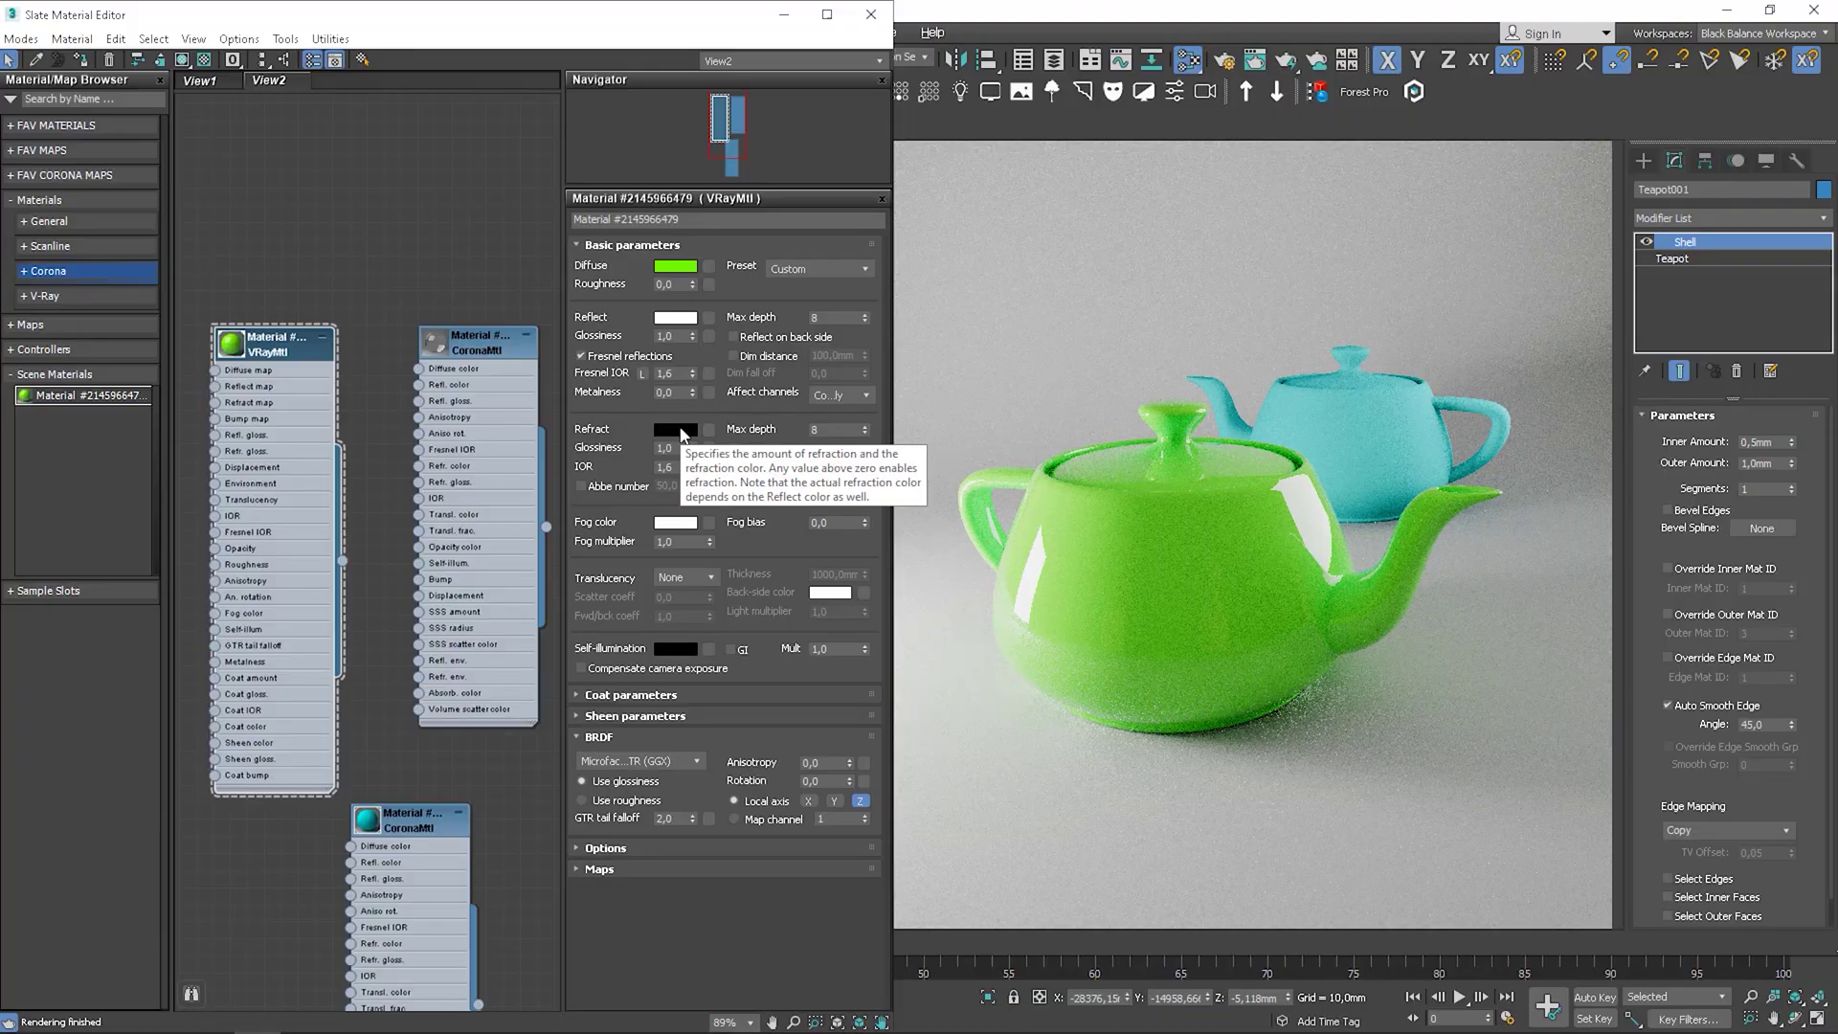
- Set the VRayMtl refraction colour to full white (255) so the teapot turns glassy
click(679, 430)
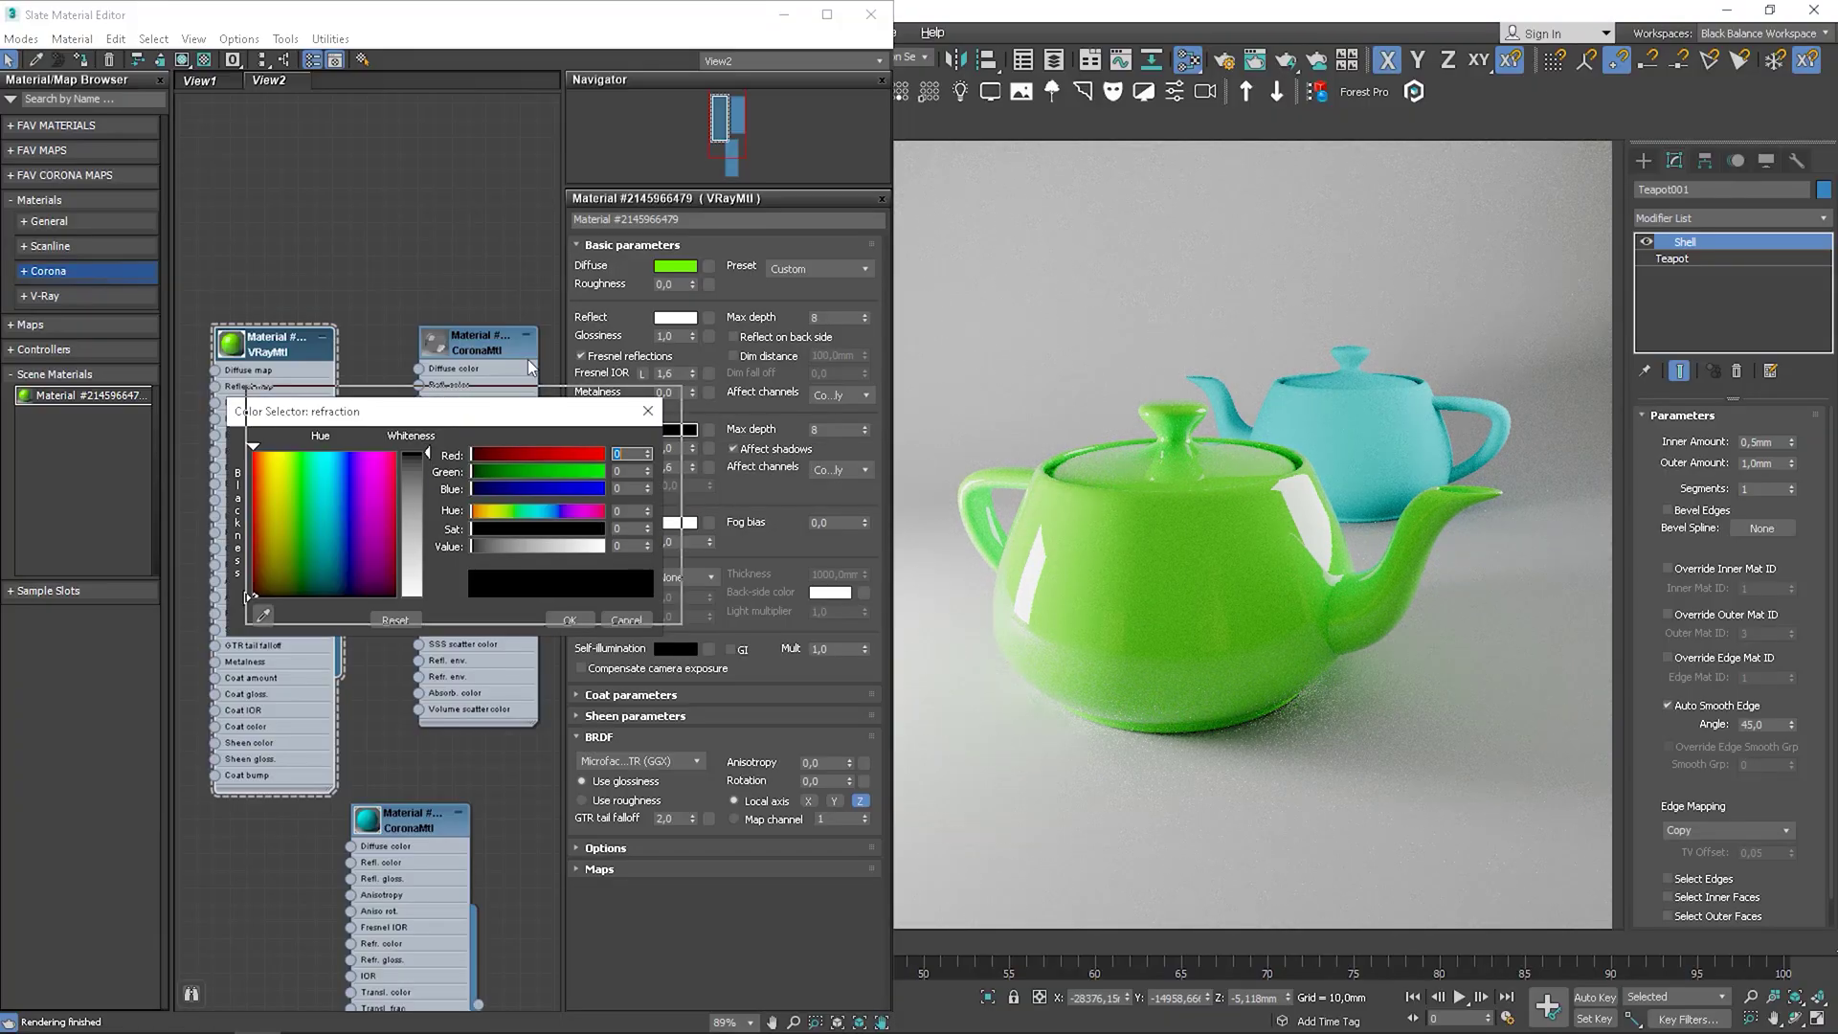
drag(402, 412, 480, 322)
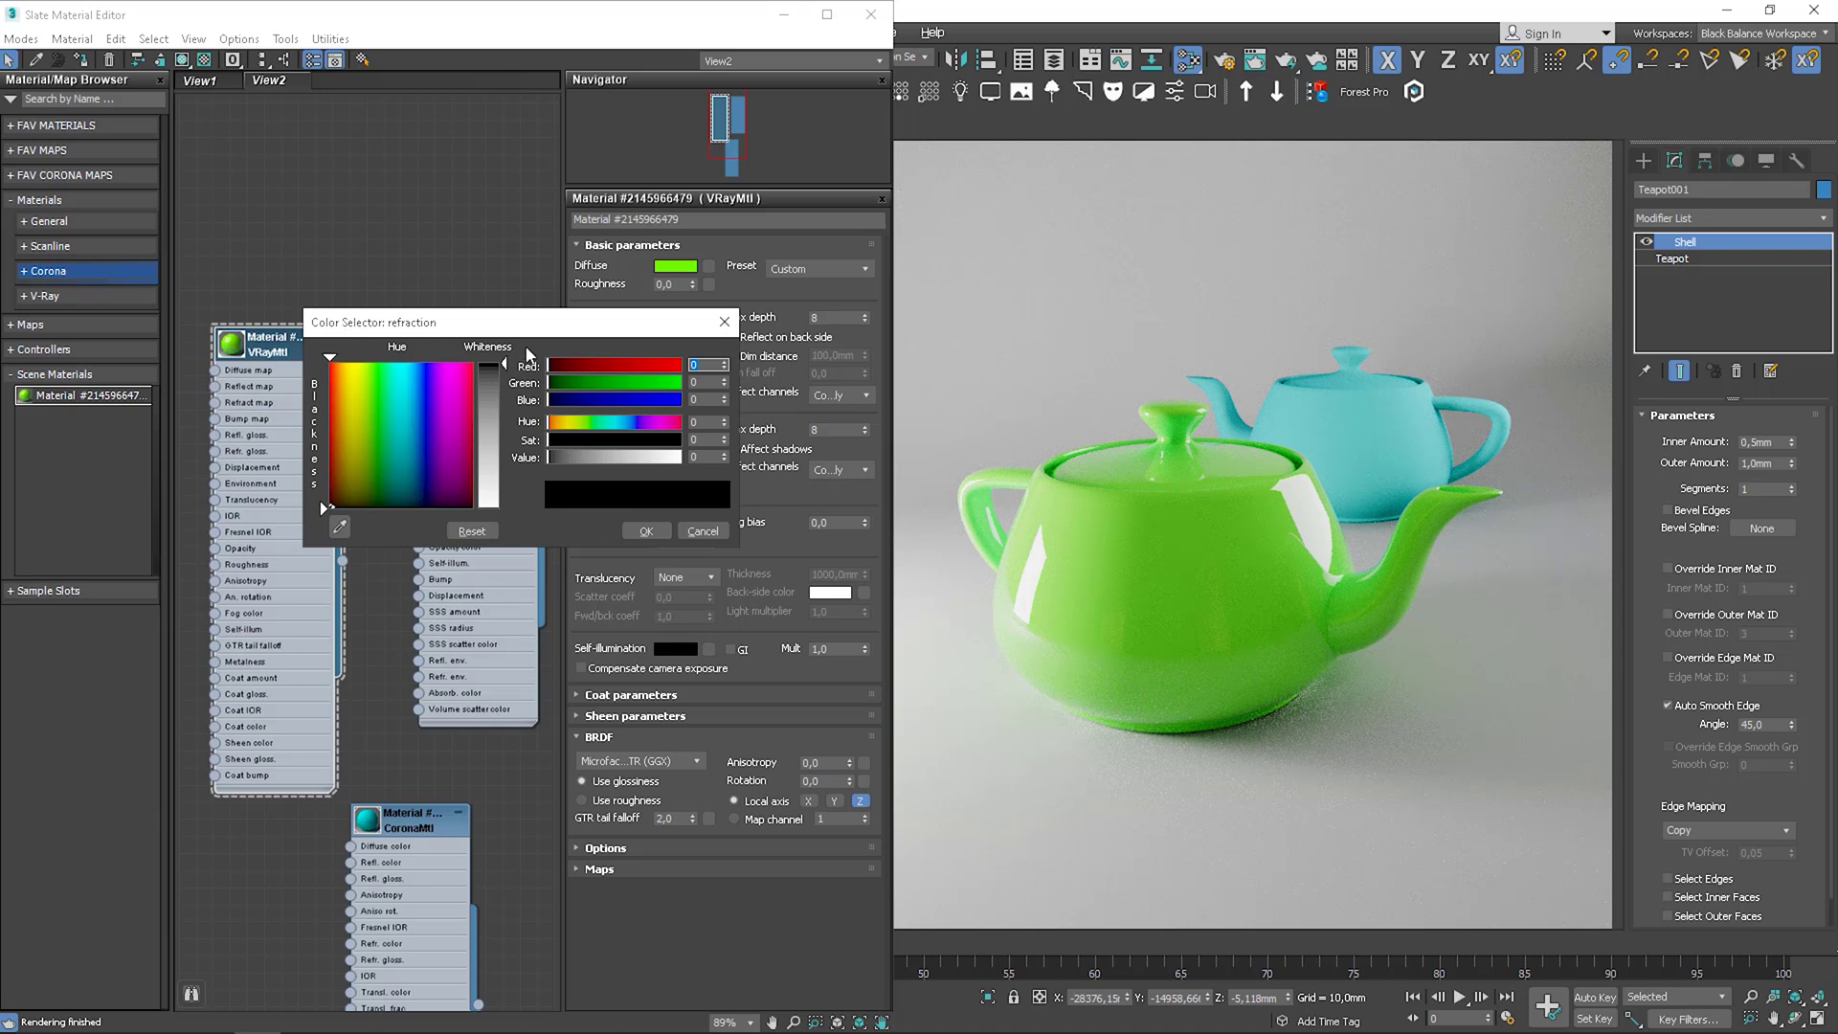
drag(505, 384, 504, 508)
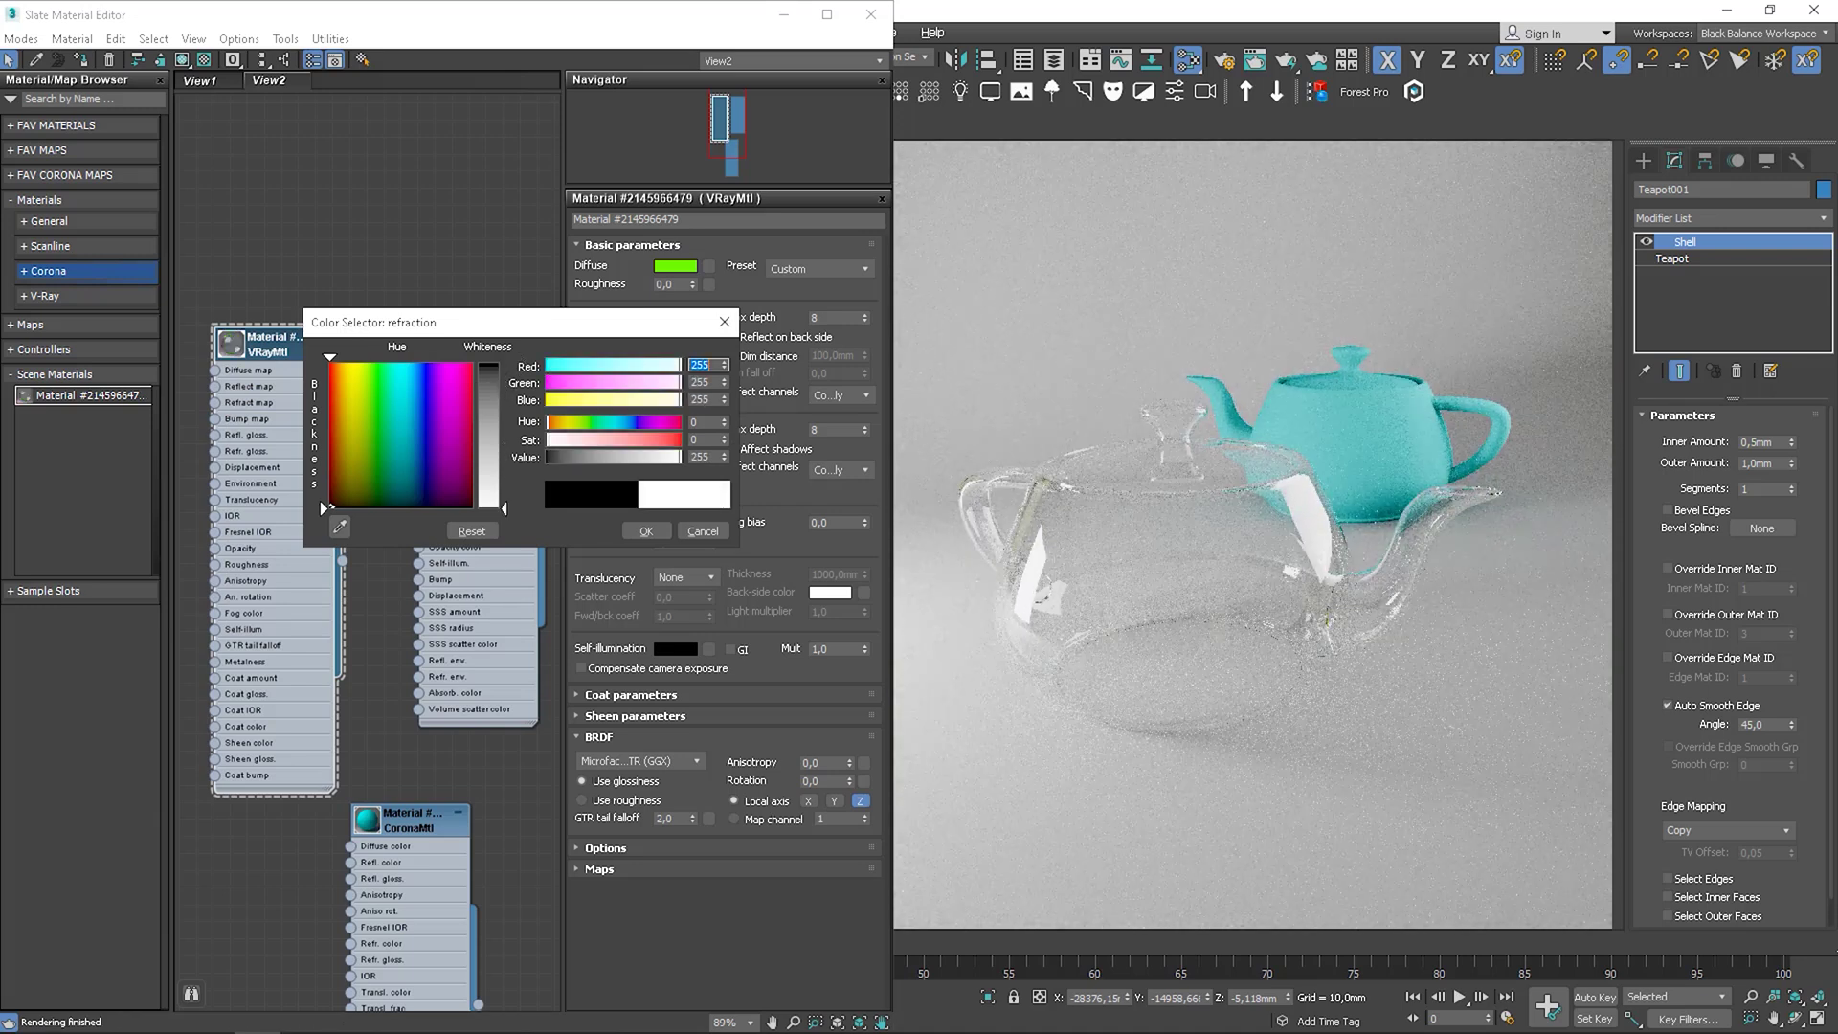
click(646, 530)
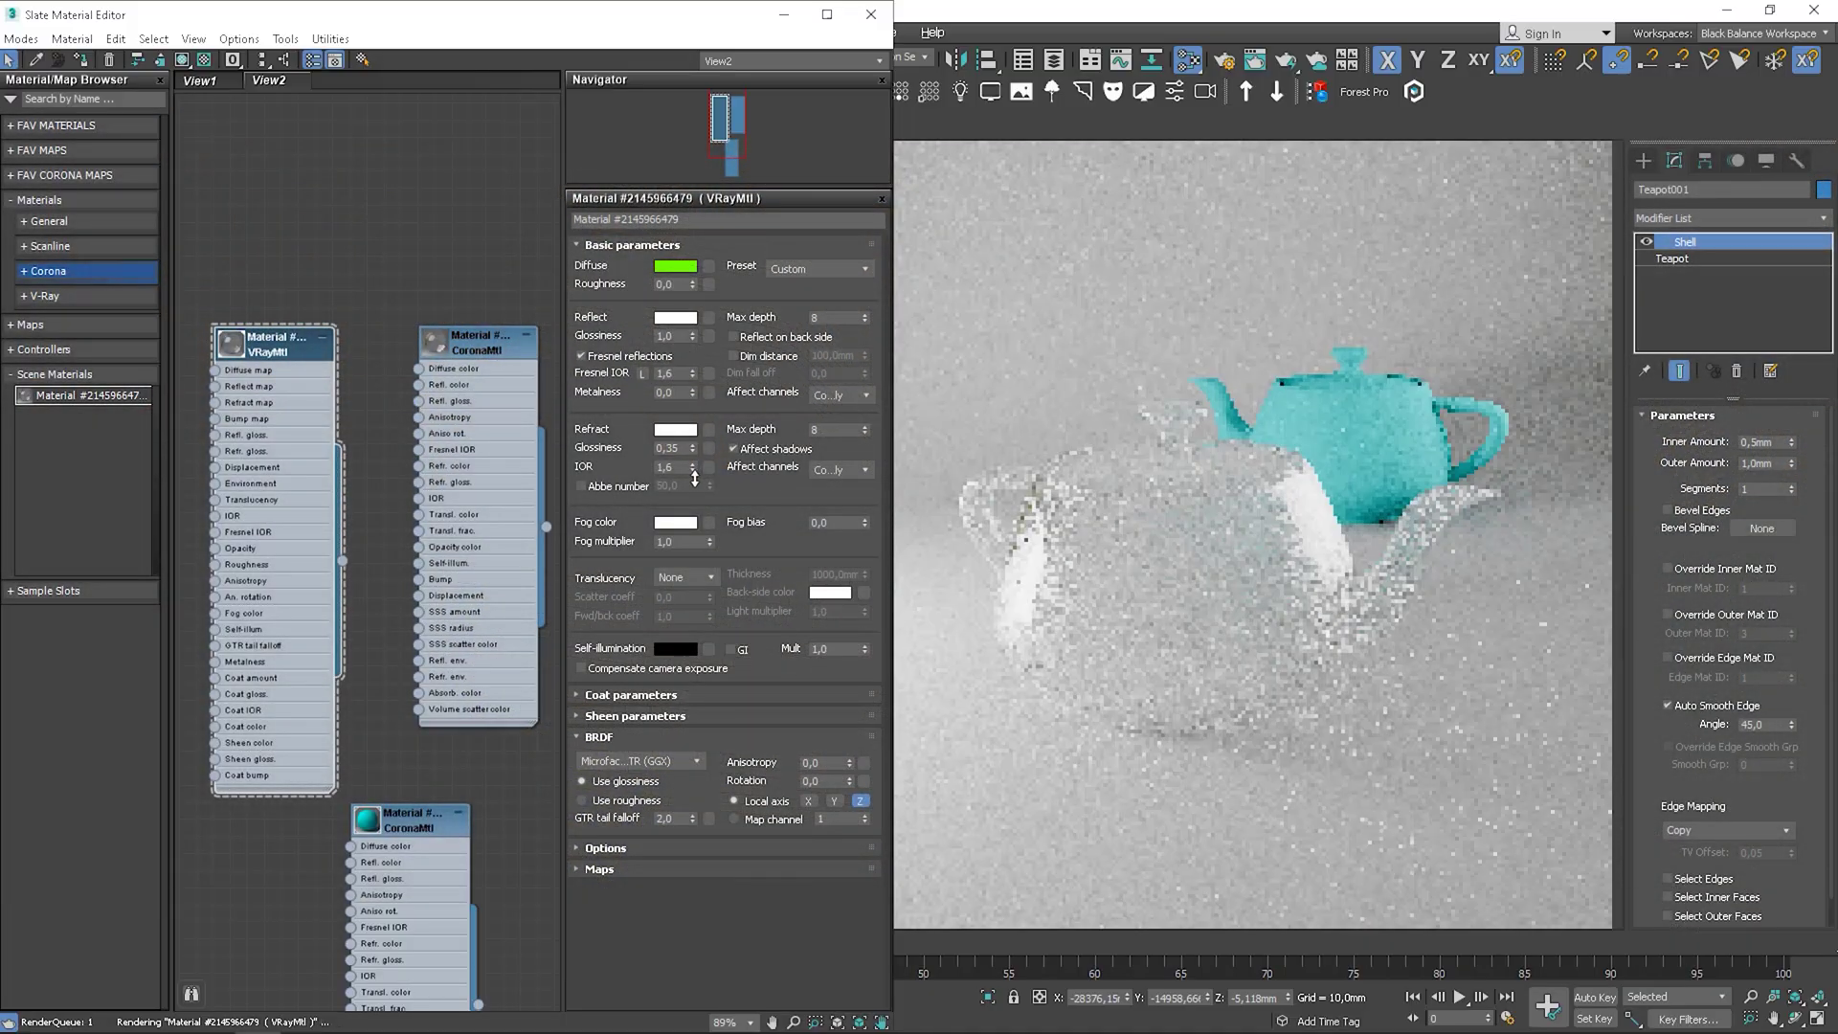
mouse_move(1319, 486)
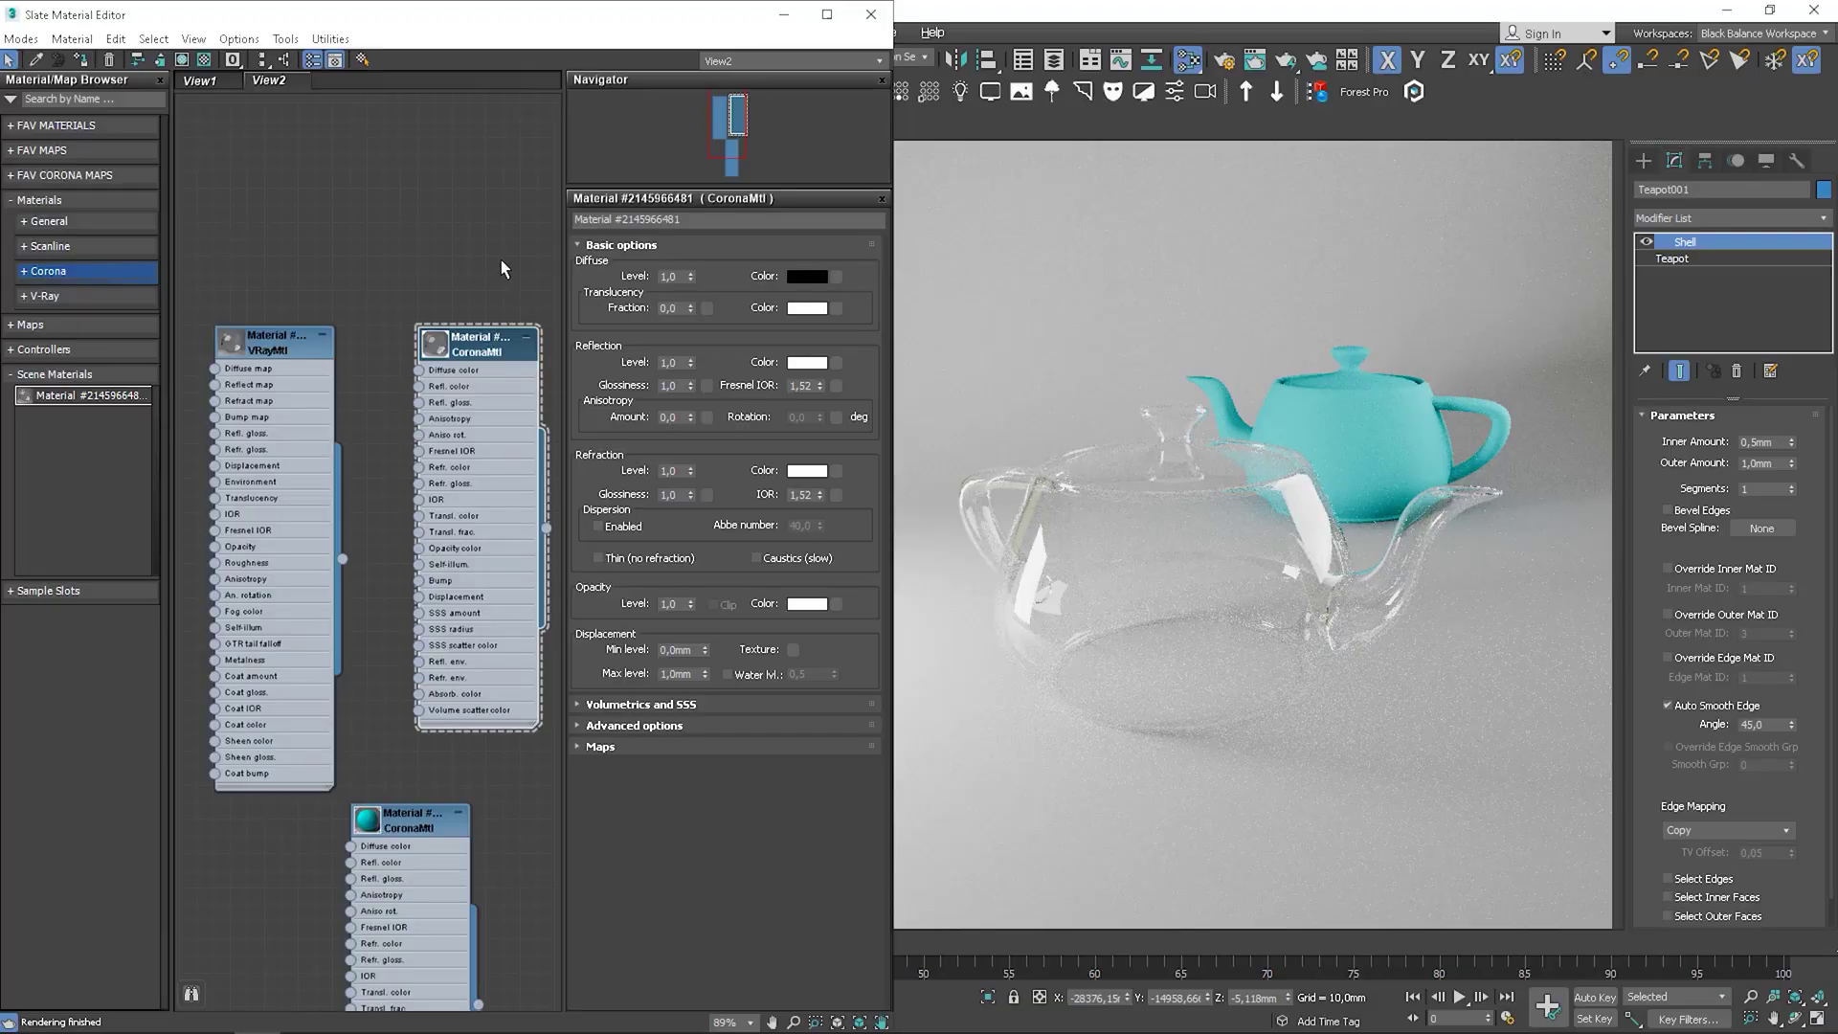
- Add a Checker map node to the Slate graph, placed left of the Corona material
click(43, 152)
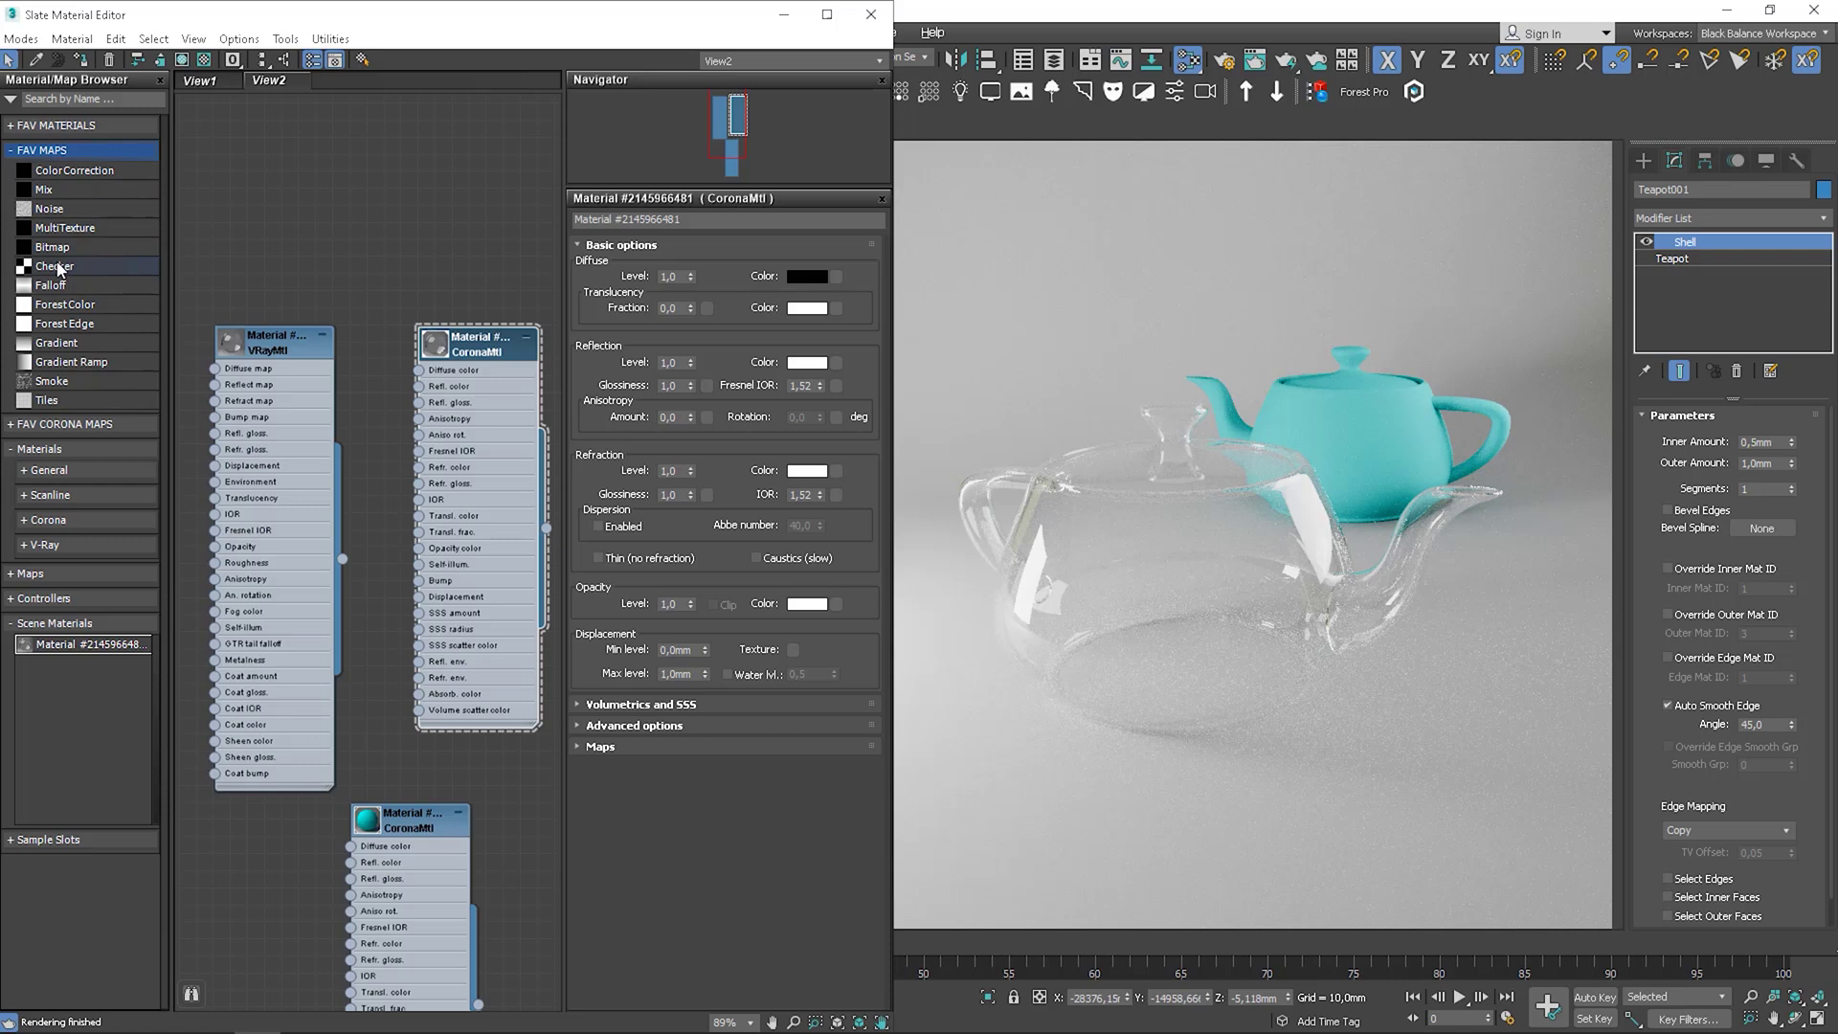
drag(57, 268, 392, 219)
drag(478, 499, 529, 360)
drag(393, 222, 471, 234)
- Reset the CoronaMtl Refraction Level to 0 and tidy the Checker and material nodes
double_click(486, 207)
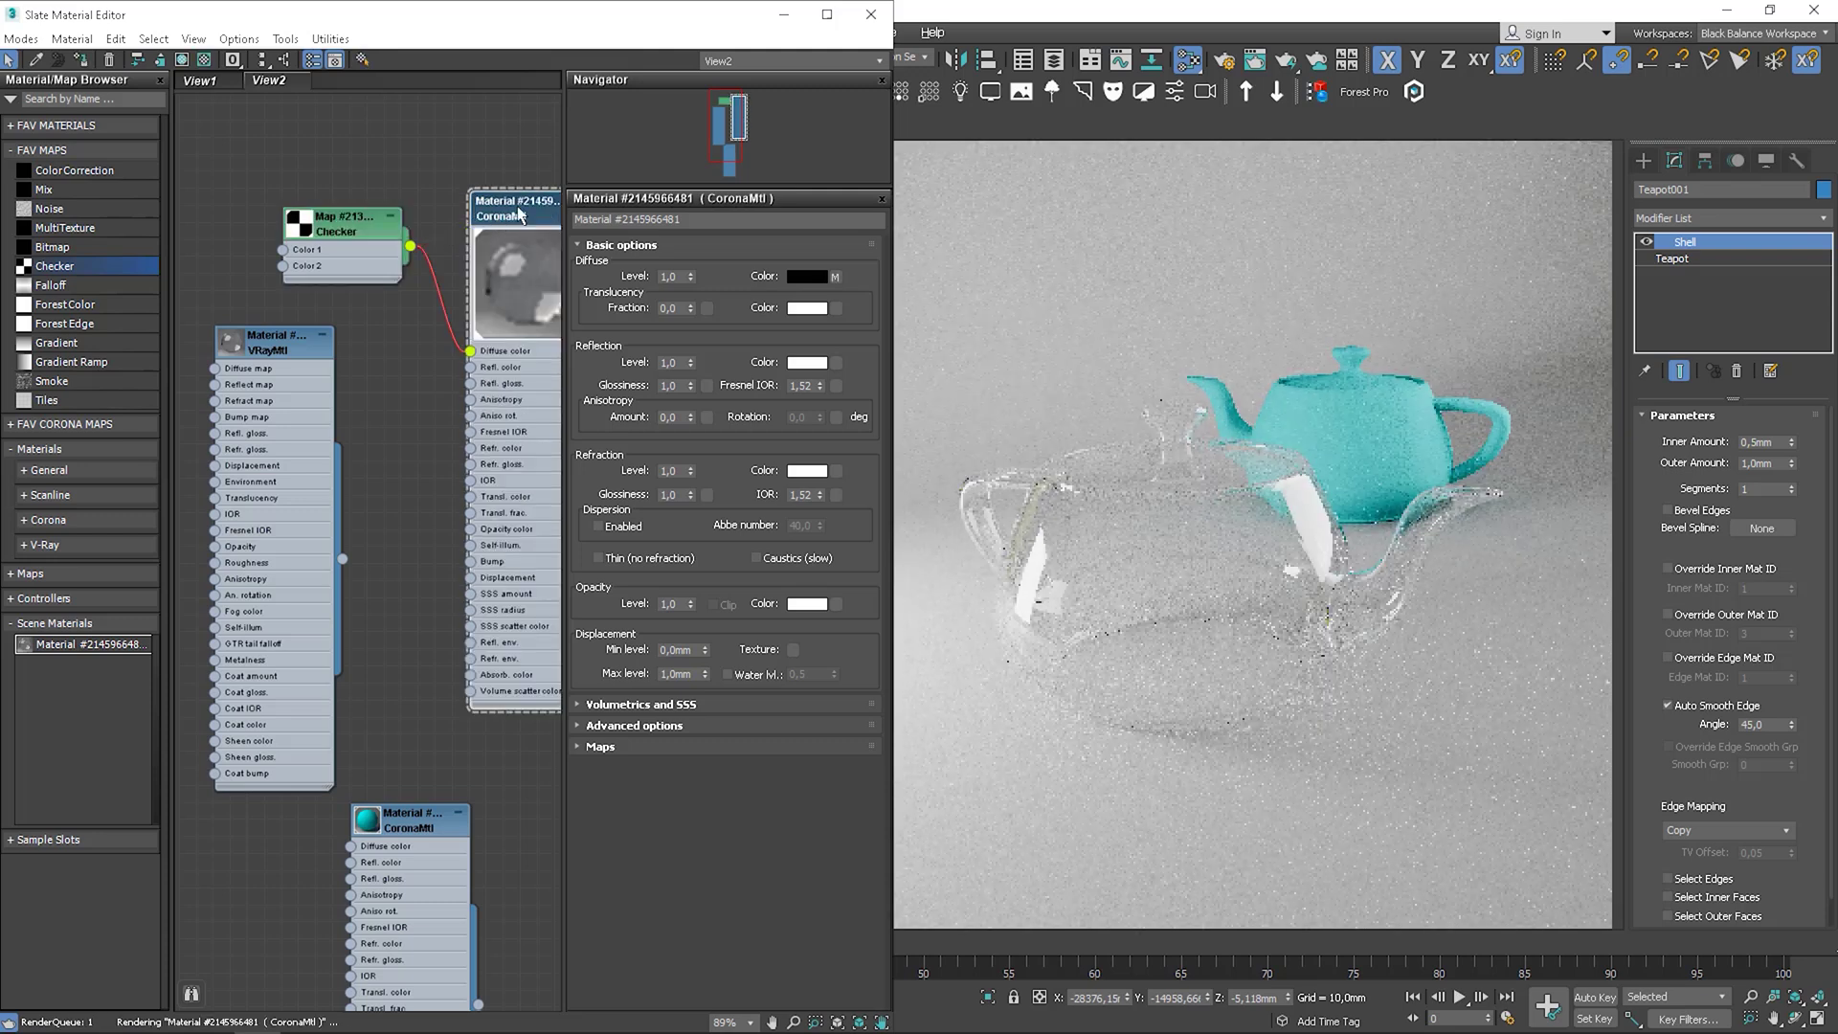
right_click(690, 474)
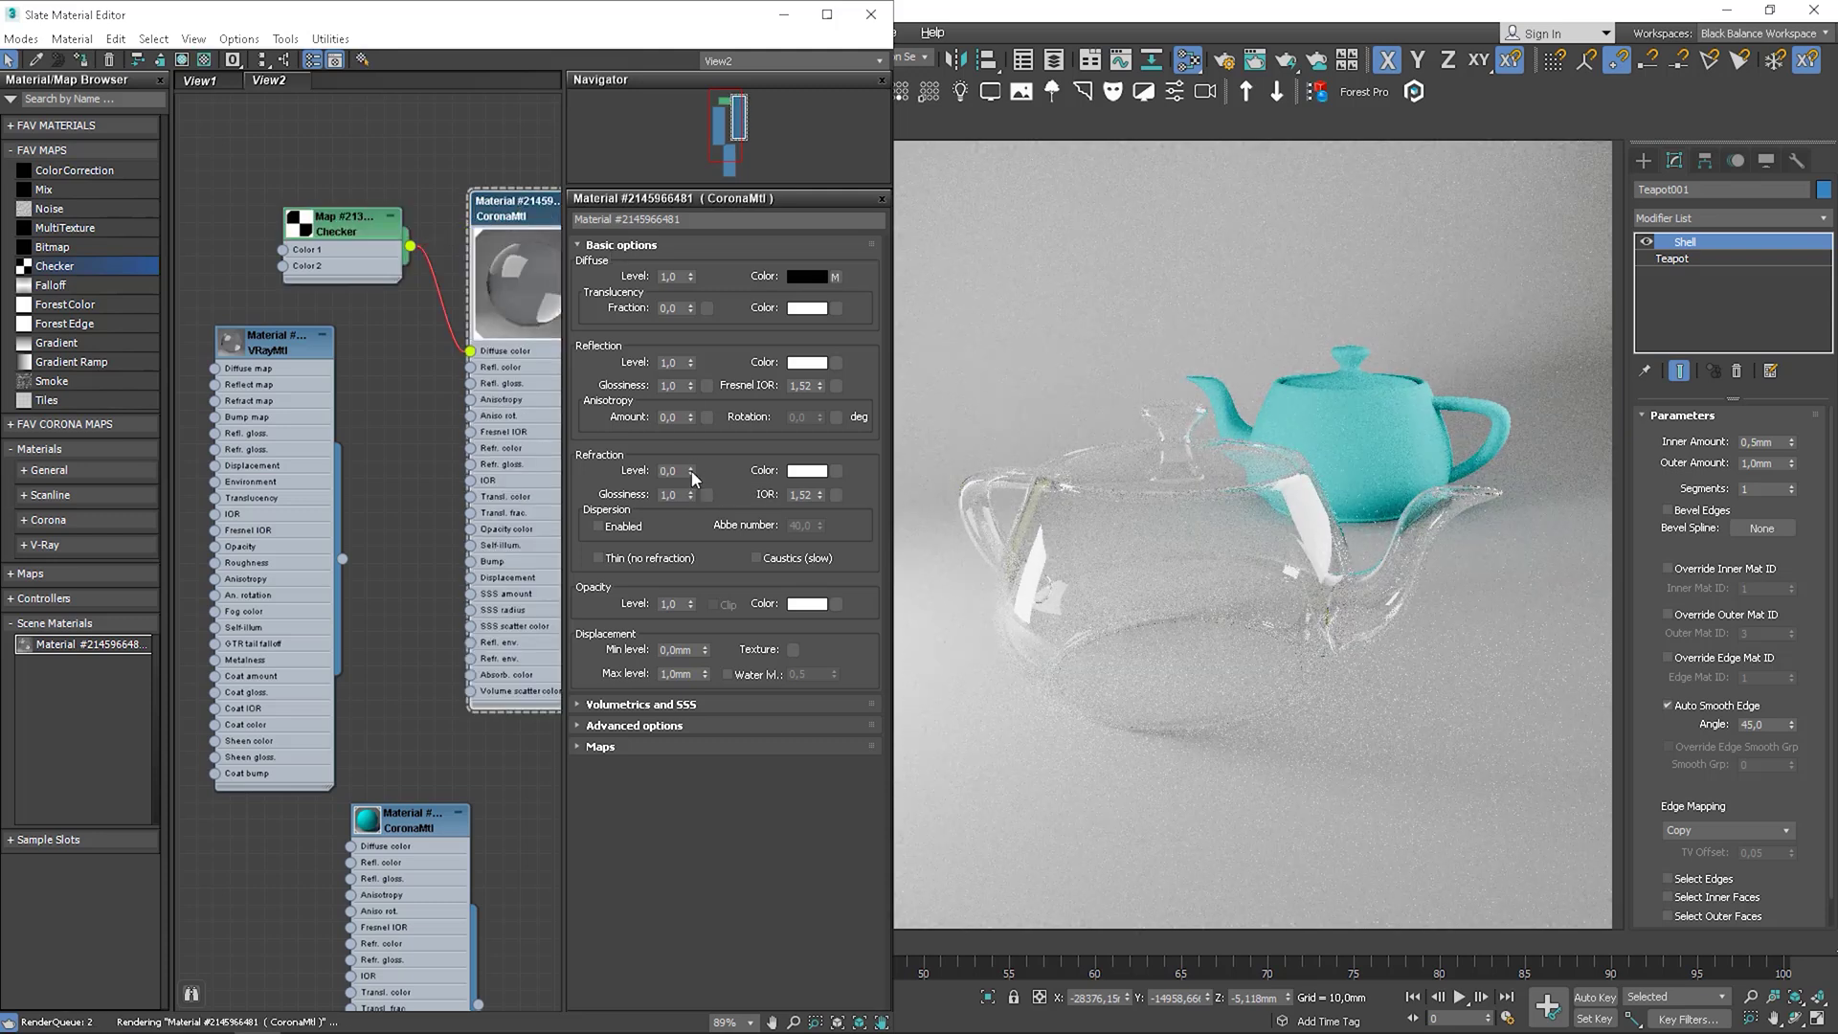
drag(374, 236, 323, 236)
drag(525, 307, 471, 273)
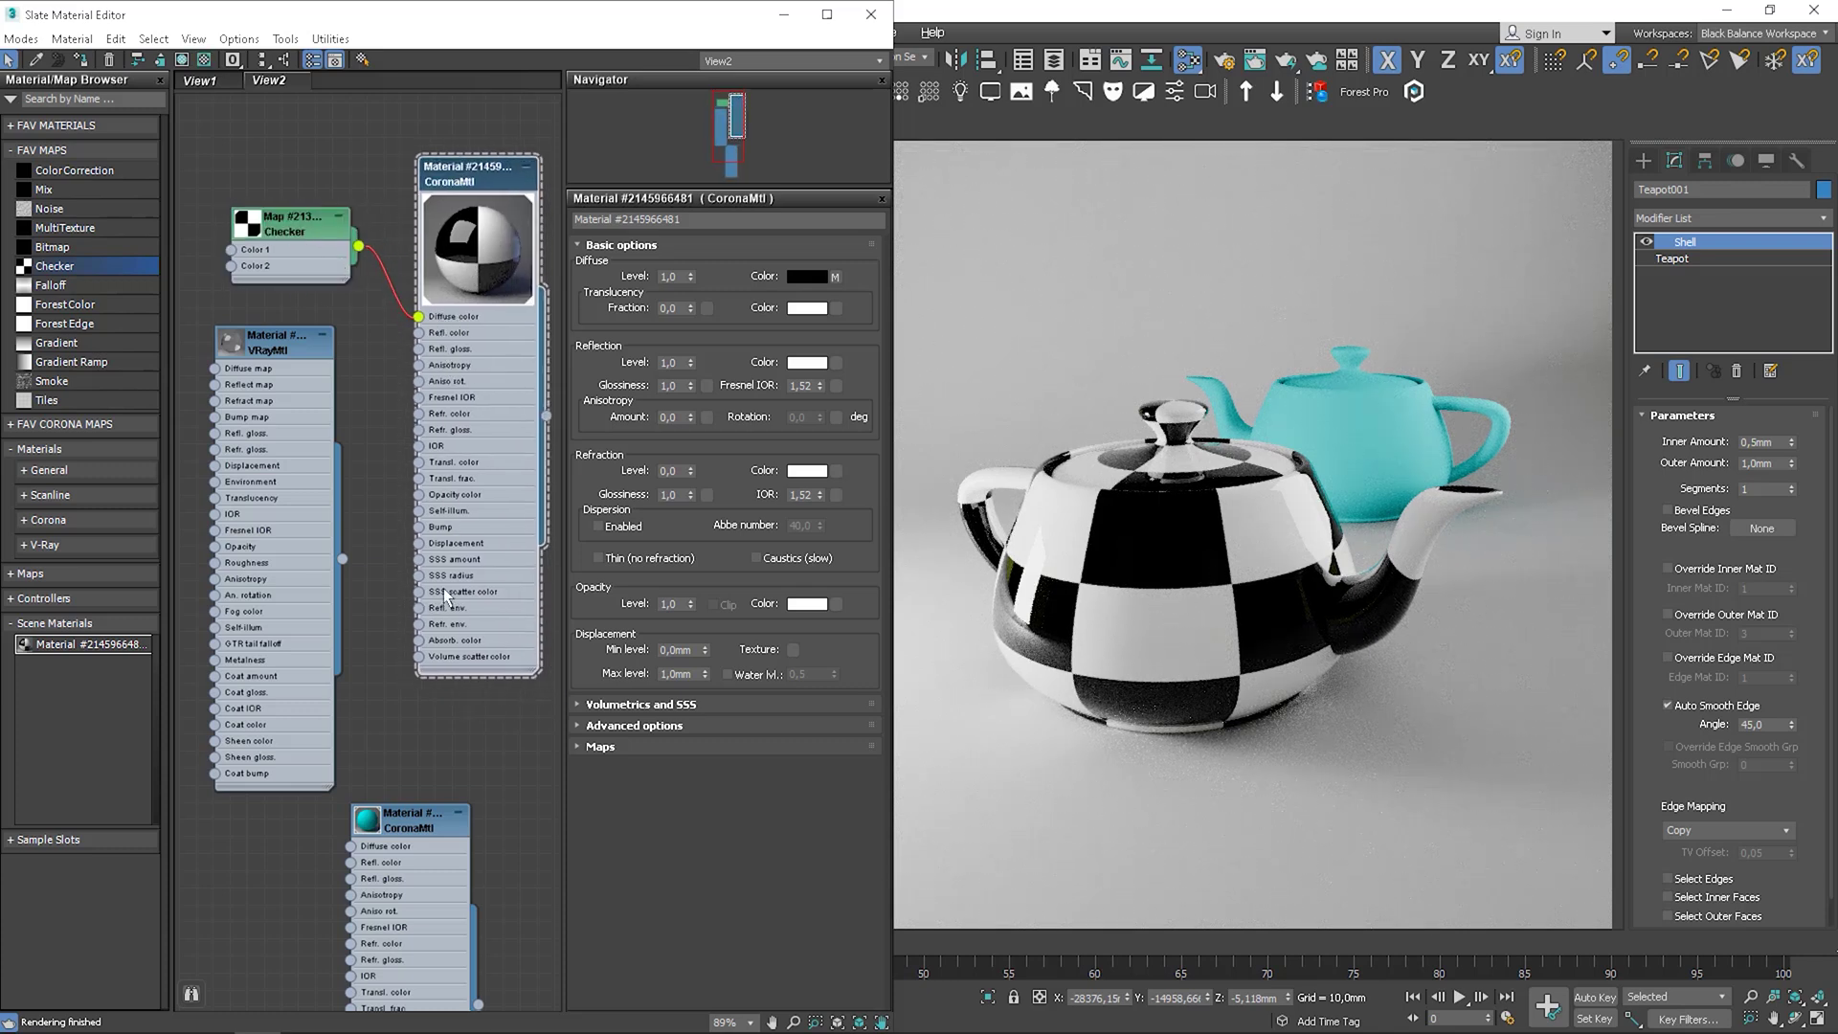
- Set the Checker map's Color #1 to red and Color #2 to light cyan
double_click(254, 232)
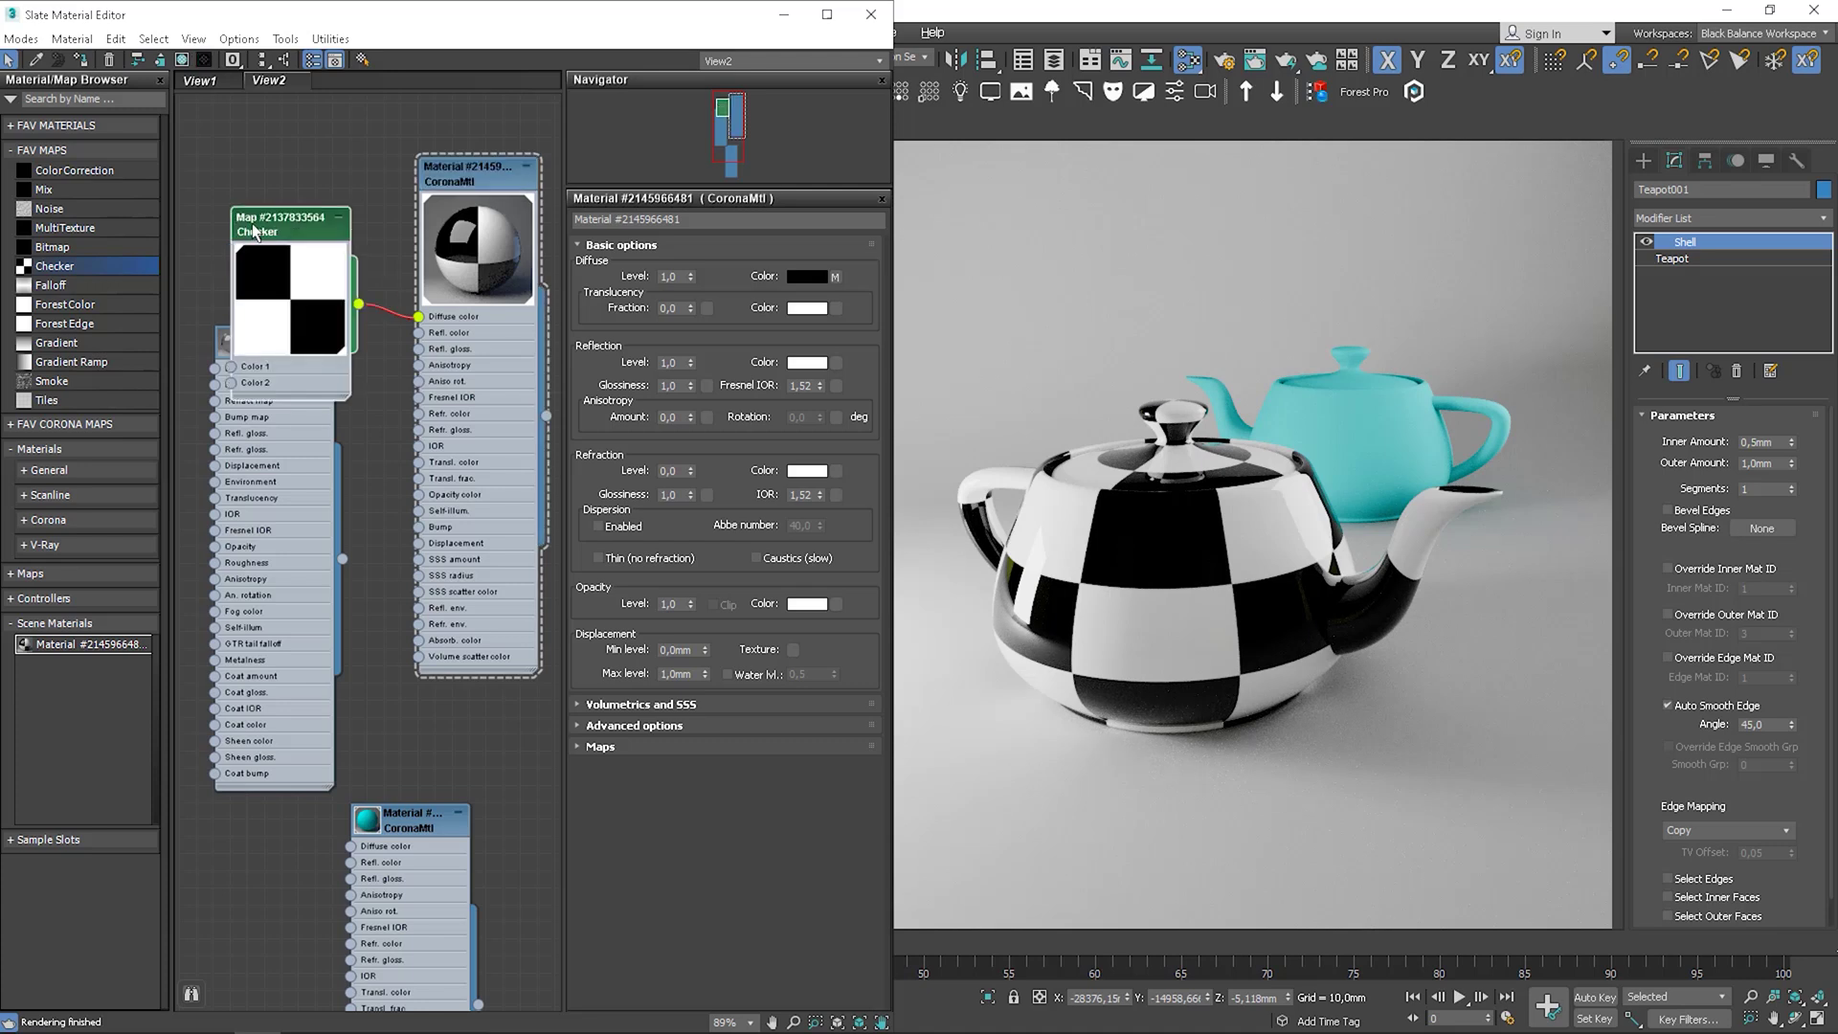
double_click(293, 230)
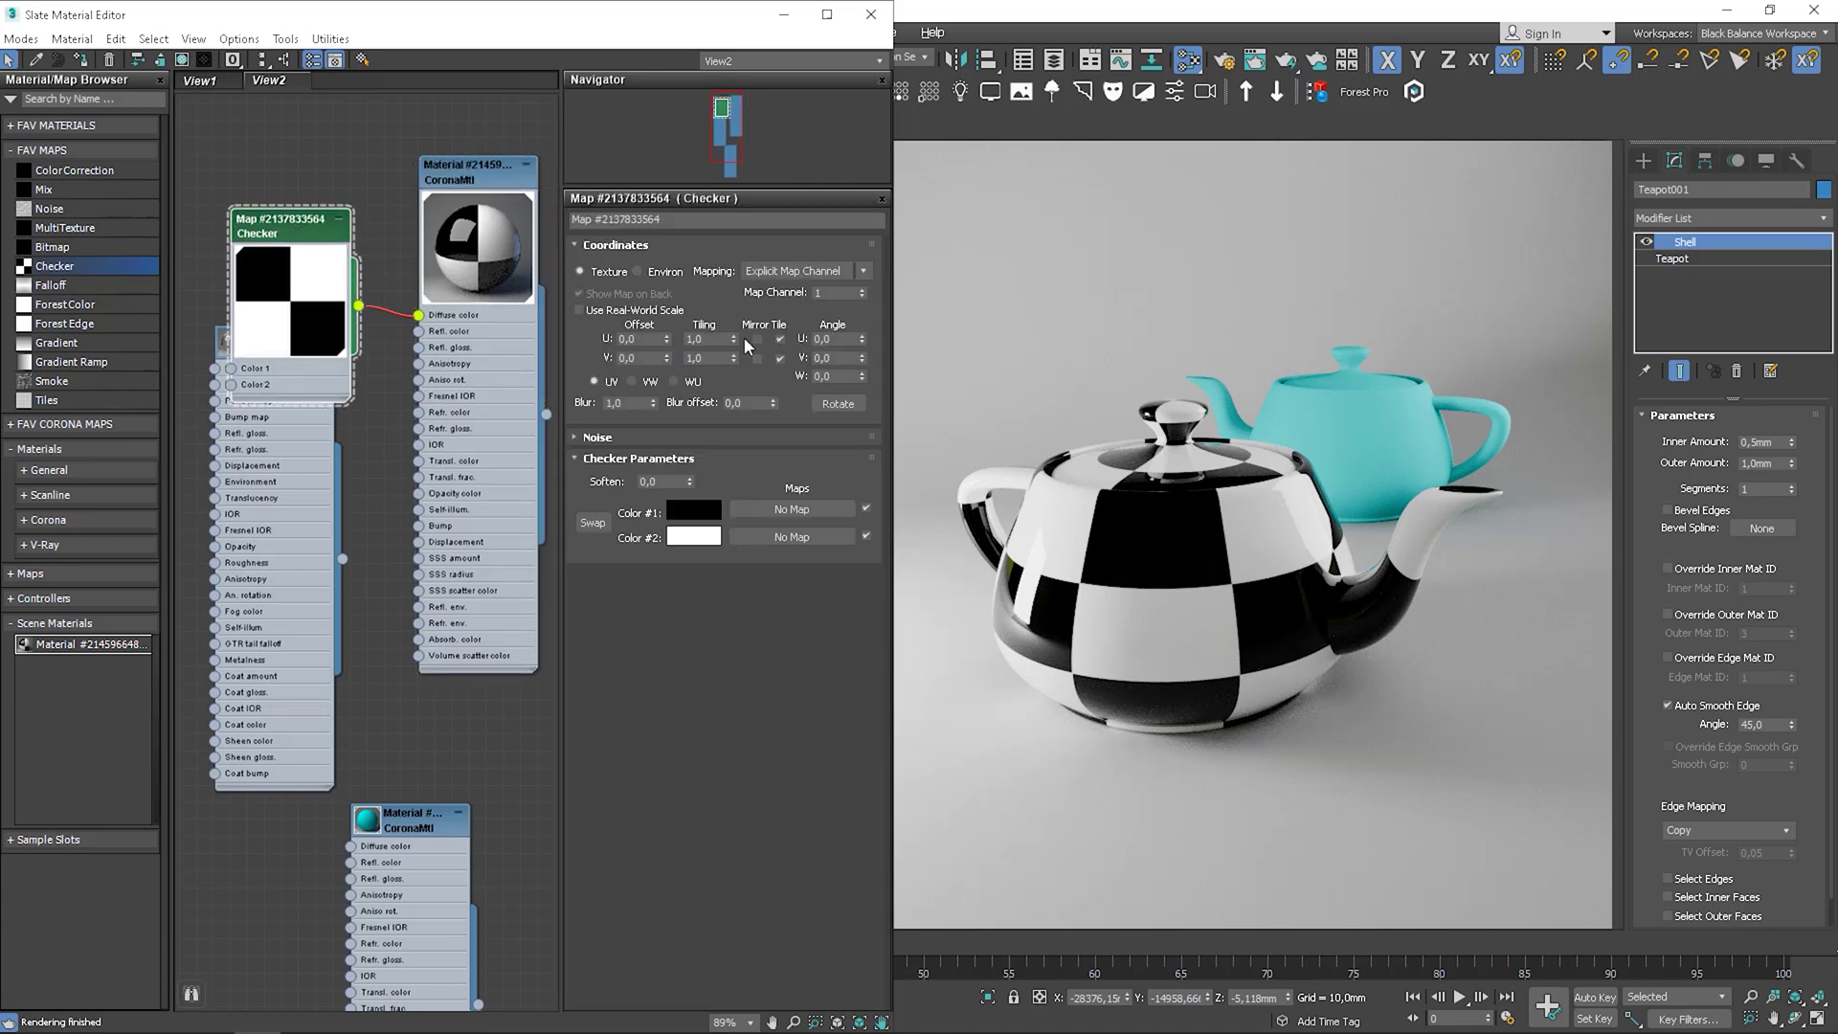
click(689, 516)
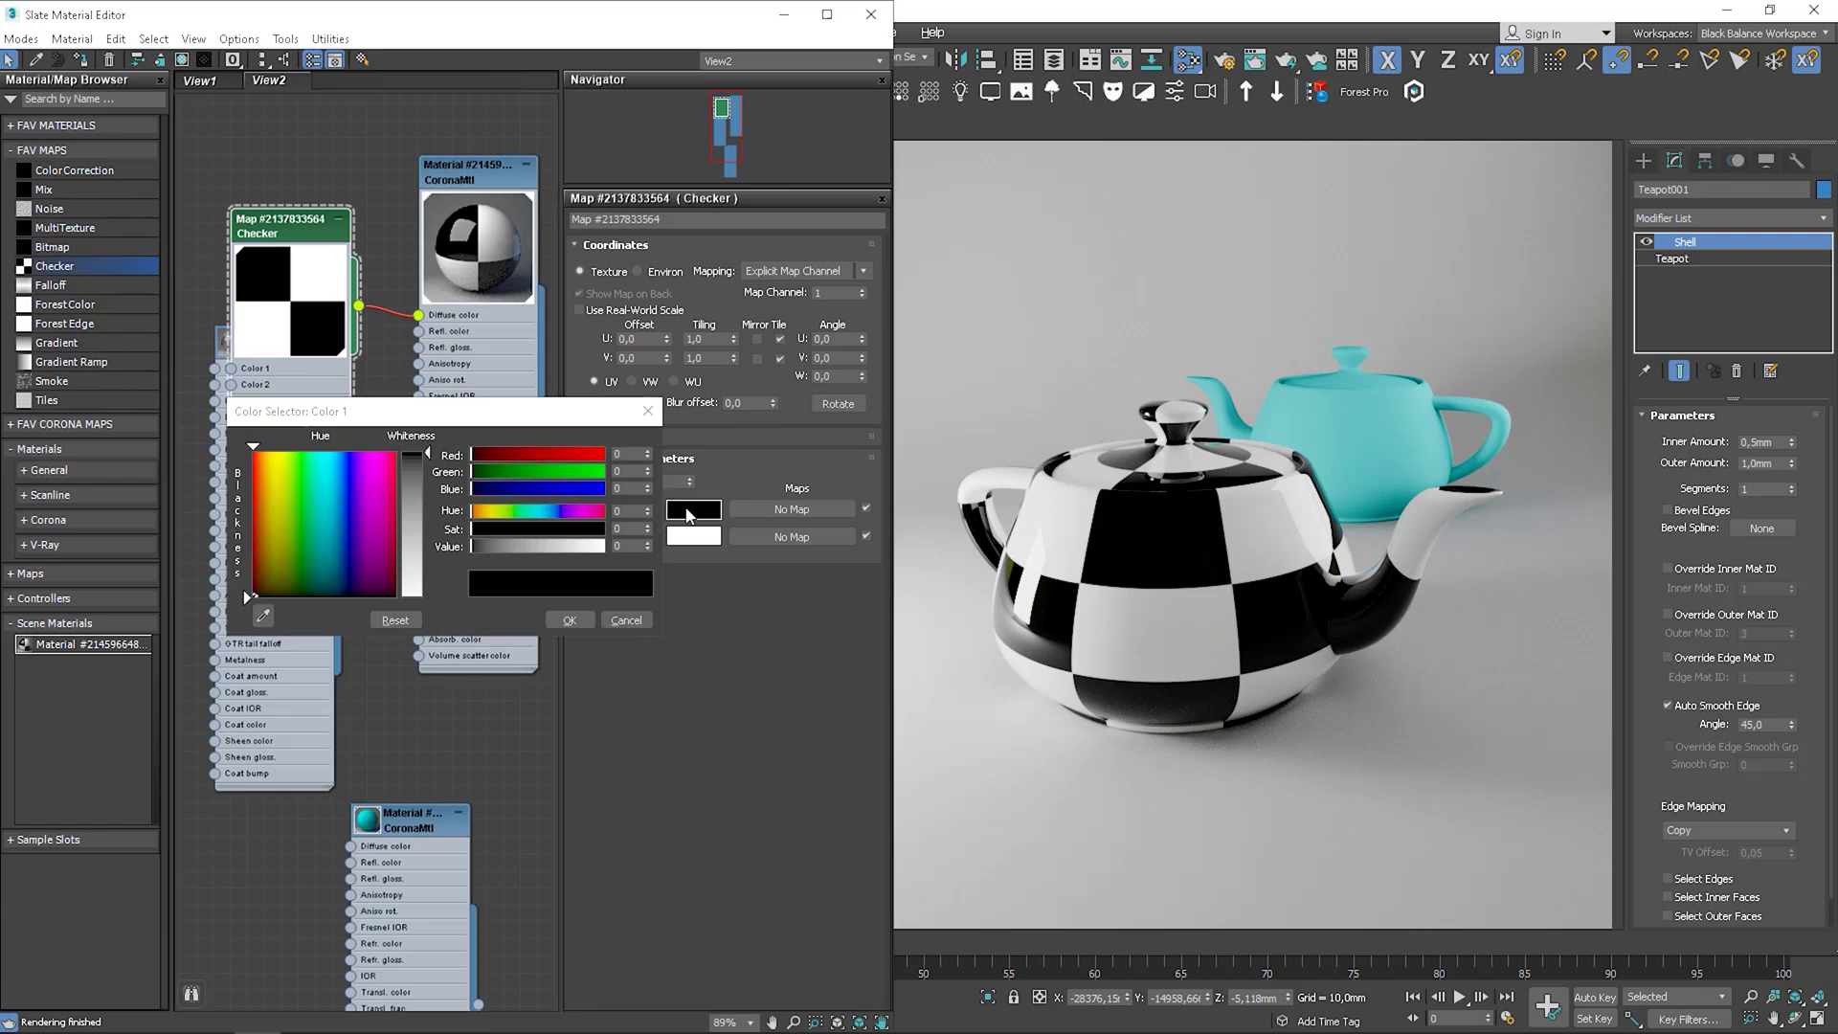
drag(547, 455, 576, 453)
click(569, 621)
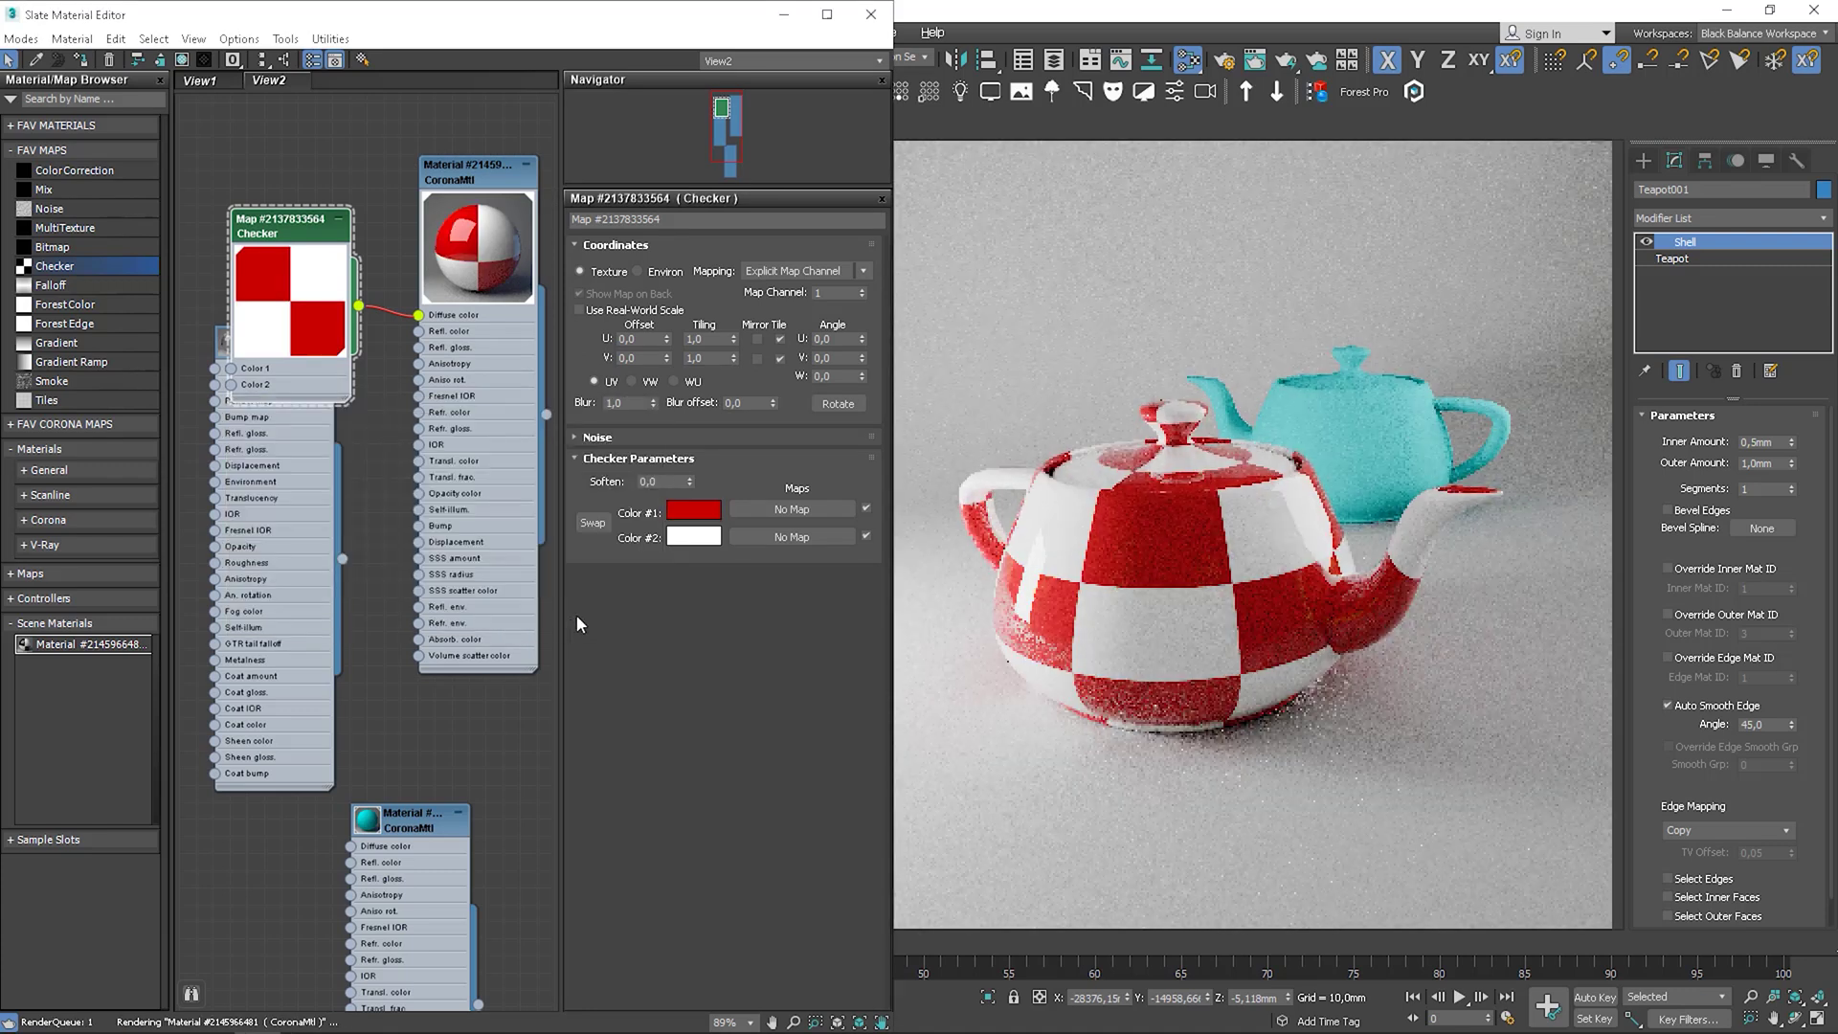
click(677, 539)
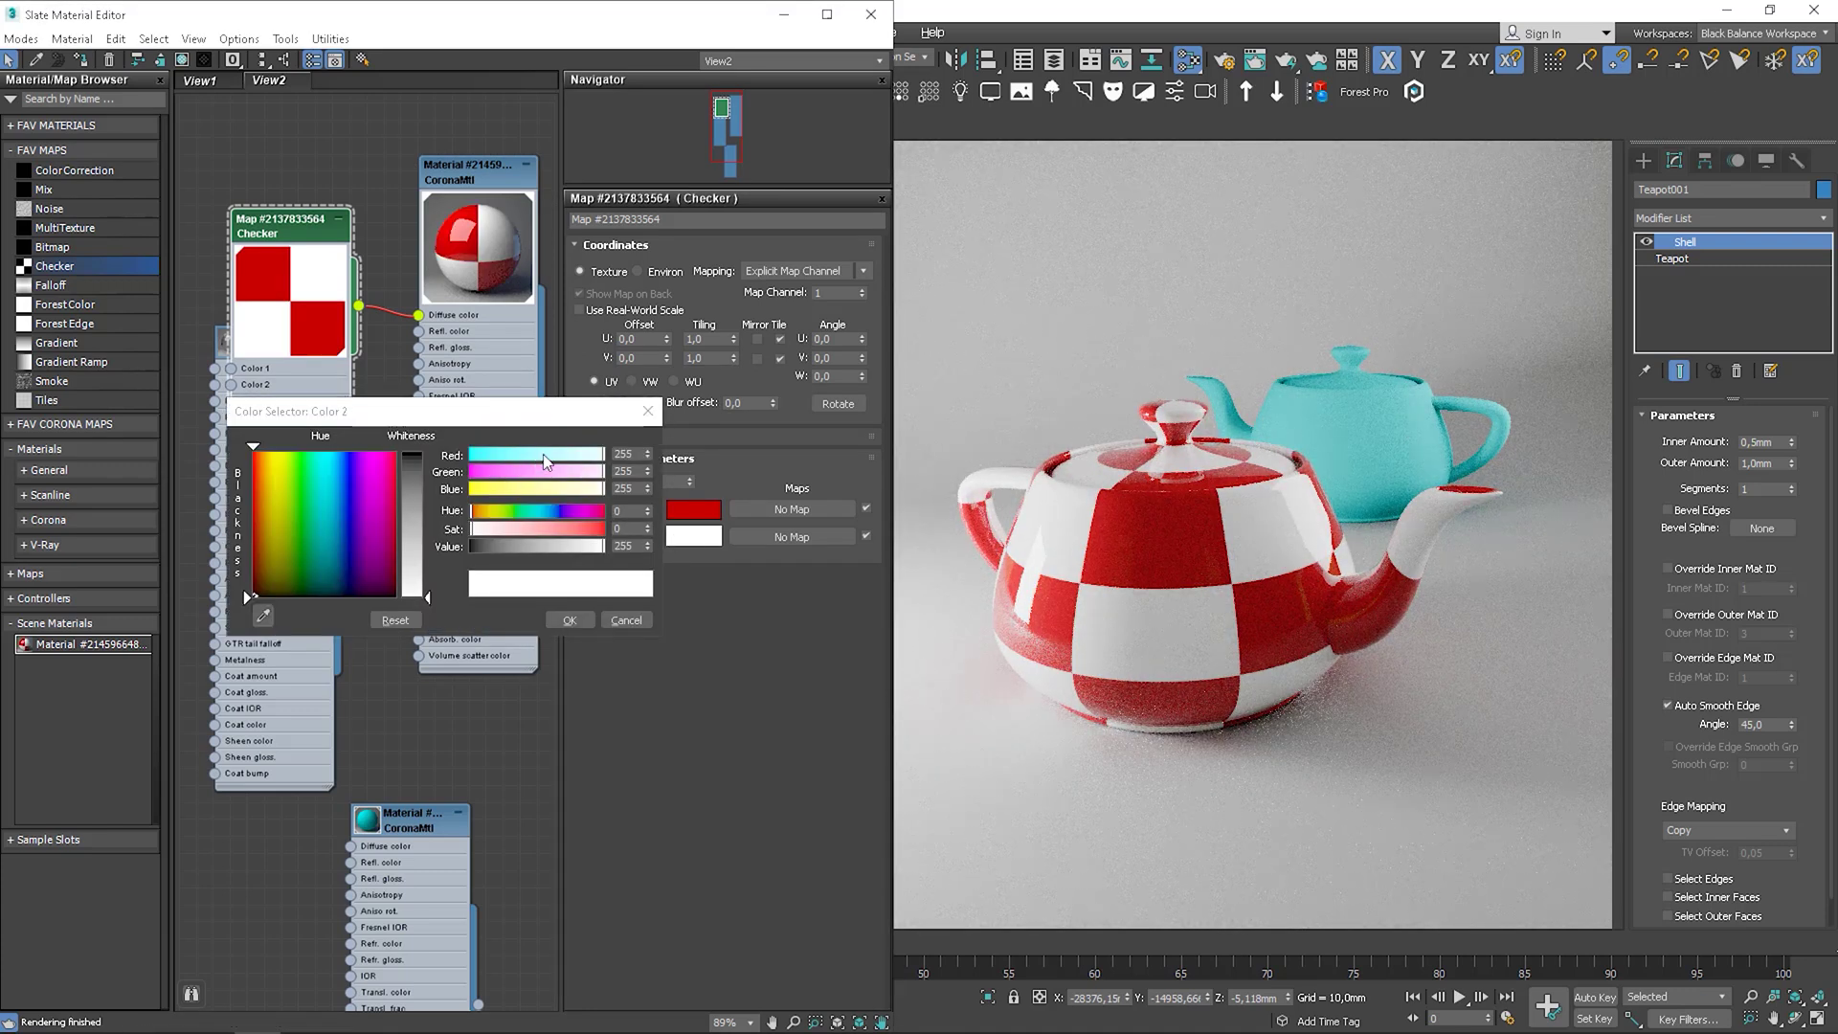
drag(545, 463, 521, 459)
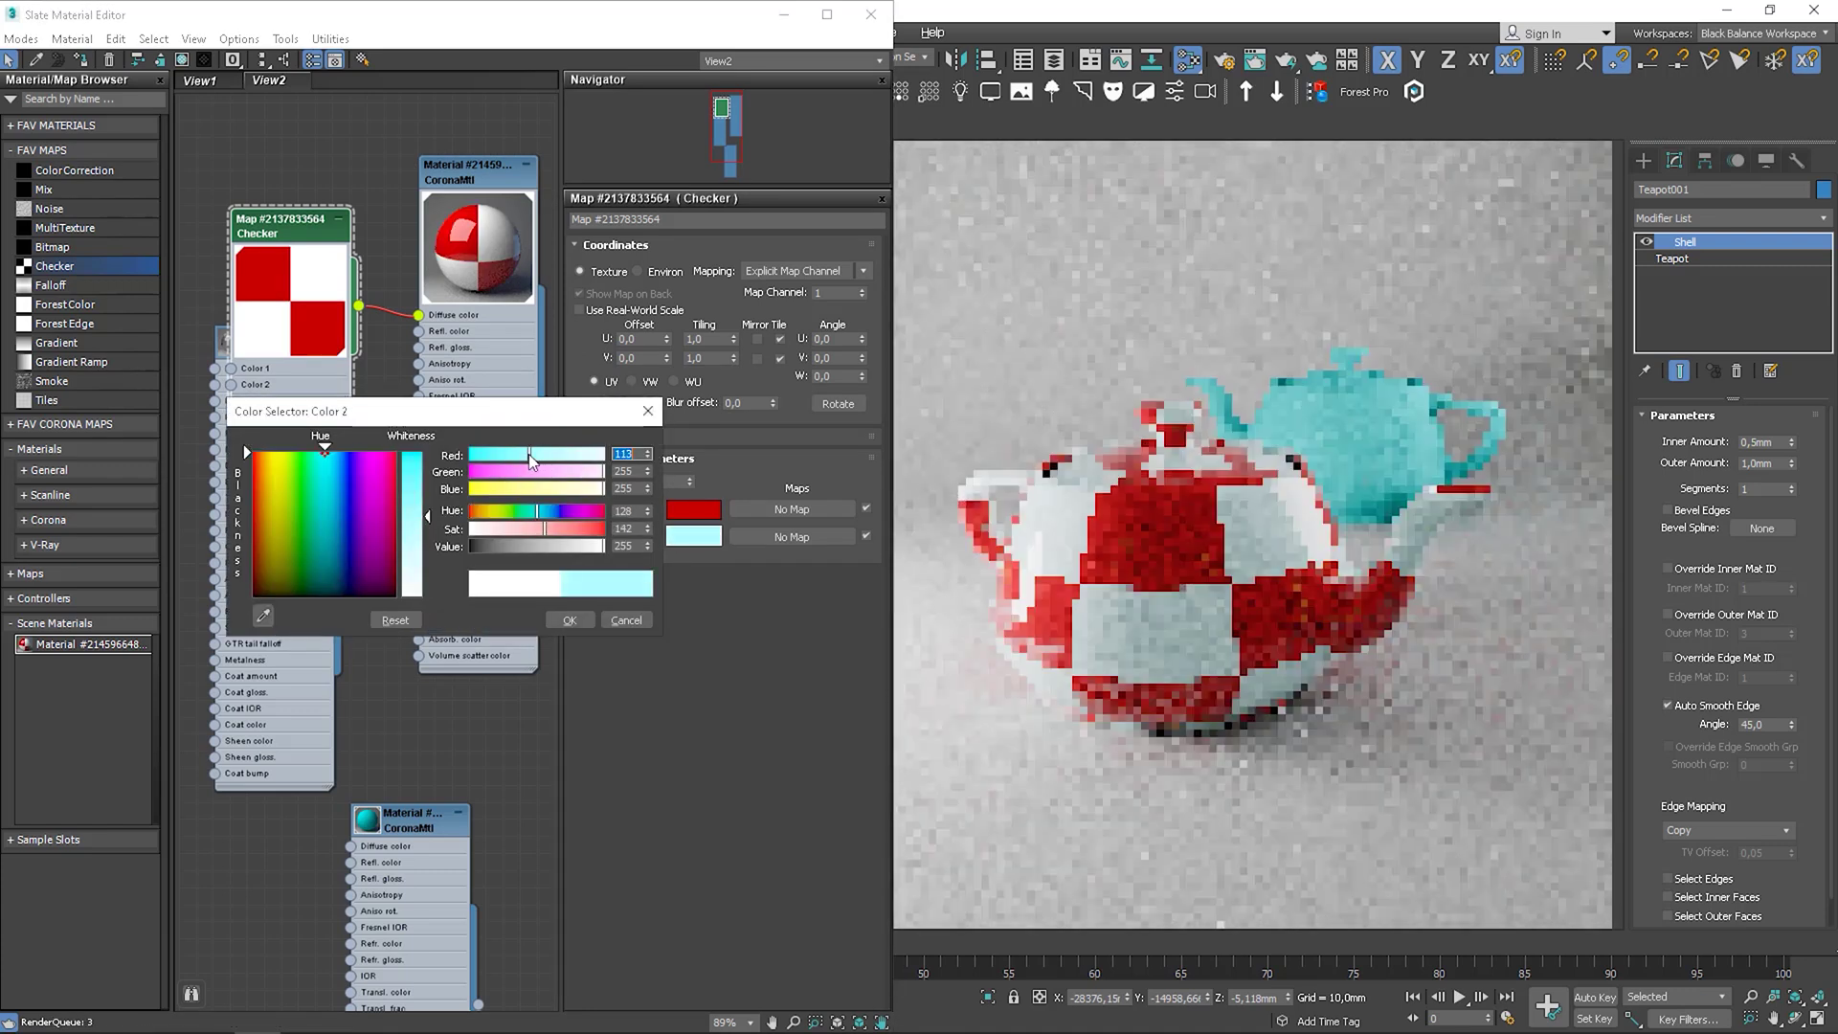
click(584, 622)
- Lower the CoronaMtl reflection glossiness to 0.52
double_click(473, 178)
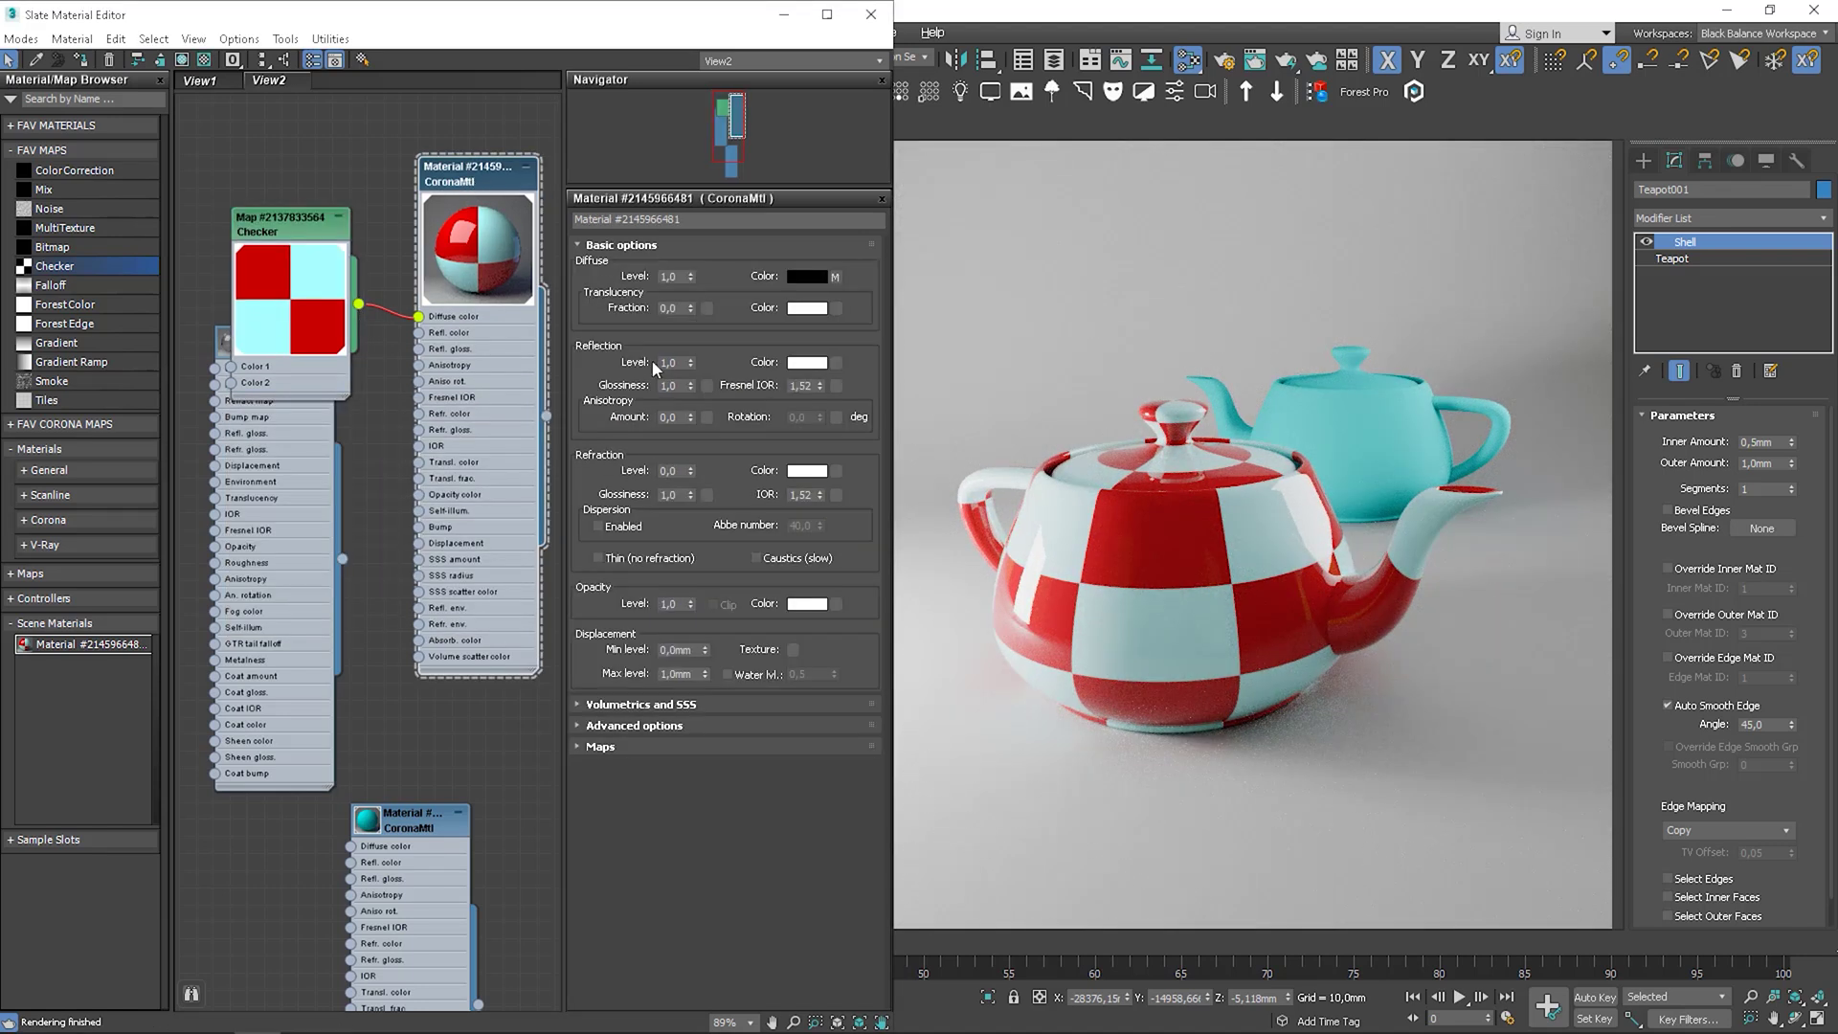
drag(690, 384, 691, 432)
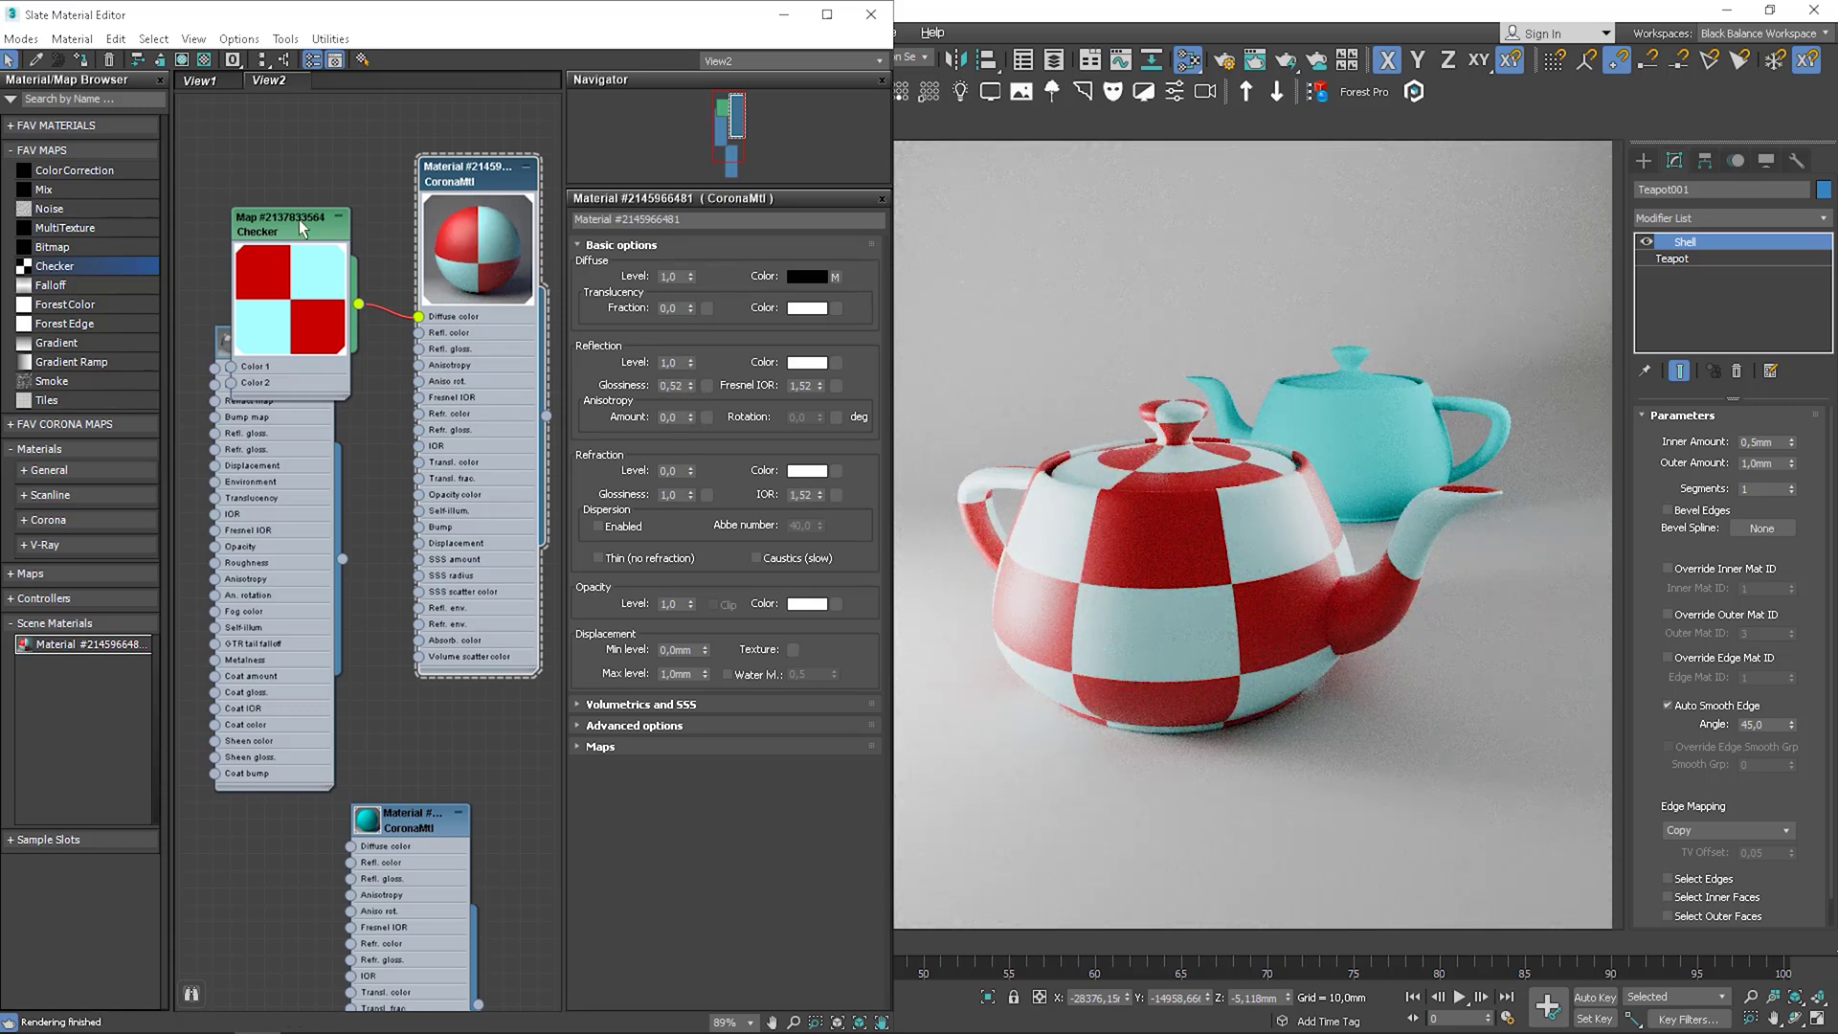
drag(316, 305, 316, 219)
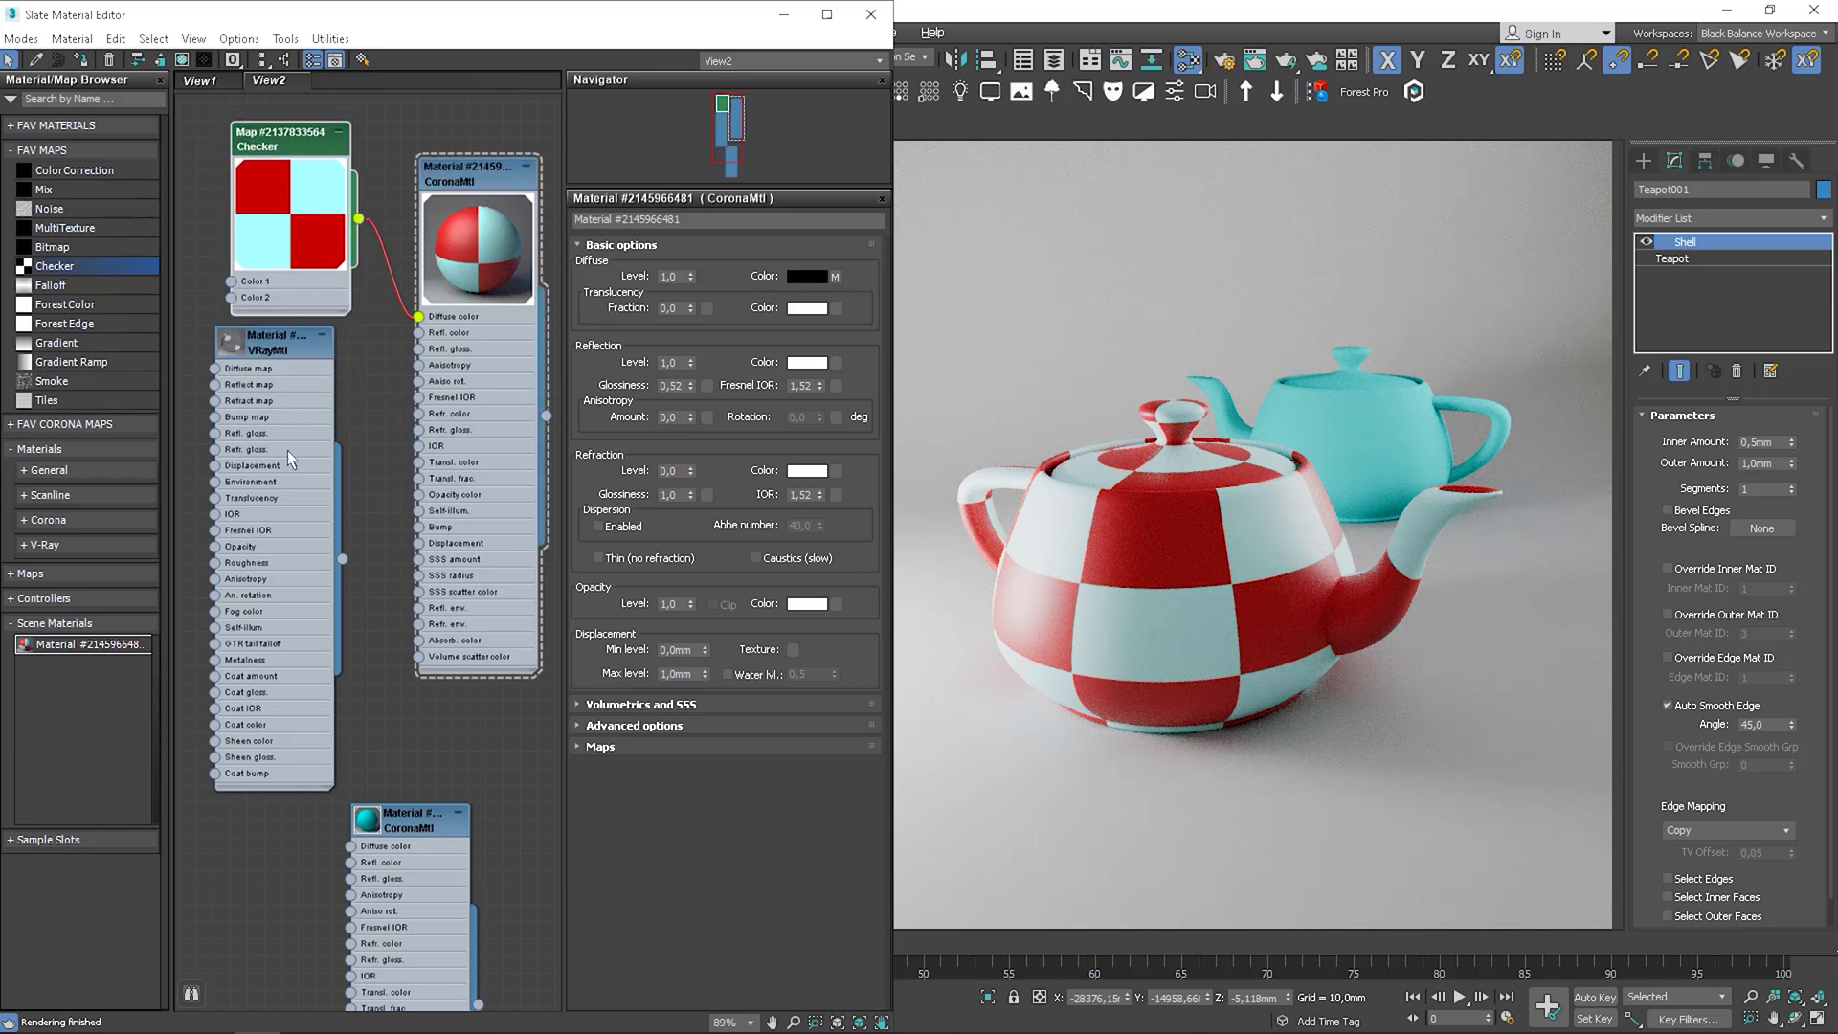
- Add a second black-and-white Checker map node and wire it into the CoronaMtl
drag(229, 337, 211, 524)
drag(70, 275, 420, 334)
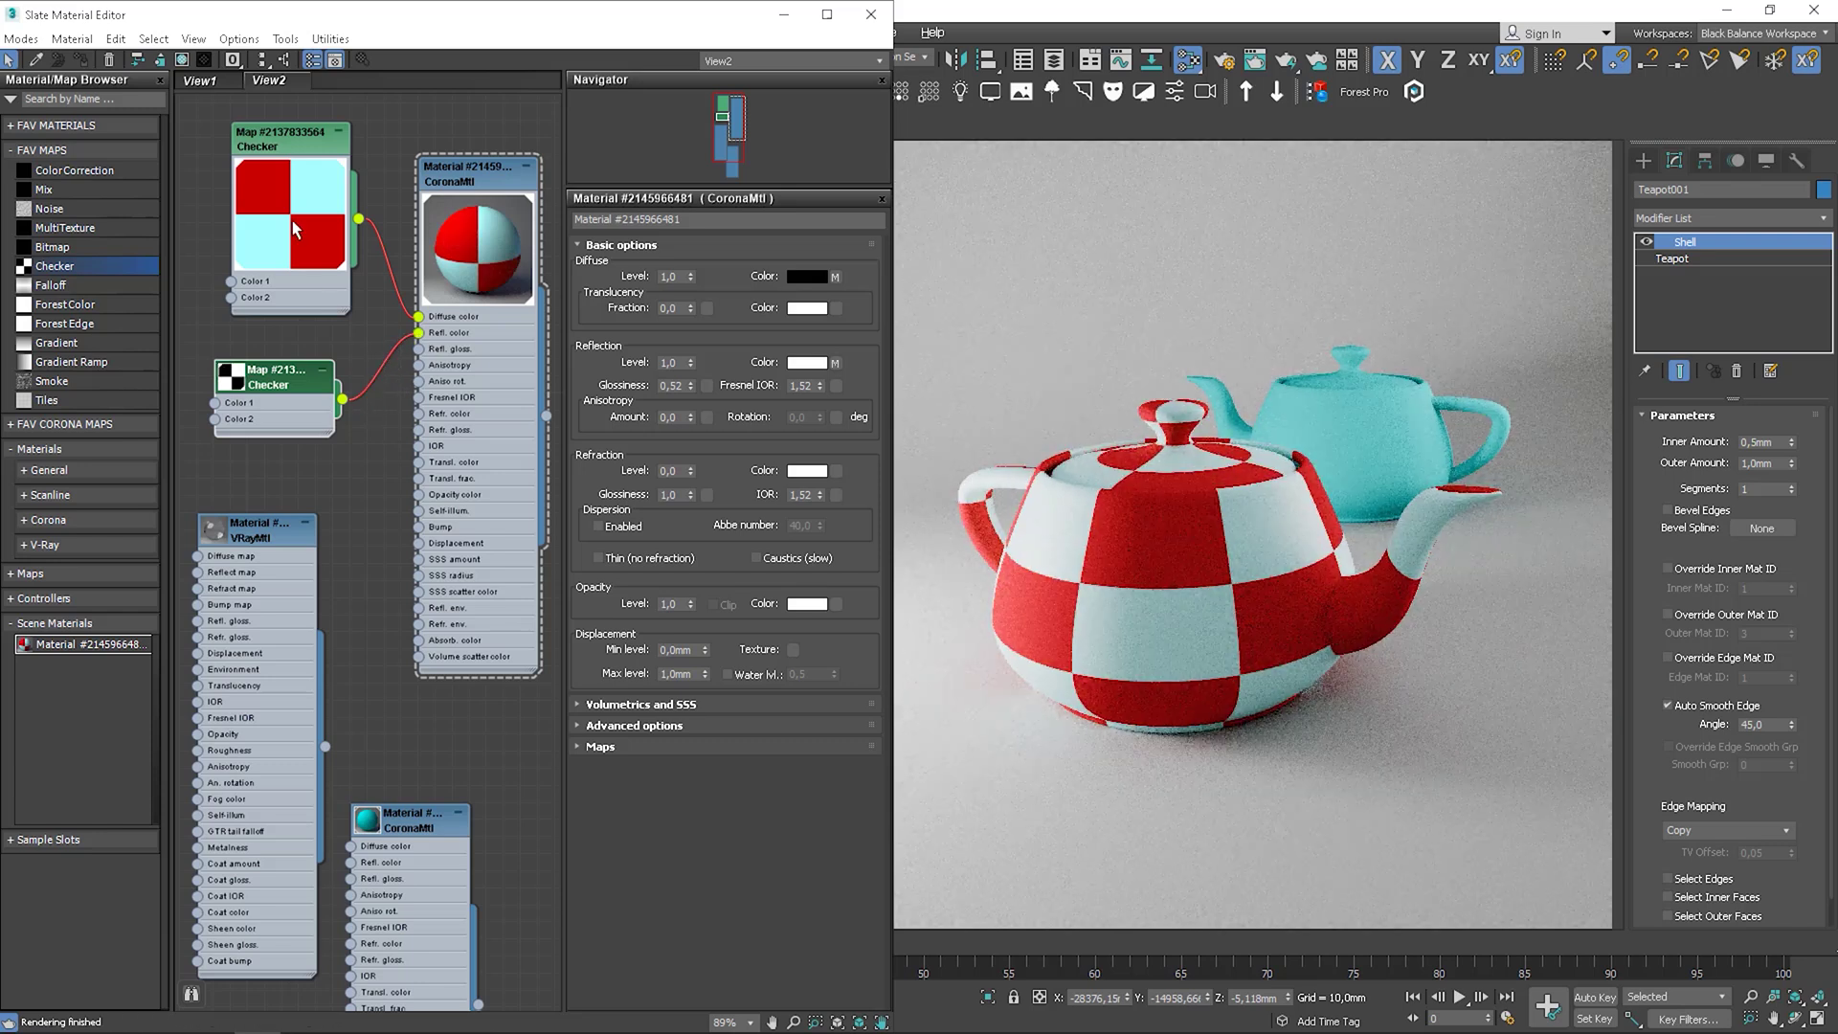
double_click(224, 375)
drag(314, 149, 277, 80)
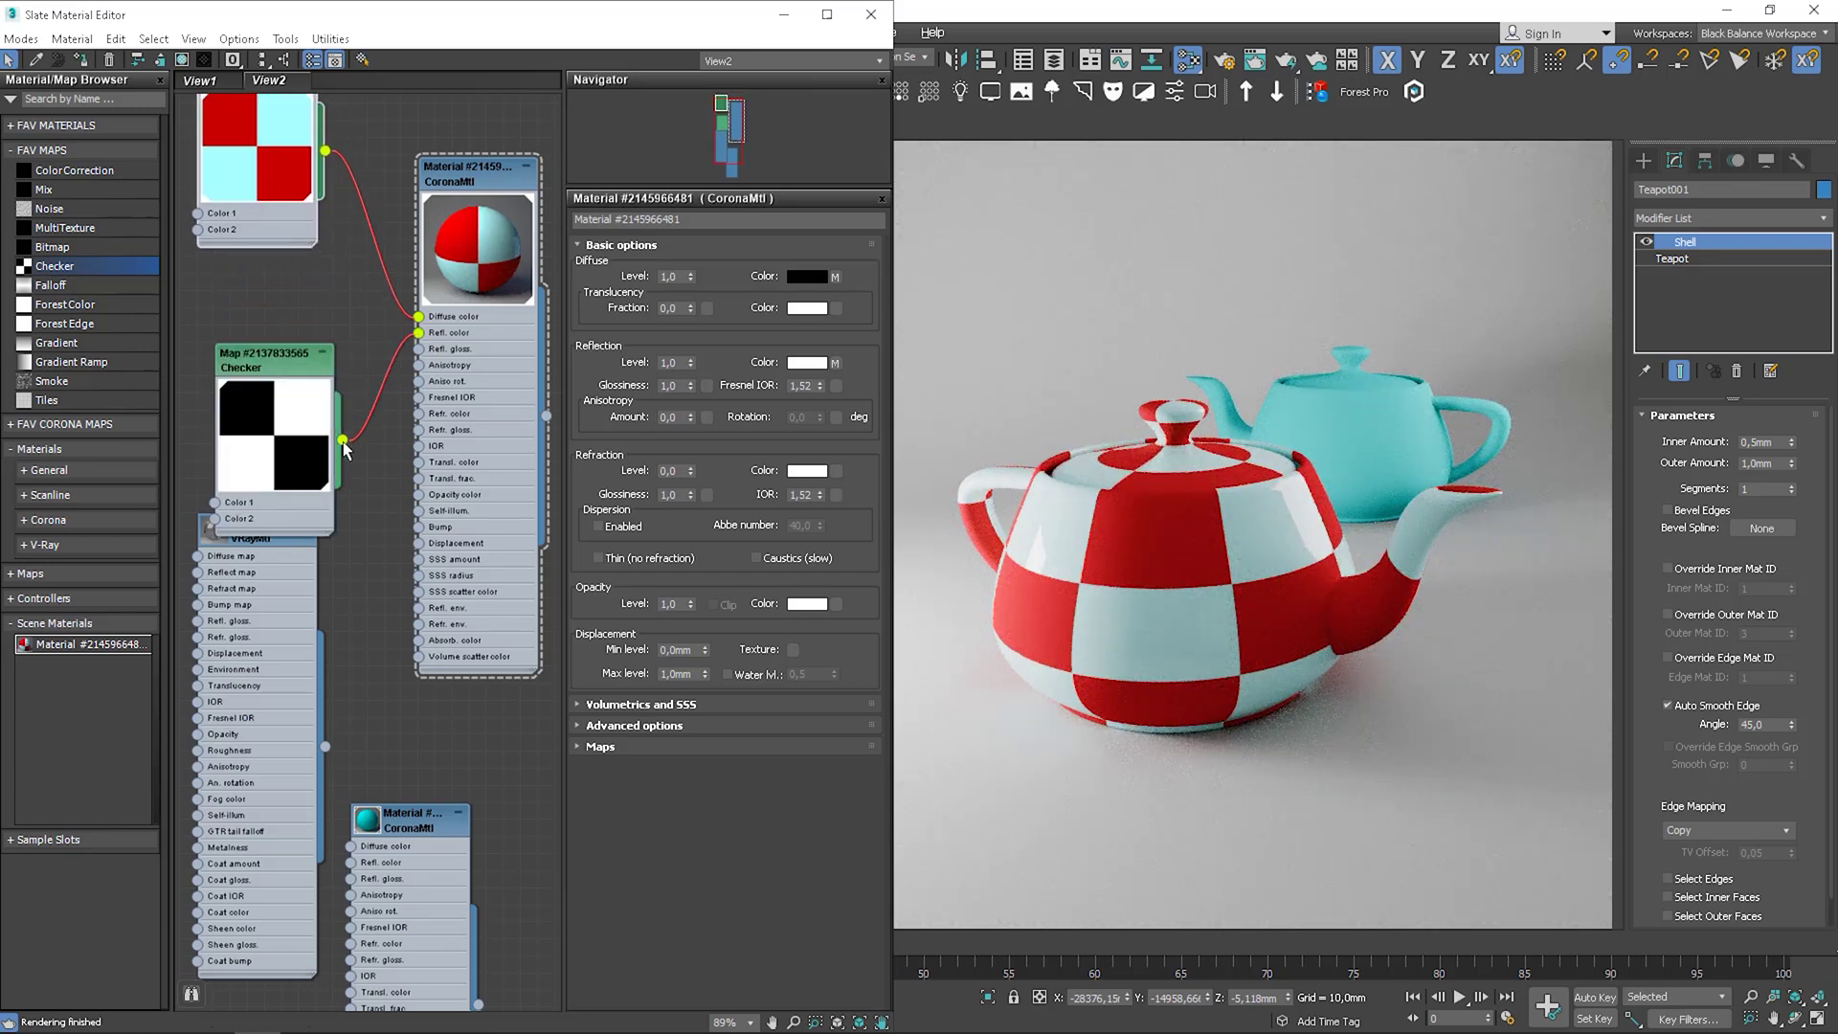
drag(341, 440, 418, 316)
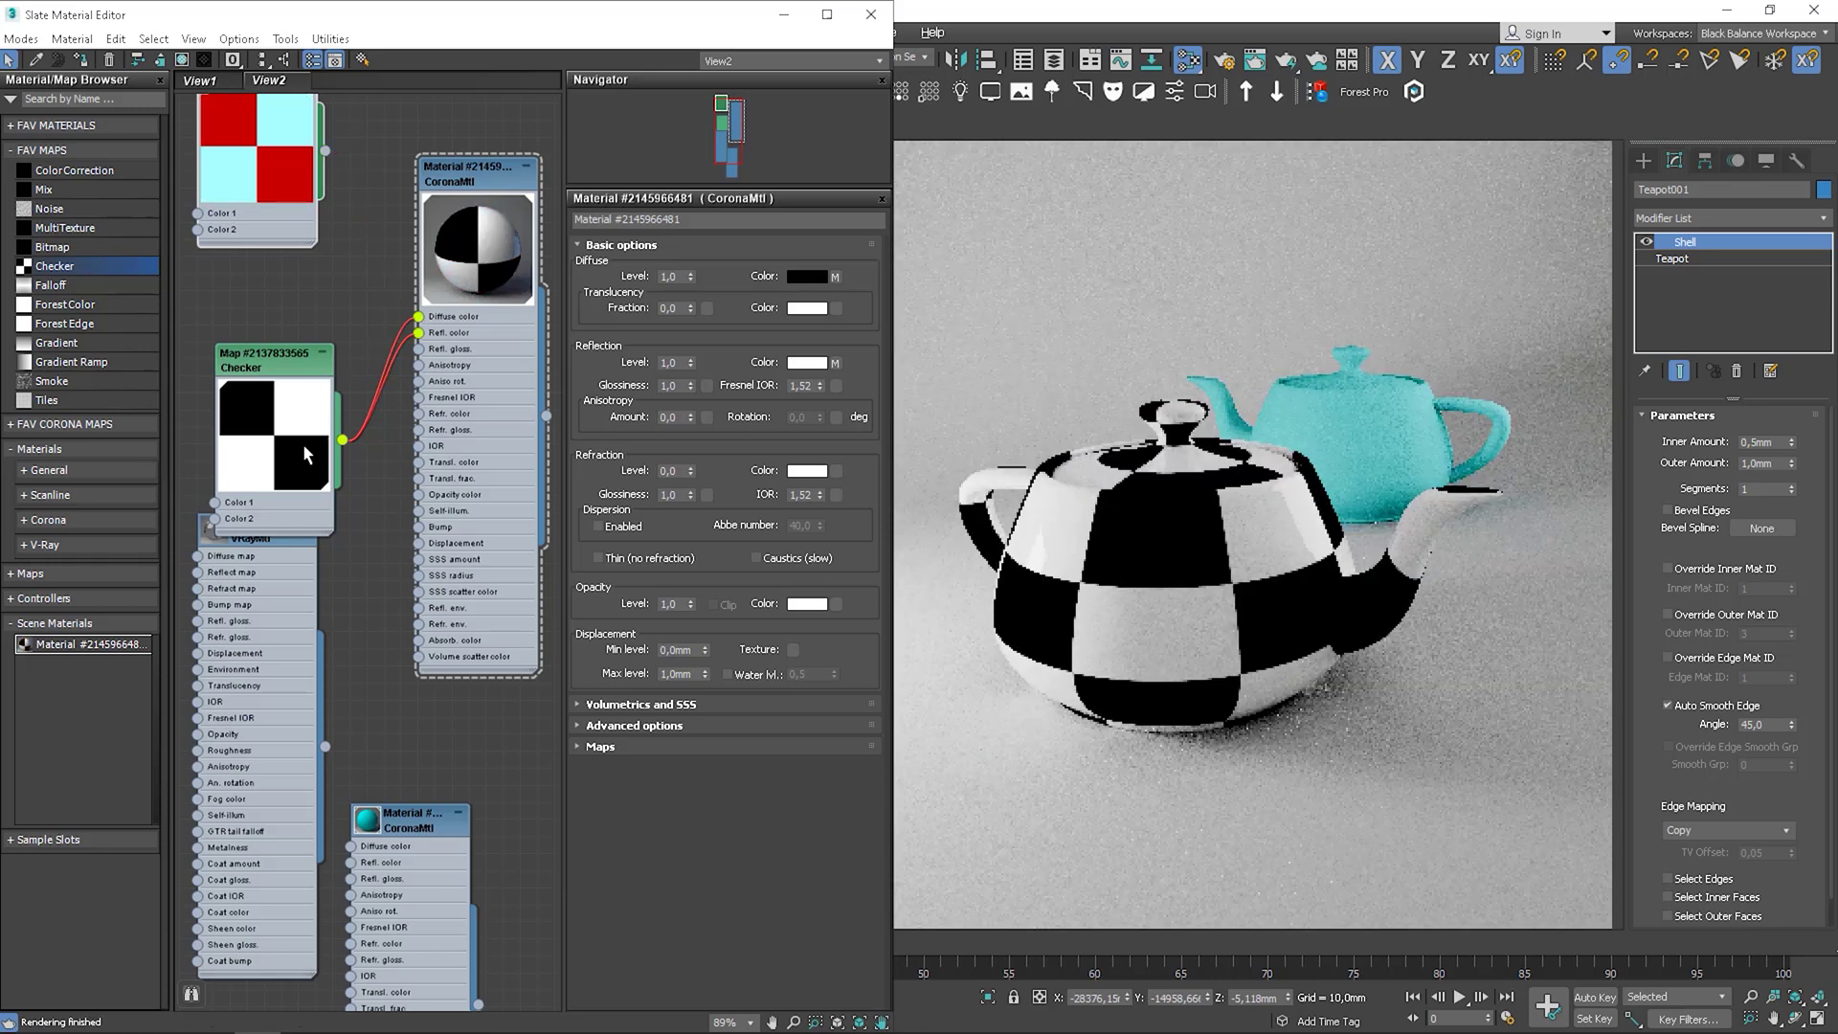
drag(283, 374, 266, 306)
- Keep the new checker on Refl. color and reconnect the red-cyan checker to Diffuse color
double_click(263, 305)
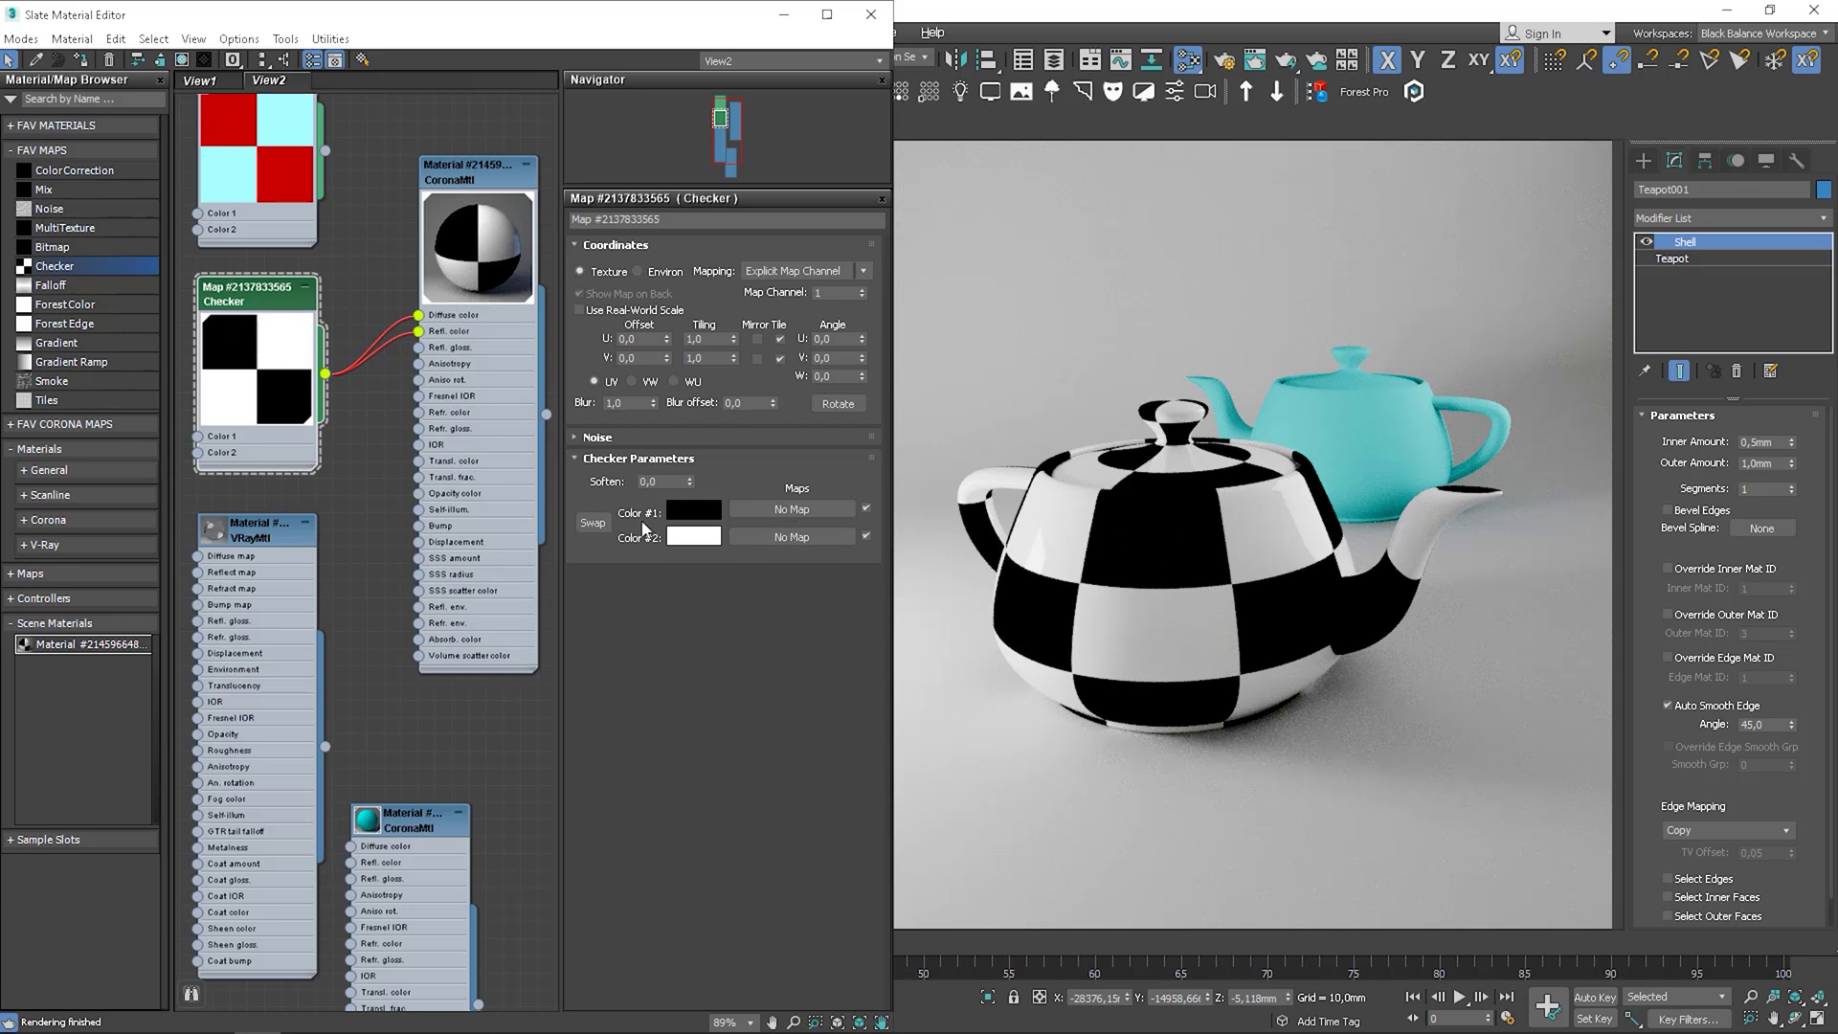
drag(318, 363, 297, 519)
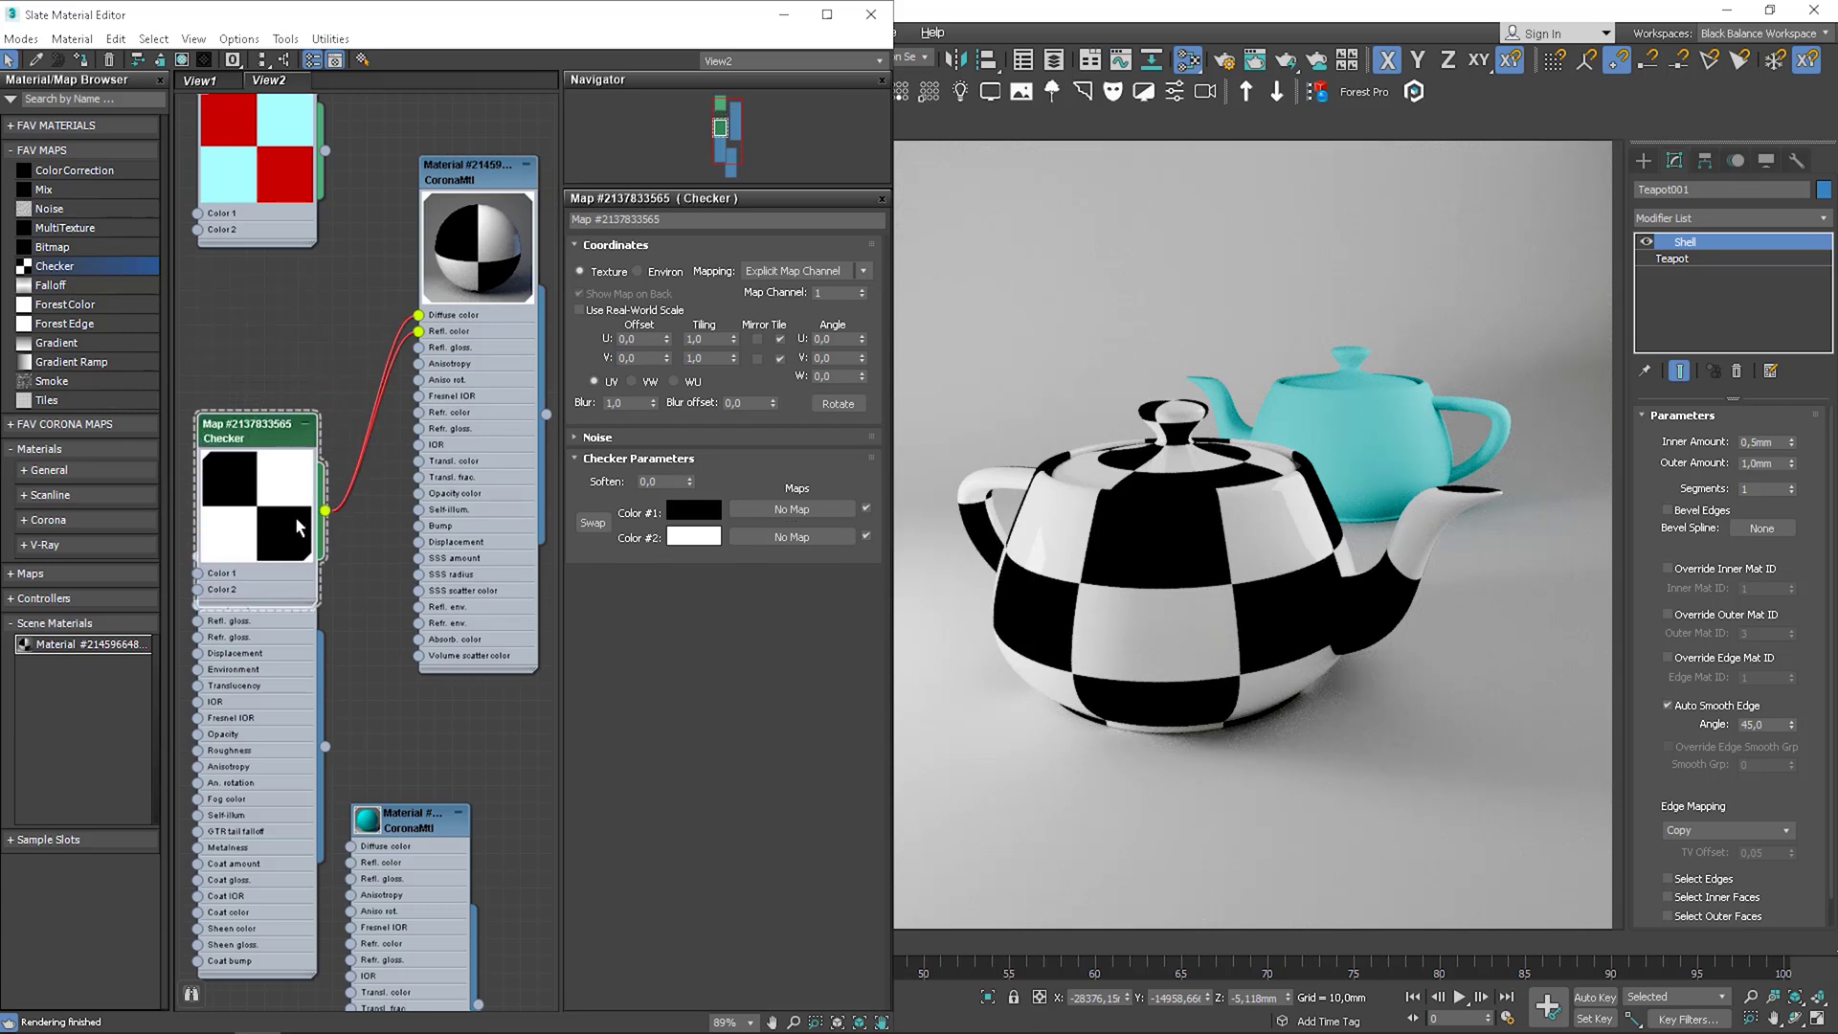
drag(383, 247, 424, 323)
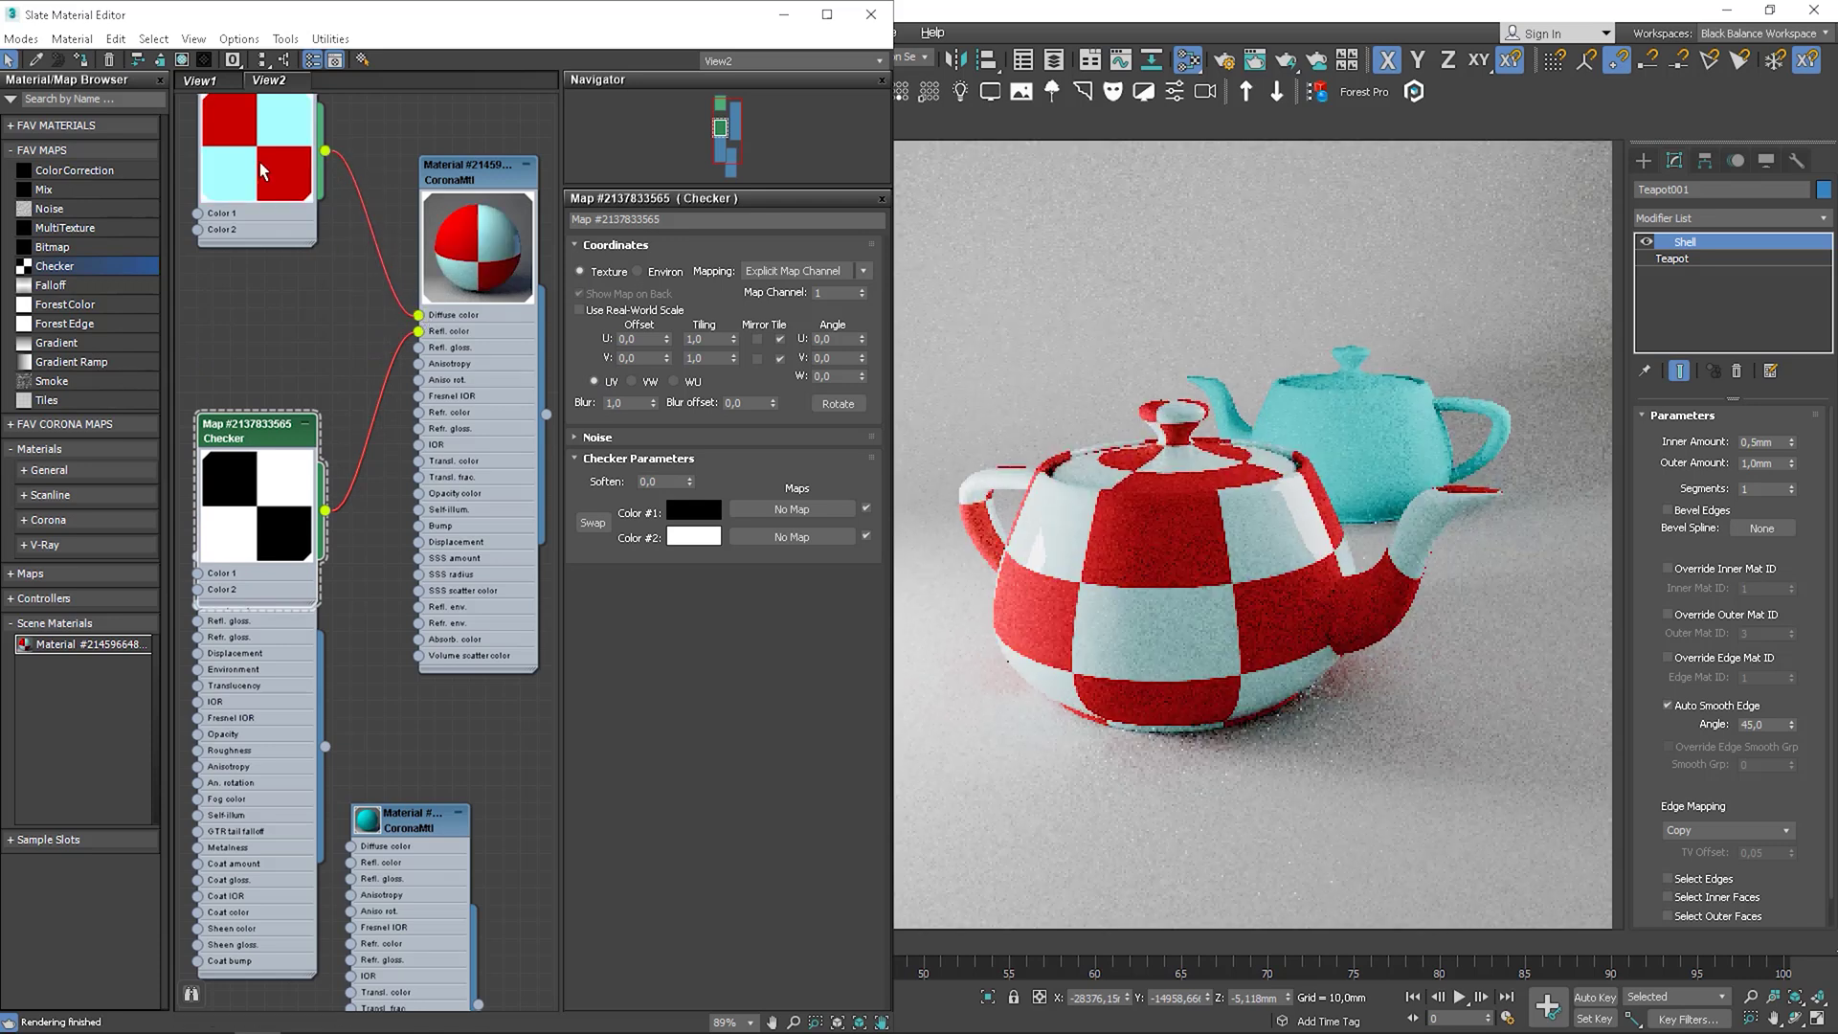
drag(259, 169, 275, 251)
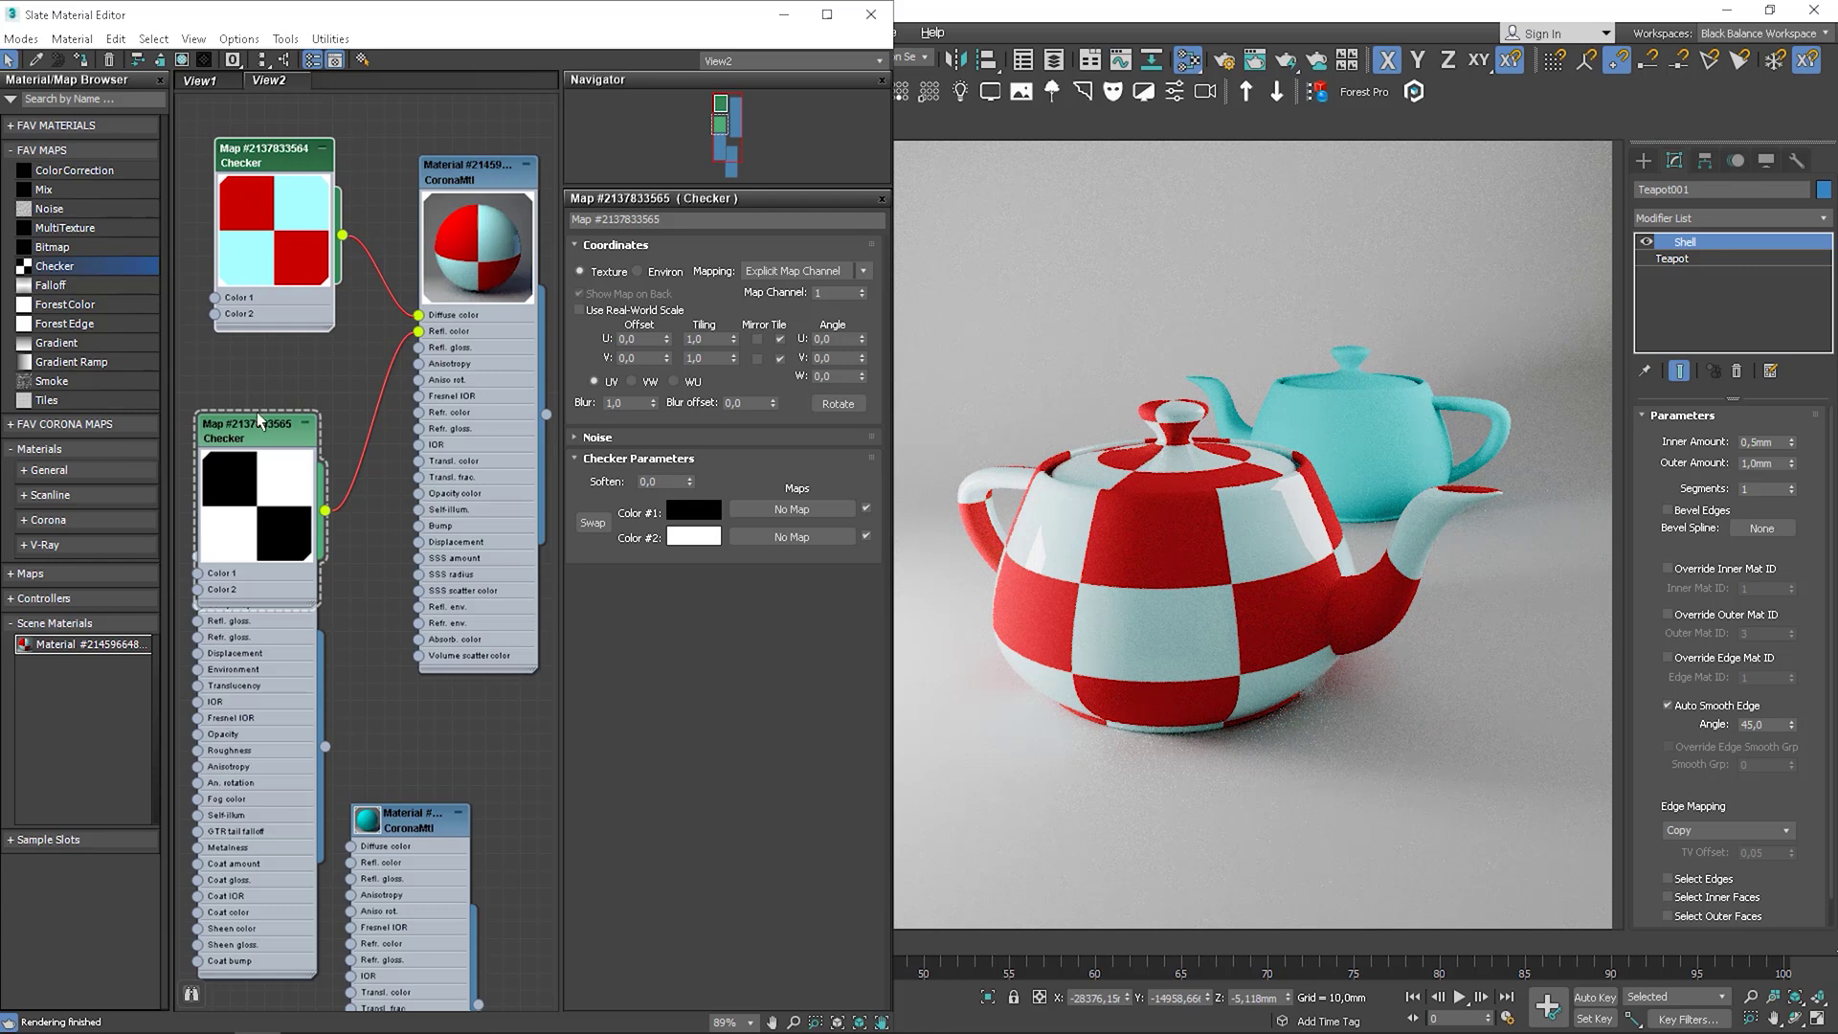
mouse_move(1051, 509)
mouse_move(1249, 711)
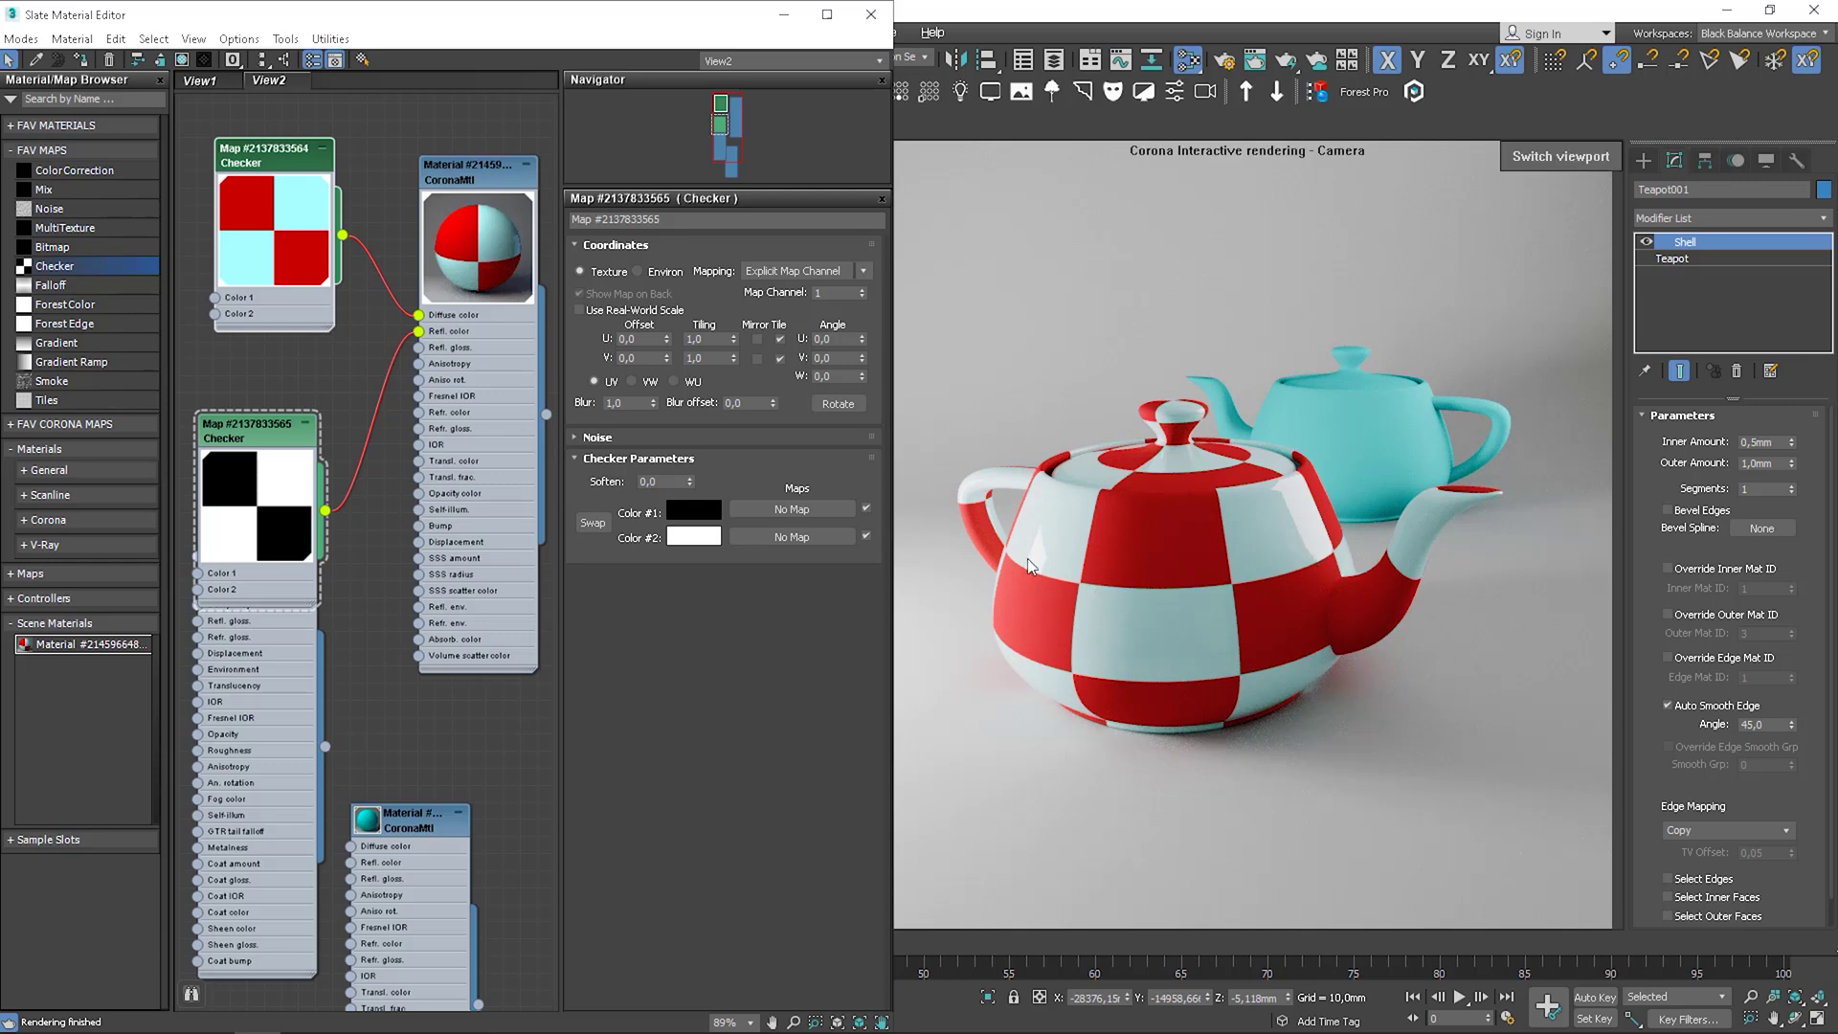
drag(254, 528, 271, 492)
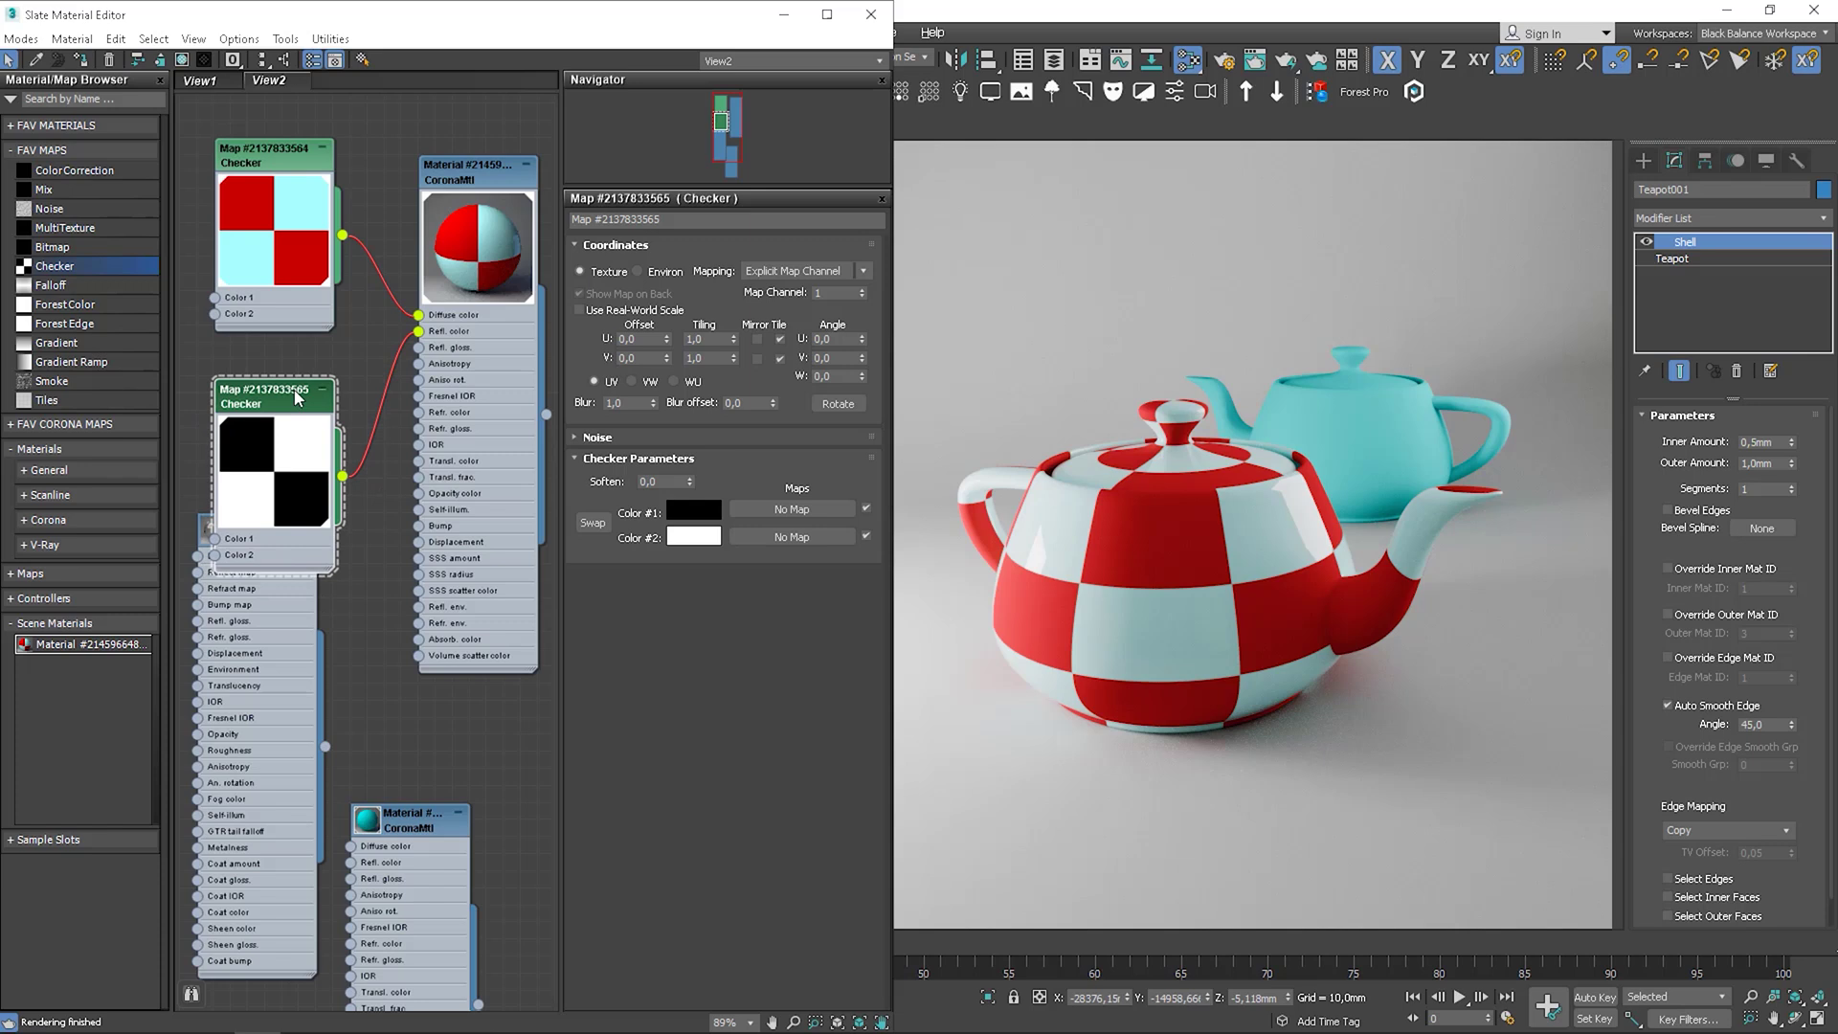
- Change the reflection checker's Color #1 to light grey 156,156,156 and rearrange the nodes
click(687, 510)
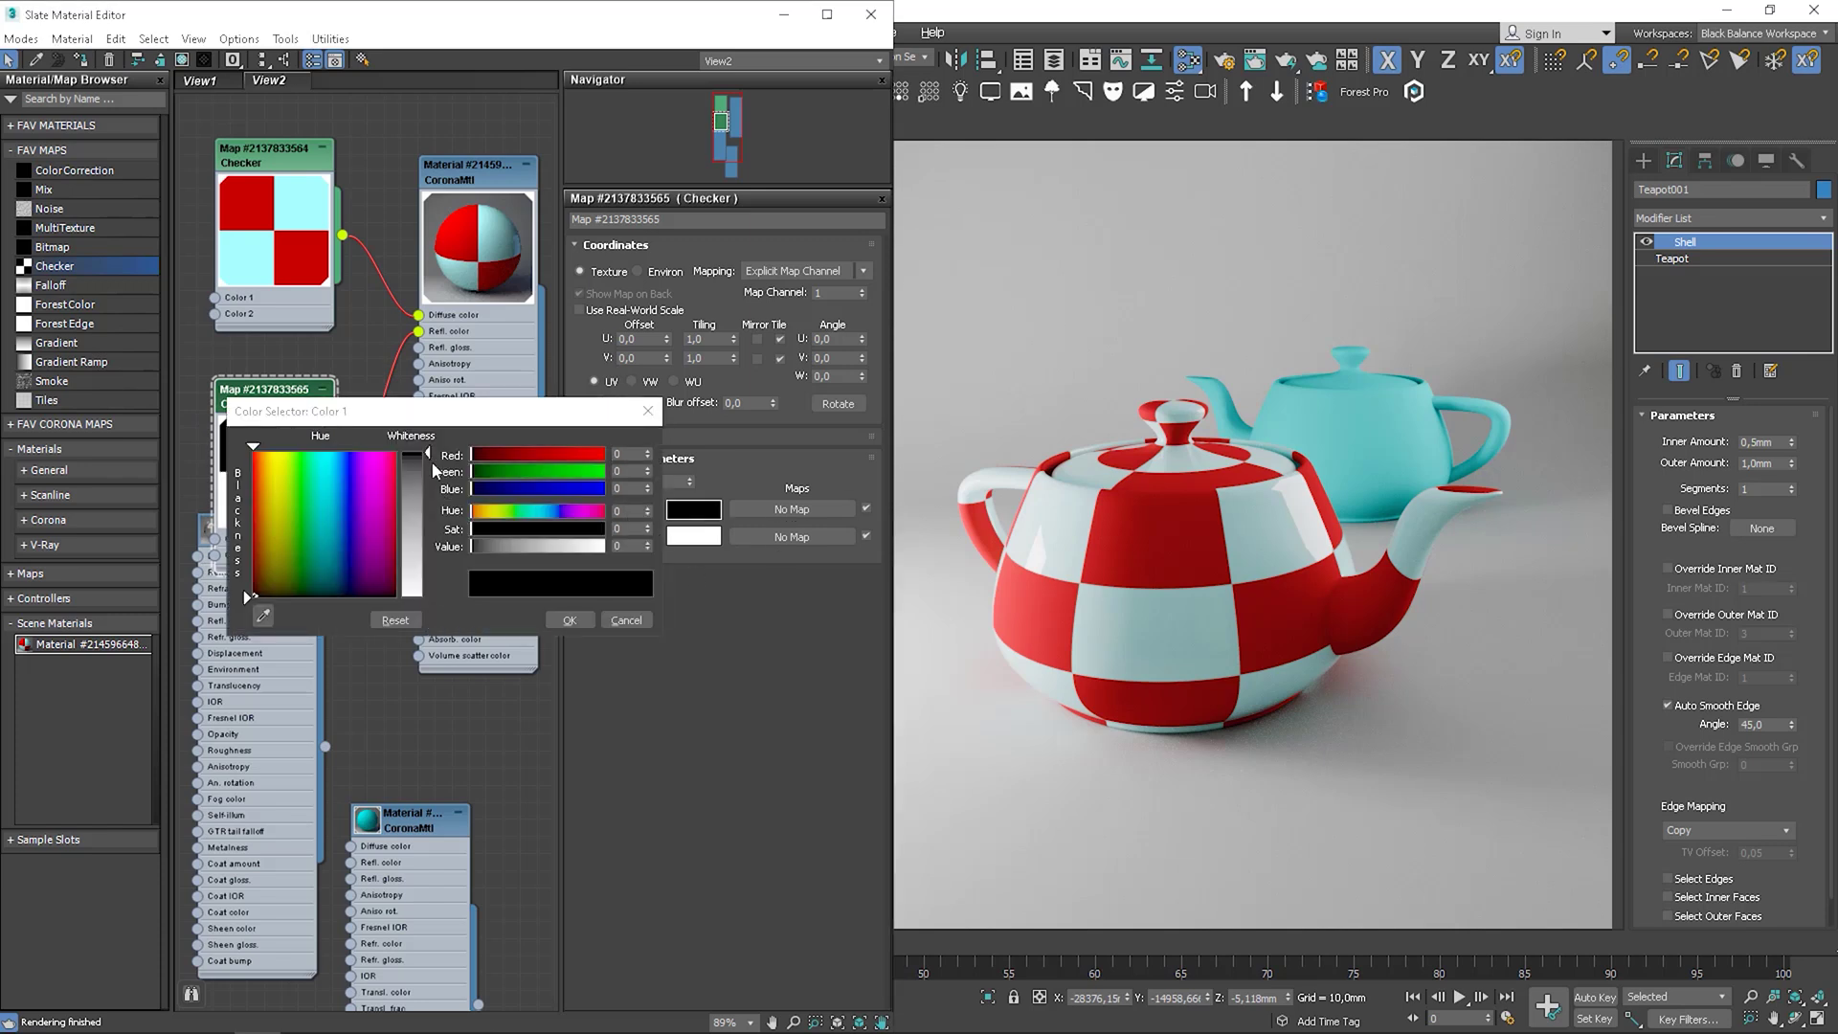
drag(432, 471, 428, 495)
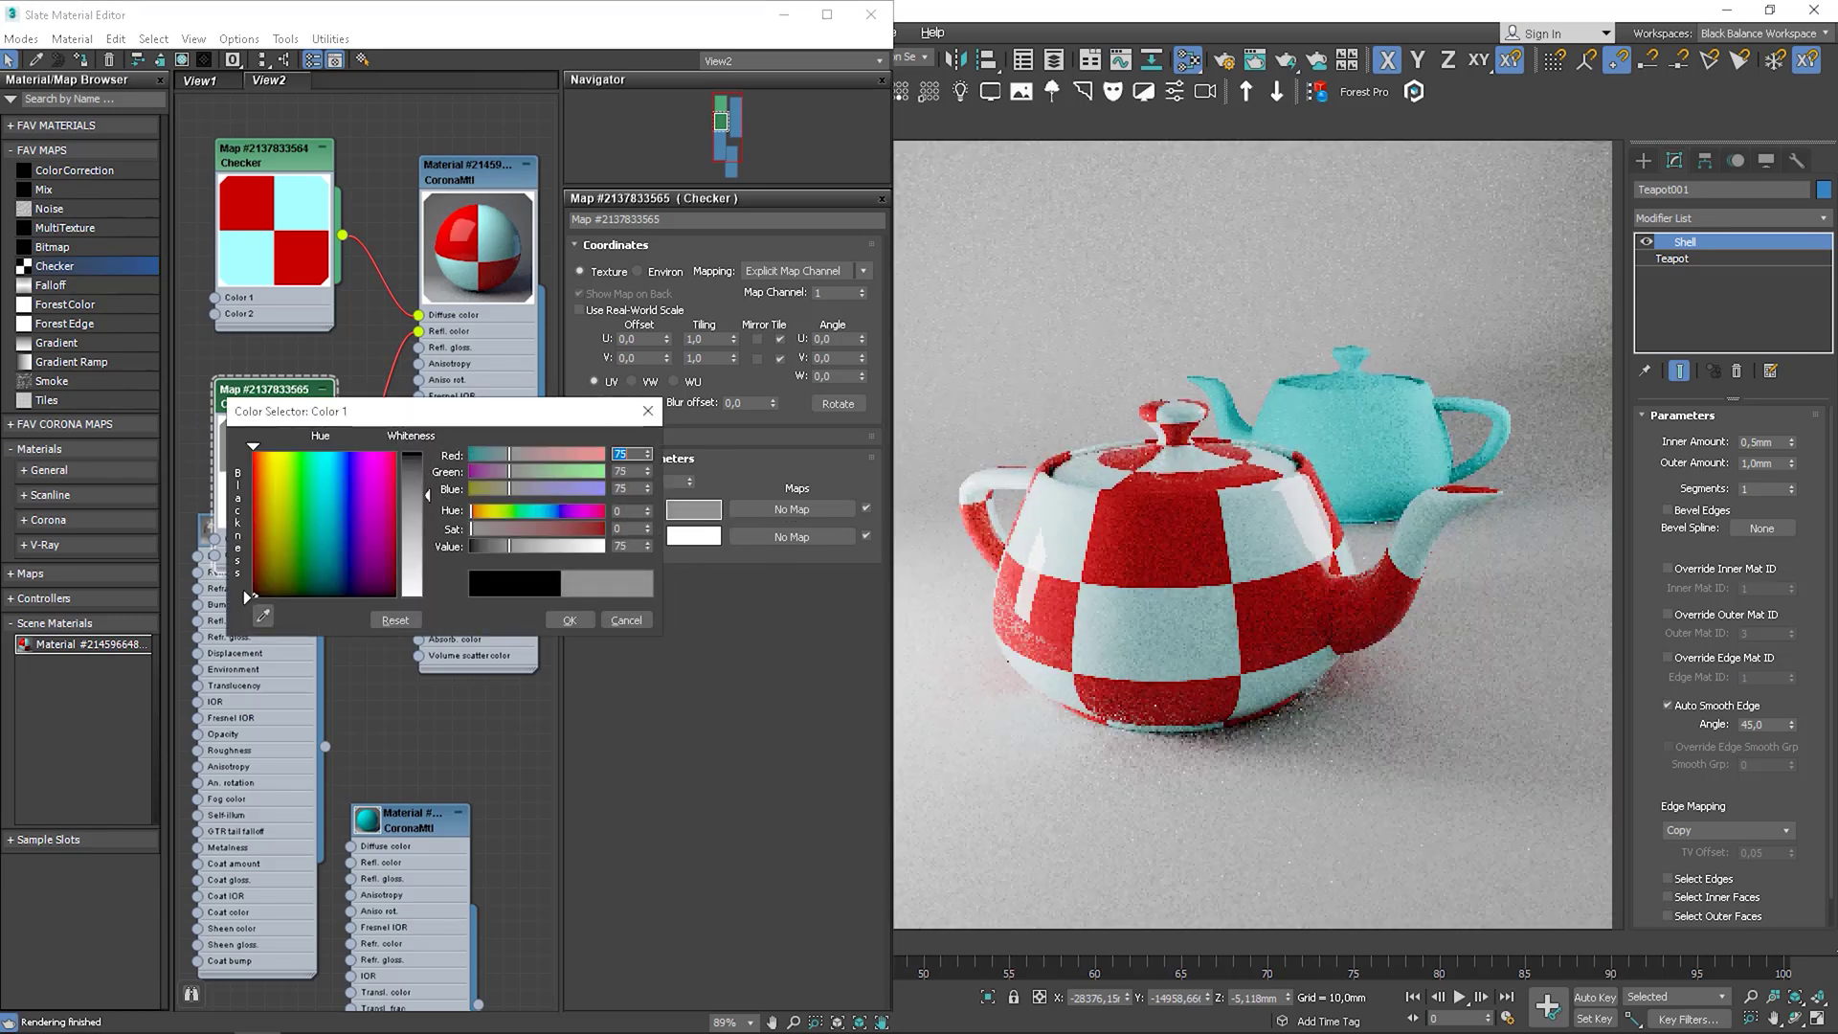
drag(431, 503, 429, 542)
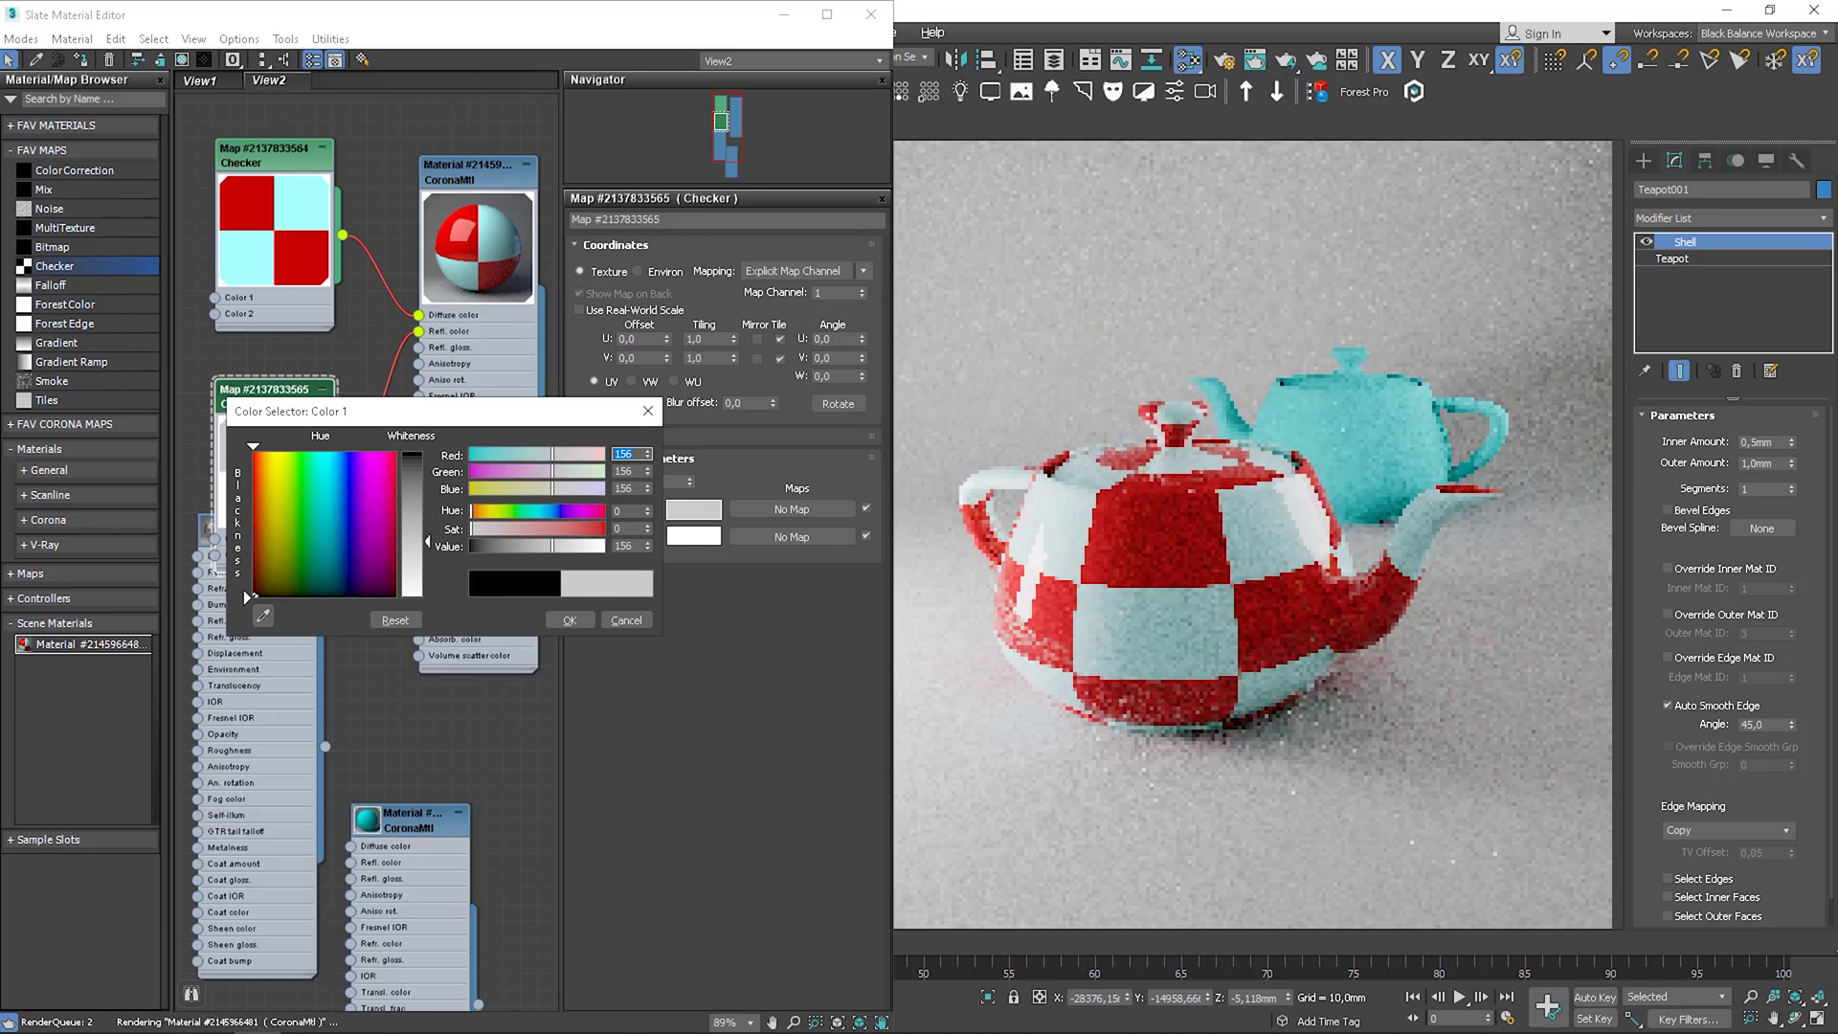
click(569, 620)
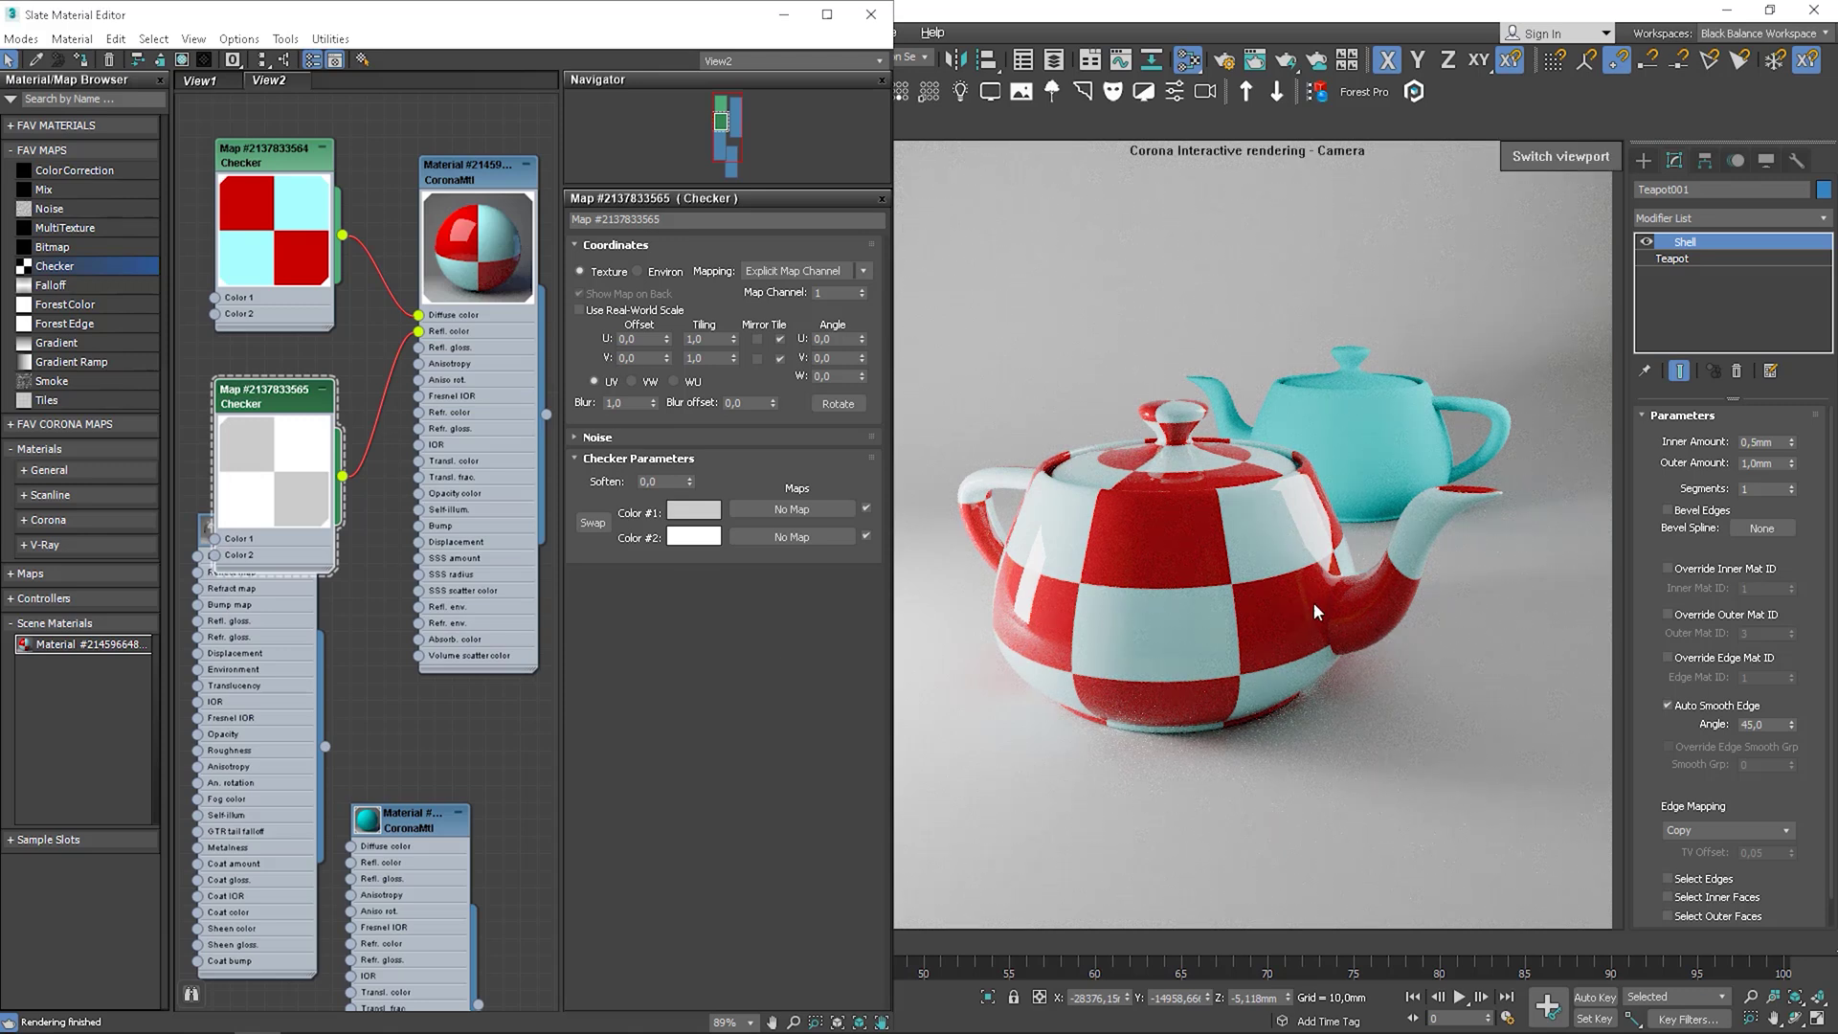
drag(328, 497, 276, 429)
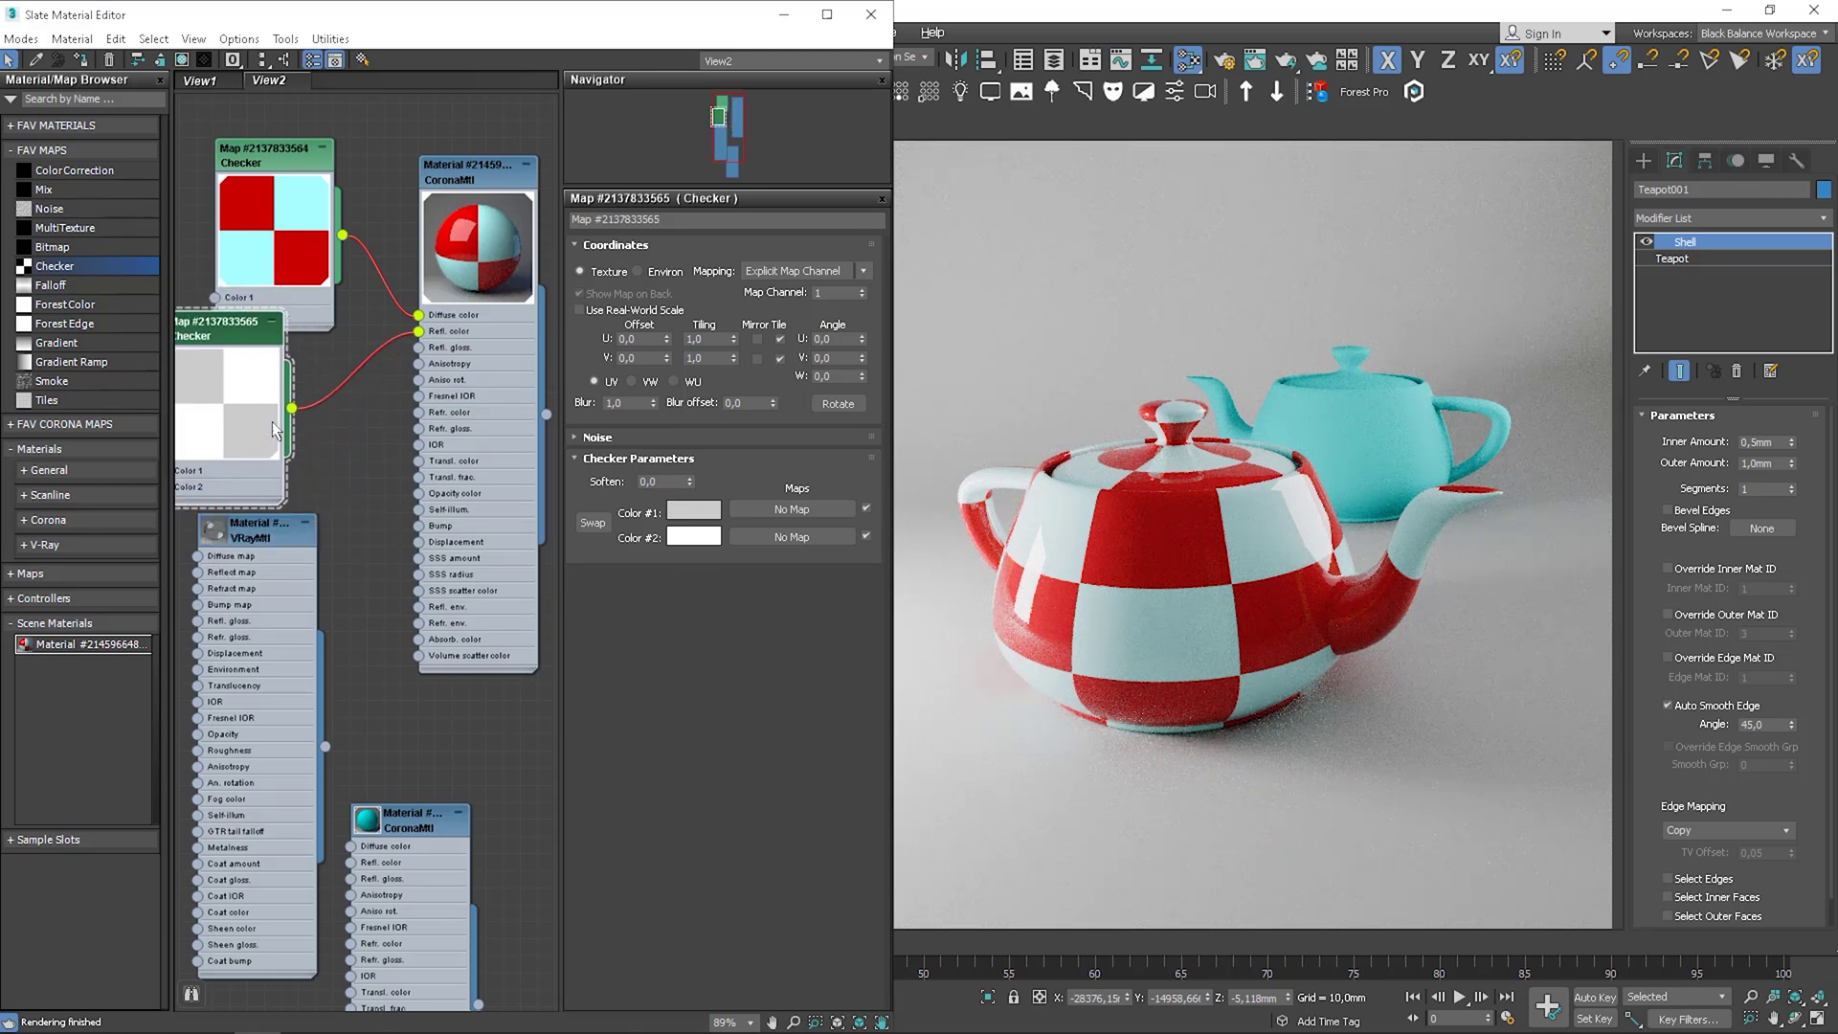
drag(316, 263, 283, 196)
drag(237, 393, 255, 377)
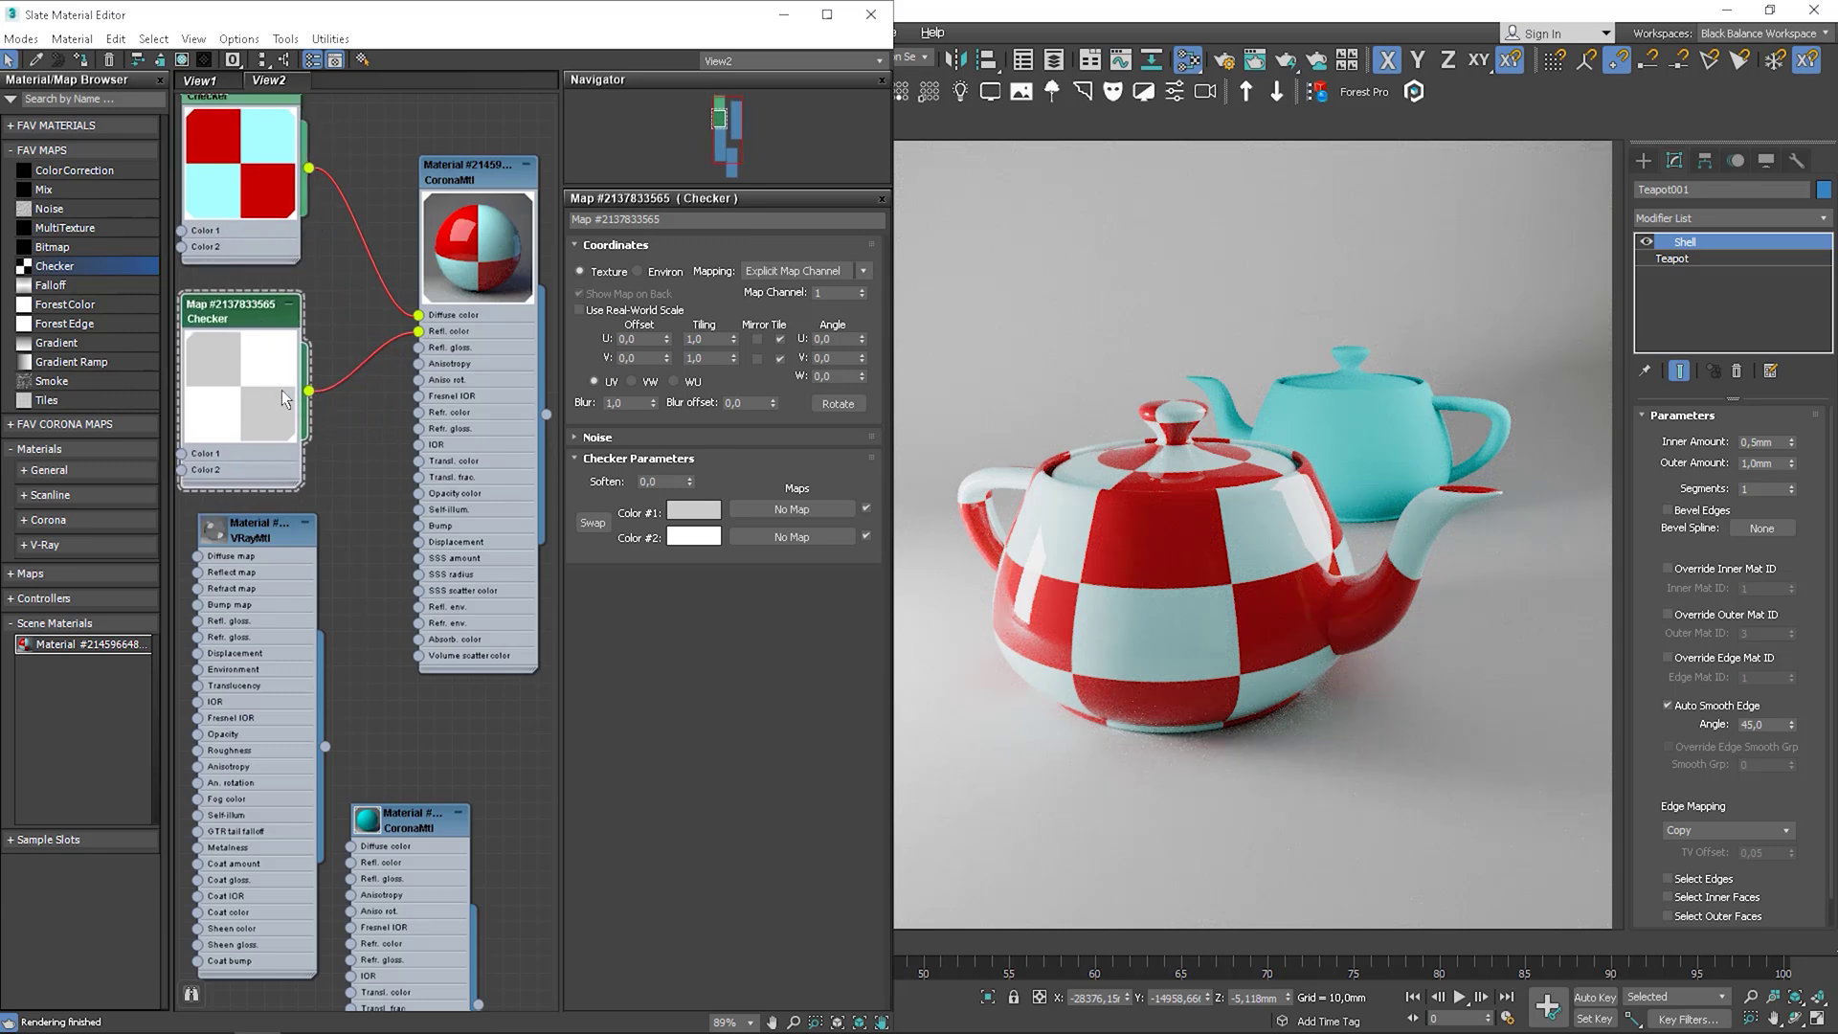
- Instance the checker map into the CoronaMtl Refr. color input
drag(260, 316, 259, 179)
drag(113, 261, 838, 477)
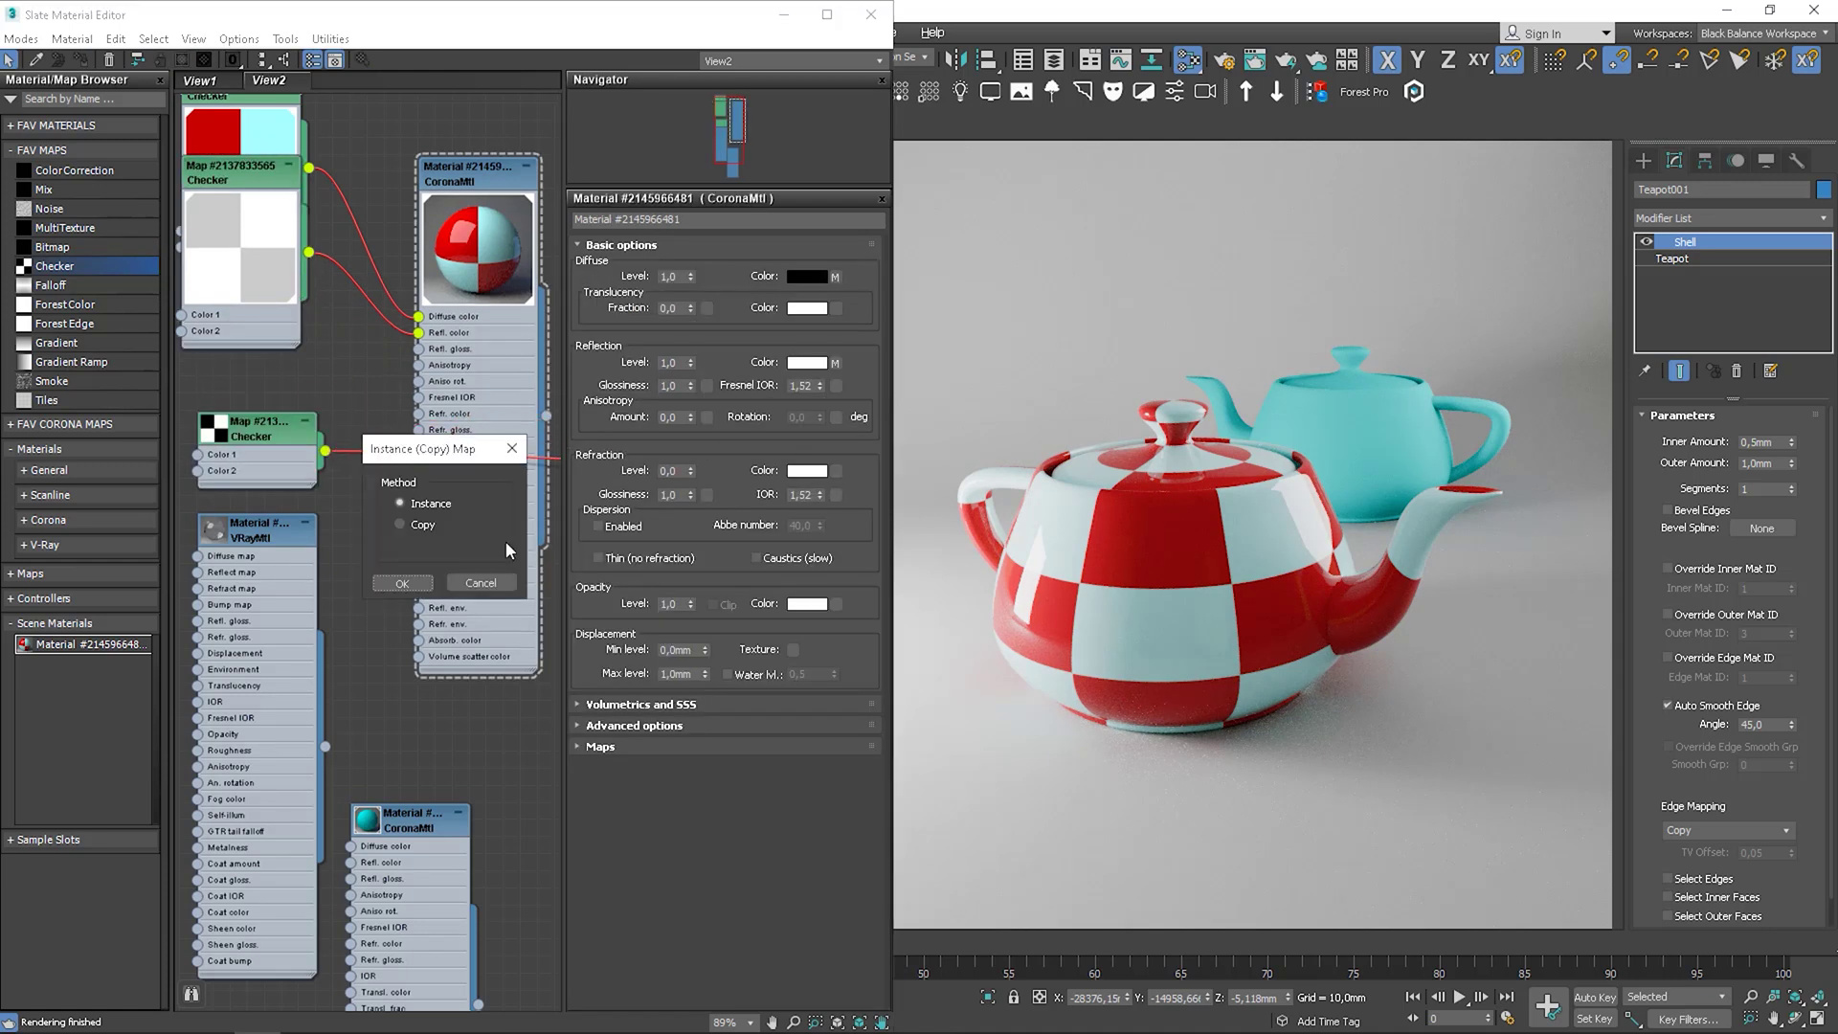
click(402, 582)
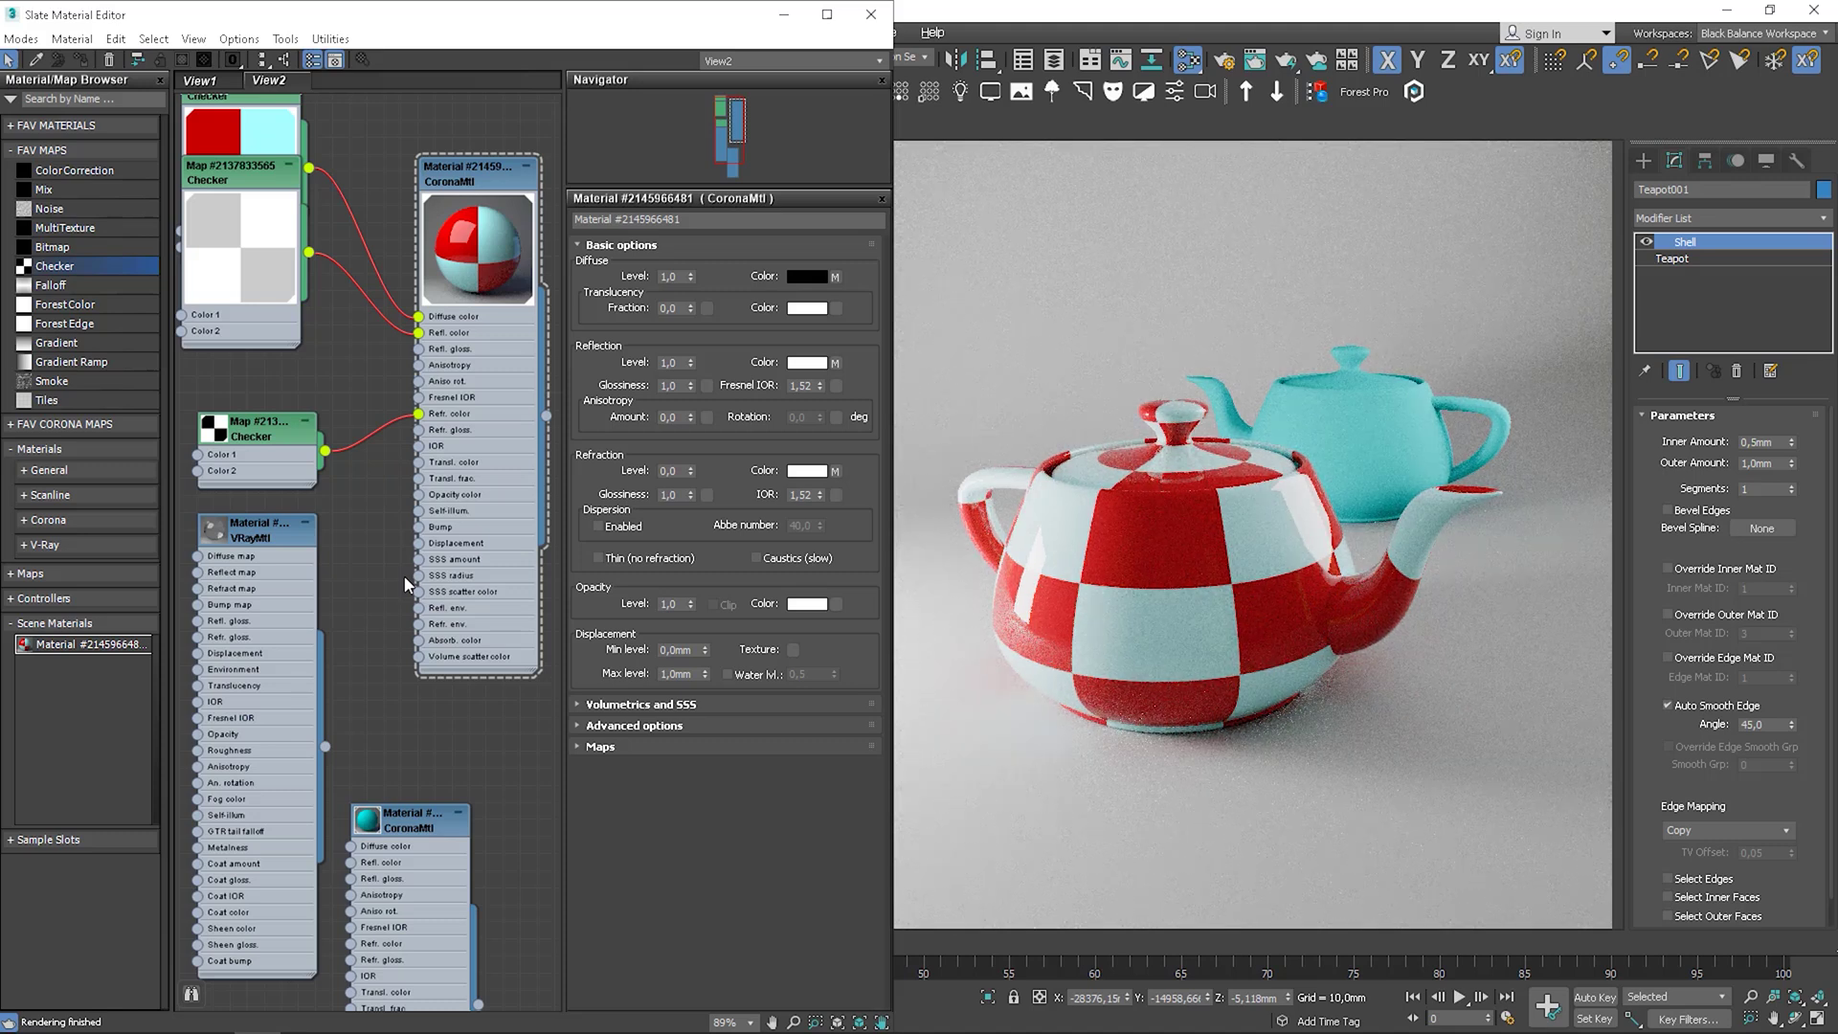
- Set the CoronaMtl Refraction Level to 1.0
double_click(670, 470)
text(1)
key(Return)
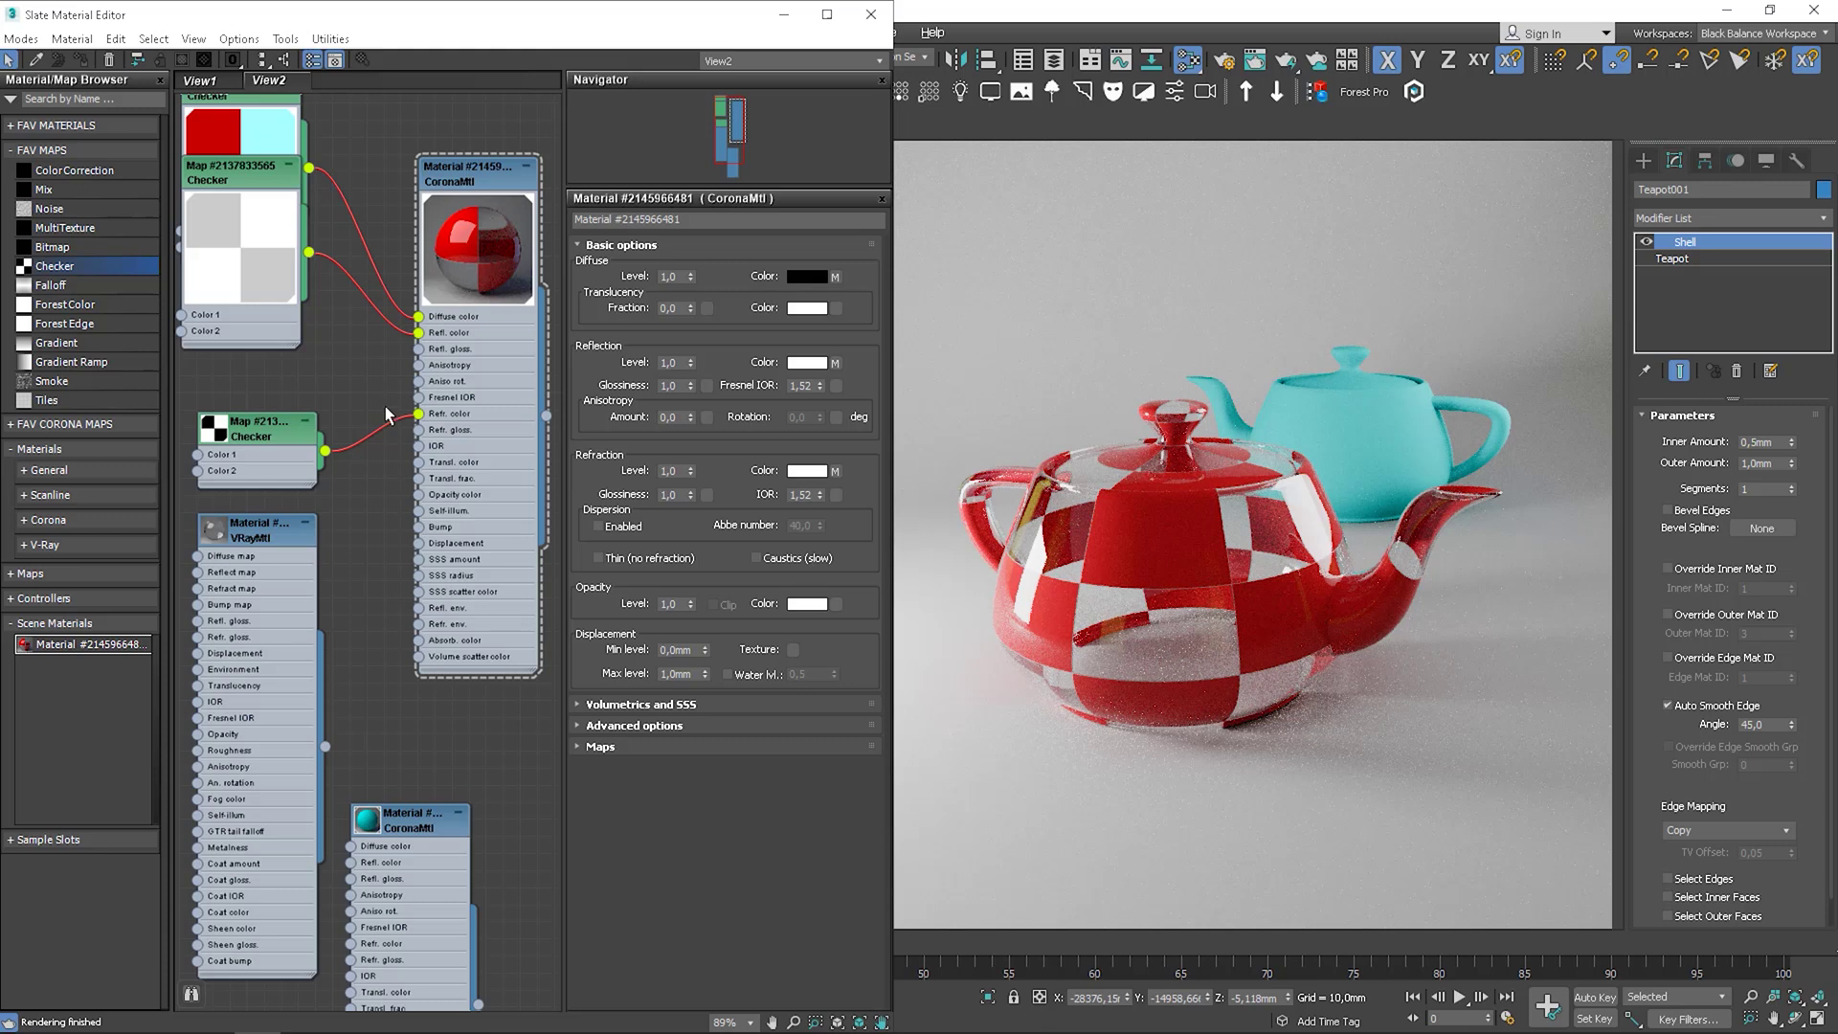
middle_drag(426, 532, 514, 429)
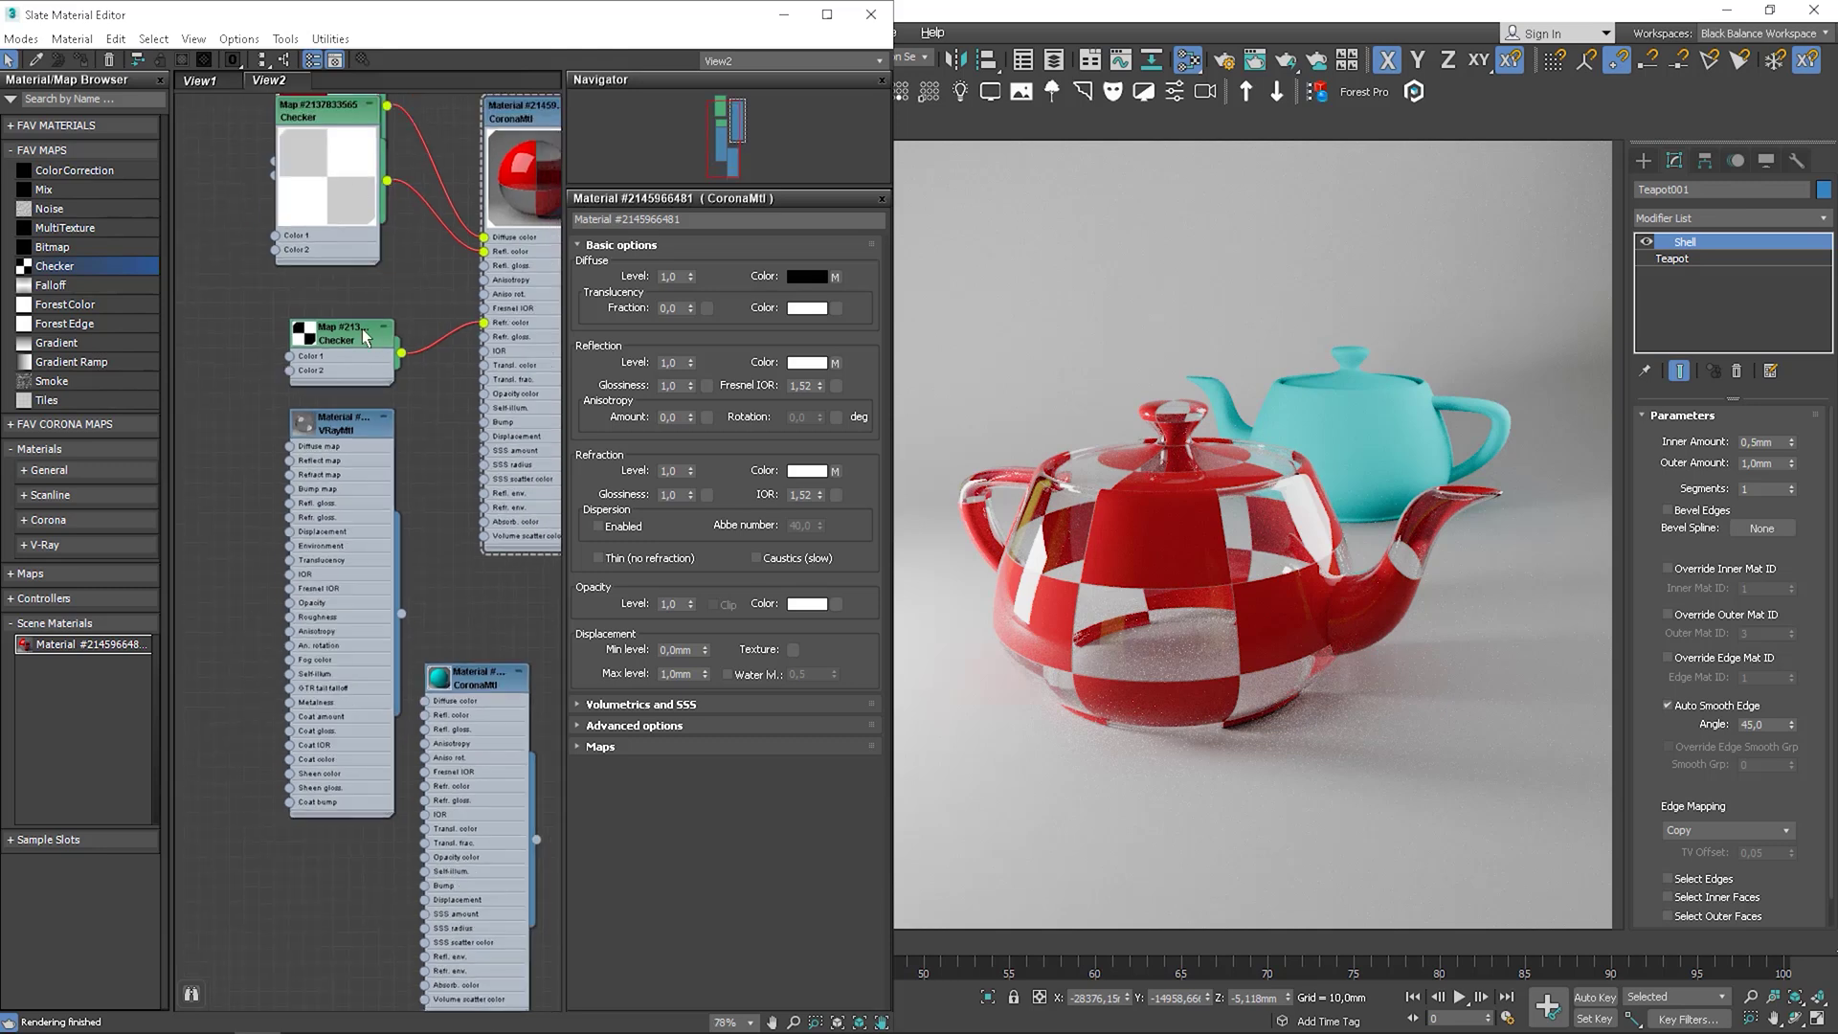
- Duplicate the red/cyan checker node and assign the VRayMtl to the front teapot
shift+drag(359, 198, 363, 268)
scroll(354, 278, down, 1)
middle_drag(354, 277, 423, 357)
scroll(423, 358, down, 1)
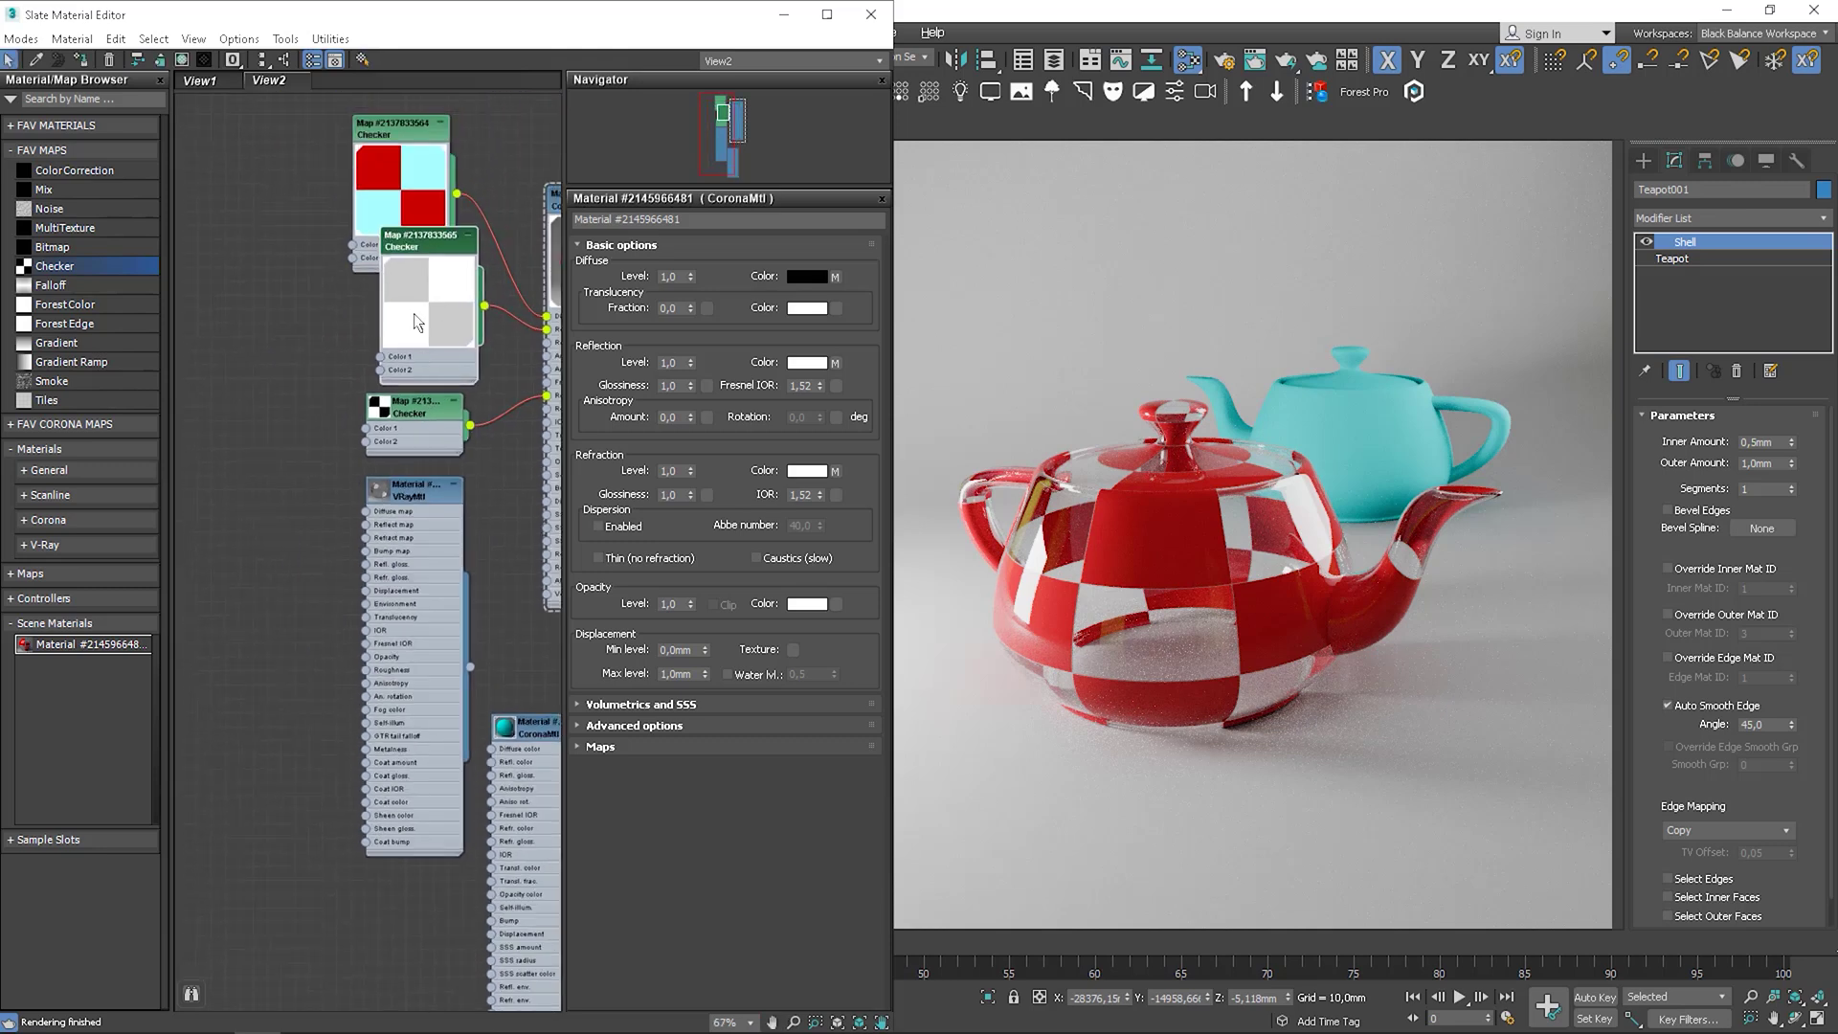
click(422, 497)
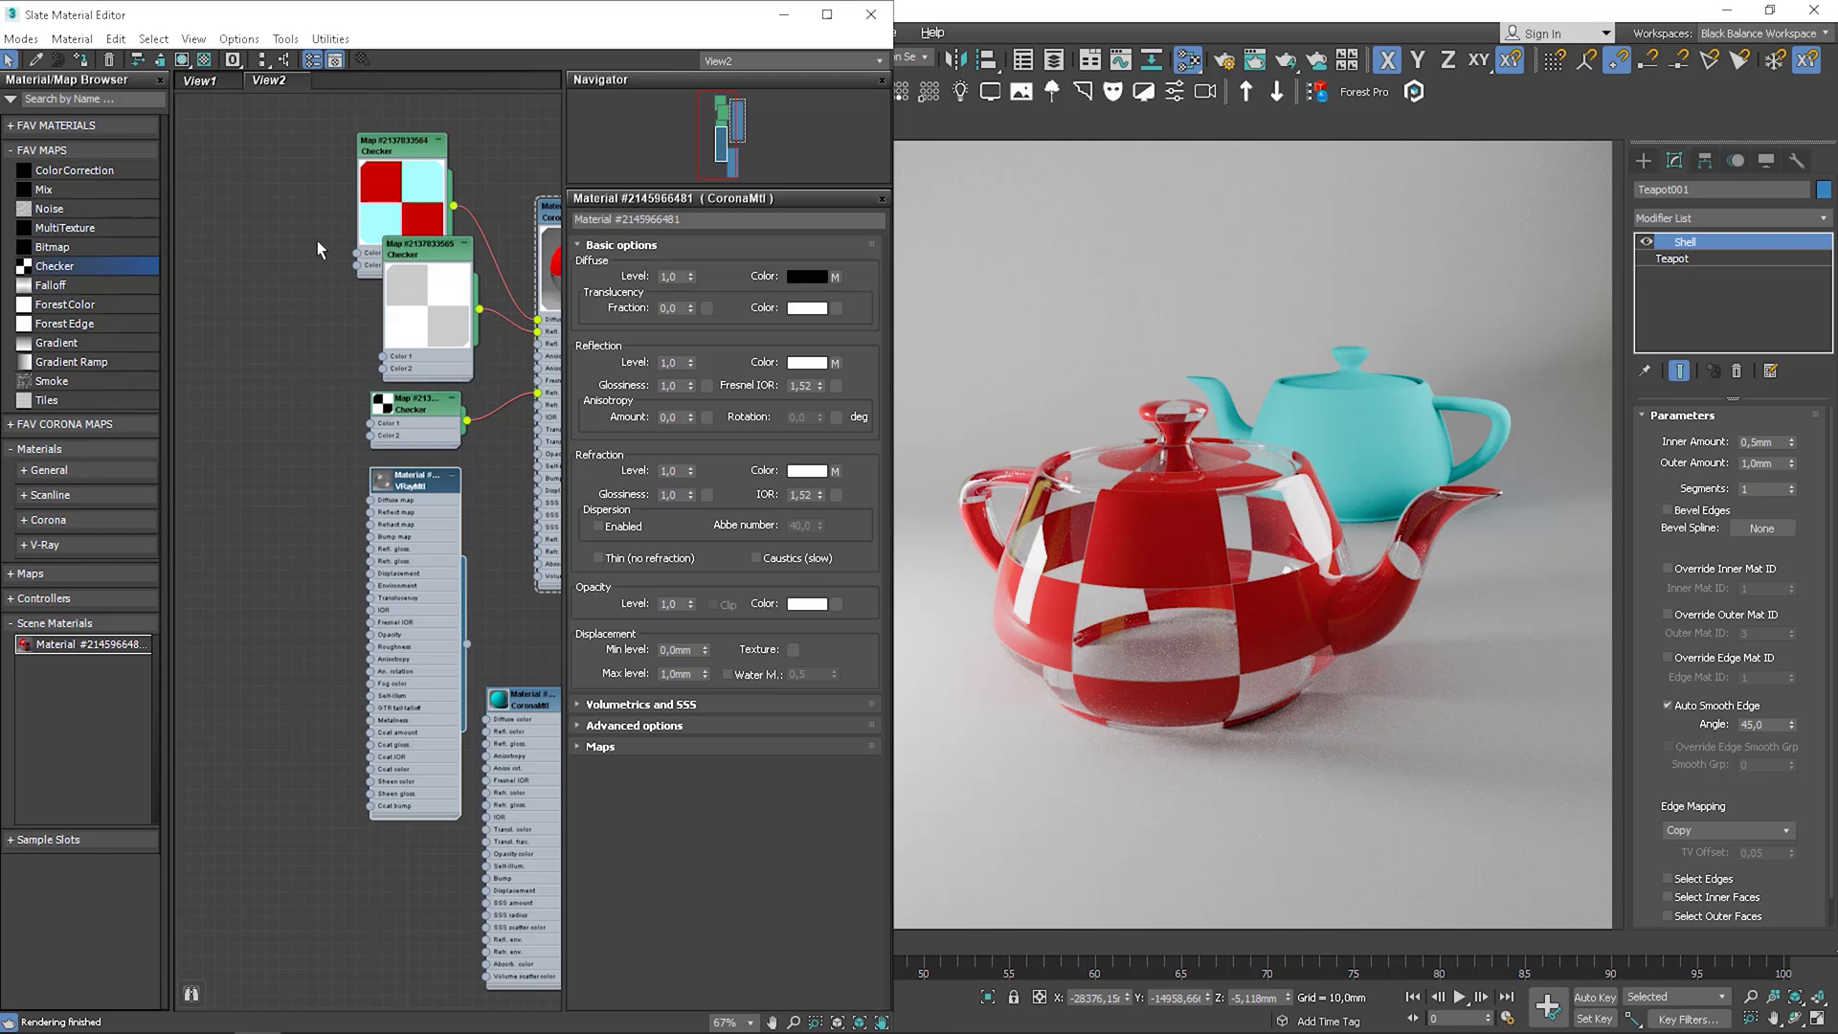
click(81, 60)
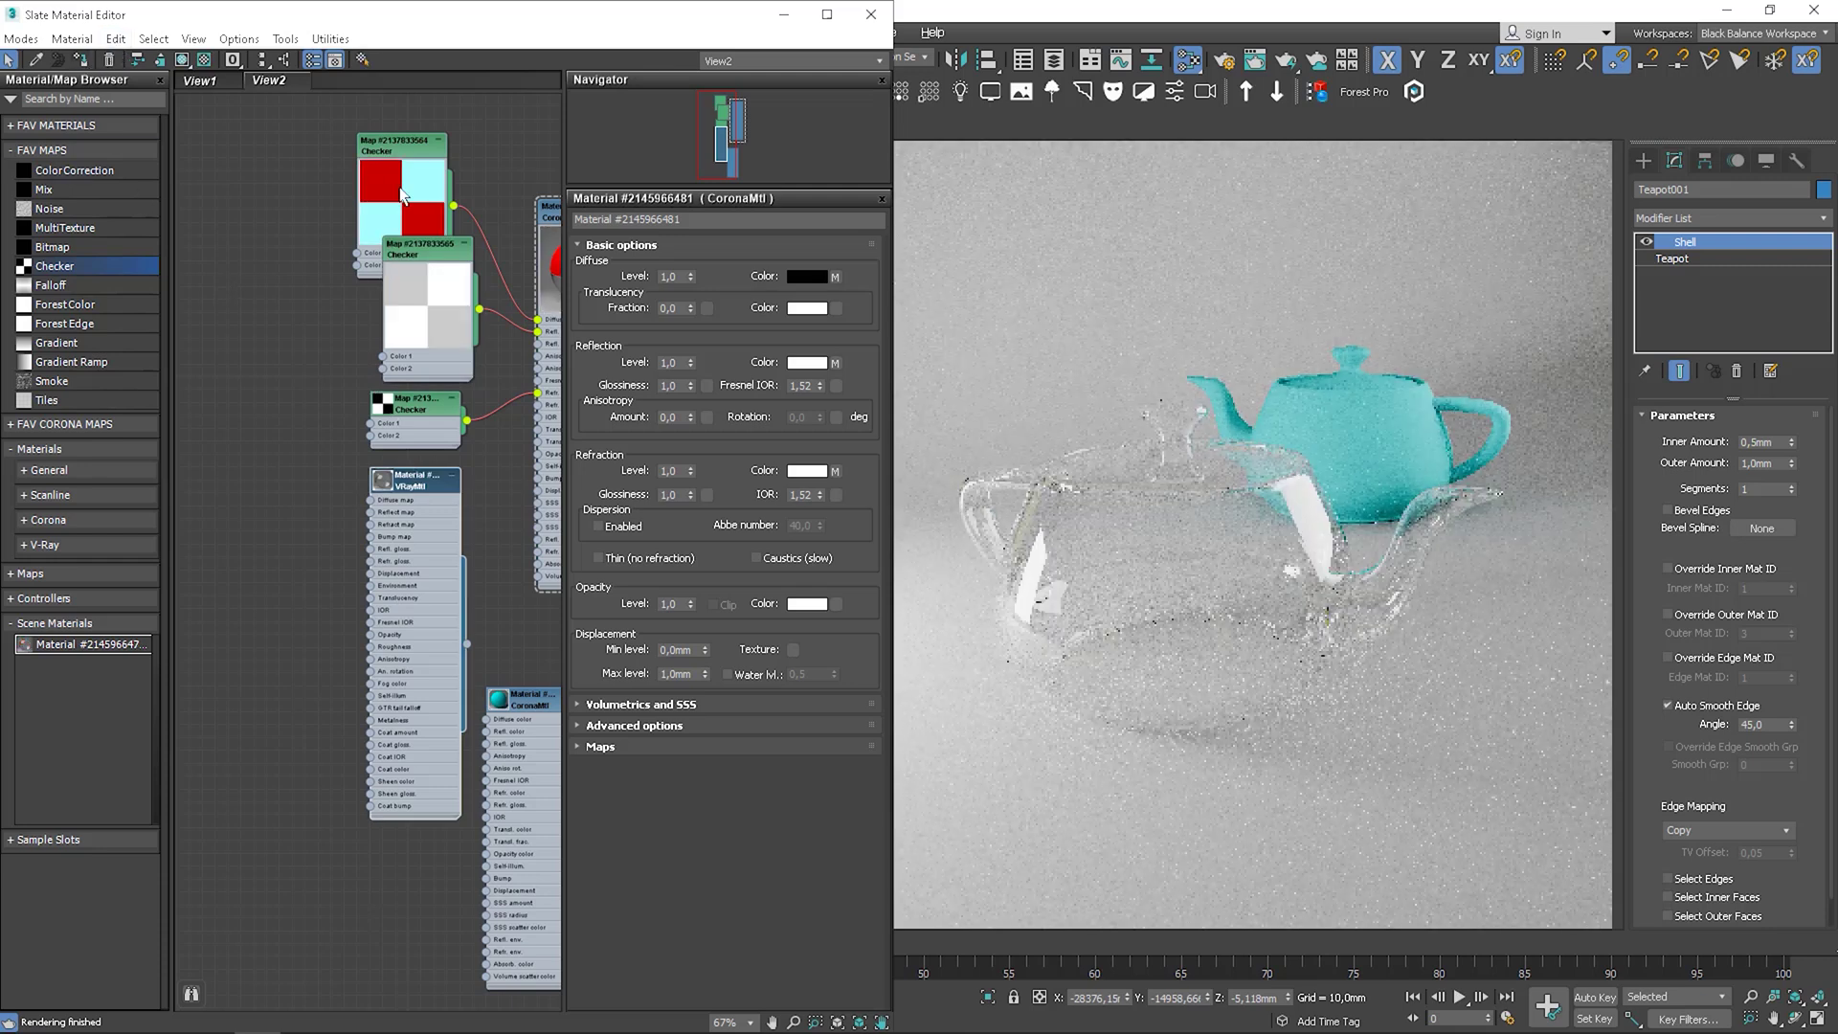
- Wire the red/cyan checker into the VRayMtl Diffuse map and set Refract colour to black
drag(394, 165, 369, 500)
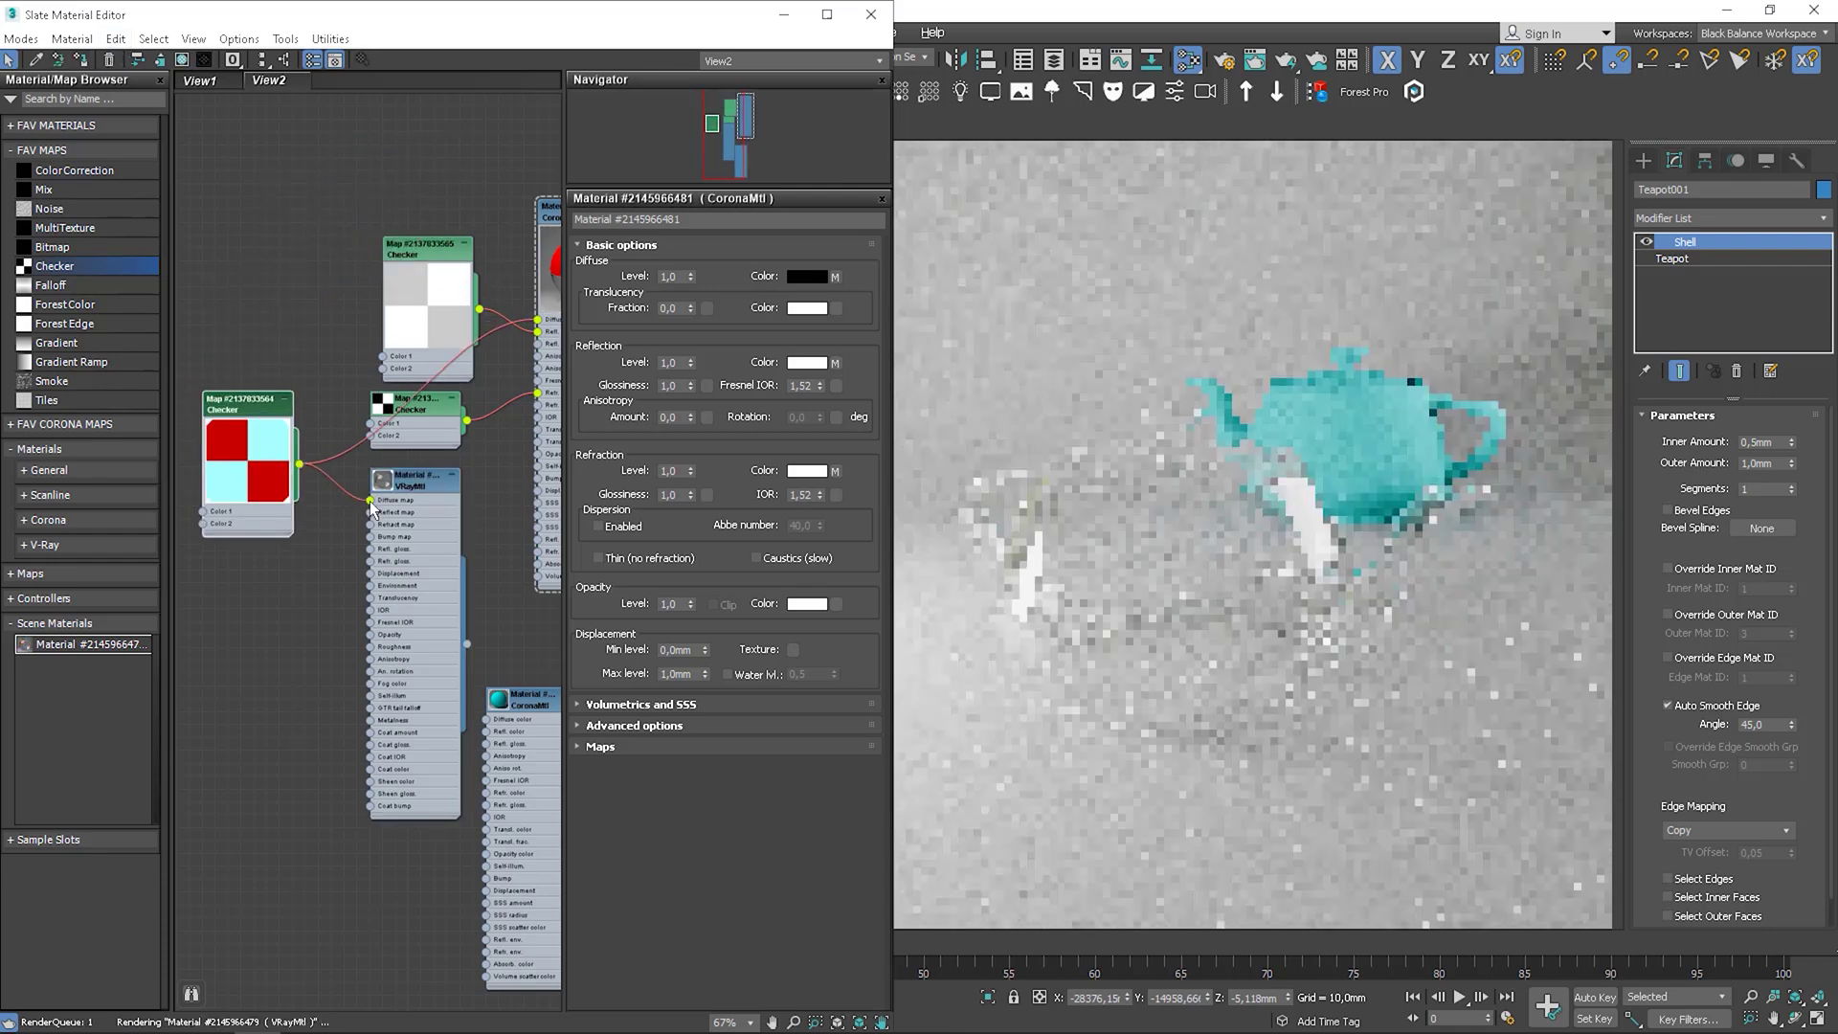
double_click(417, 491)
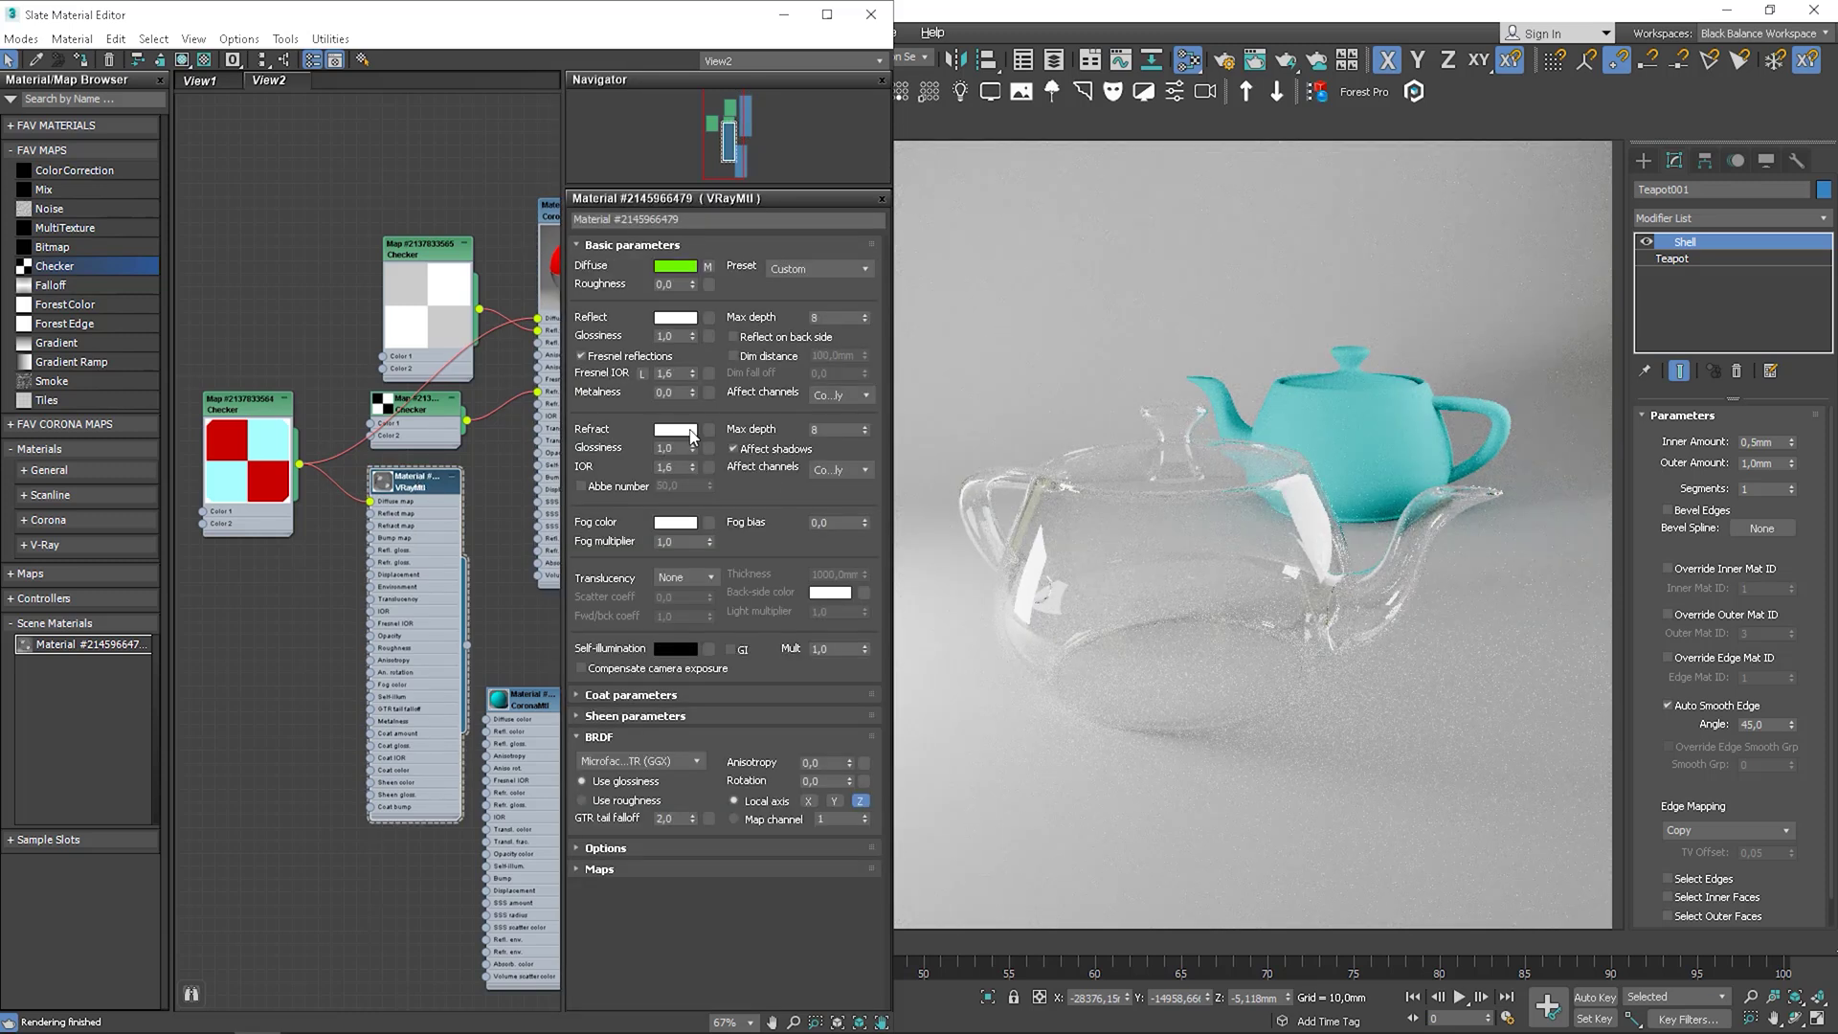
click(674, 428)
click(422, 457)
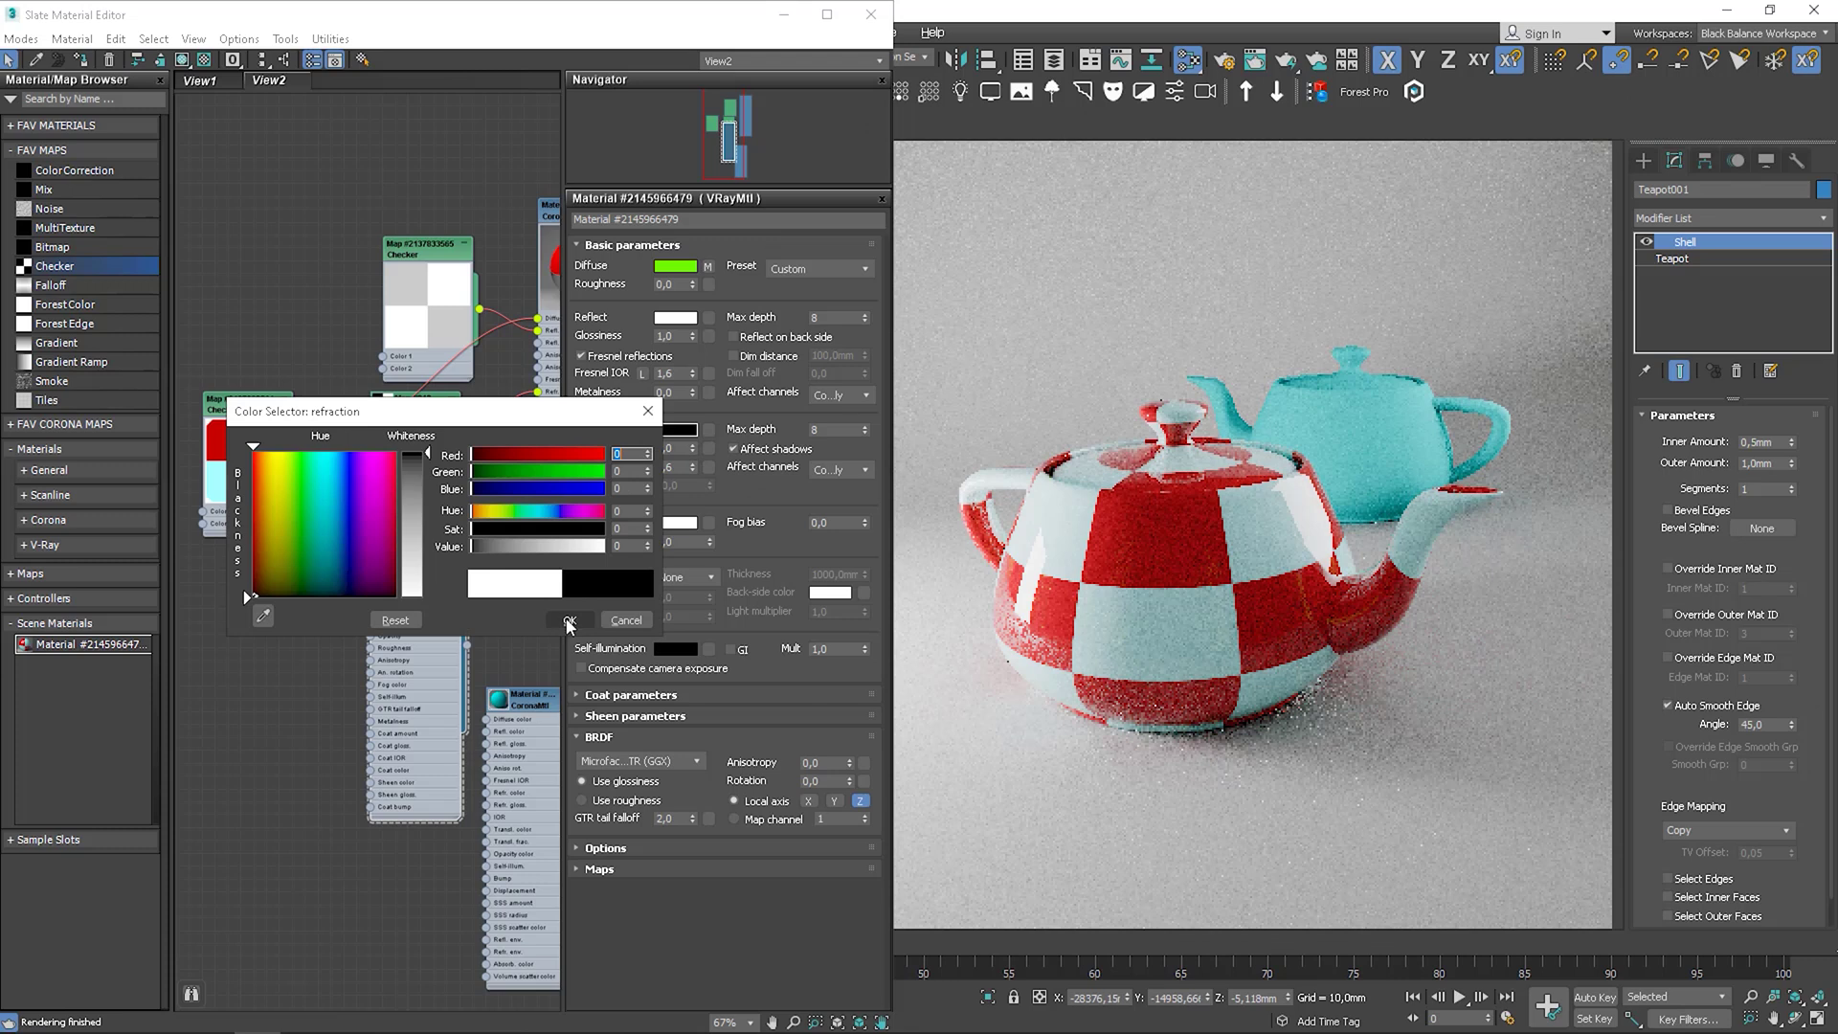
click(569, 621)
- Wire the grey and small checker maps into the VRayMtl reflect and refract inputs
drag(239, 403, 225, 363)
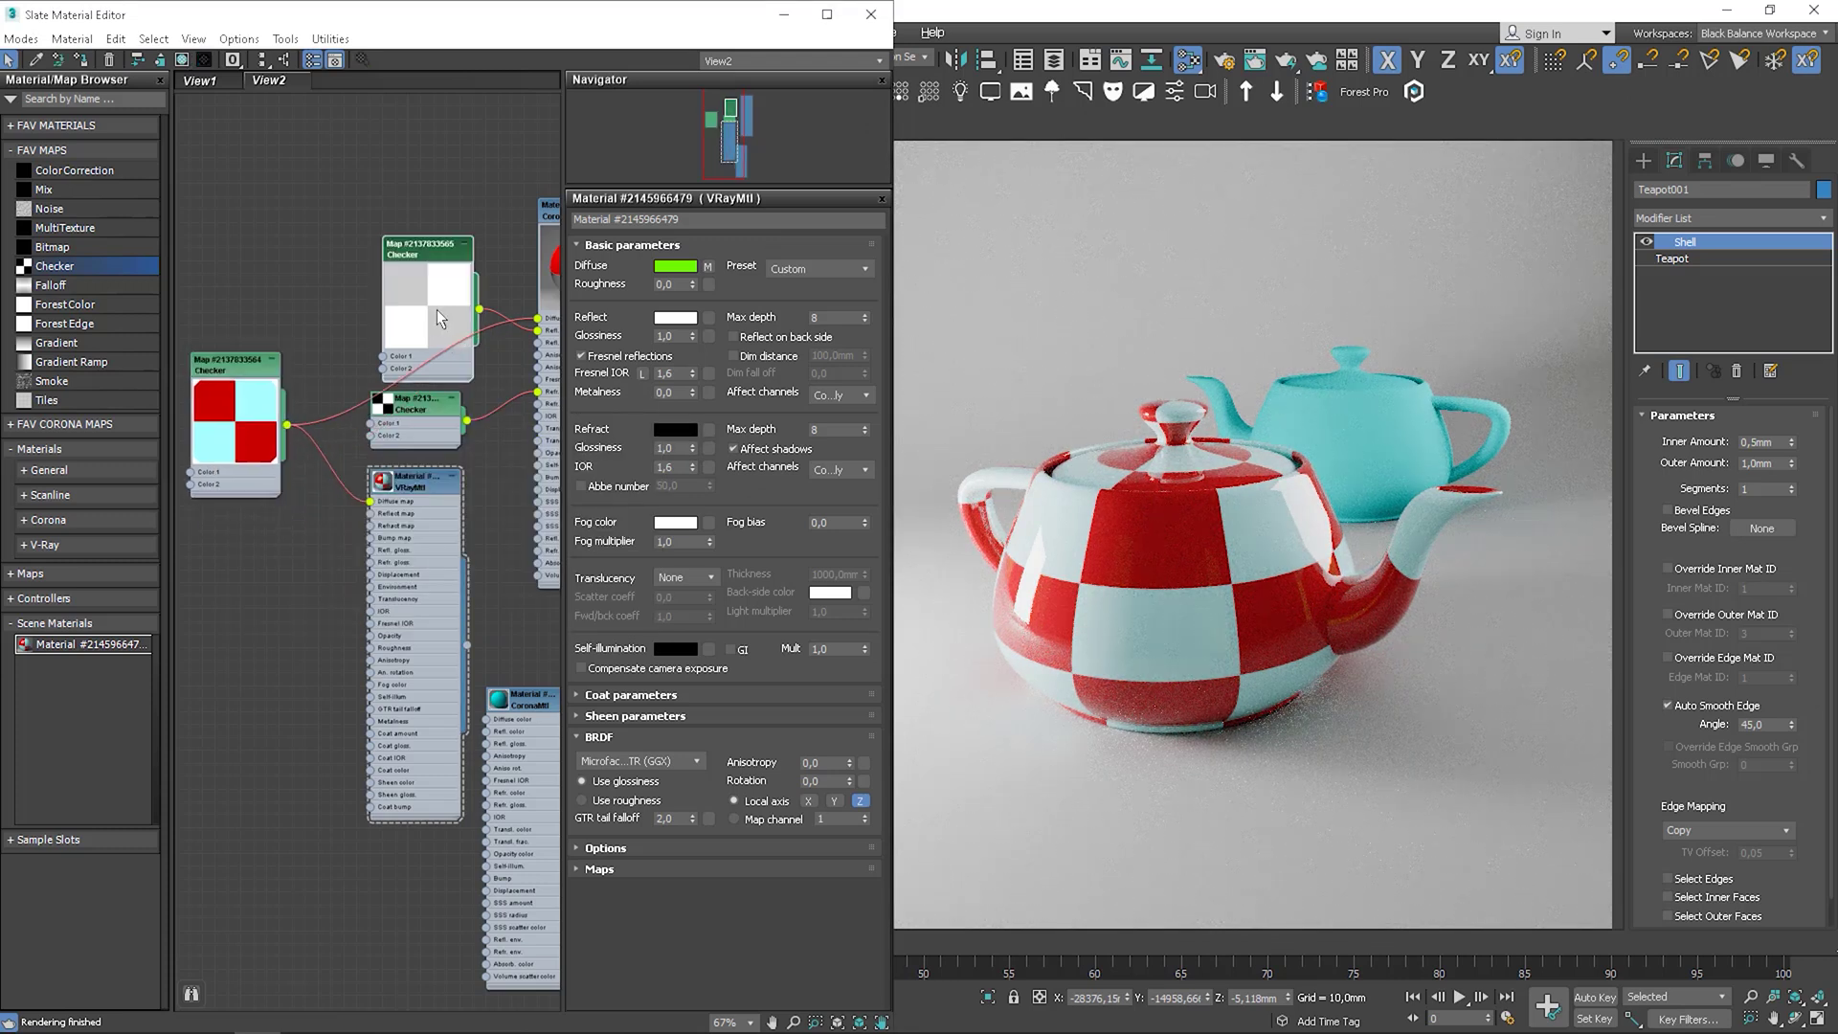
drag(436, 308, 371, 514)
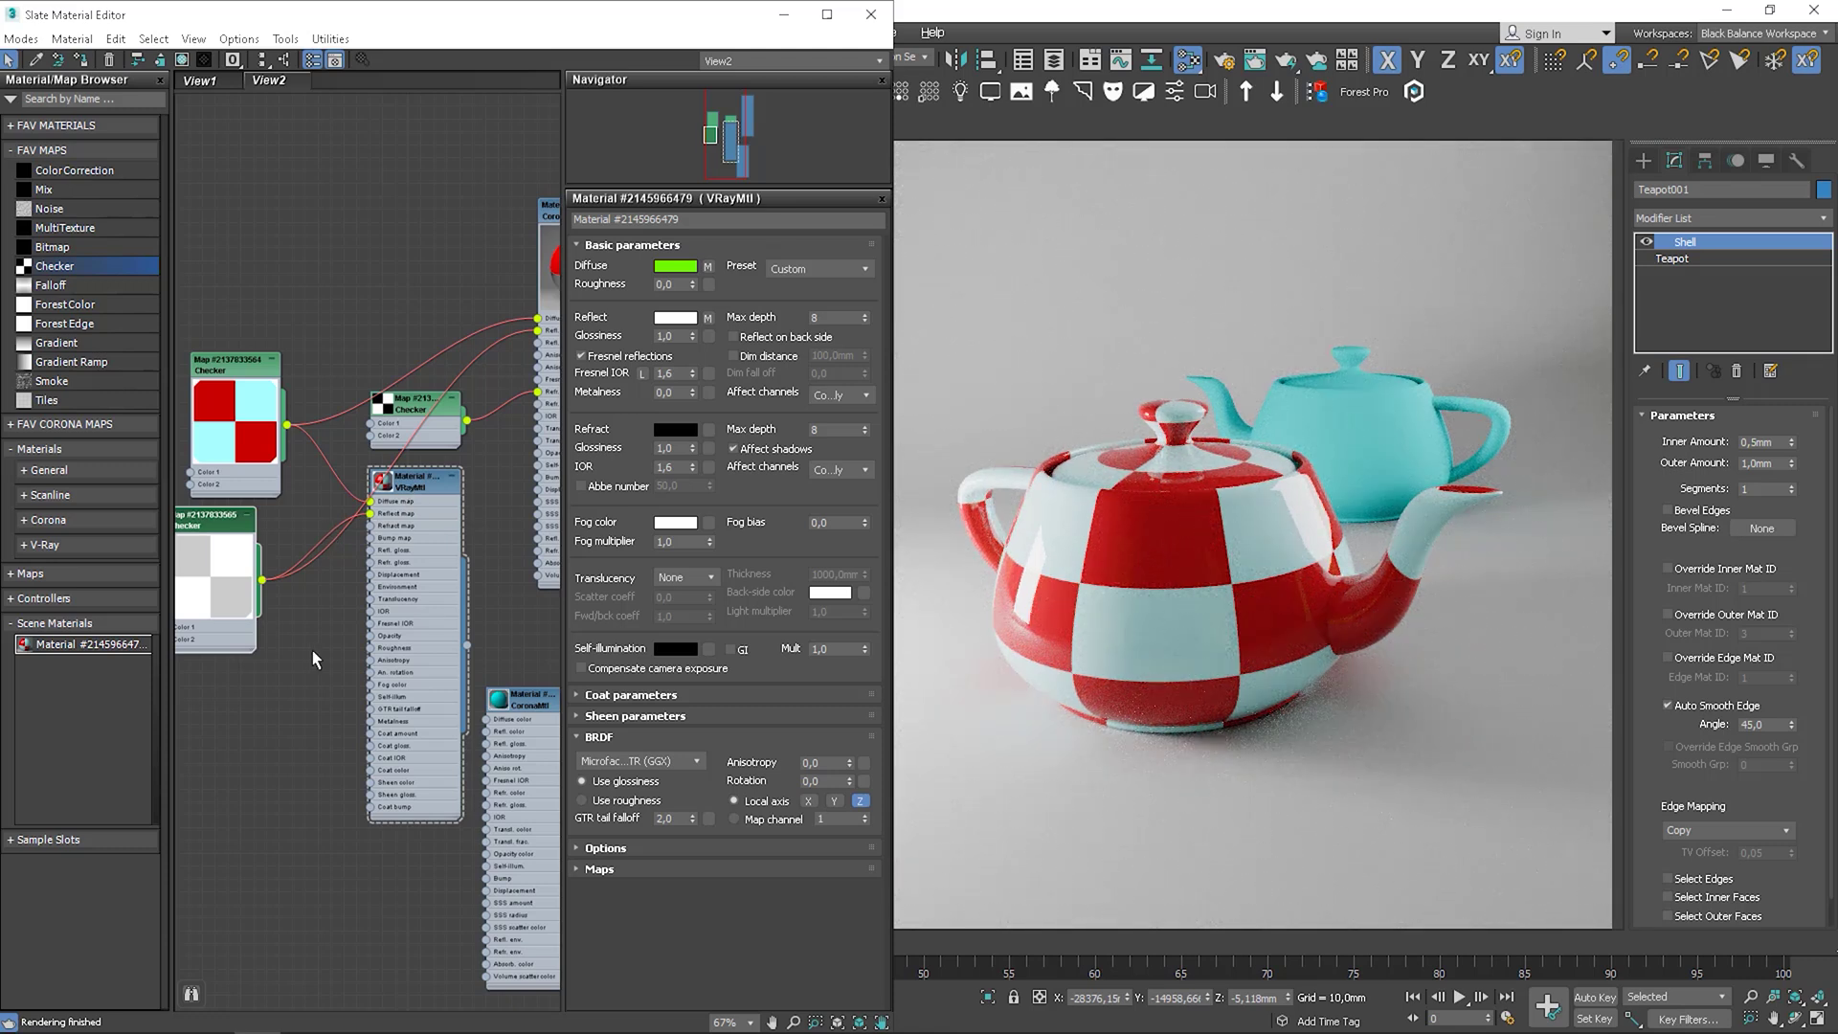
middle_drag(316, 659, 337, 599)
drag(422, 365, 392, 465)
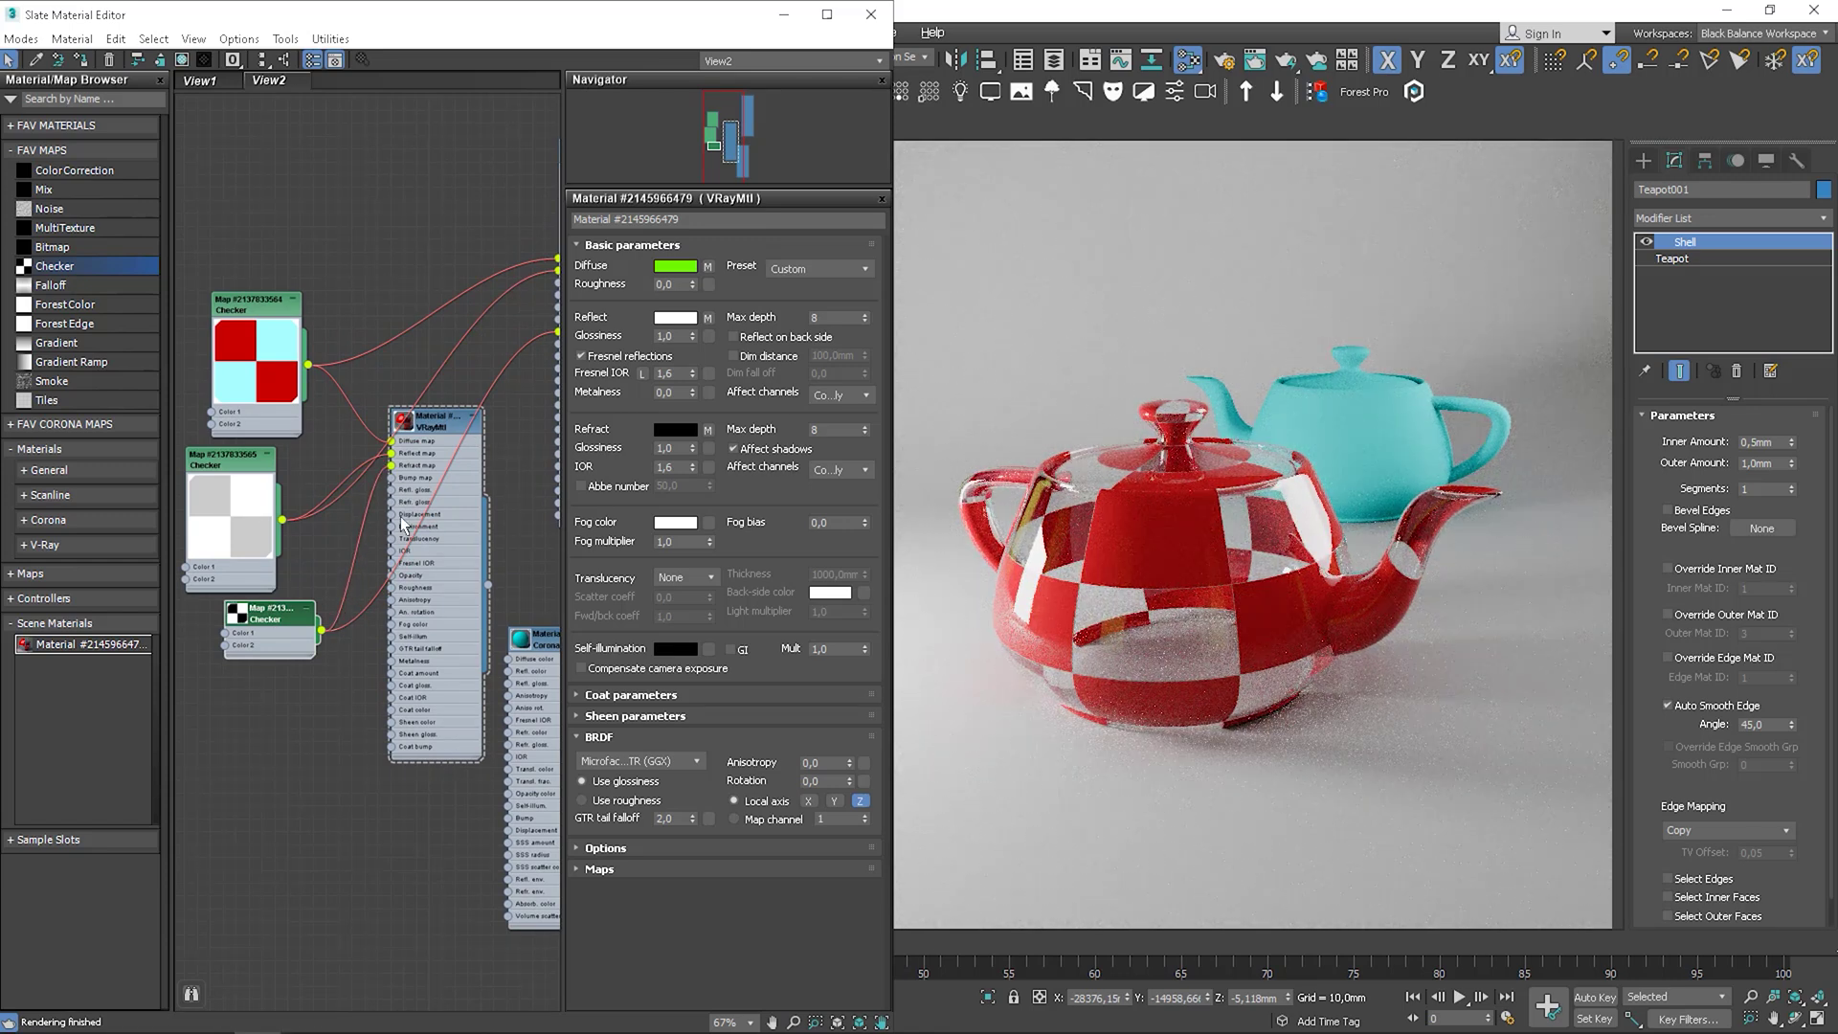
drag(484, 420, 485, 485)
middle_drag(484, 485, 469, 573)
drag(310, 829, 221, 368)
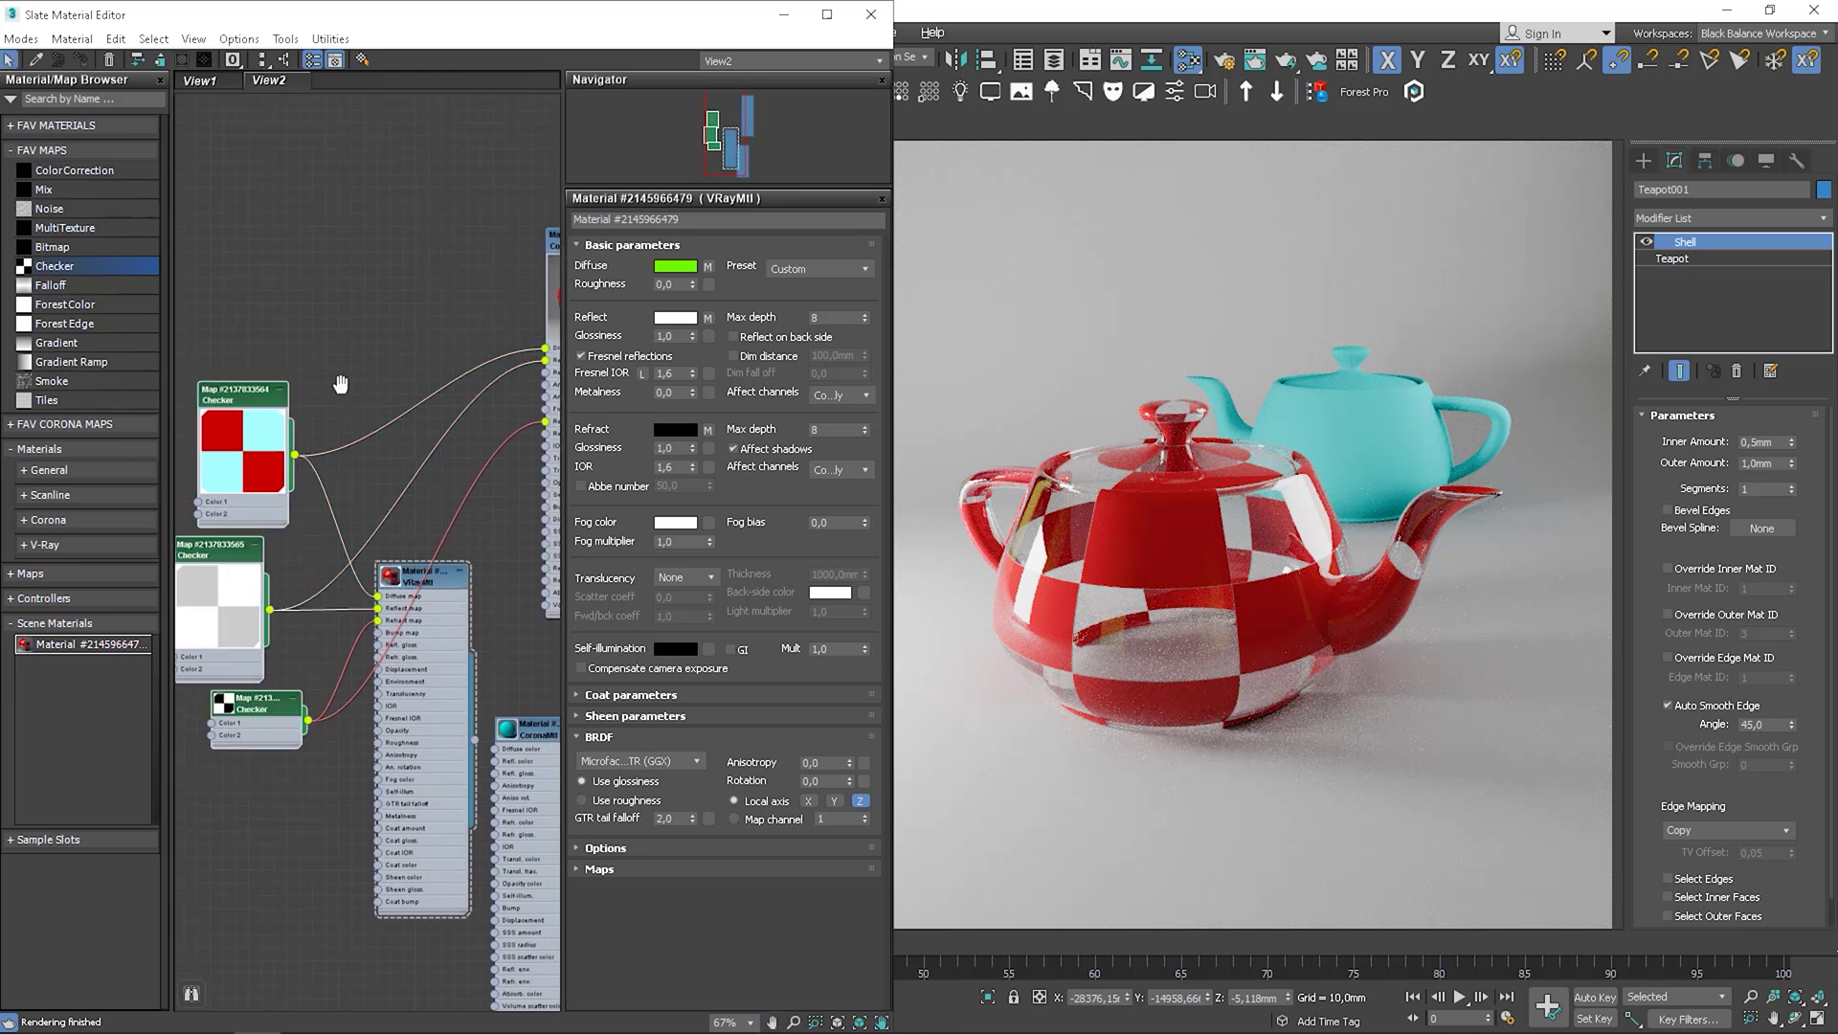
- Delete the checker maps and assign the Corona material to the front teapot
key(Delete)
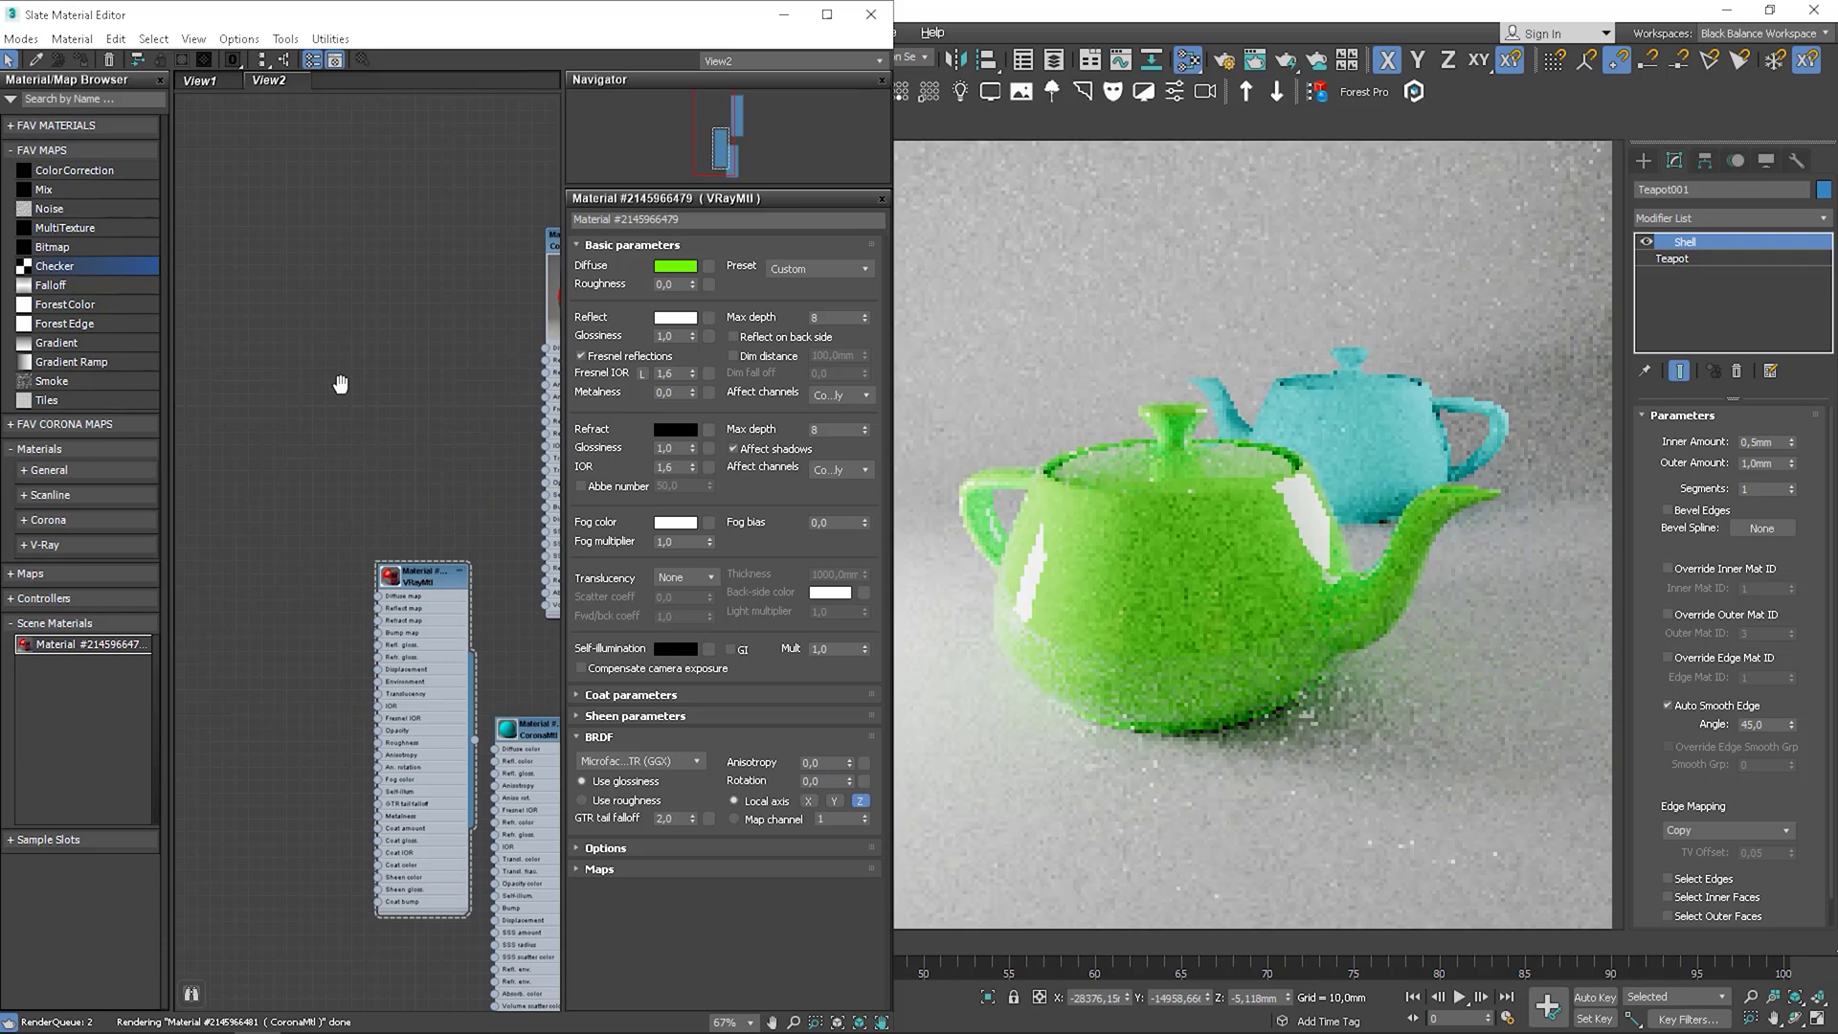
middle_drag(525, 336, 373, 391)
click(433, 297)
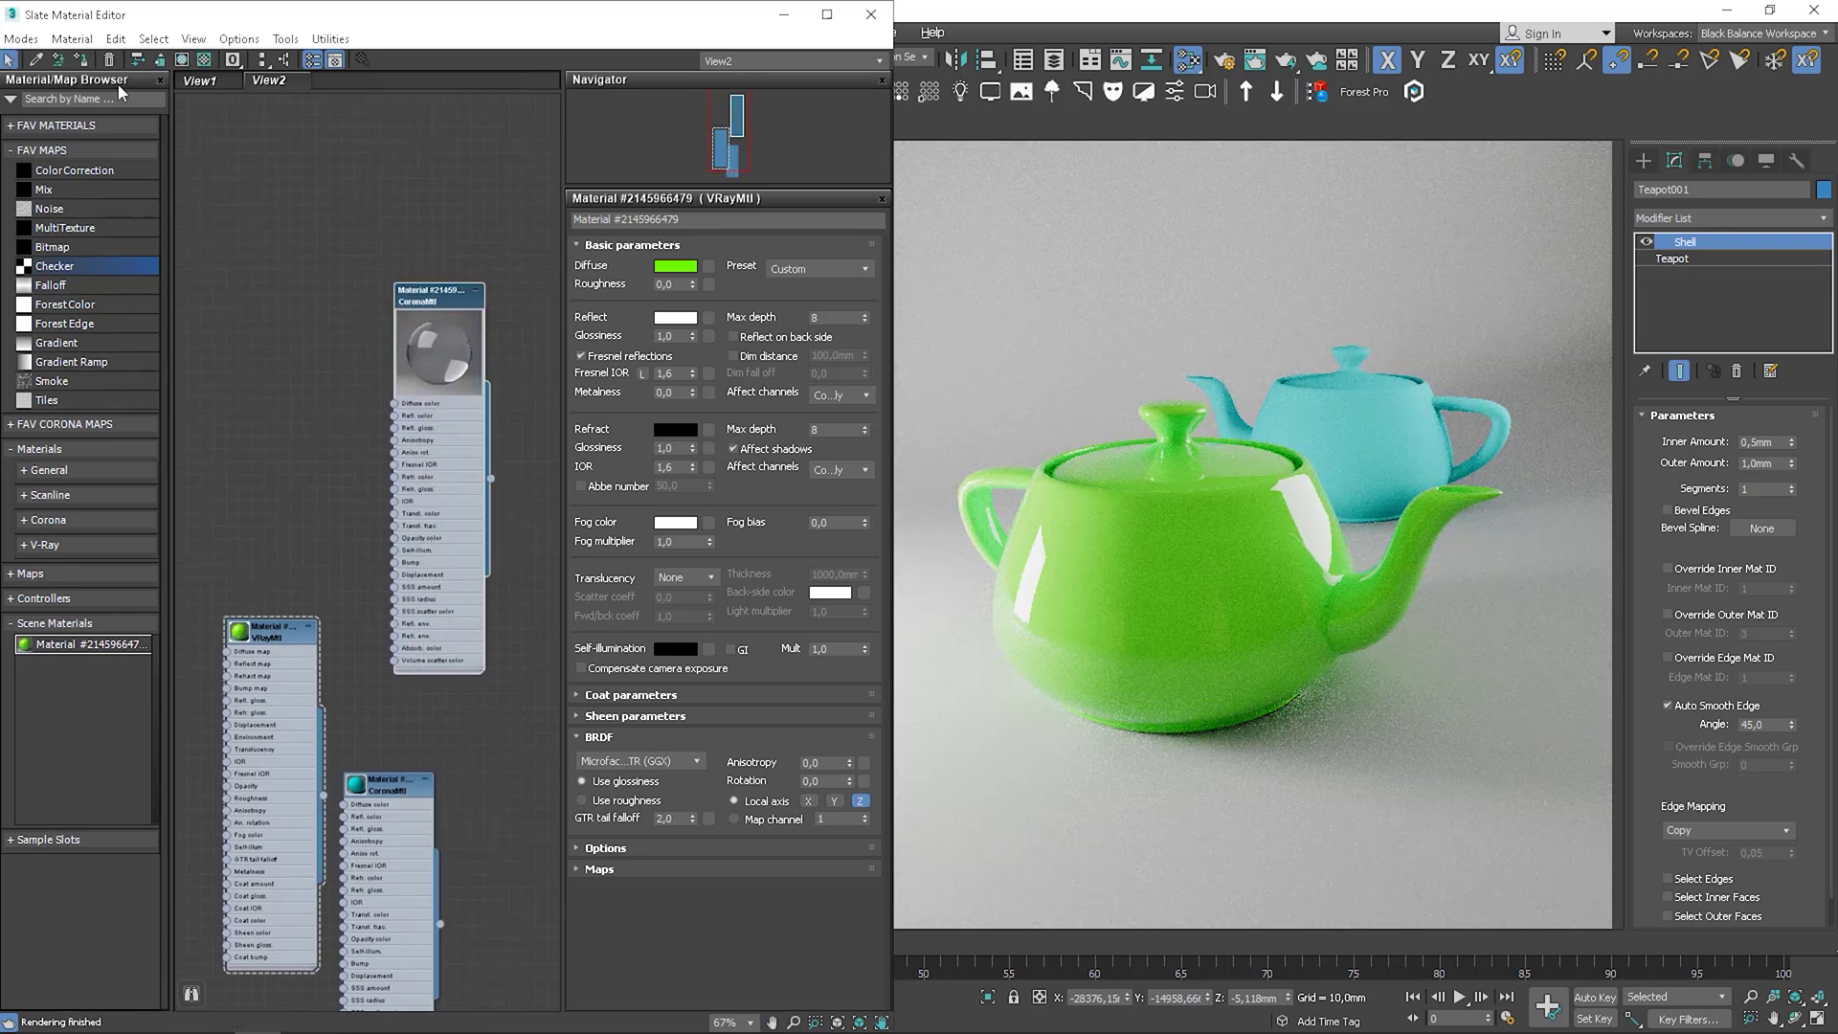
click(85, 61)
- Add a Bitmap node loaded with the wood COL texture
click(54, 248)
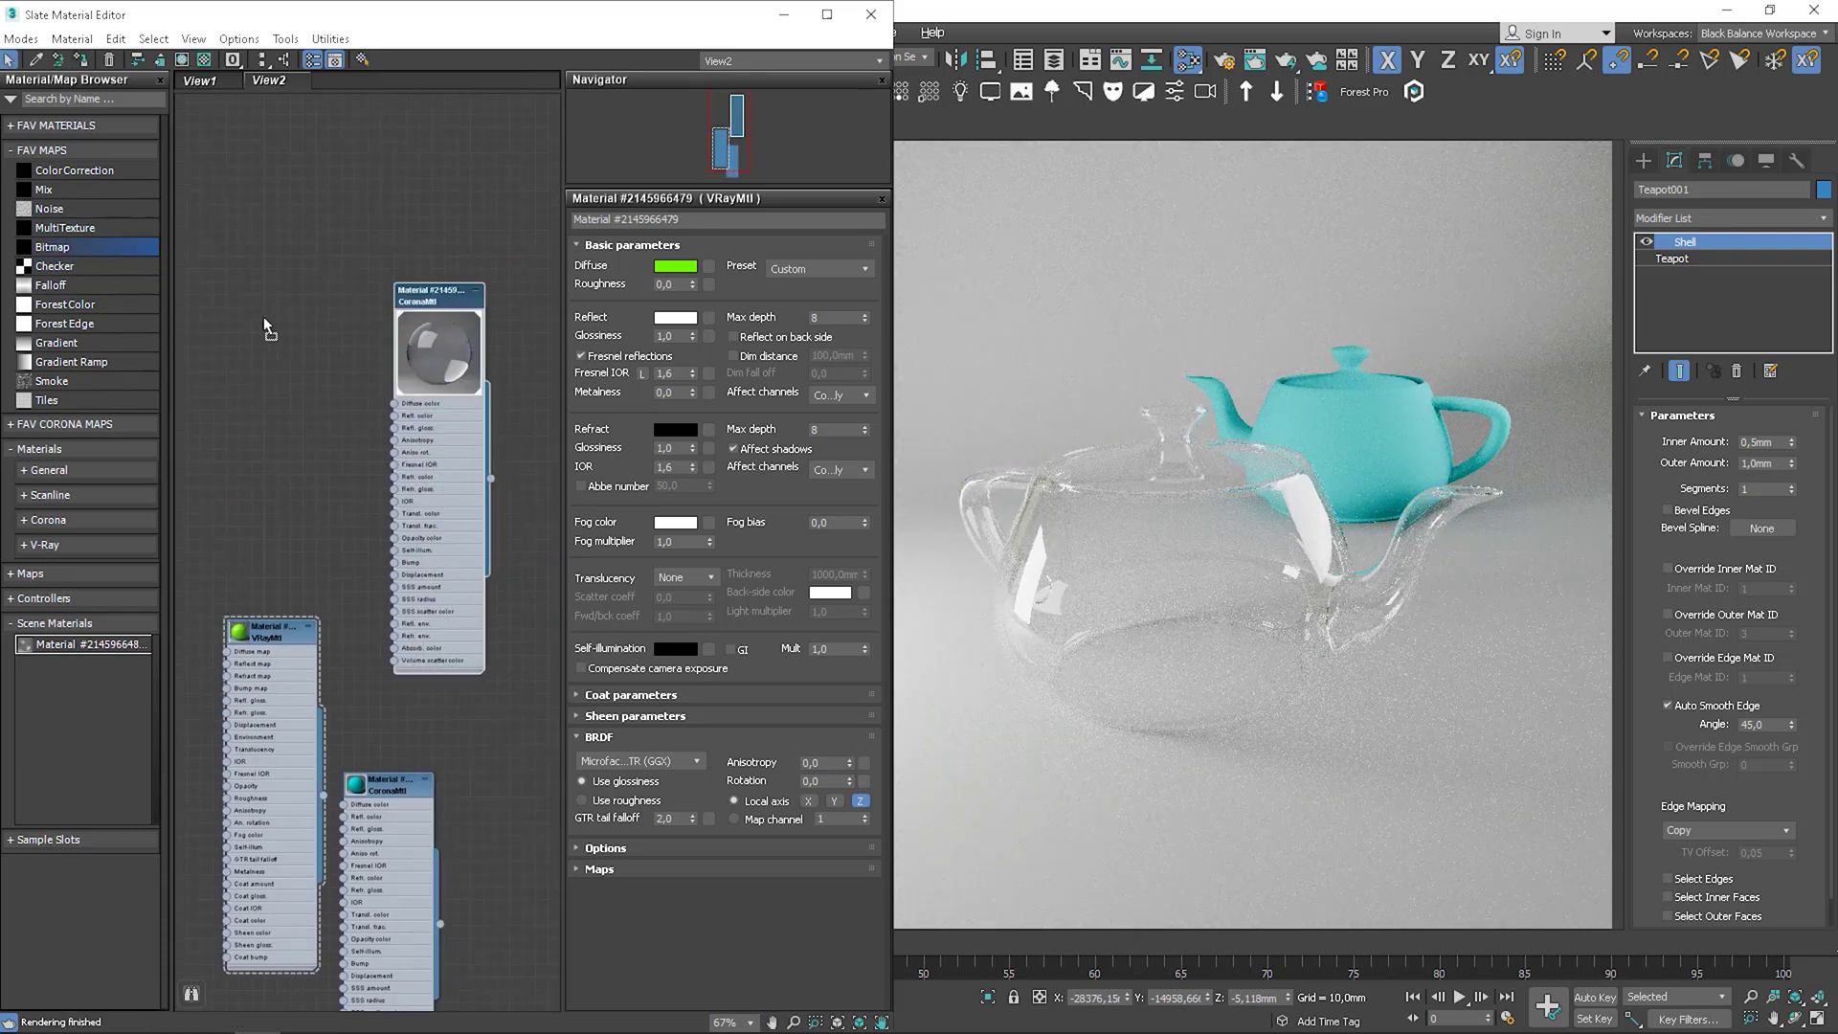
drag(264, 325, 270, 317)
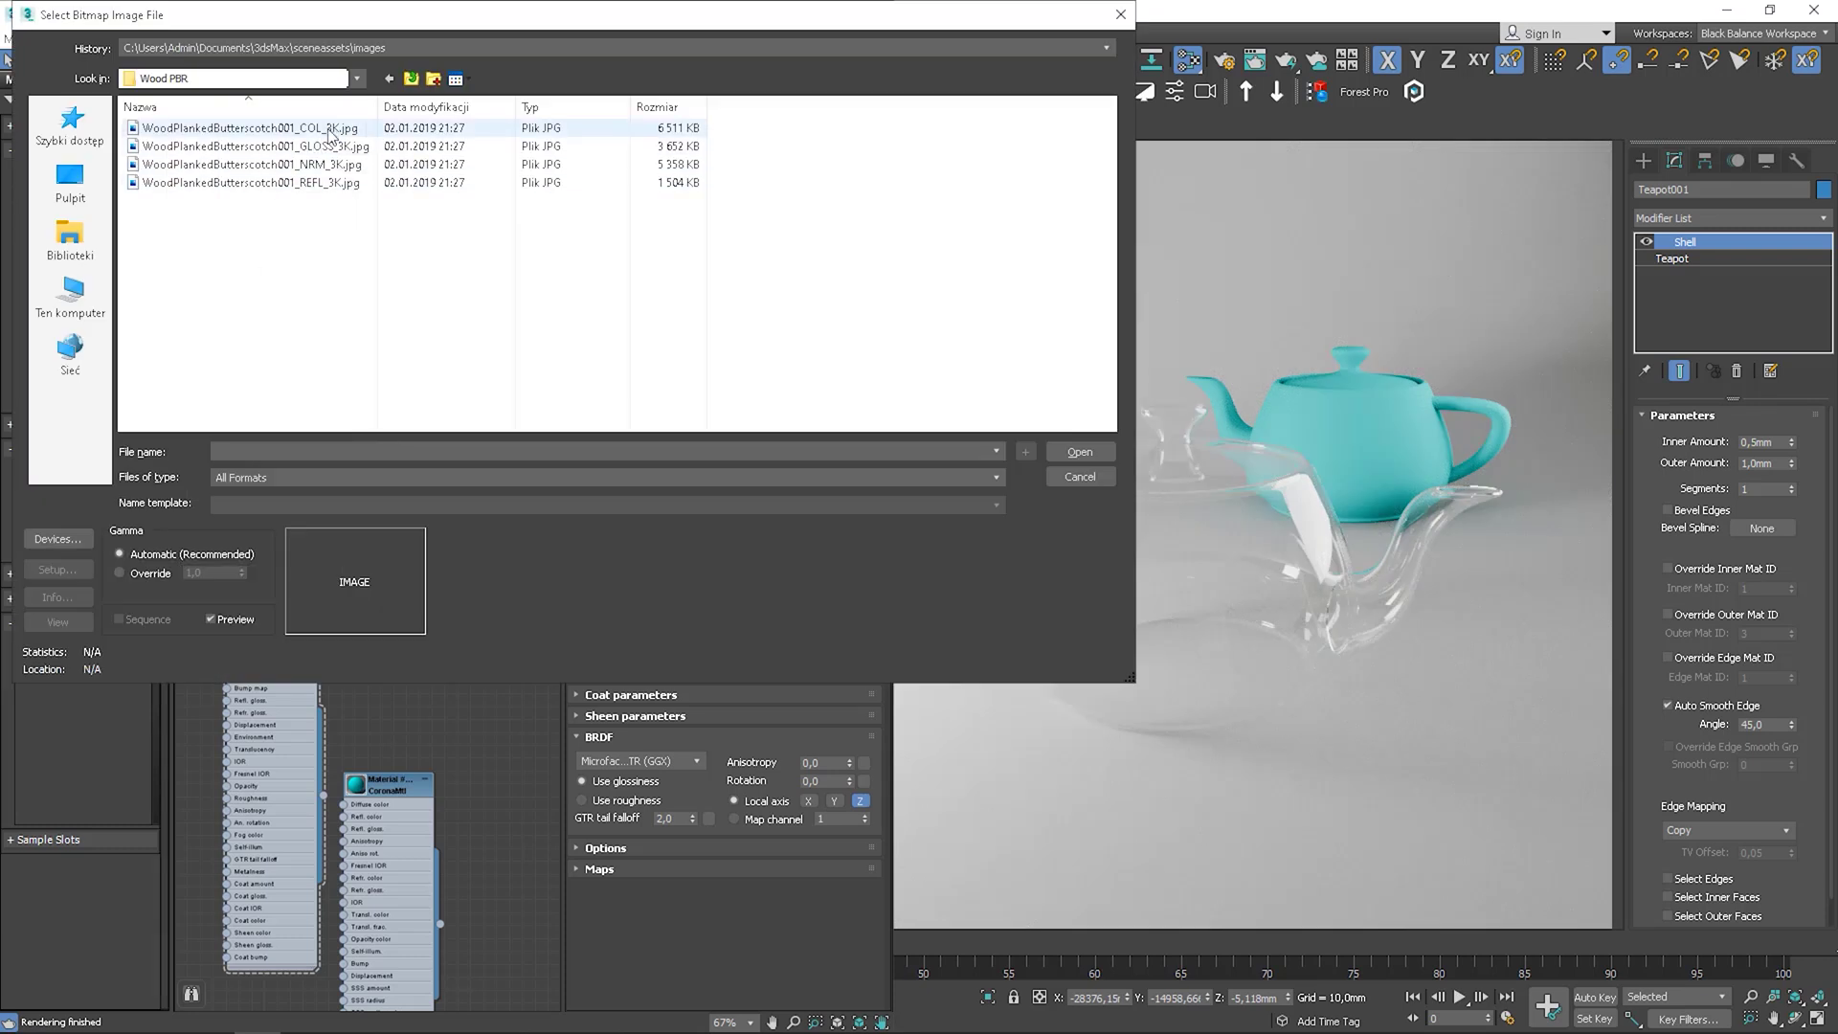
click(330, 130)
click(1078, 456)
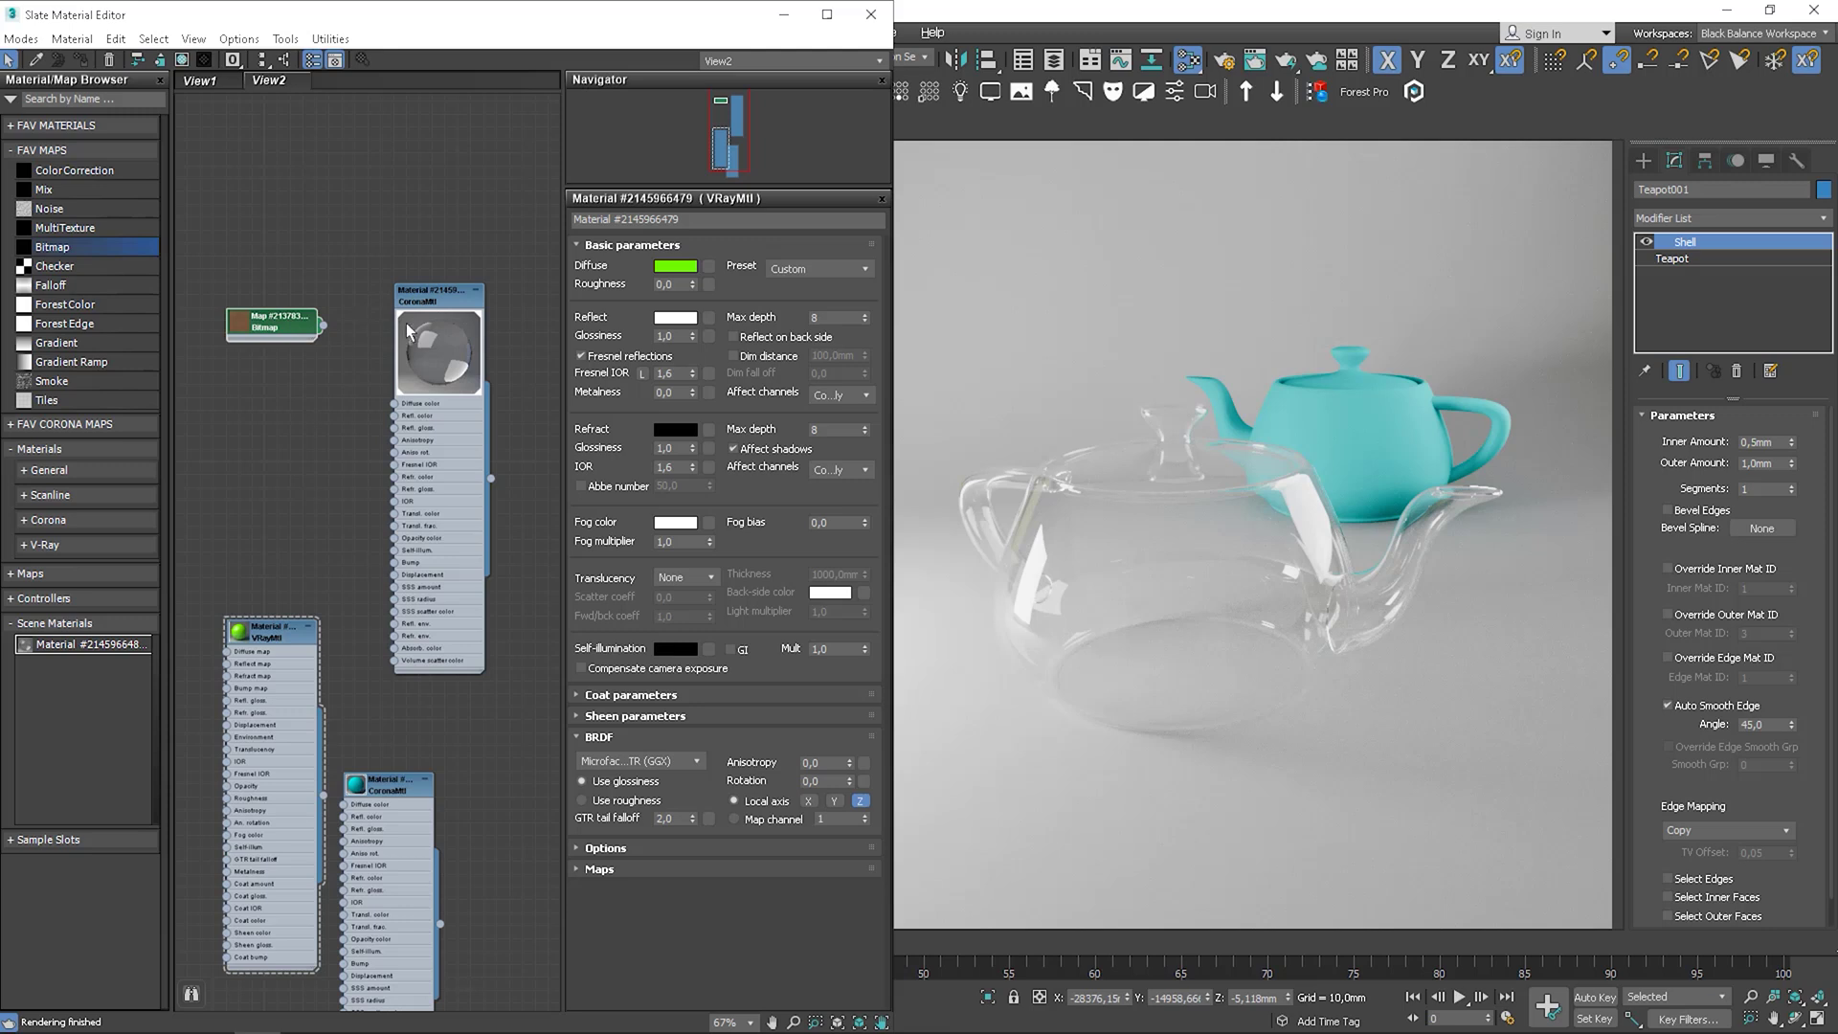
- Reset Corona Refraction Level to 0, wire the wood bitmap to Diffuse, lower reflection glossiness
click(416, 295)
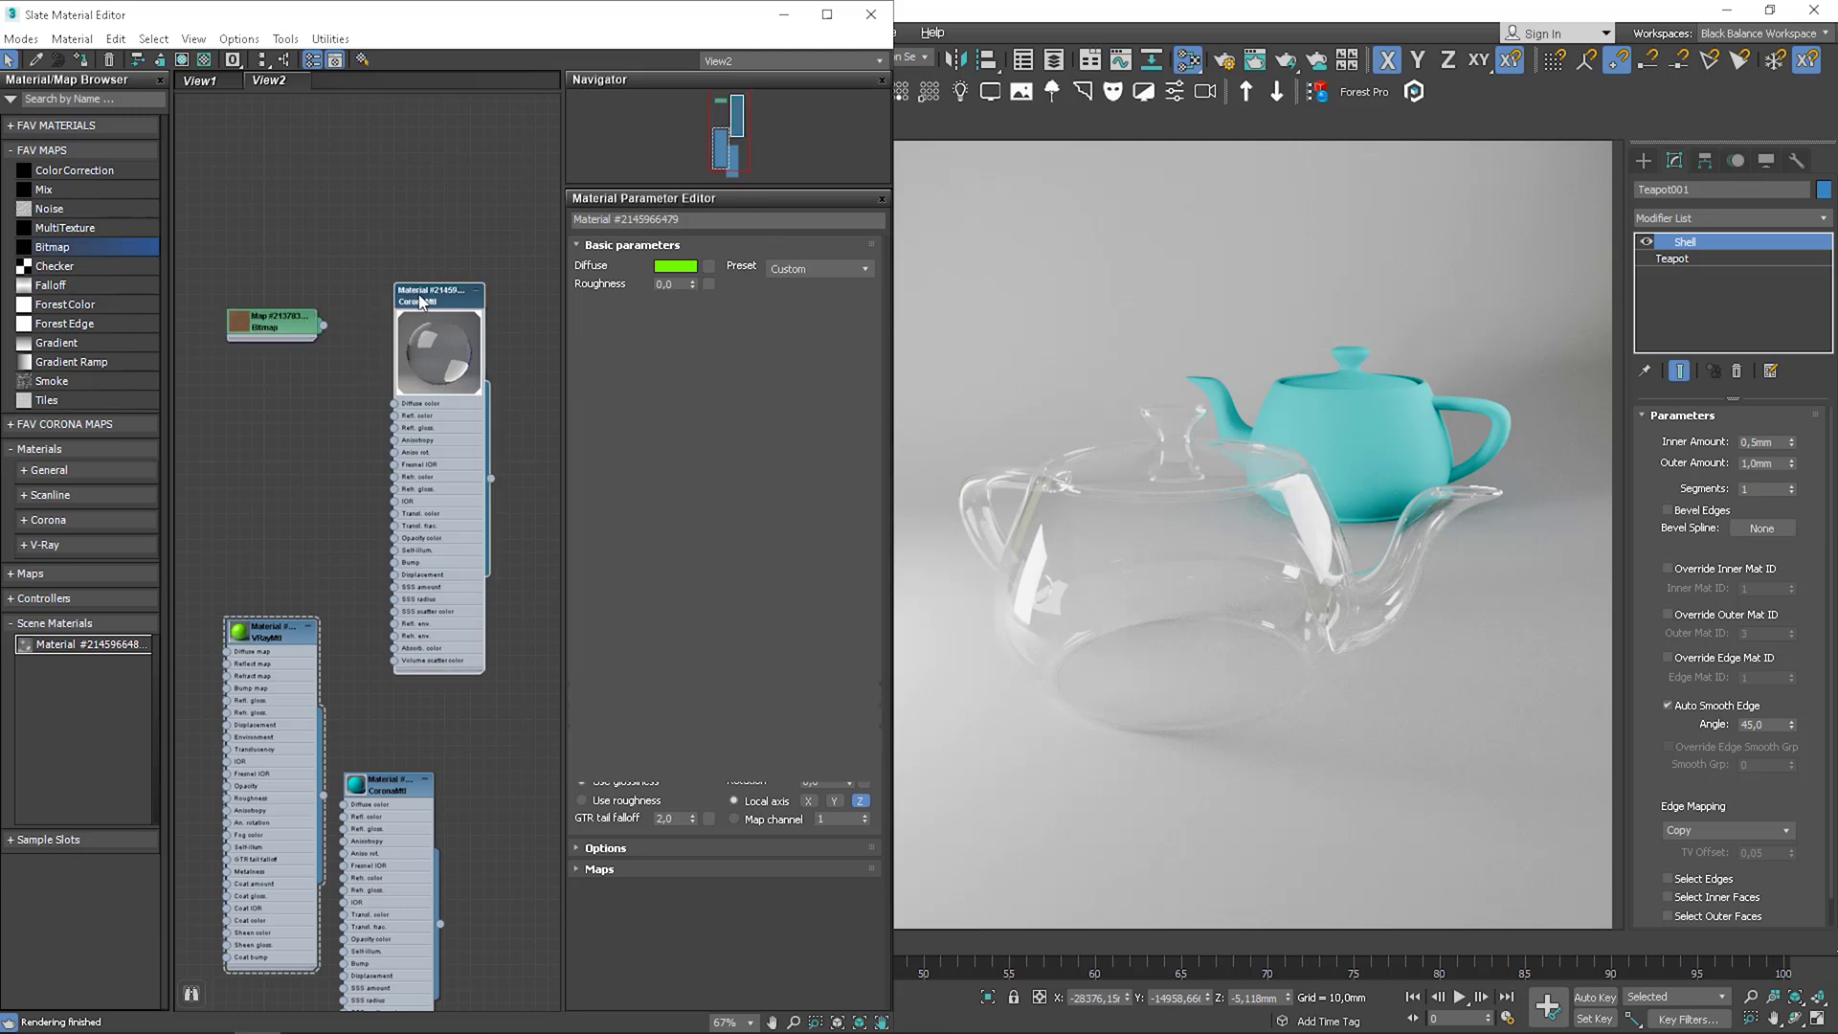
double_click(419, 303)
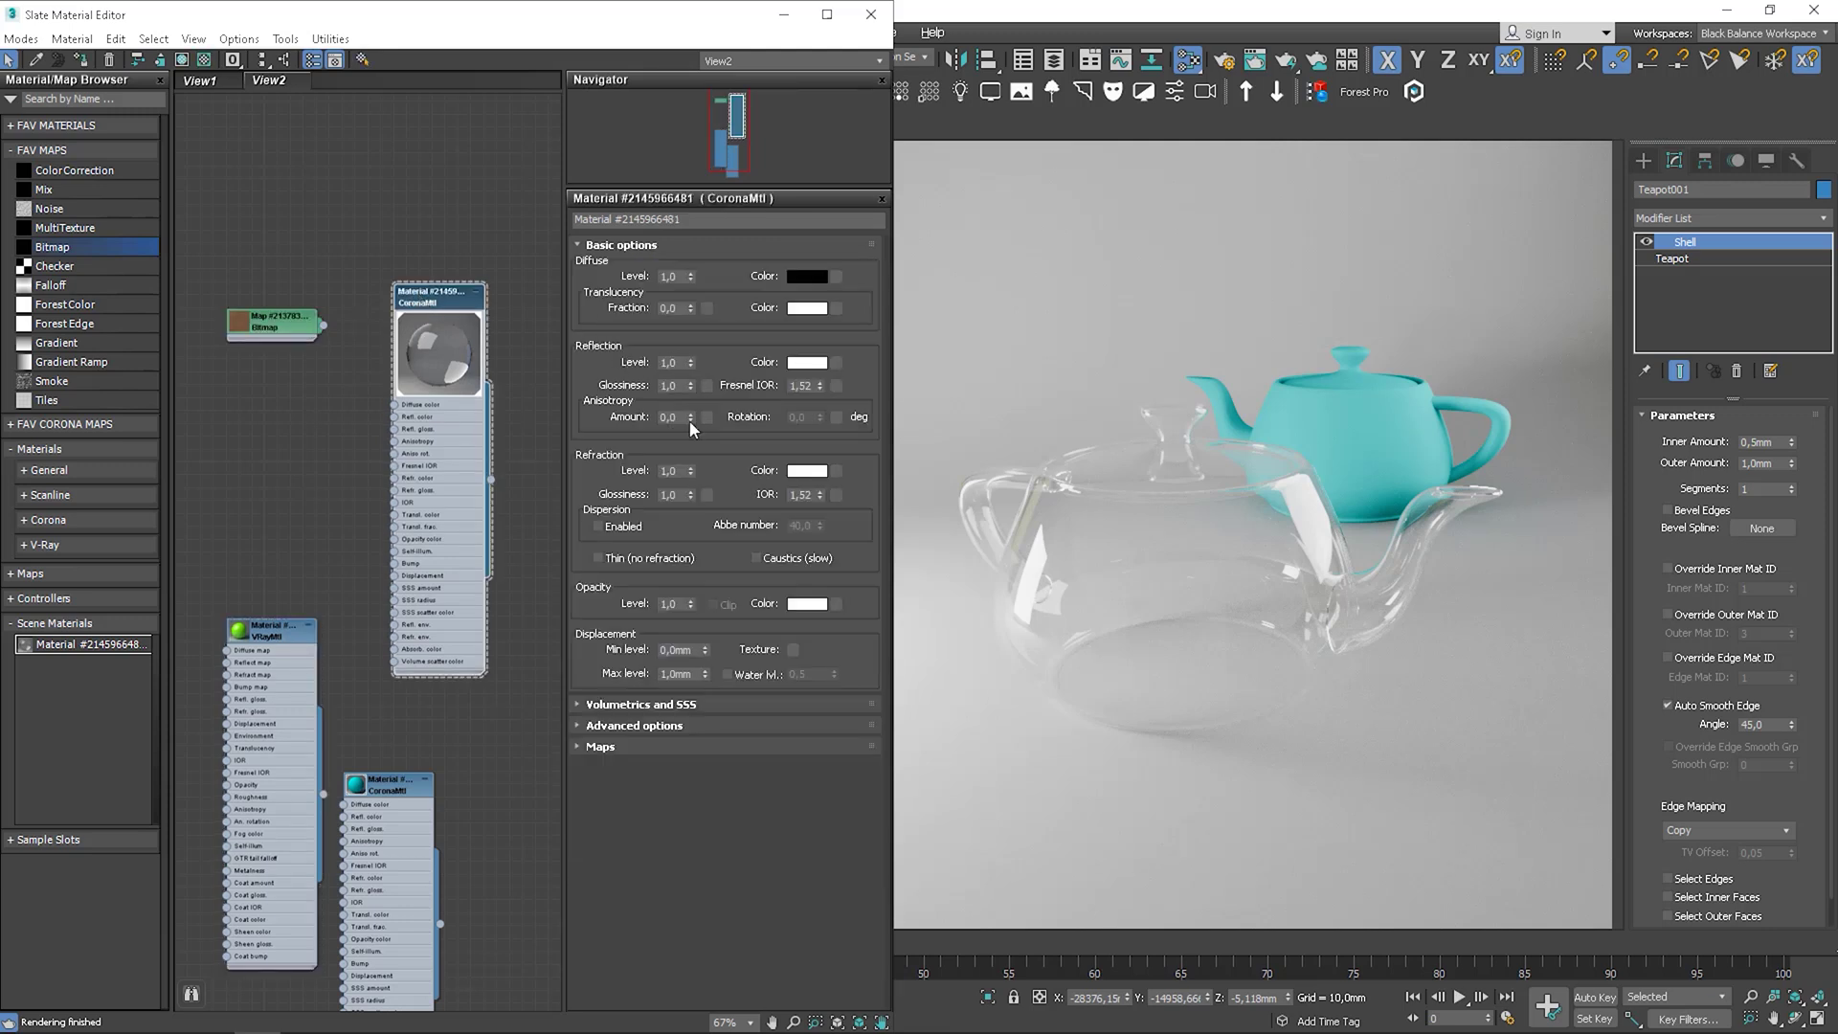
right_click(692, 470)
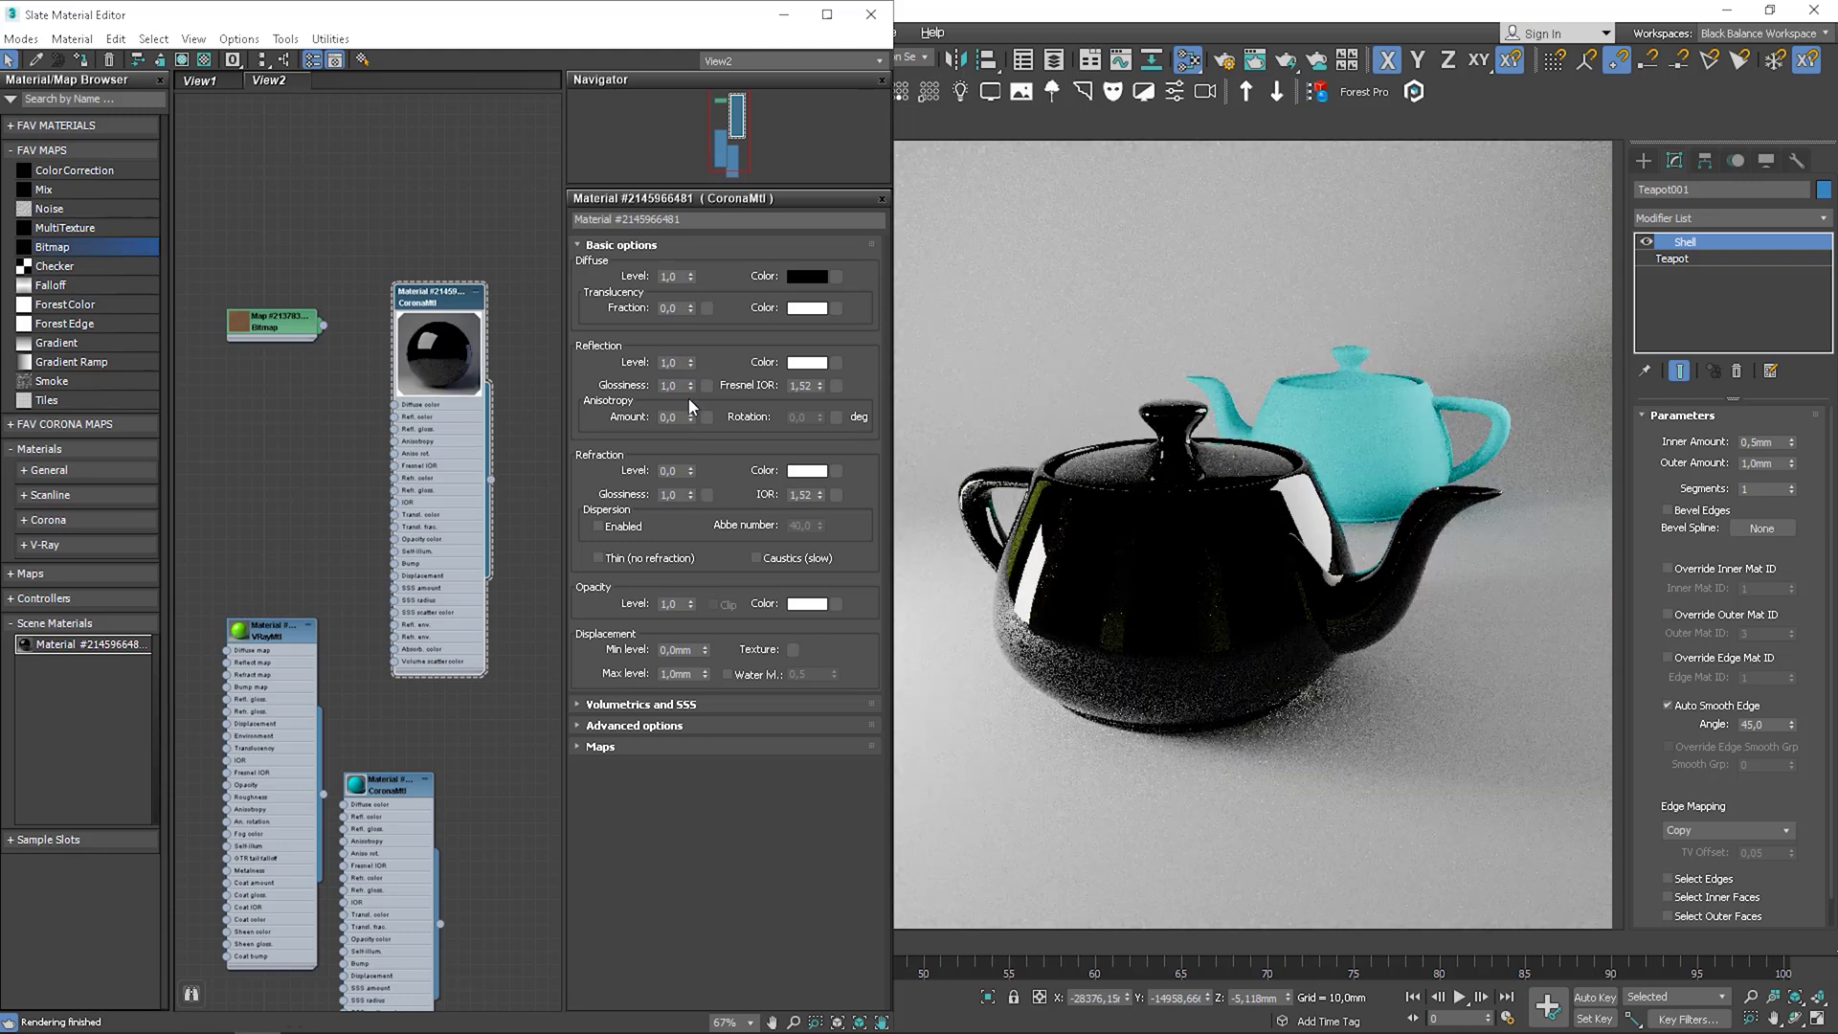
drag(323, 325, 394, 404)
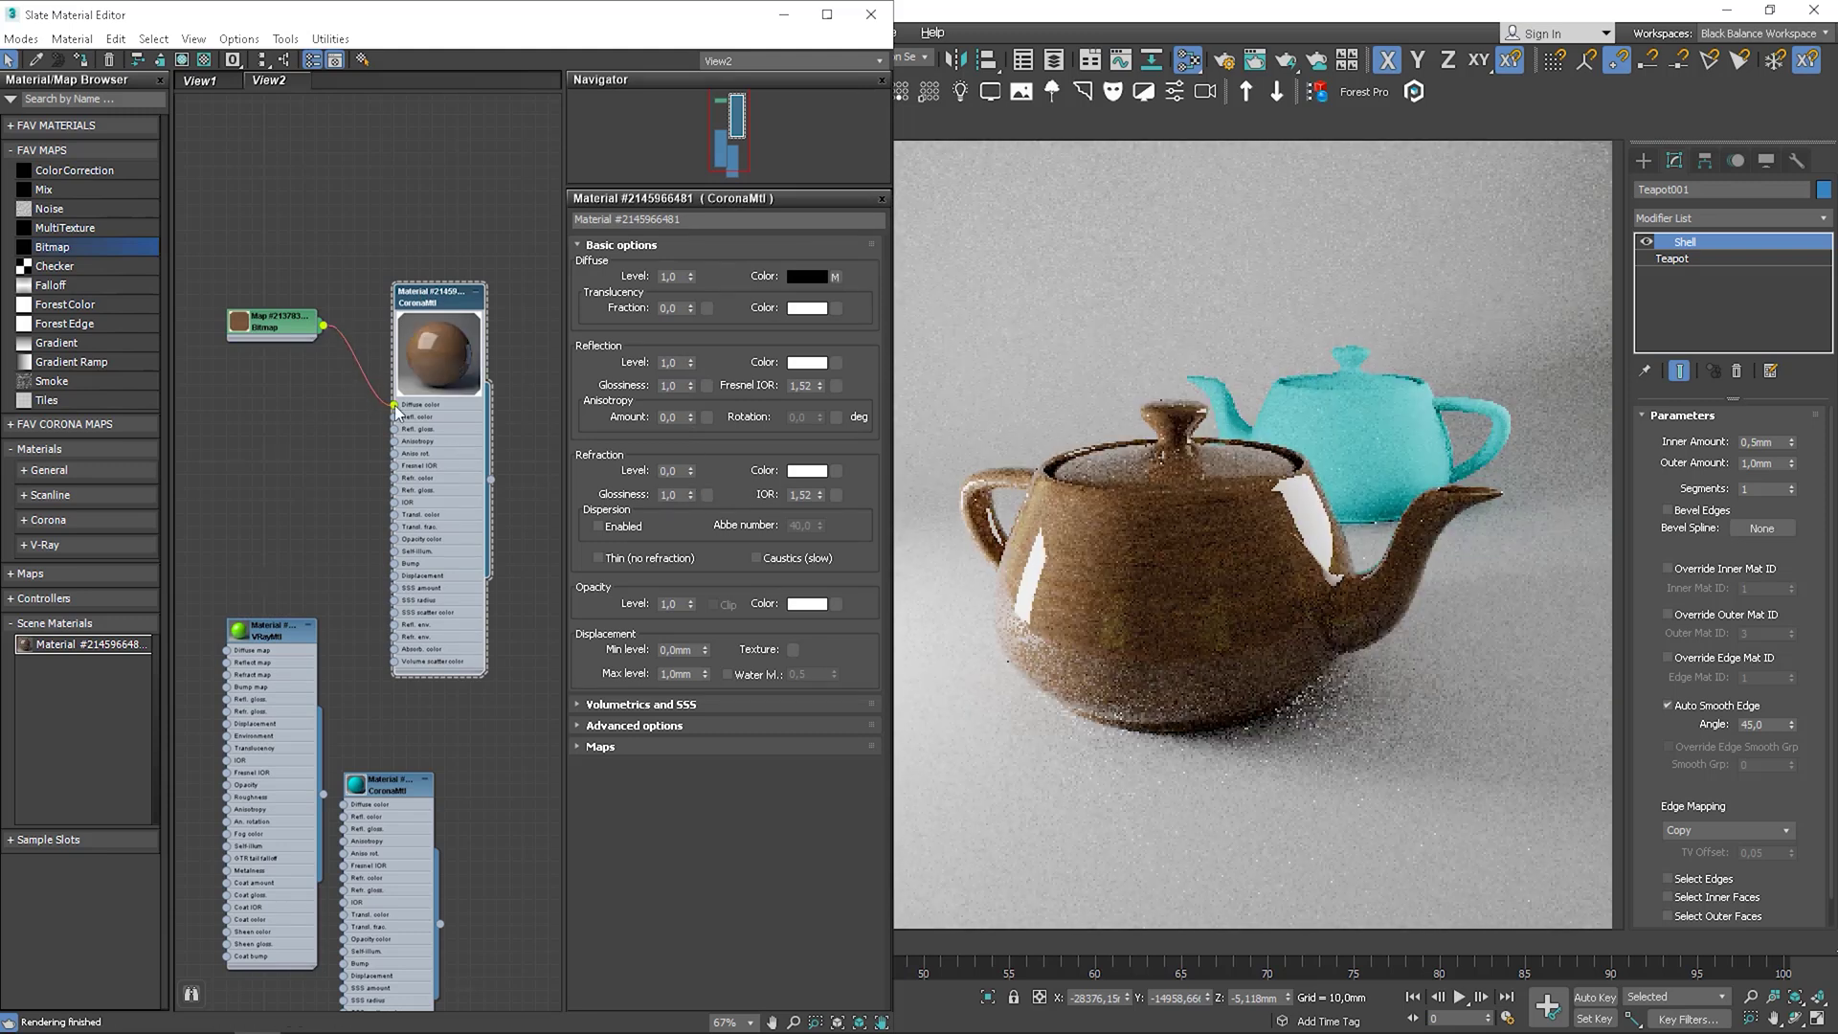
drag(695, 387, 696, 441)
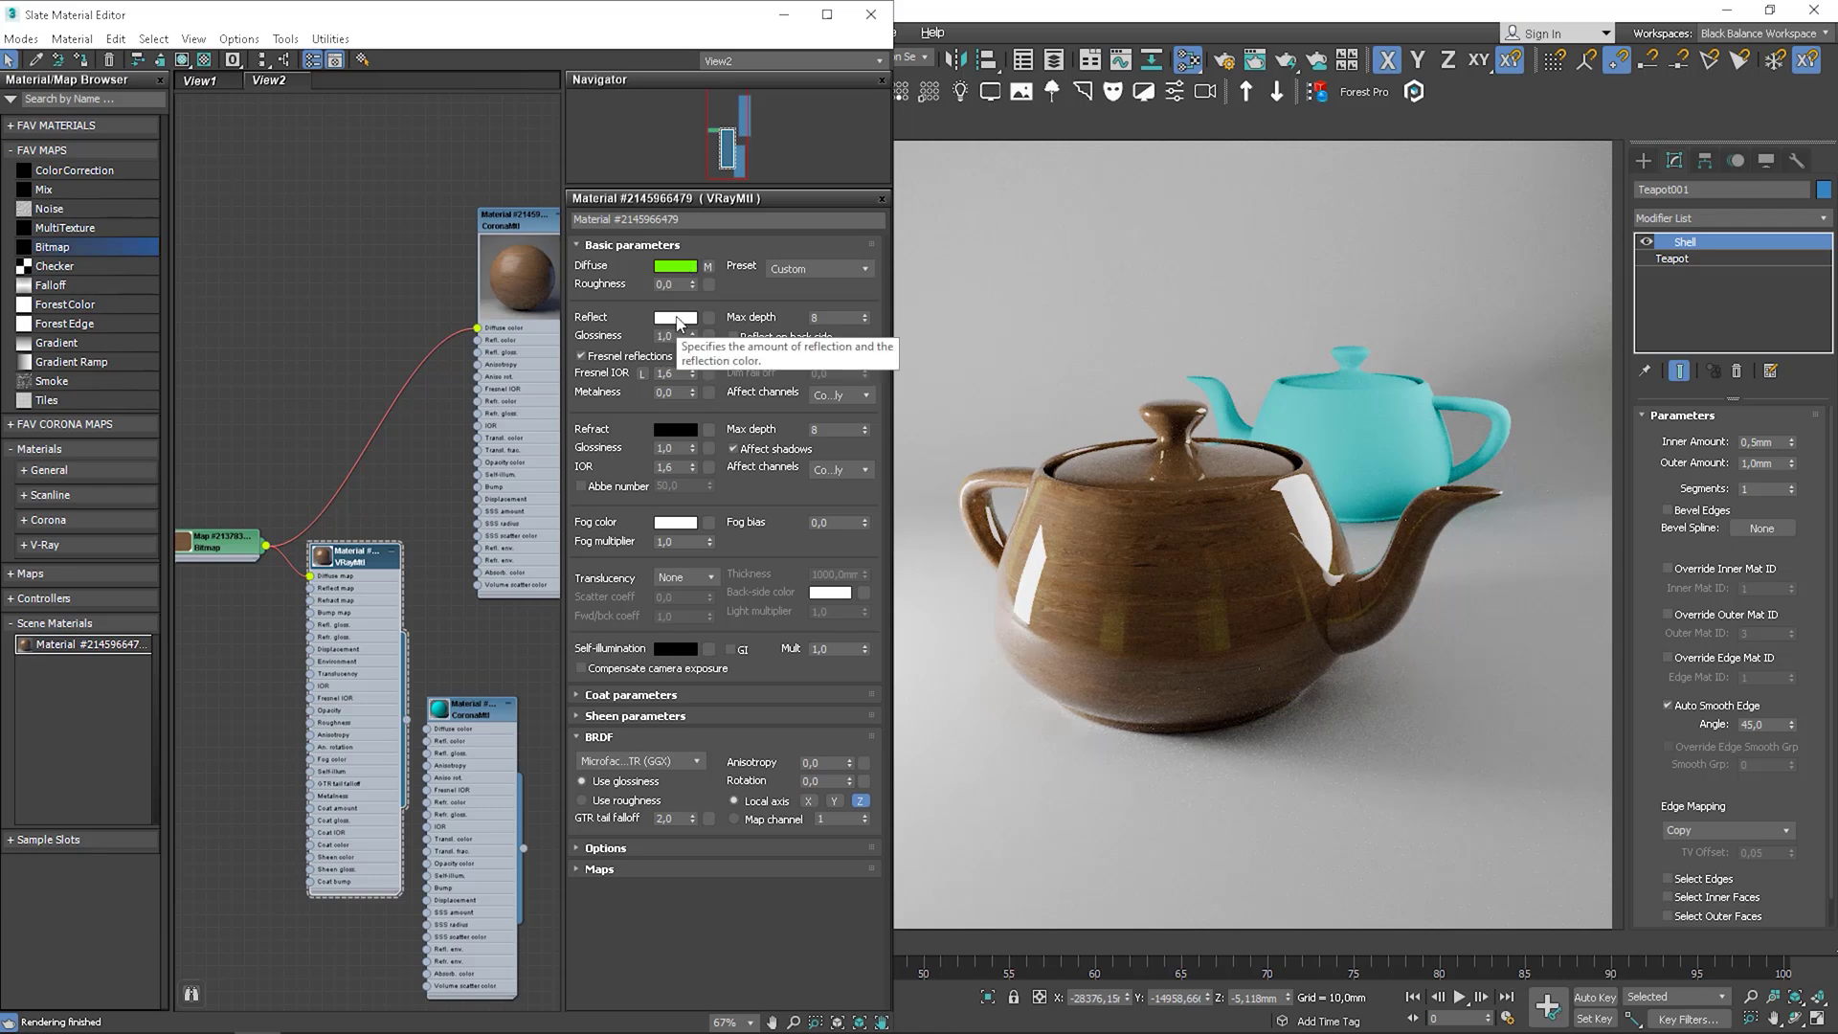
- Set the VRayMtl Reflect colour to mid grey (141) and reflection glossiness to 0.53
click(676, 319)
drag(424, 566, 427, 522)
click(569, 621)
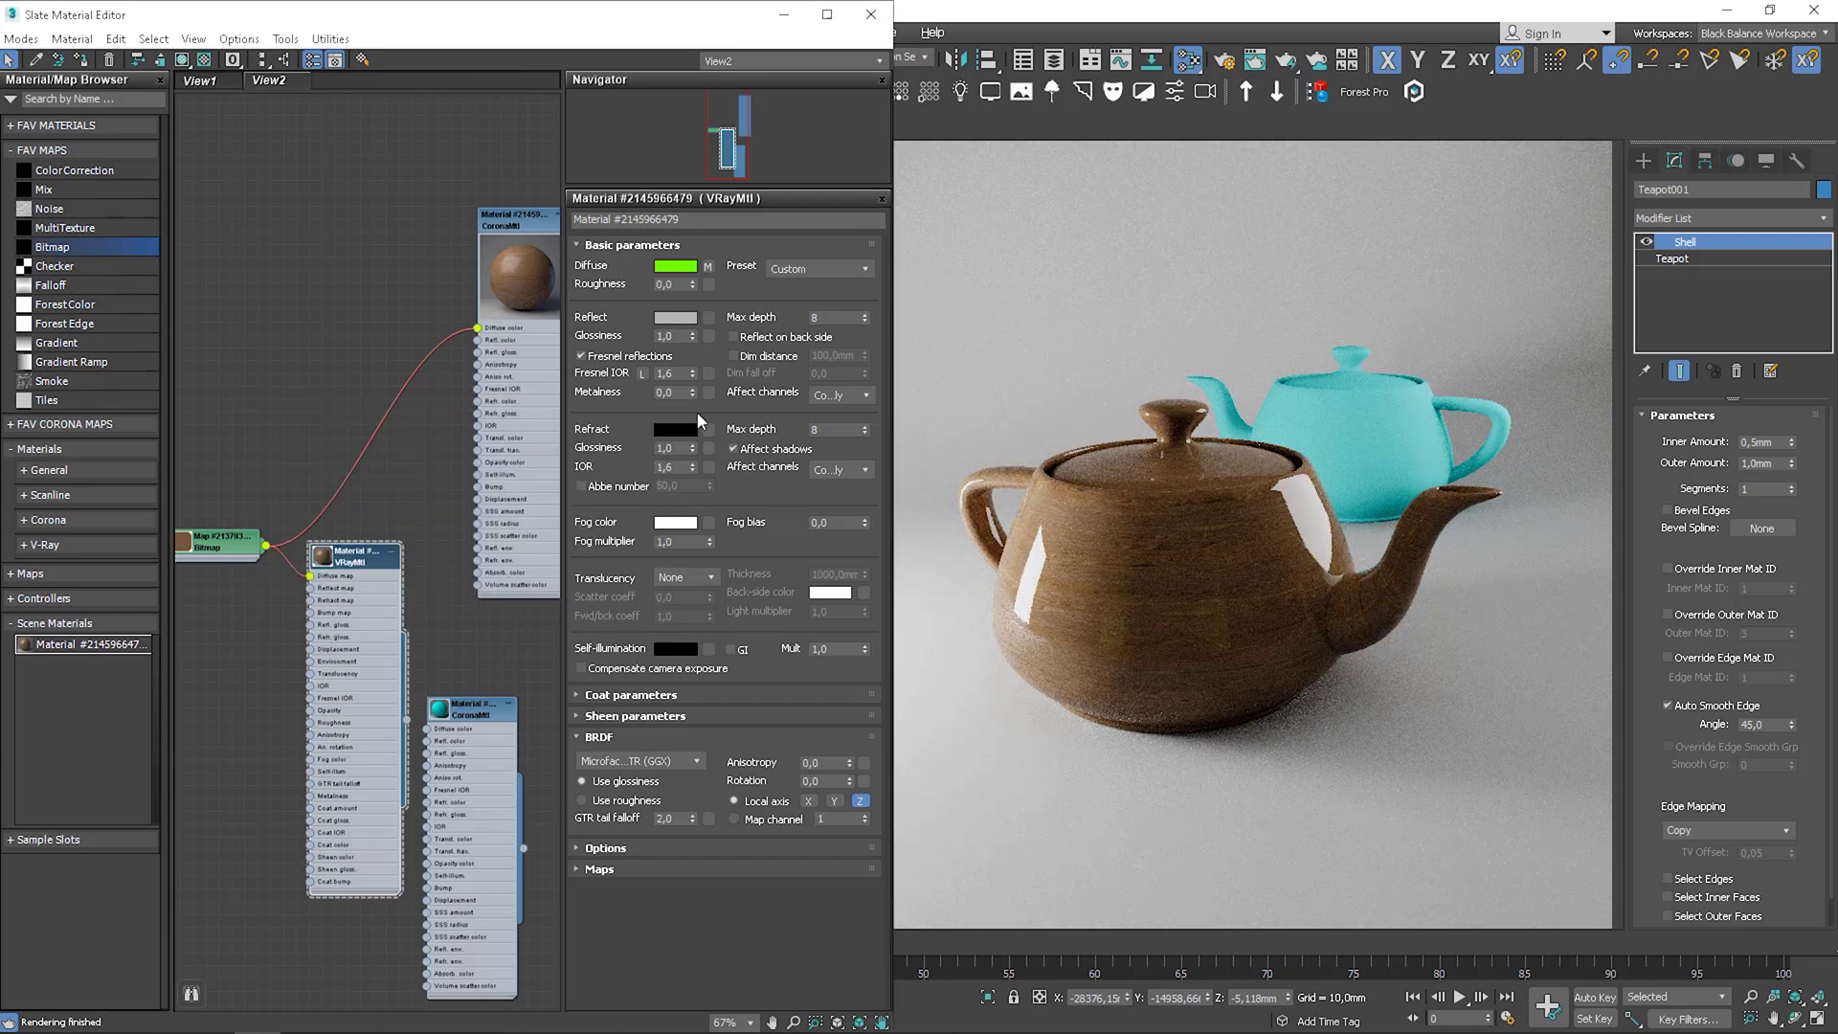
drag(692, 336, 695, 362)
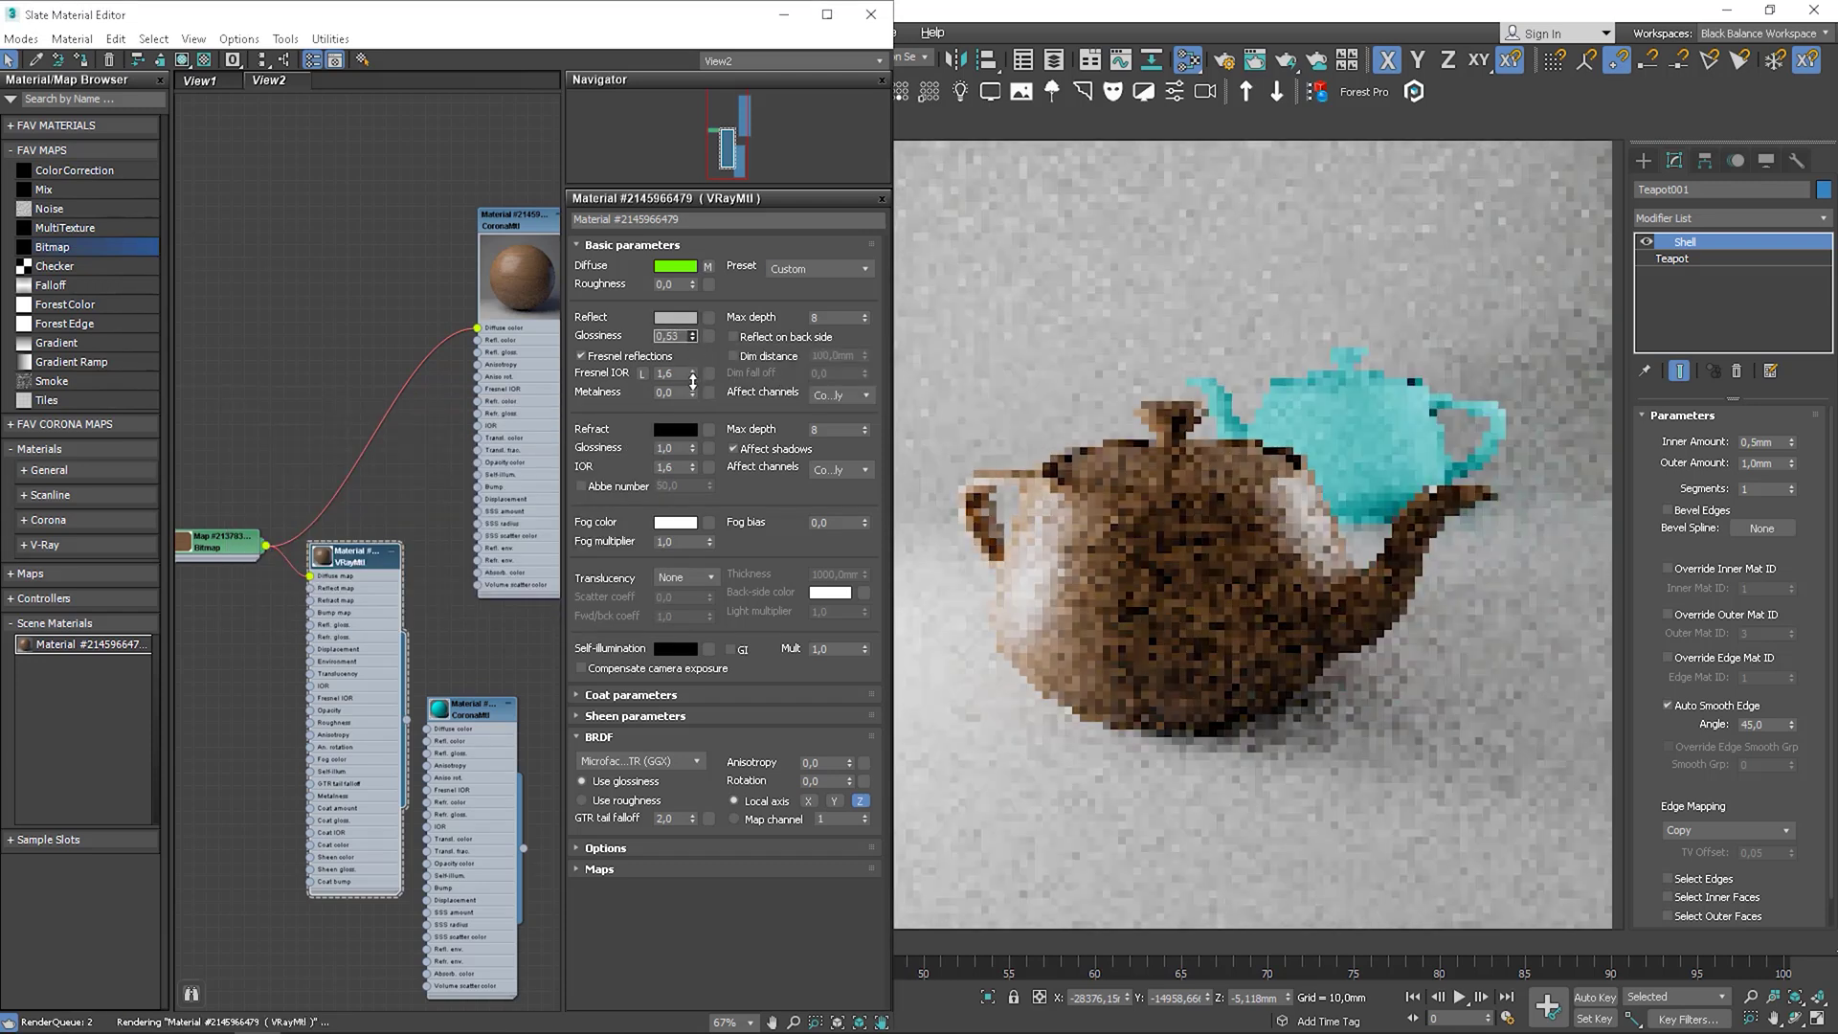